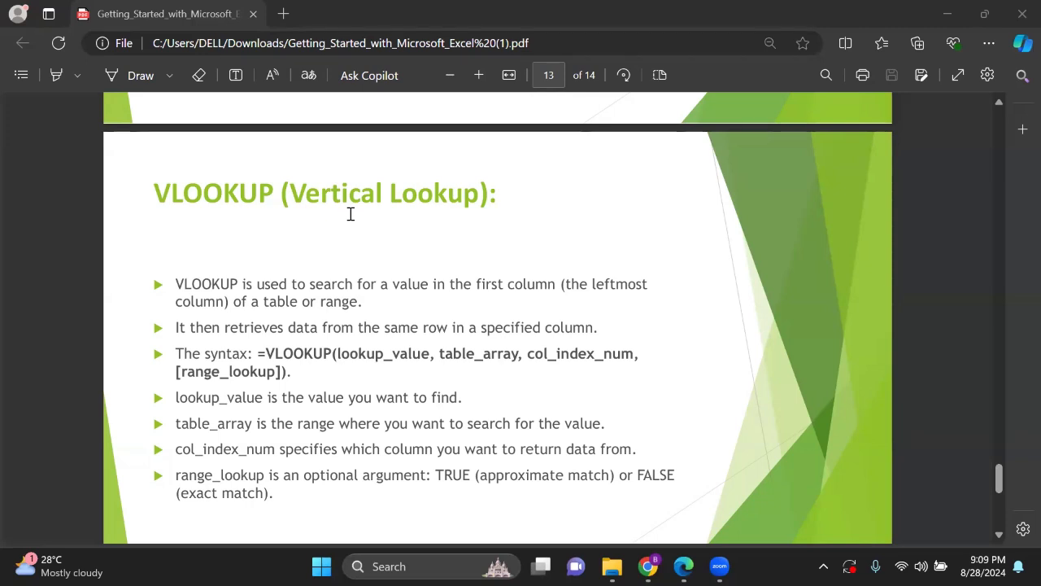
# Examine the VLOOKUP slide's syntax, its lookup_value, table_array, col_index_num and range_lookup arguments, and the FALSE exact-match option
pyautogui.moveTo(333, 353); pyautogui.dragTo(632, 358)
pyautogui.click(447, 366)
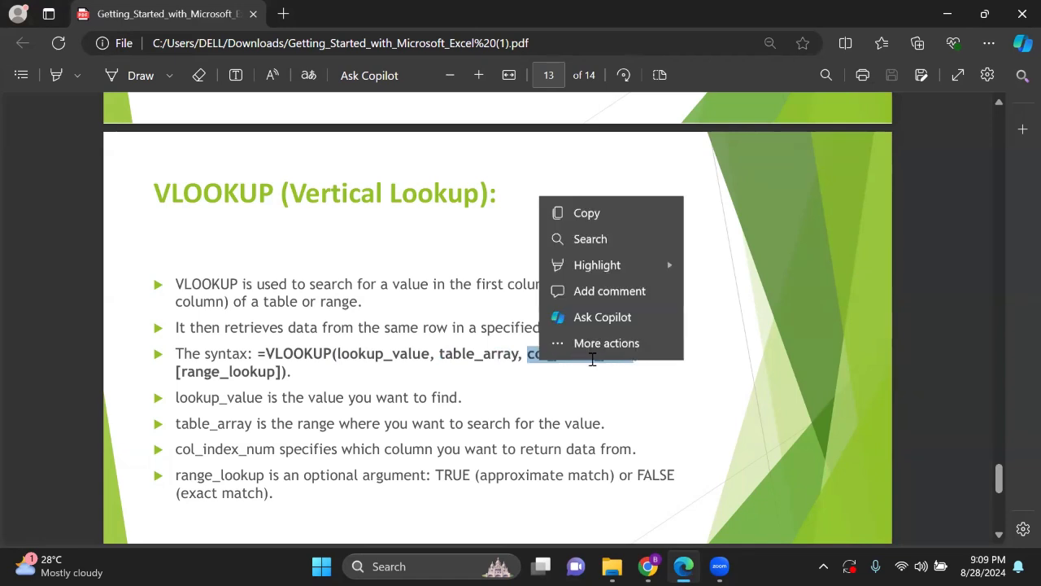
pyautogui.click(554, 387)
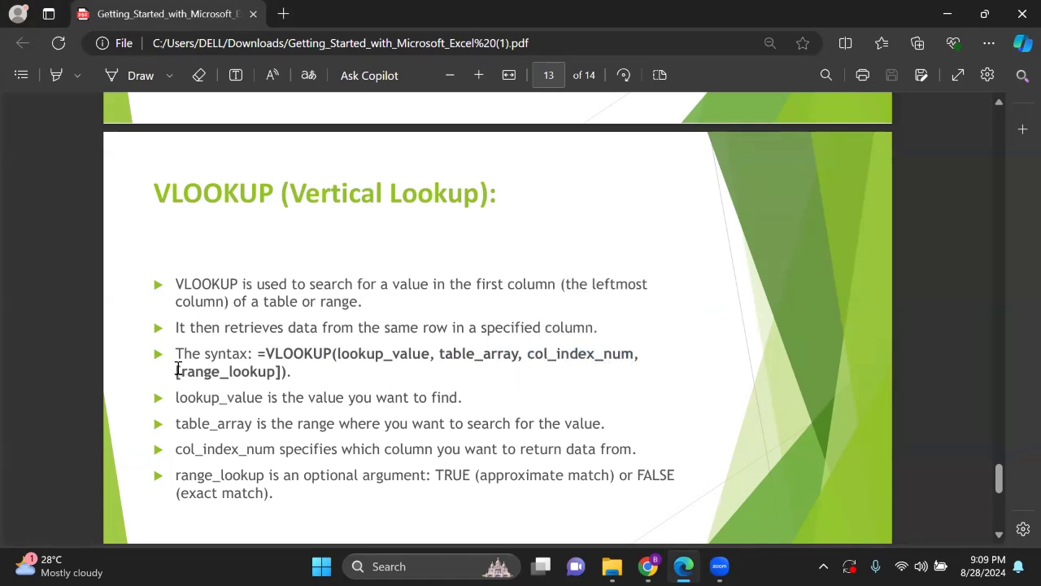
pyautogui.moveTo(177, 370); pyautogui.dragTo(286, 380)
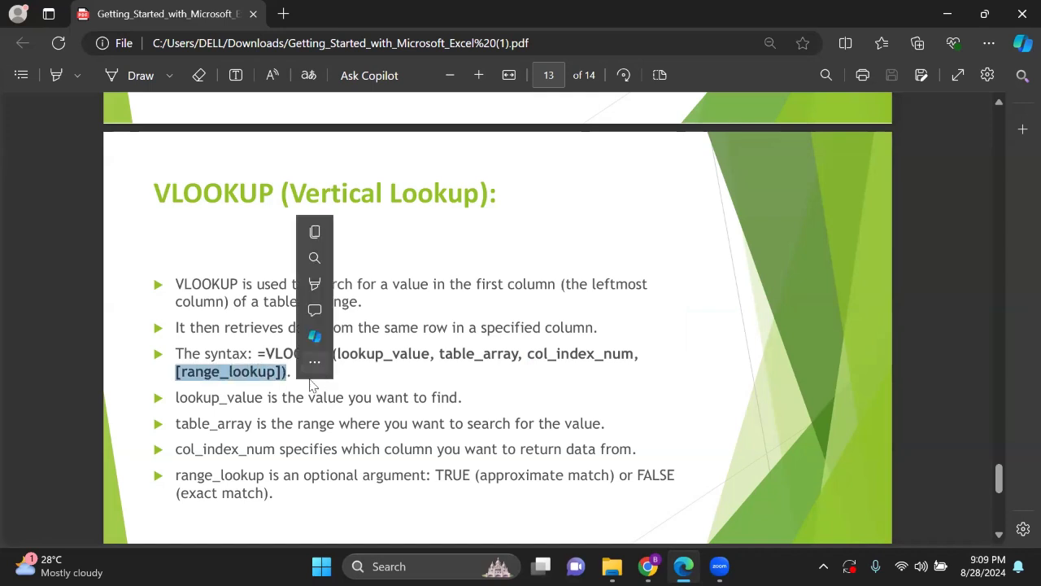
pyautogui.click(498, 391)
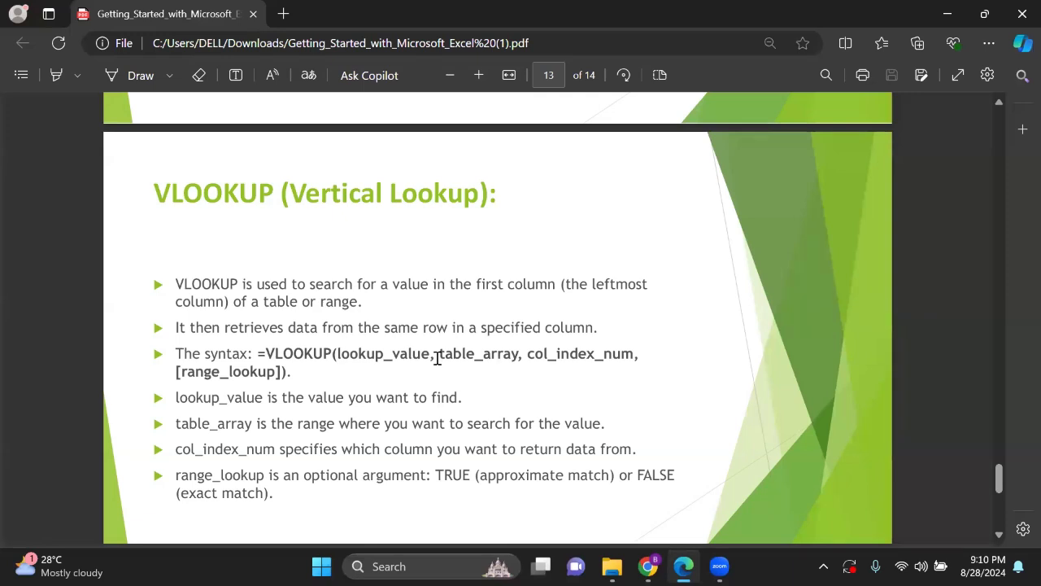
pyautogui.moveTo(438, 358); pyautogui.dragTo(514, 383)
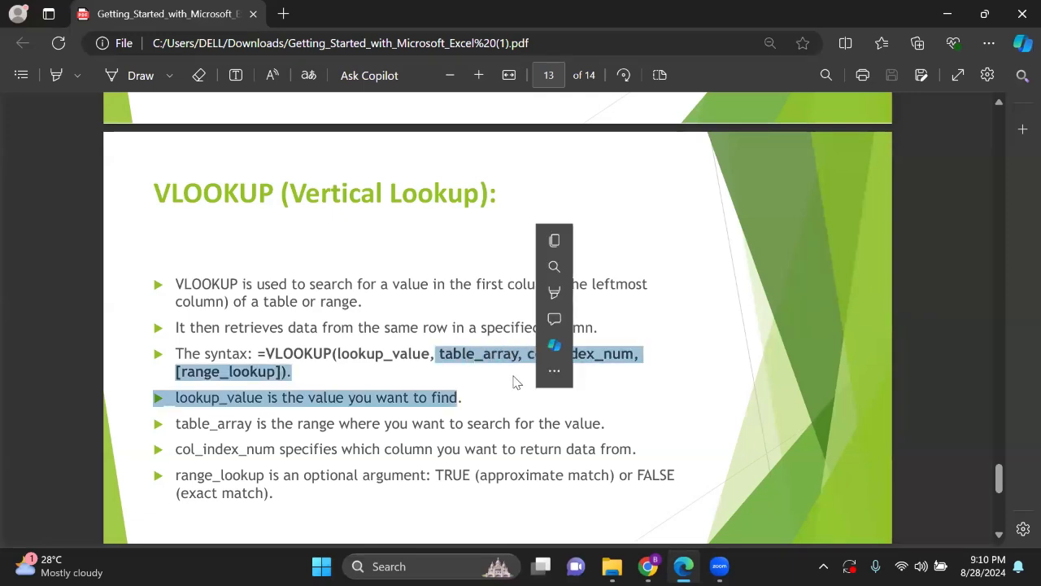
pyautogui.click(499, 384)
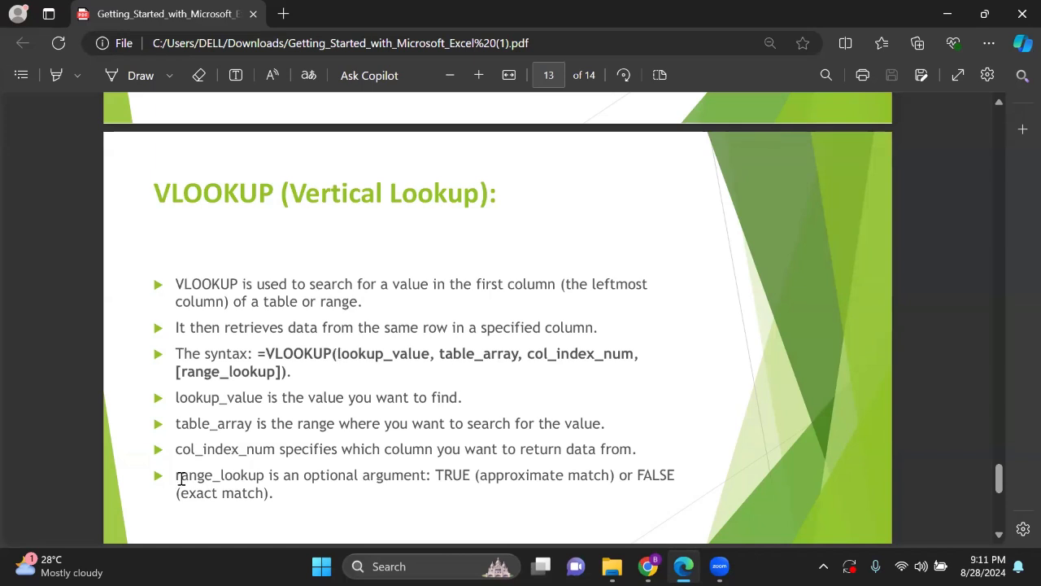
pyautogui.moveTo(169, 478); pyautogui.dragTo(431, 496)
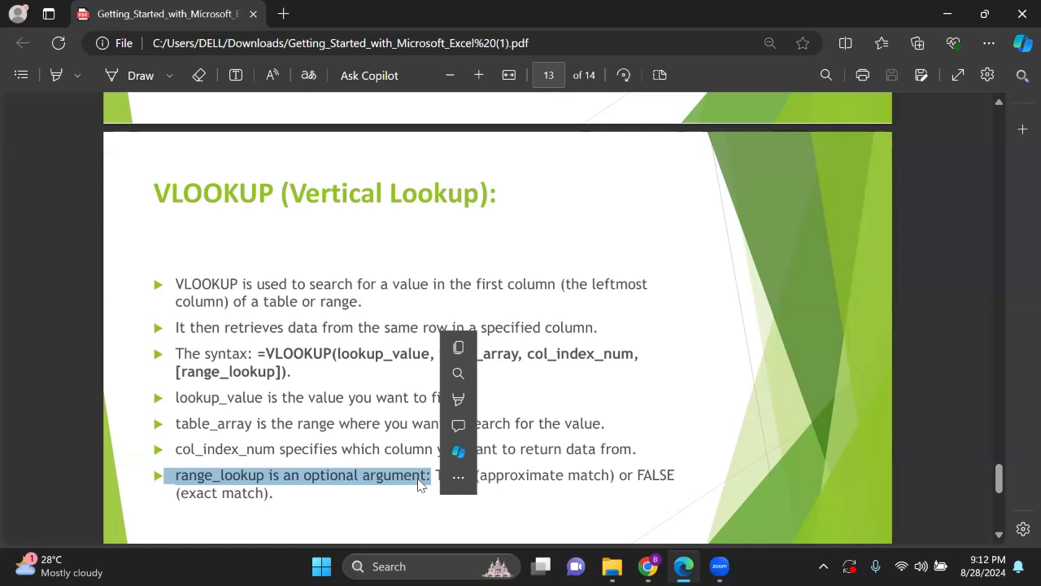
pyautogui.click(638, 479)
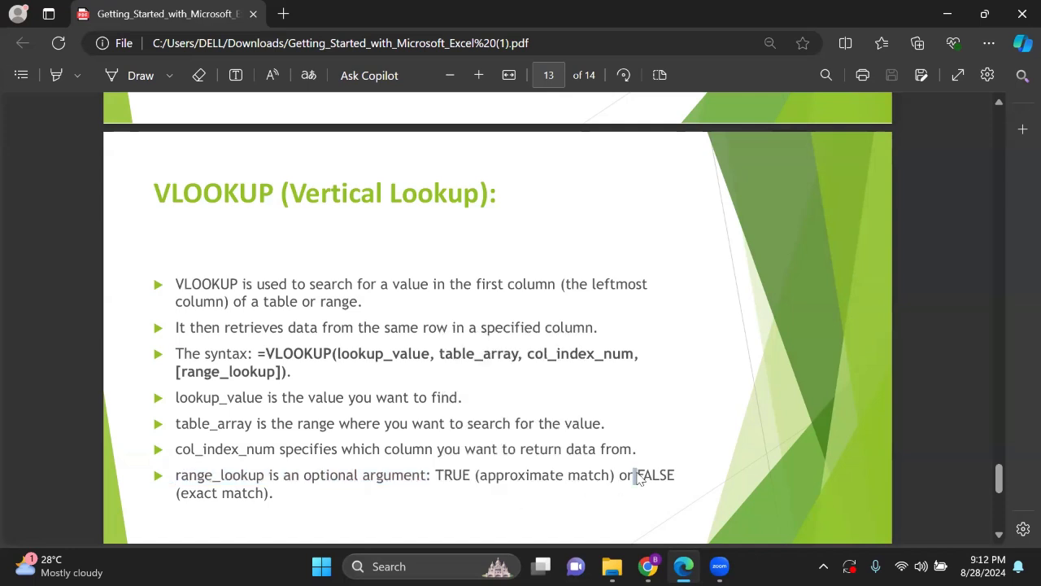
pyautogui.moveTo(638, 479); pyautogui.dragTo(678, 477)
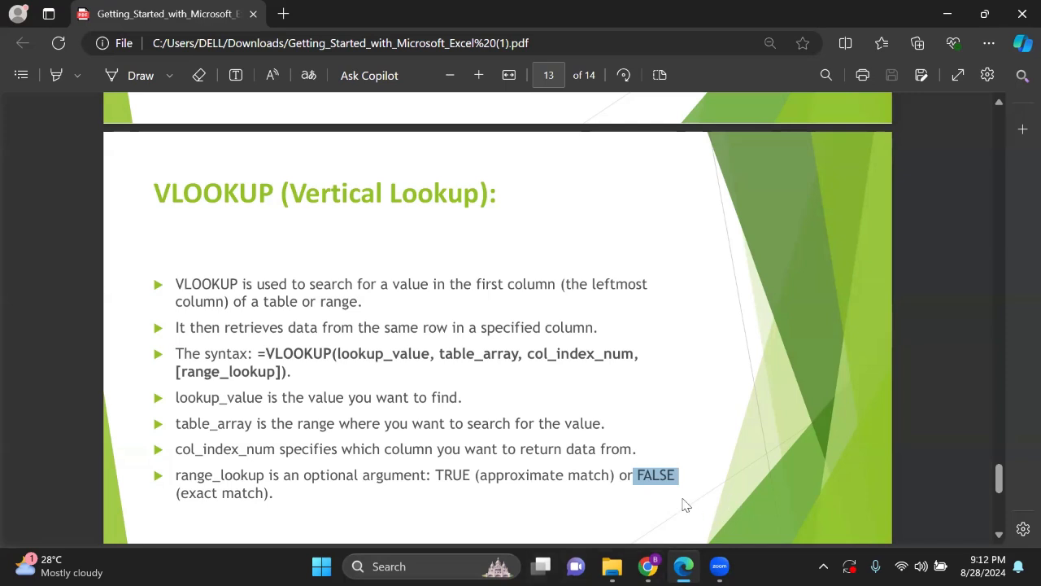
# Launch Excel and open the recent workbook Functions - Data Validation.xlsx
pyautogui.click(406, 566)
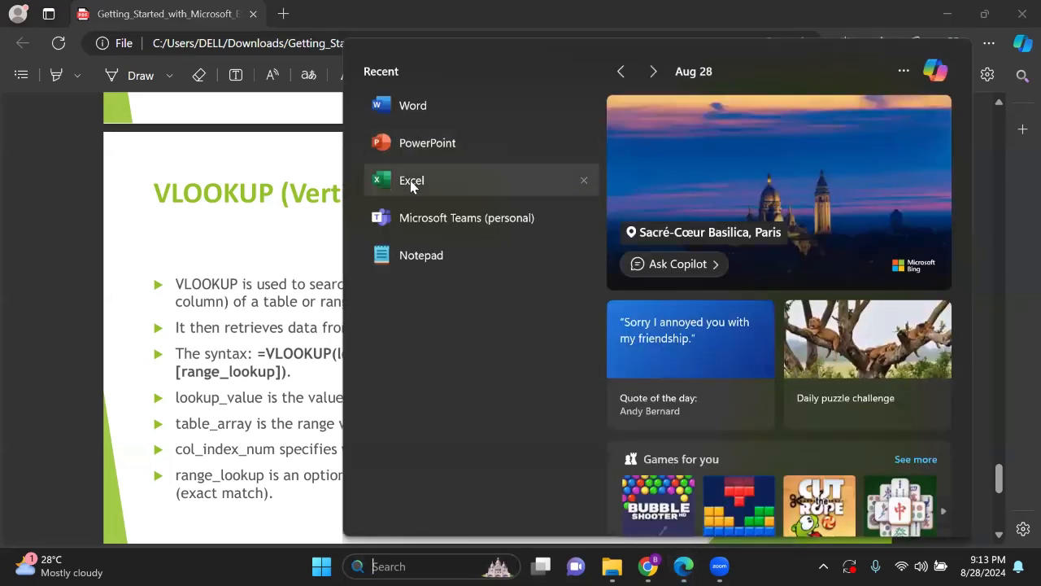
pyautogui.click(412, 180)
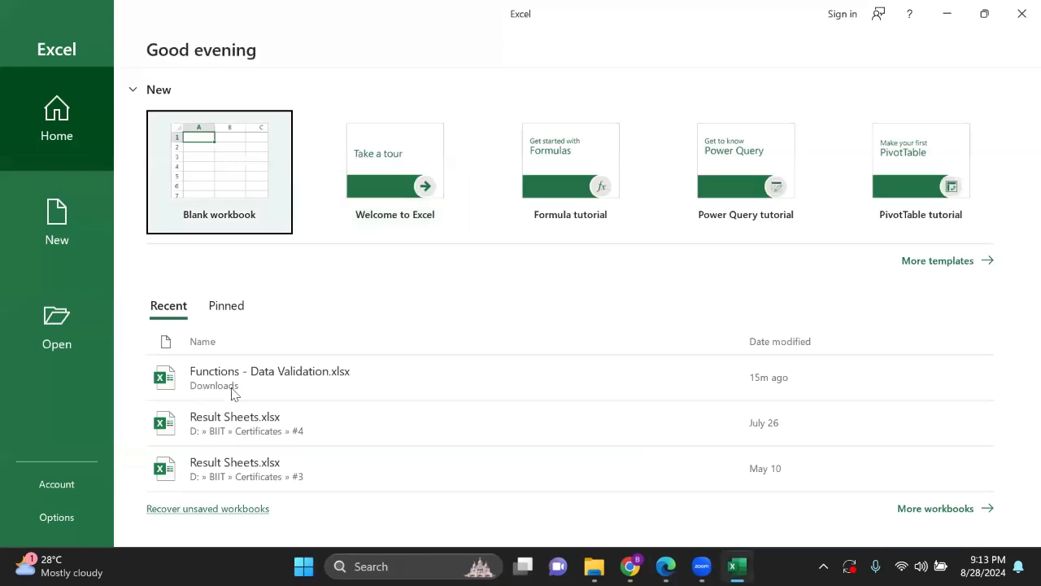
pyautogui.click(248, 370)
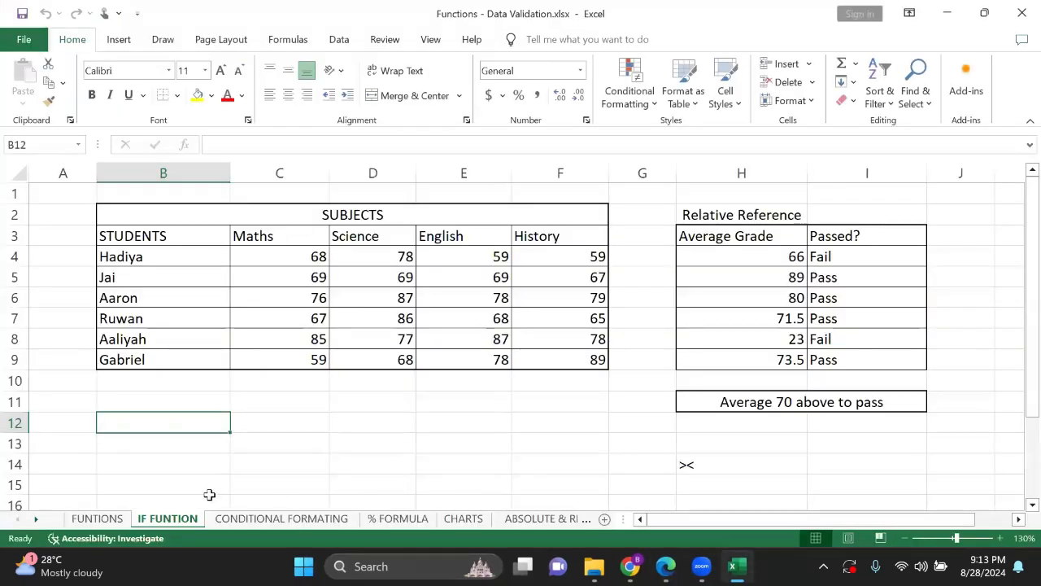
# Open the VLOOKUP worksheet, located past the CHARTS and ABSOLUTE & RELATIVE REFERENCE sheets
pyautogui.click(33, 520)
pyautogui.click(33, 519)
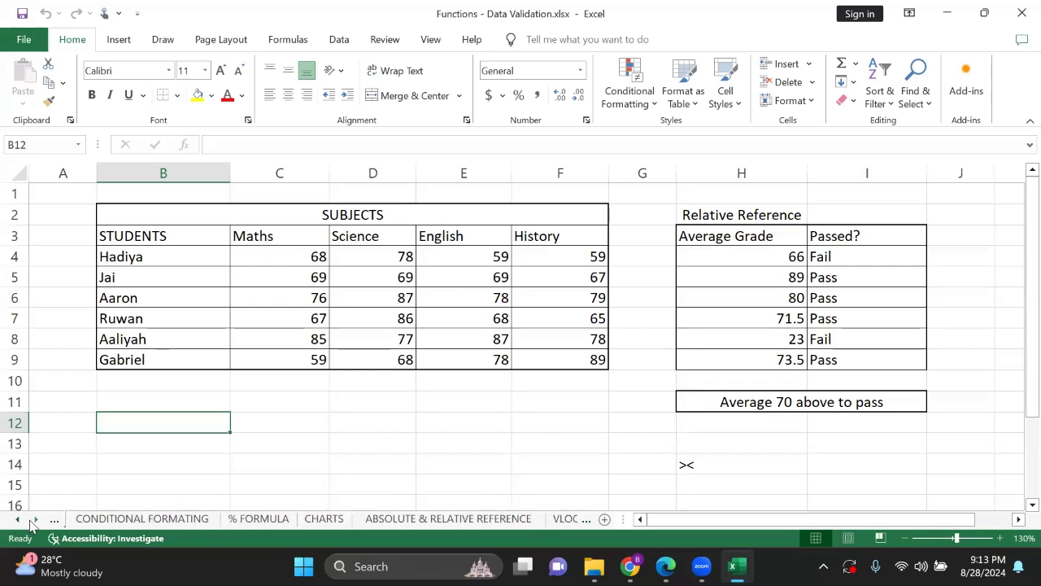
pyautogui.click(32, 520)
pyautogui.click(32, 520)
pyautogui.click(32, 520)
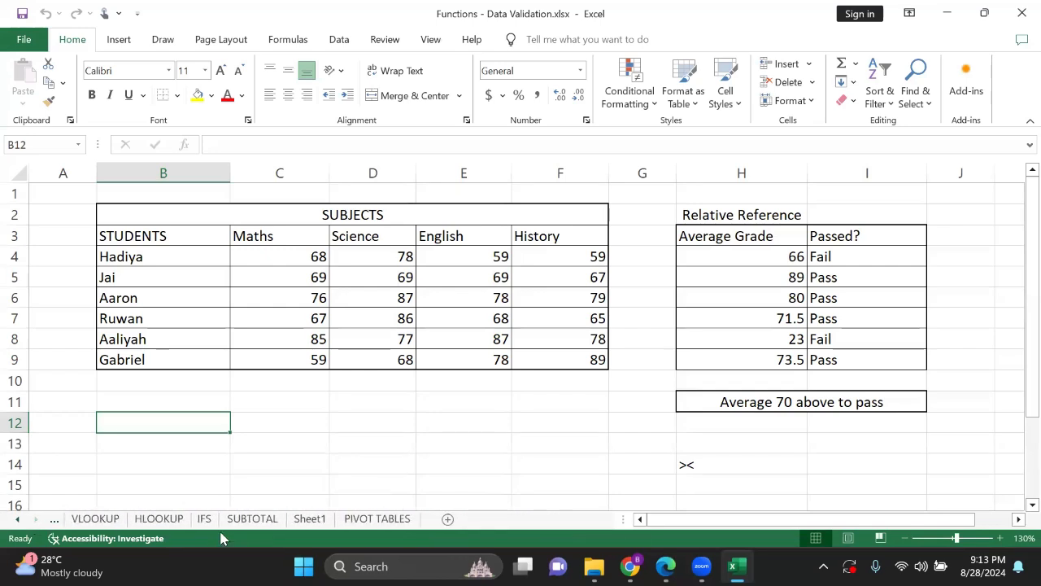
pyautogui.click(96, 518)
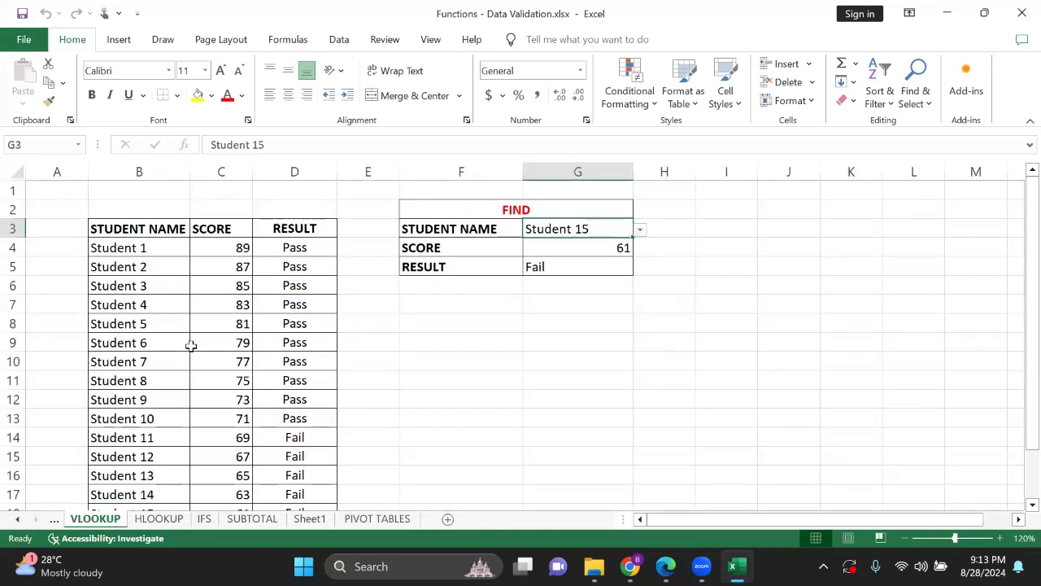
# Examine the student name, score and result columns B to D and the FIND table in columns F and G
pyautogui.scroll(-1, 190, 345)
pyautogui.scroll(1, 191, 345)
pyautogui.click(205, 172)
pyautogui.moveTo(144, 171); pyautogui.dragTo(291, 172)
pyautogui.scroll(-2, 287, 210)
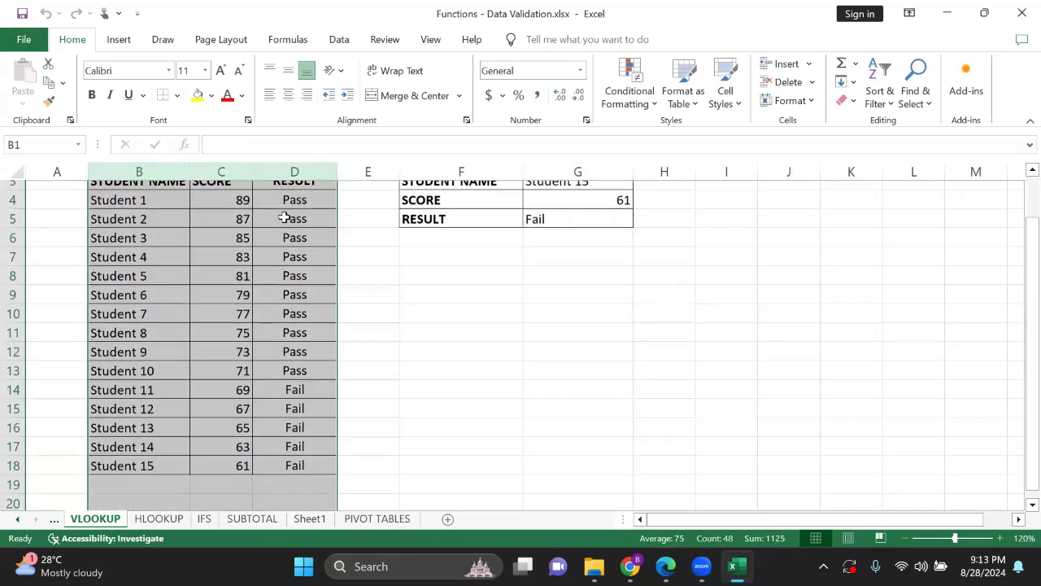
pyautogui.scroll(2, 285, 214)
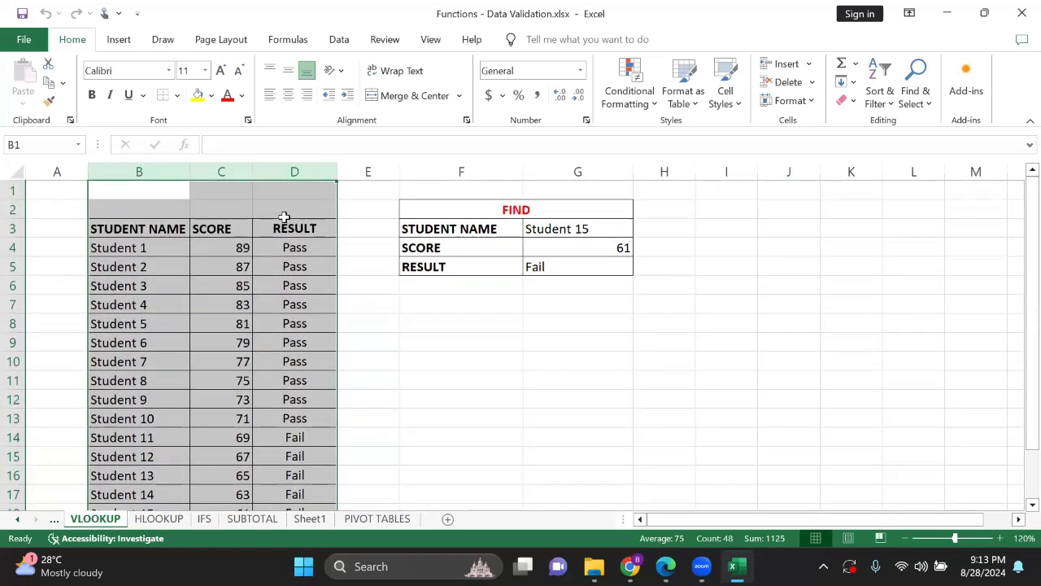
pyautogui.click(141, 171)
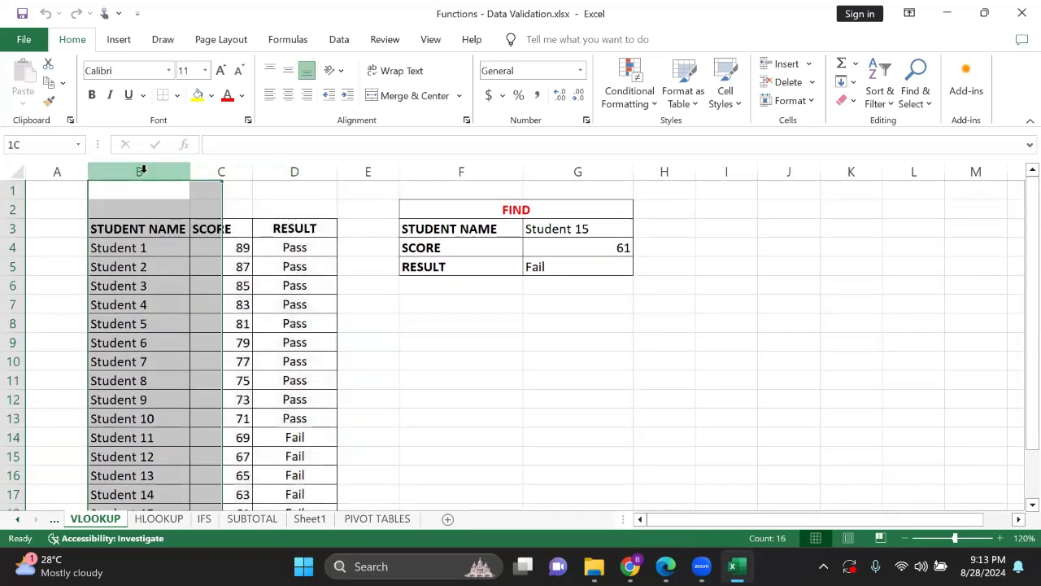
pyautogui.click(218, 171)
pyautogui.click(295, 168)
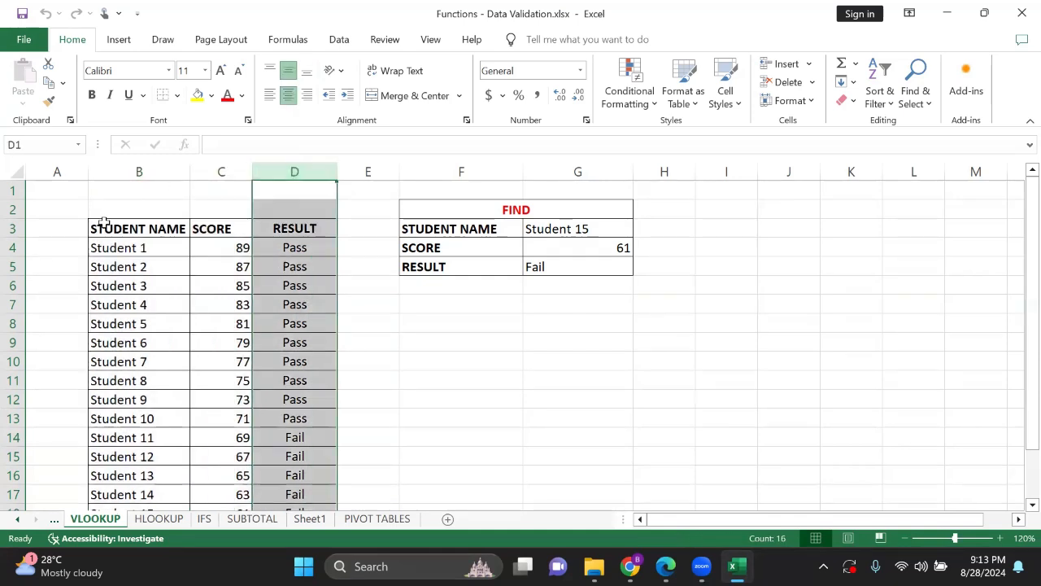
pyautogui.click(467, 205)
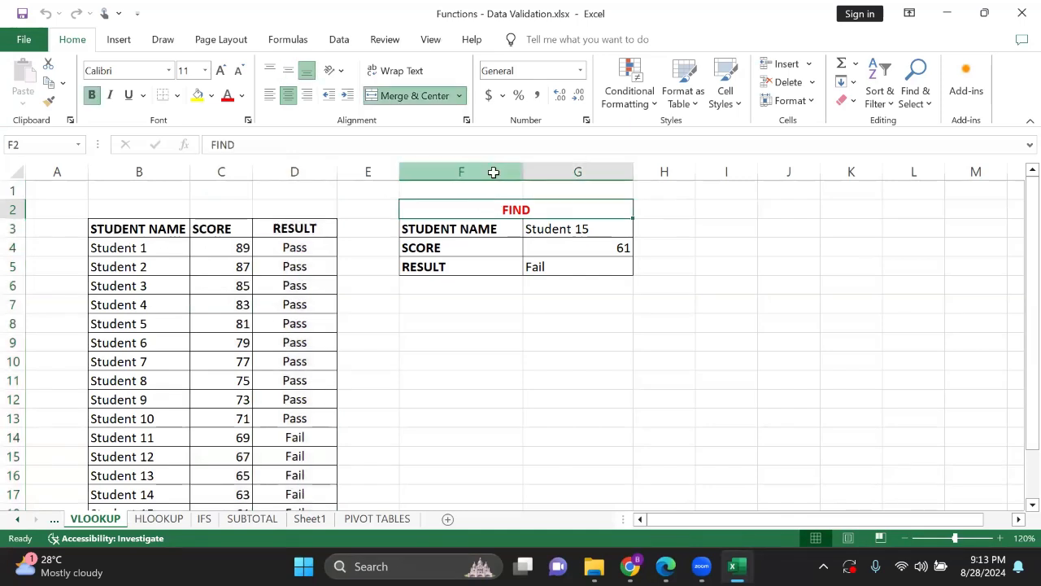
pyautogui.moveTo(493, 172); pyautogui.dragTo(571, 166)
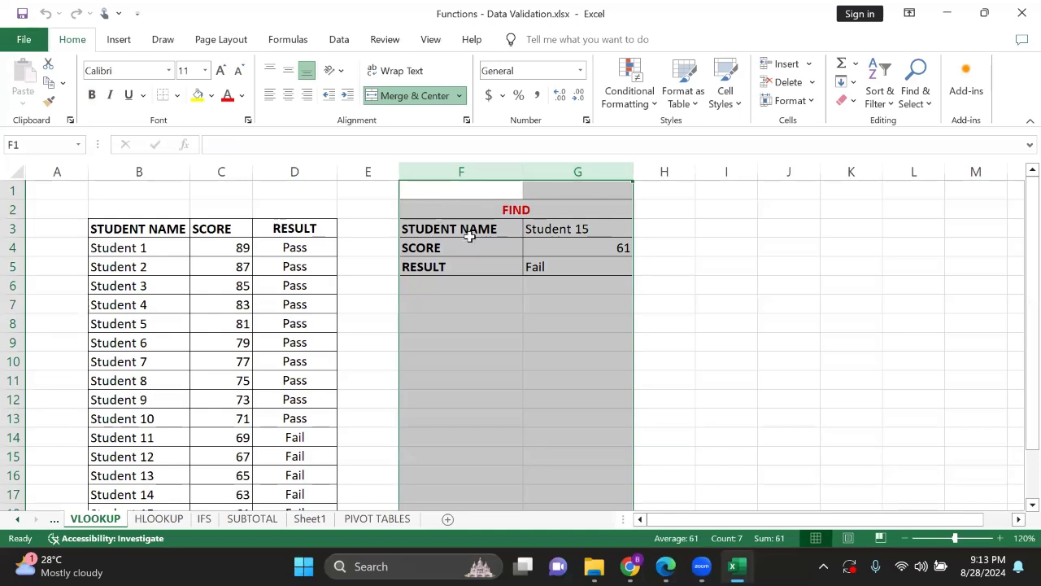
# Try the student name list in G3 by choosing Student 8 and then Student 2
pyautogui.click(550, 231)
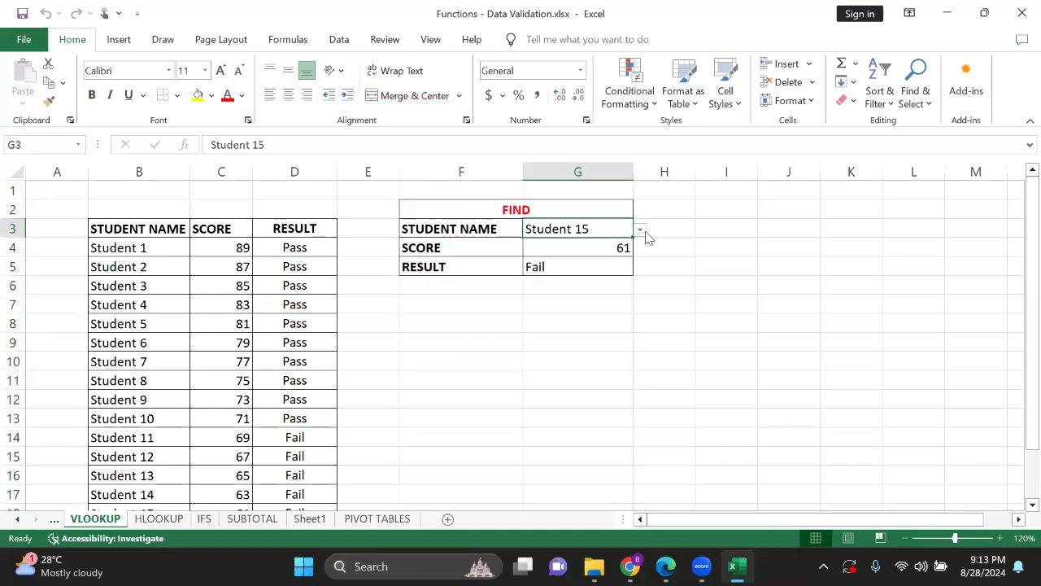
pyautogui.click(640, 230)
pyautogui.click(575, 244)
pyautogui.click(640, 230)
pyautogui.moveTo(637, 301); pyautogui.dragTo(624, 254)
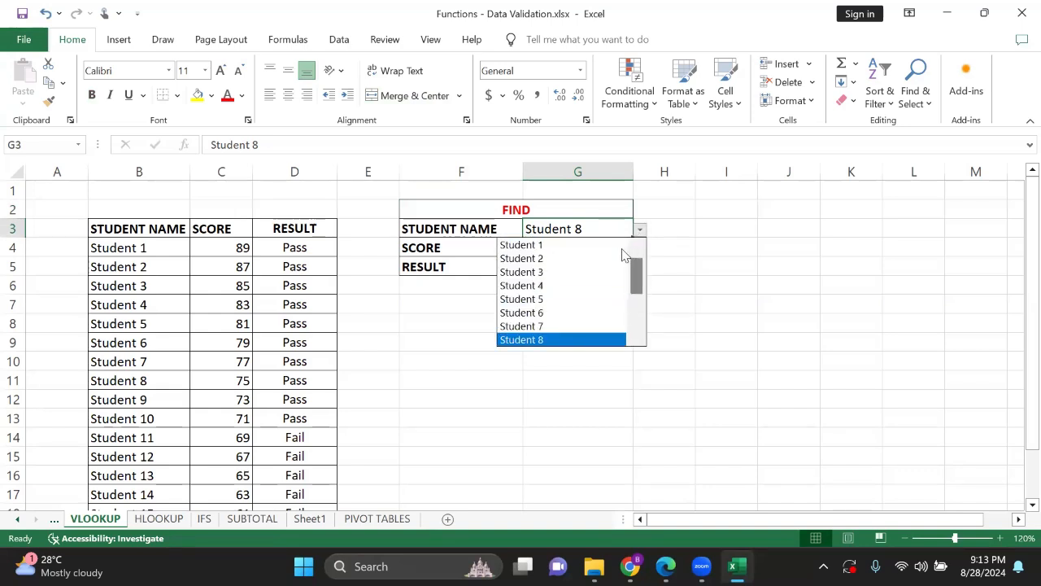
pyautogui.click(519, 261)
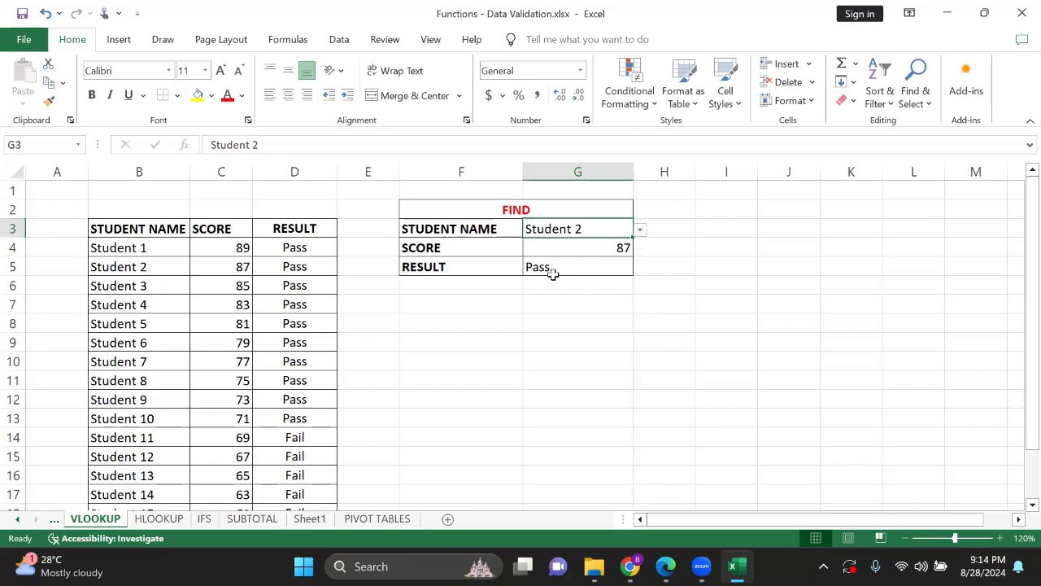
# Compare the name column with the list entries in G3 and choose Student 4 as the student name
pyautogui.click(126, 232)
pyautogui.moveTo(126, 232); pyautogui.dragTo(126, 475)
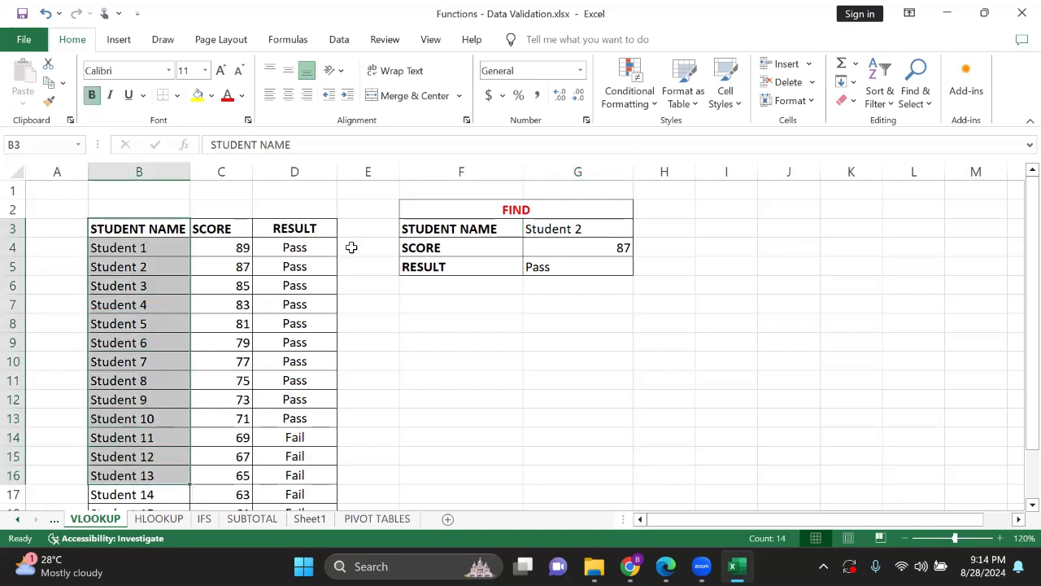
pyautogui.click(565, 229)
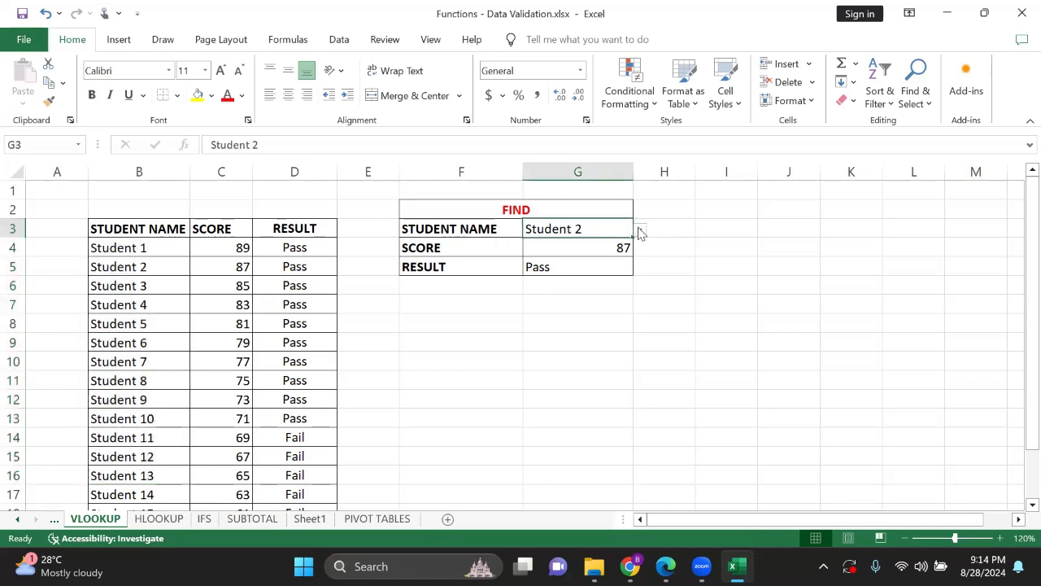
pyautogui.click(641, 234)
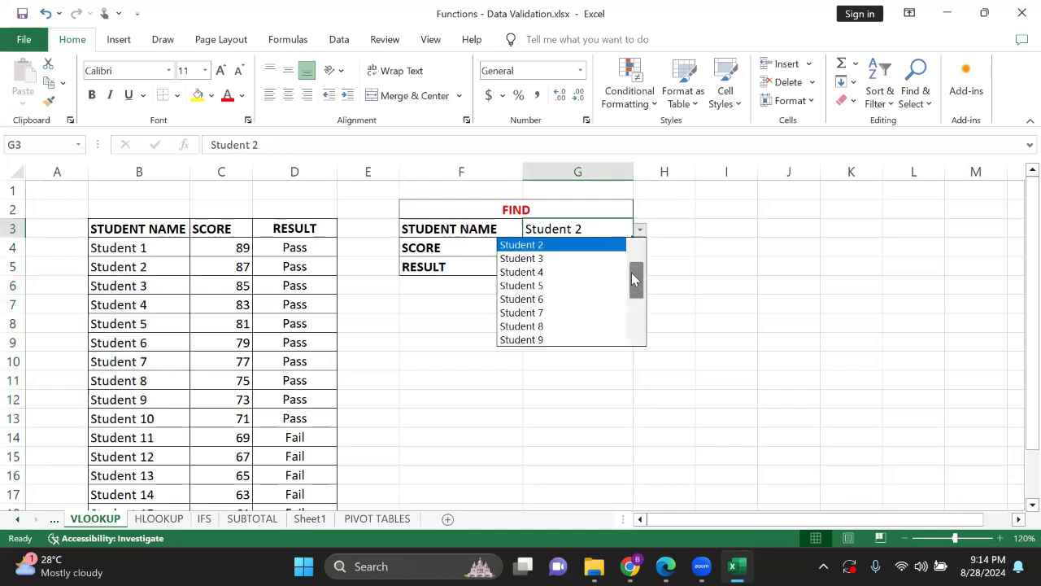
pyautogui.moveTo(637, 274); pyautogui.dragTo(635, 254)
pyautogui.click(641, 303)
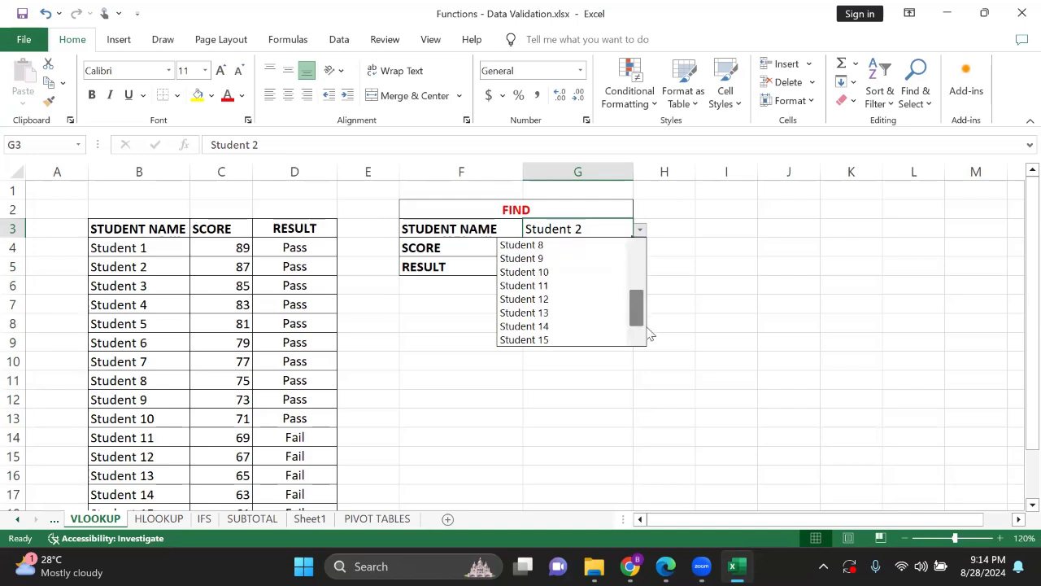
pyautogui.moveTo(638, 309); pyautogui.dragTo(639, 268)
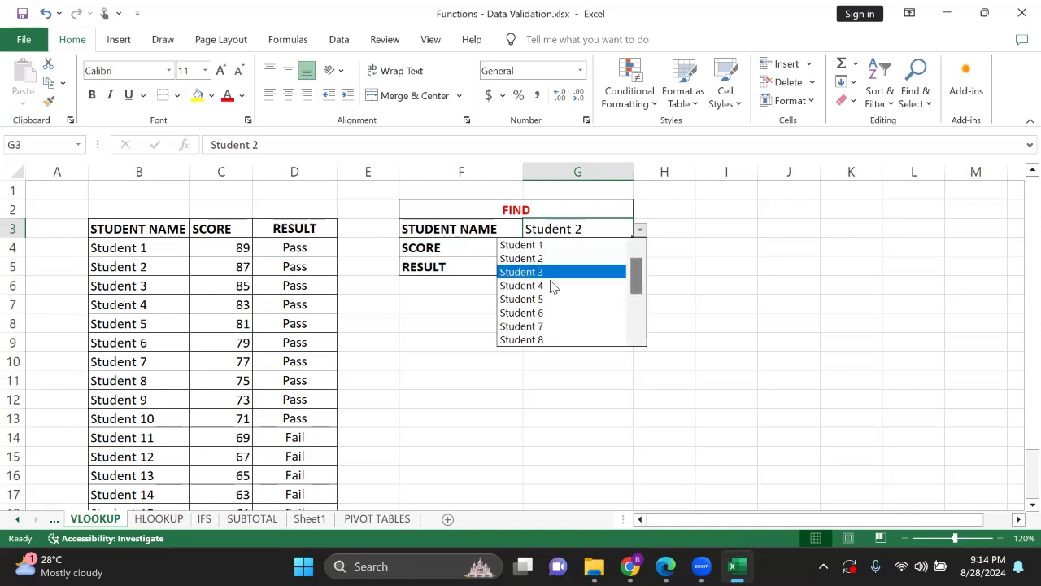
pyautogui.click(547, 281)
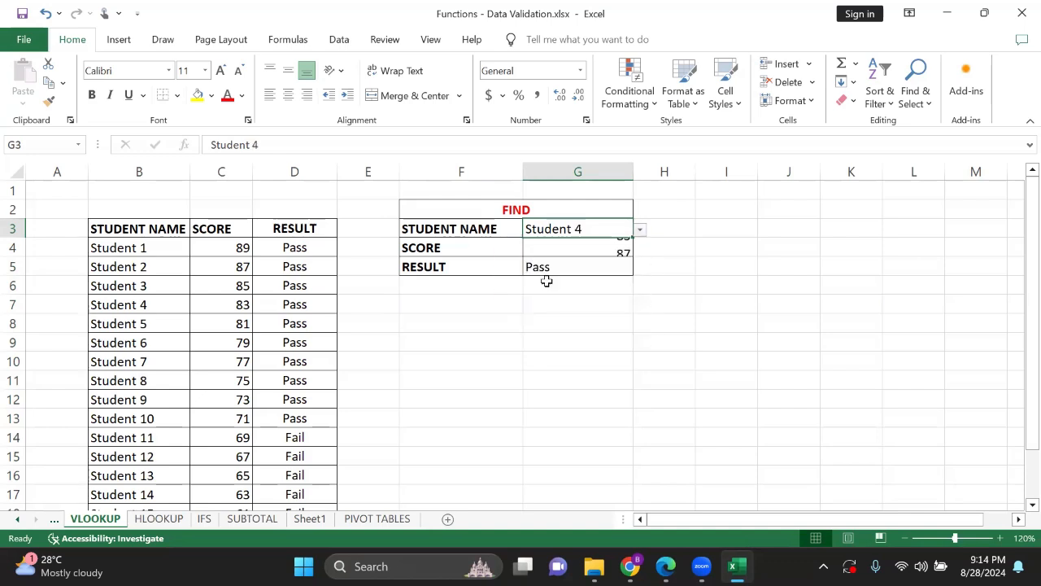
# Clear the student name, score and result values in G3:G5 of the FIND table
pyautogui.doubleClick(599, 228)
pyautogui.moveTo(580, 229); pyautogui.dragTo(591, 269)
pyautogui.press('Delete')
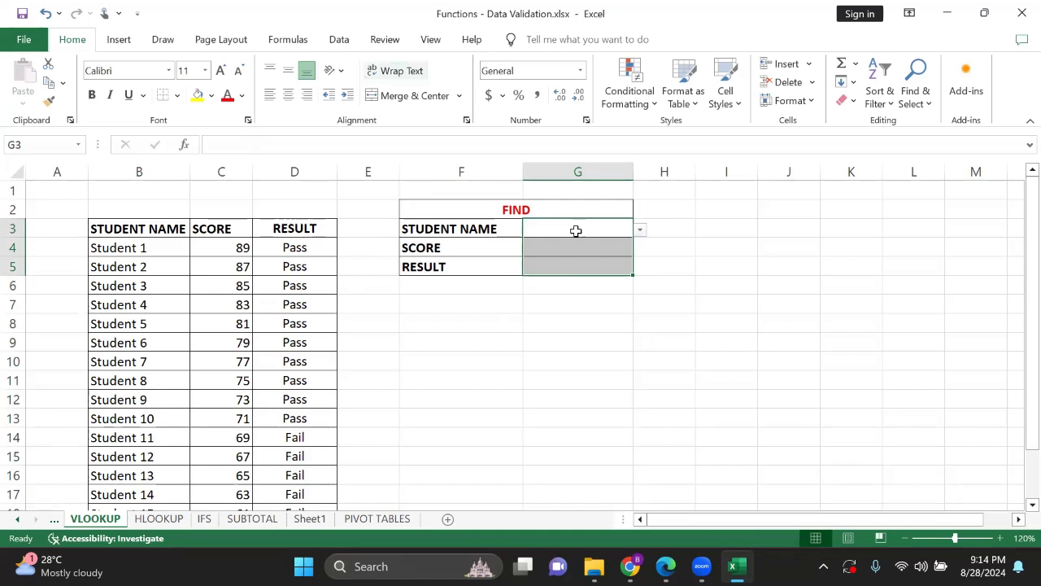
# Clear all data validation settings from the student name cell G3
pyautogui.click(336, 39)
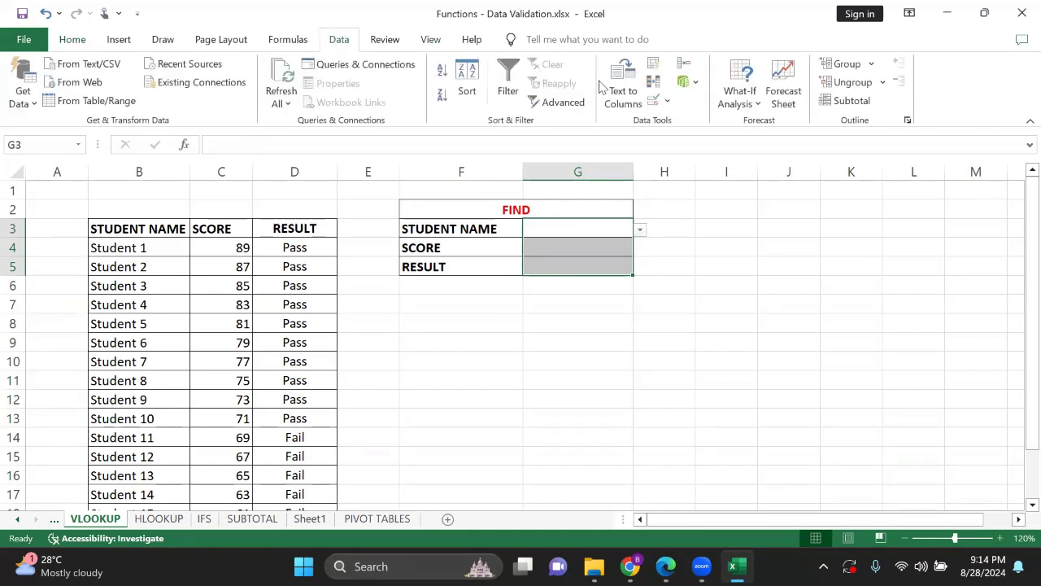
pyautogui.click(653, 102)
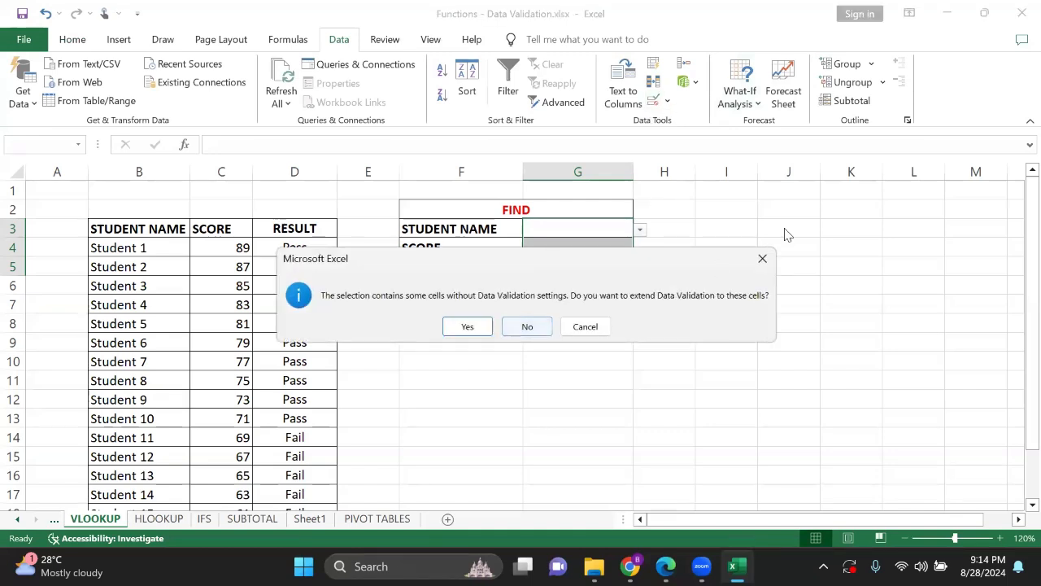
pyautogui.click(763, 259)
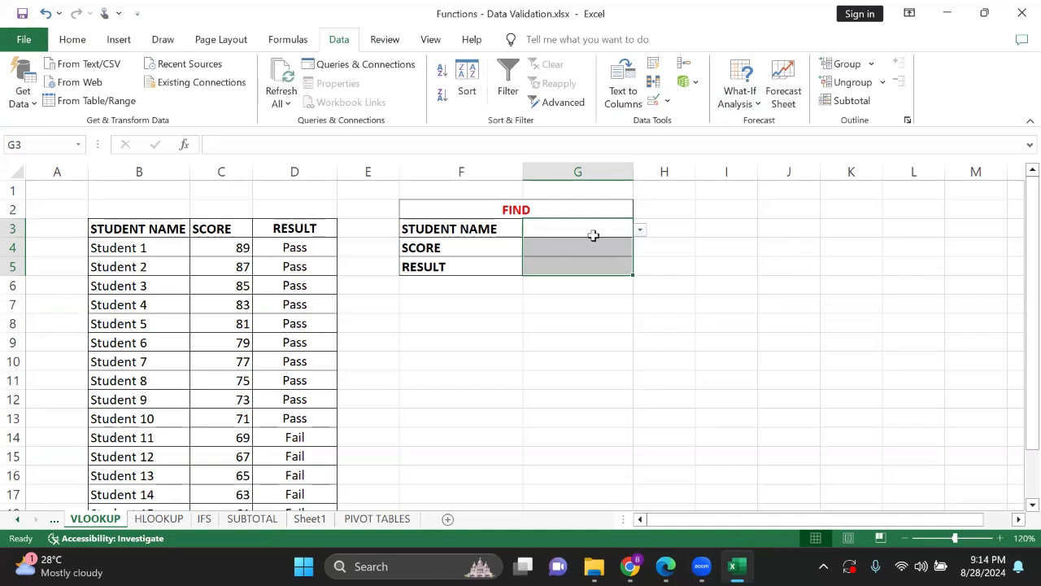
pyautogui.click(593, 235)
pyautogui.click(654, 99)
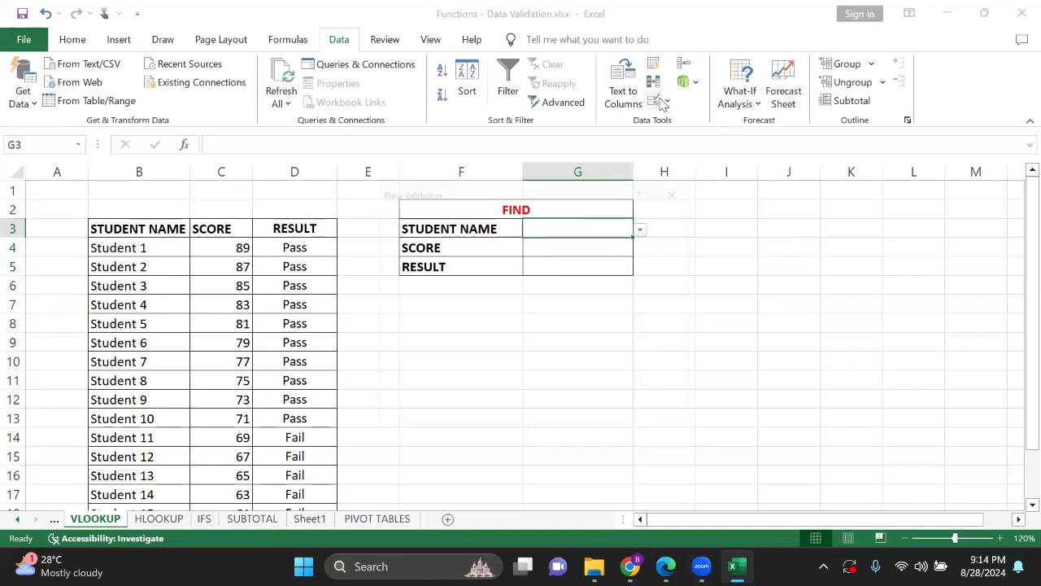
pyautogui.click(392, 426)
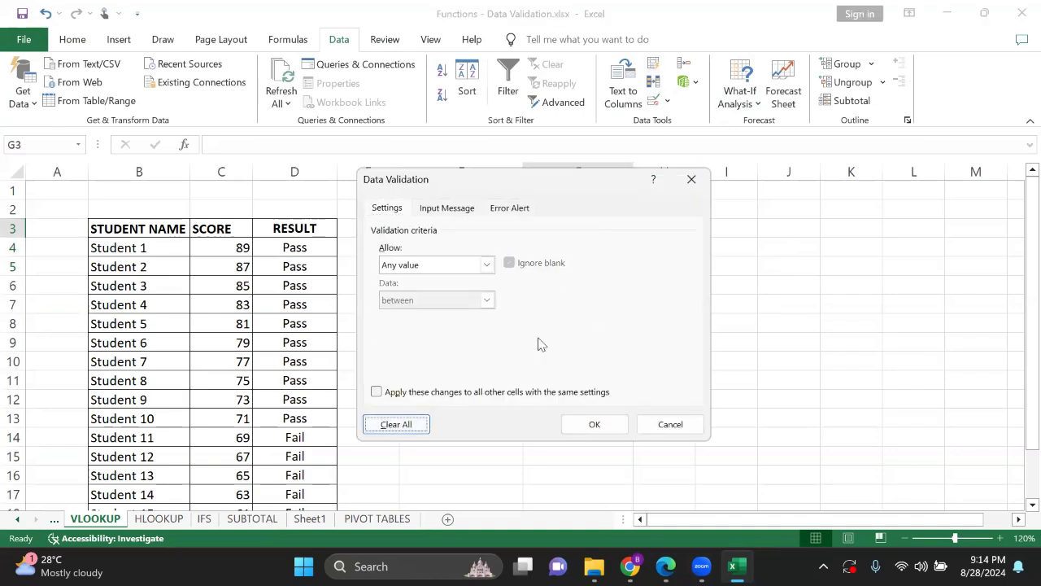
pyautogui.click(595, 424)
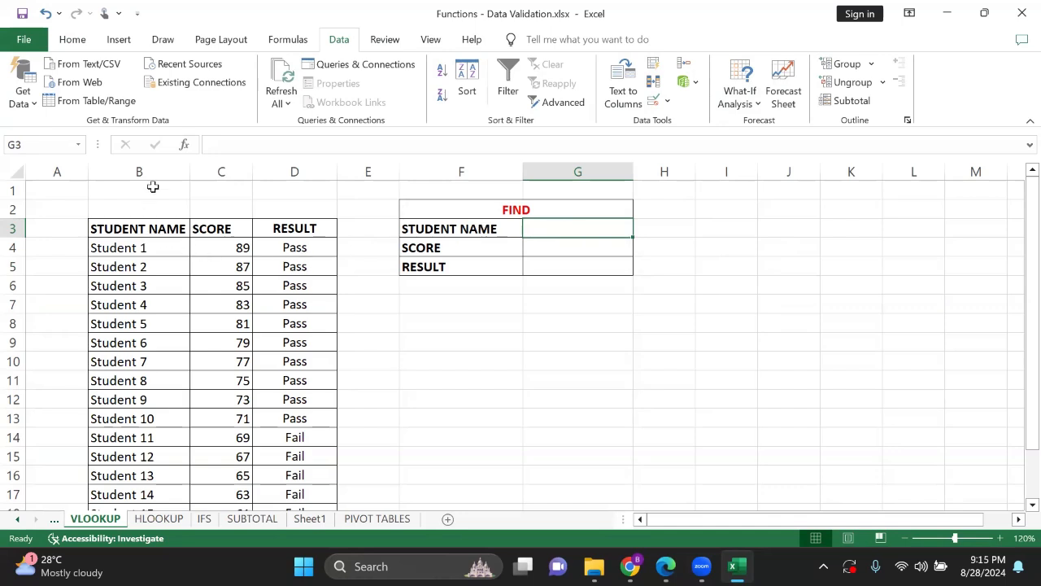
# Review the student names in column B and add a list validation to G3 with the source =$B$4:$B$18
pyautogui.click(143, 230)
pyautogui.moveTo(144, 231); pyautogui.dragTo(122, 505)
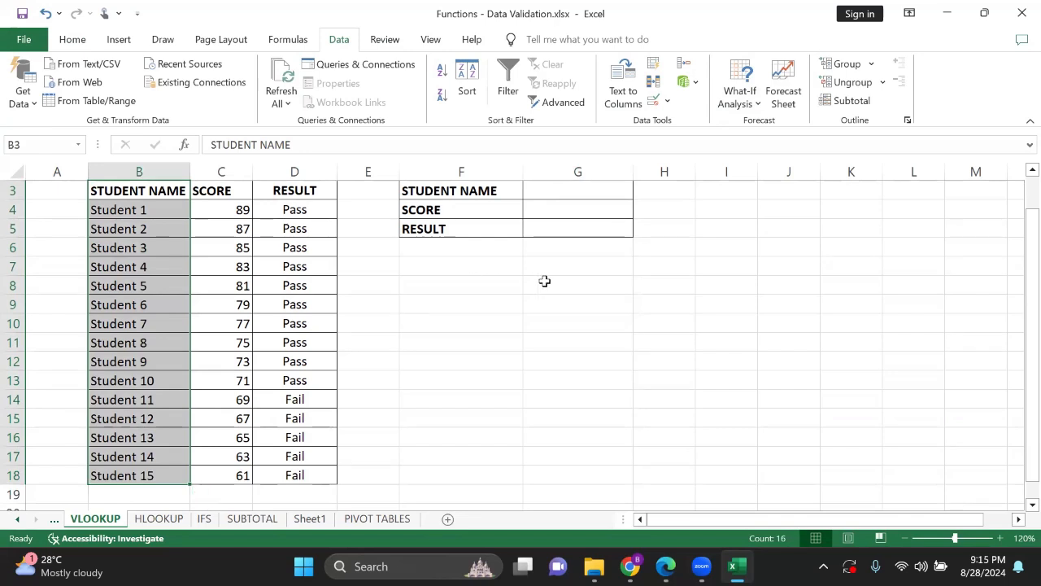
pyautogui.scroll(1, 565, 260)
pyautogui.click(580, 242)
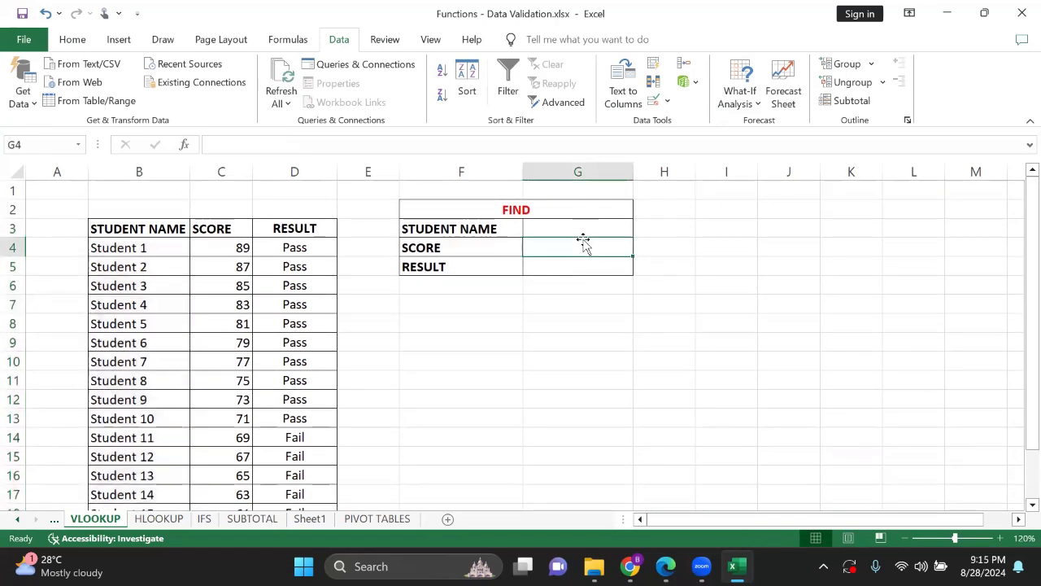
pyautogui.click(577, 226)
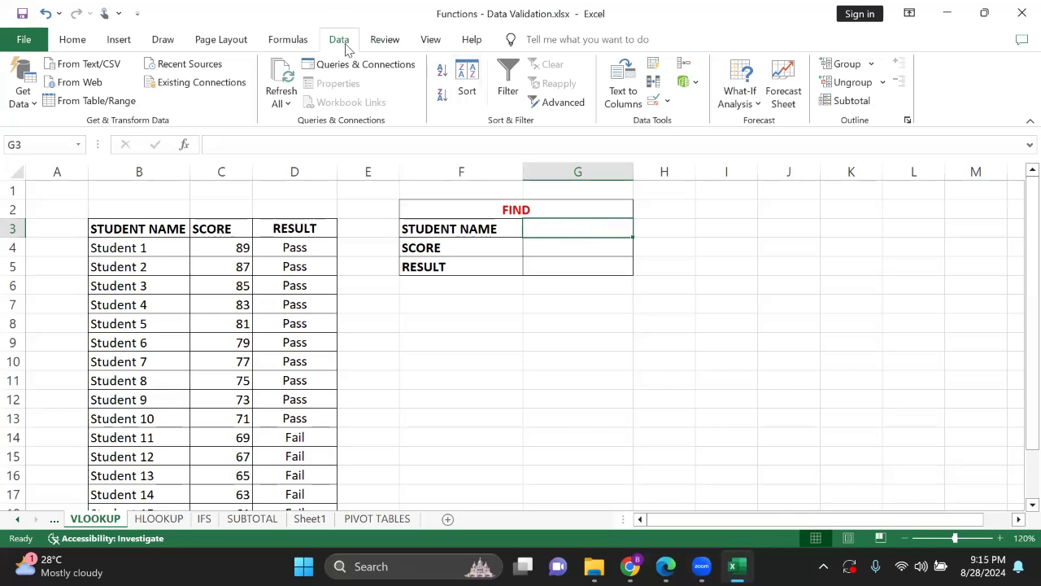
pyautogui.click(655, 101)
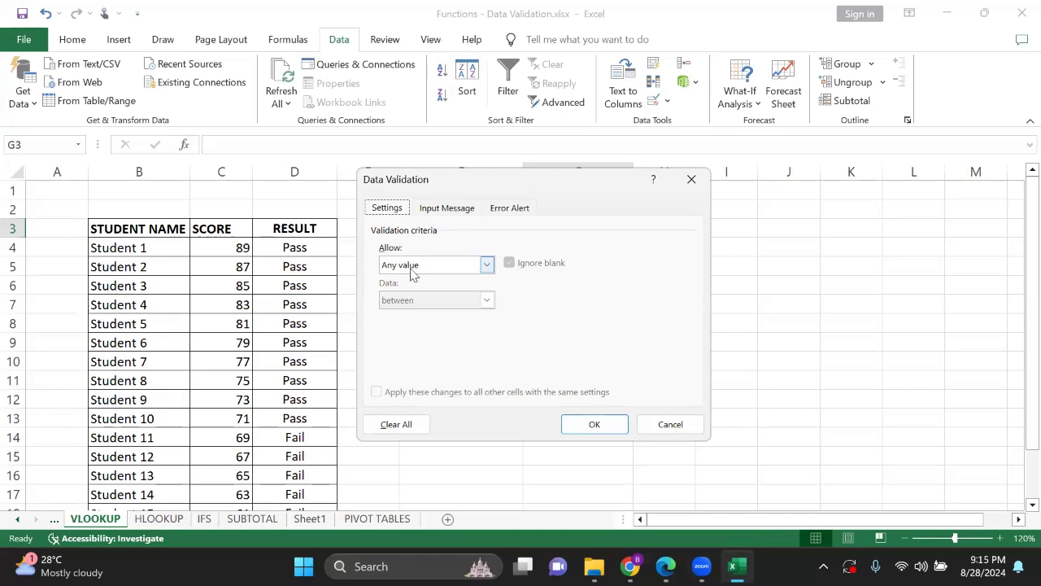
pyautogui.click(488, 265)
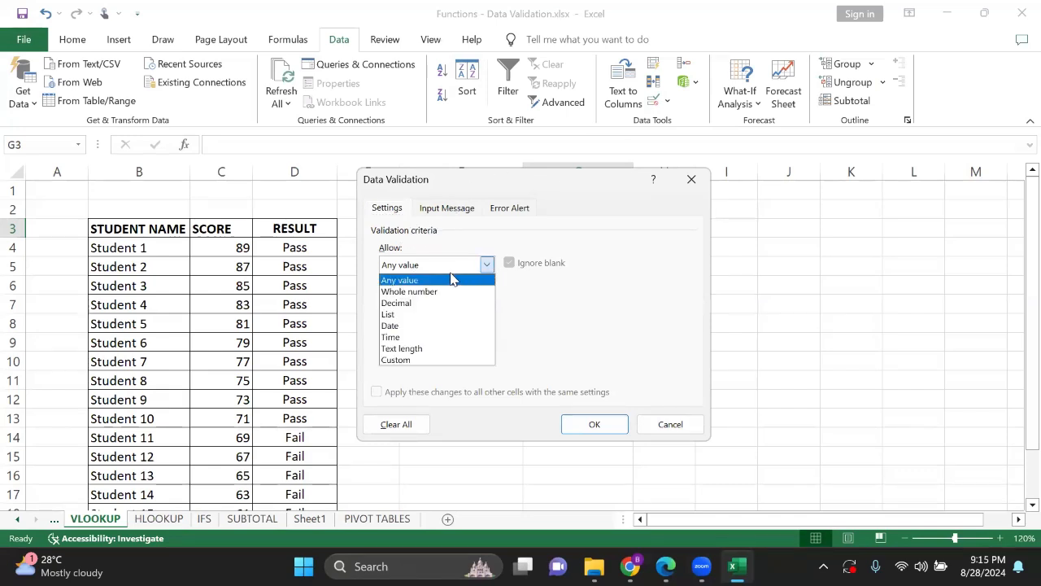
pyautogui.click(397, 316)
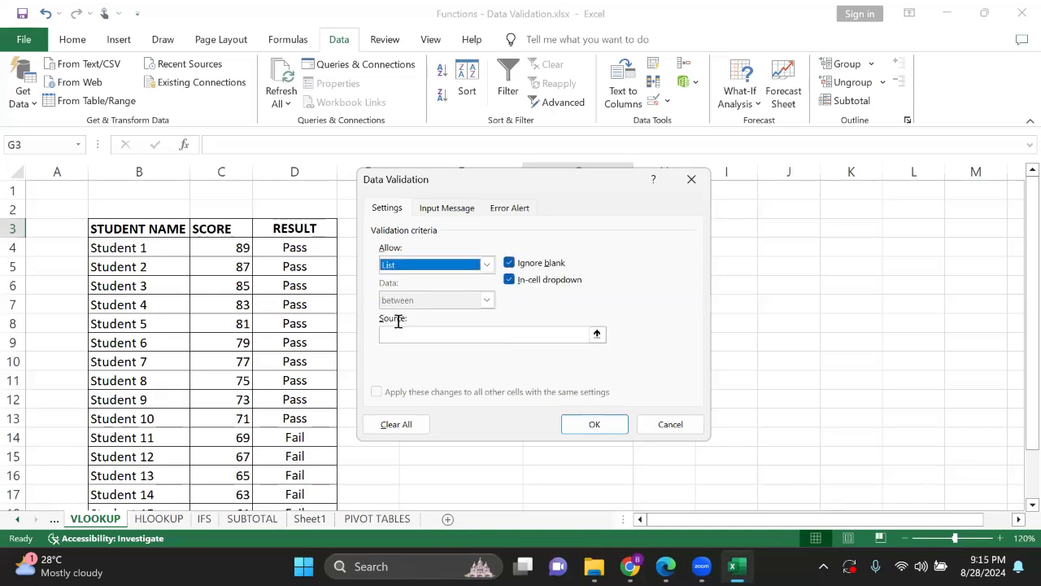
pyautogui.click(401, 335)
pyautogui.click(401, 336)
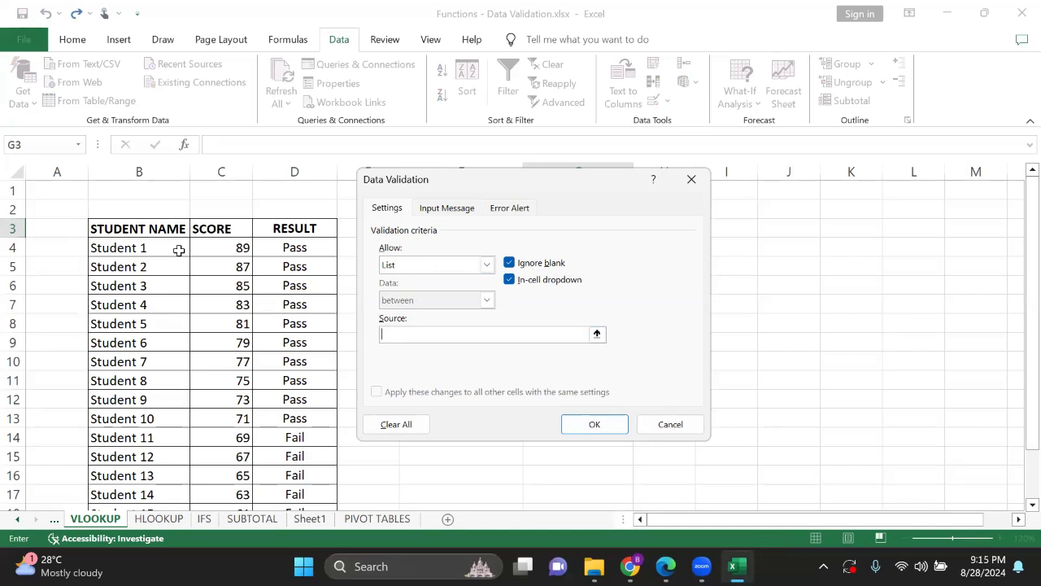
pyautogui.moveTo(140, 247); pyautogui.dragTo(112, 508)
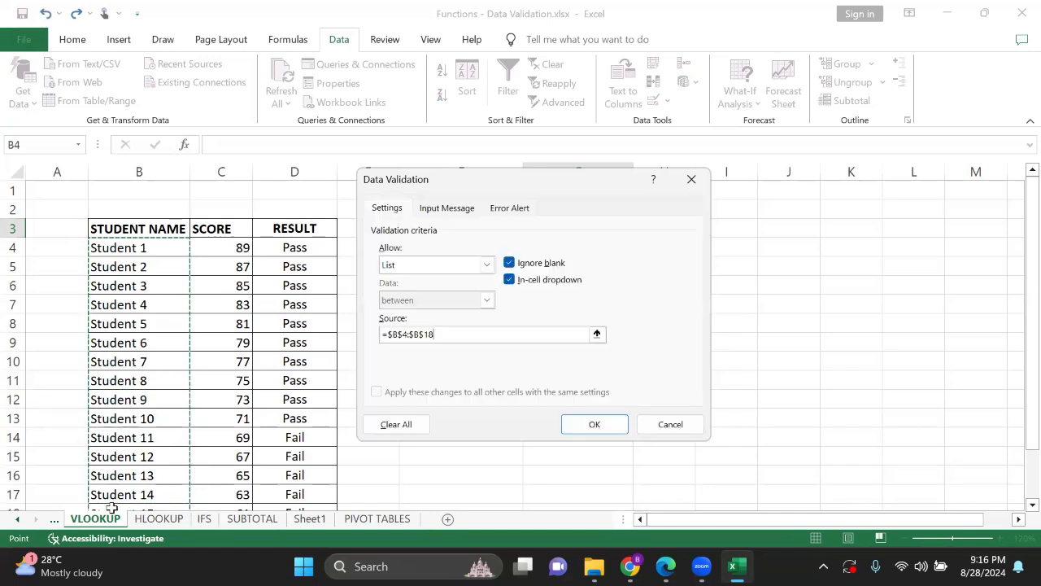
pyautogui.click(602, 428)
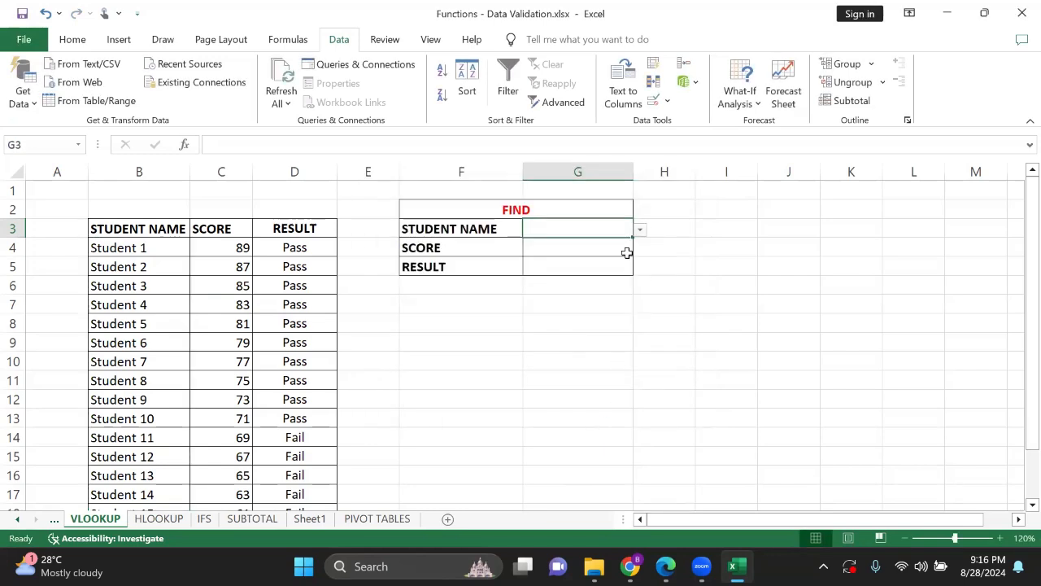
# Test the student name list in G3 with Student 1, Student 5 and Student 11, and finish by choosing Student 1
pyautogui.click(640, 231)
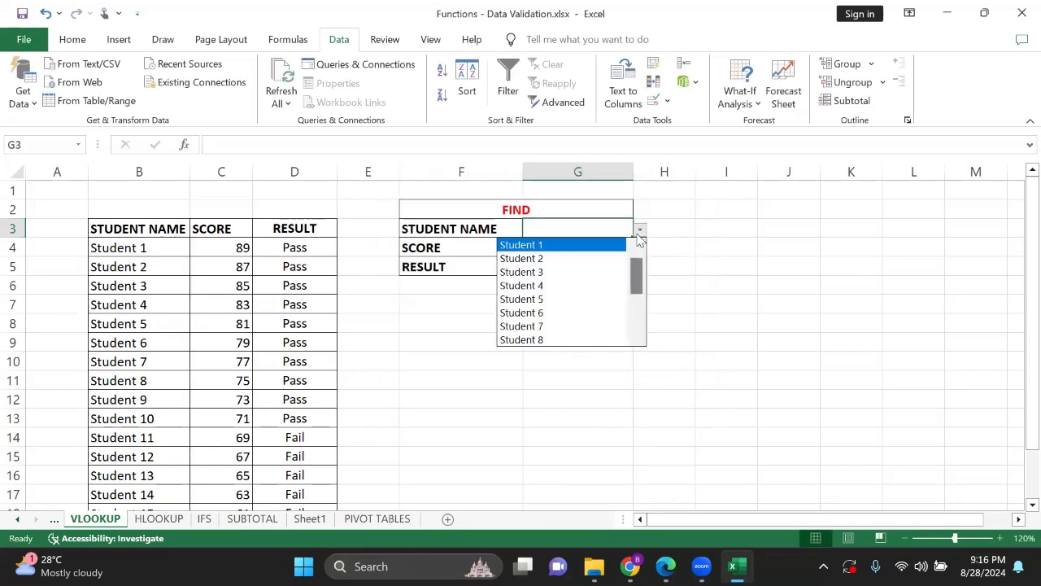
pyautogui.click(553, 244)
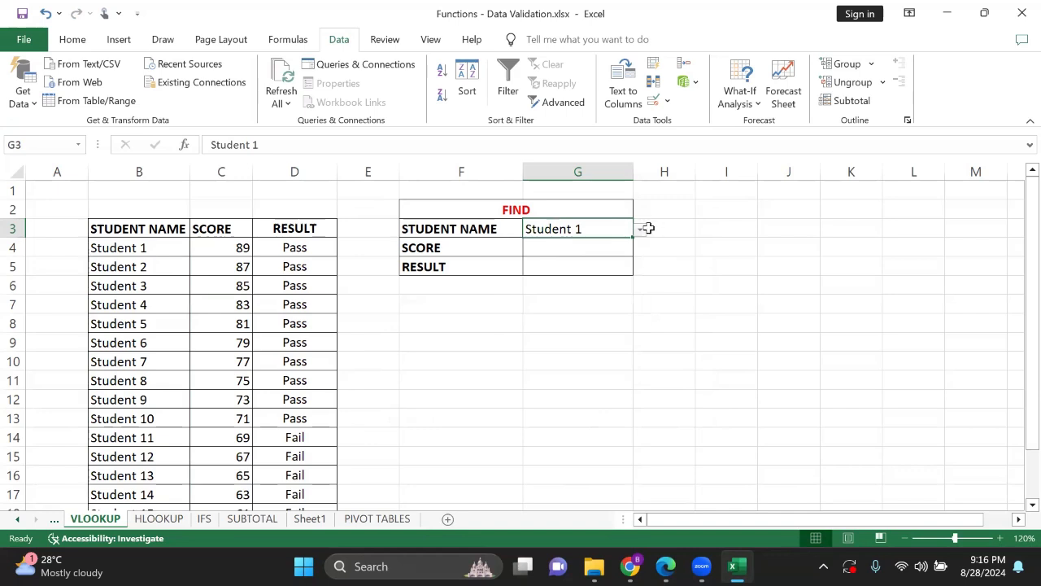
pyautogui.click(640, 231)
pyautogui.click(530, 299)
pyautogui.click(642, 233)
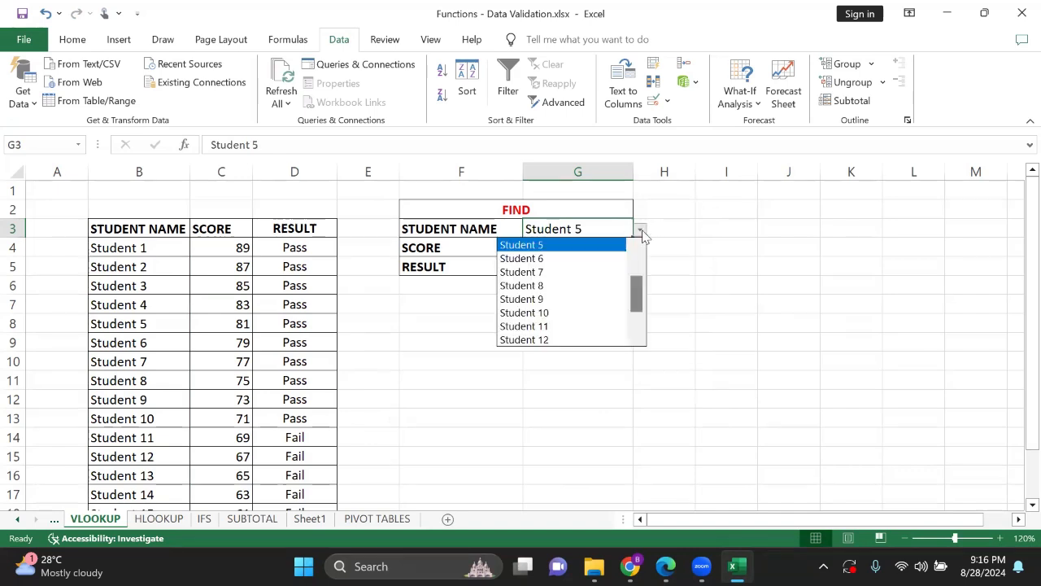
pyautogui.click(532, 327)
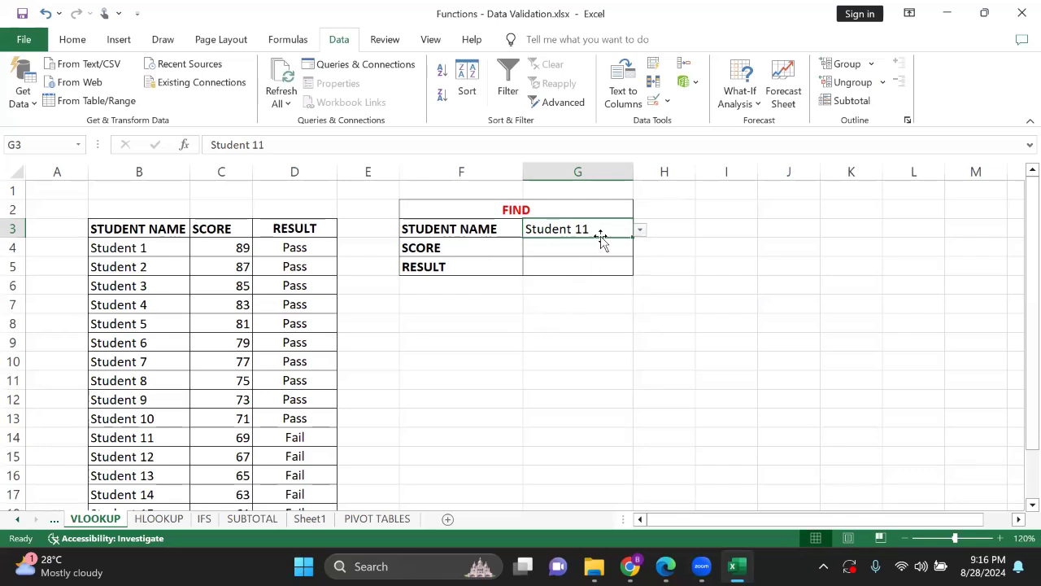
pyautogui.click(641, 231)
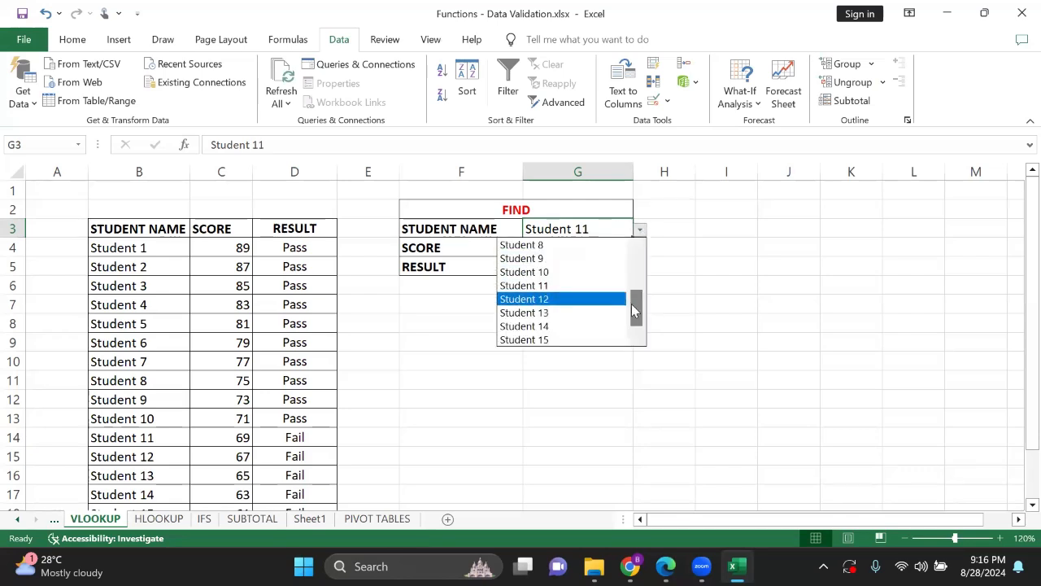
pyautogui.moveTo(633, 305); pyautogui.dragTo(648, 242)
pyautogui.click(569, 247)
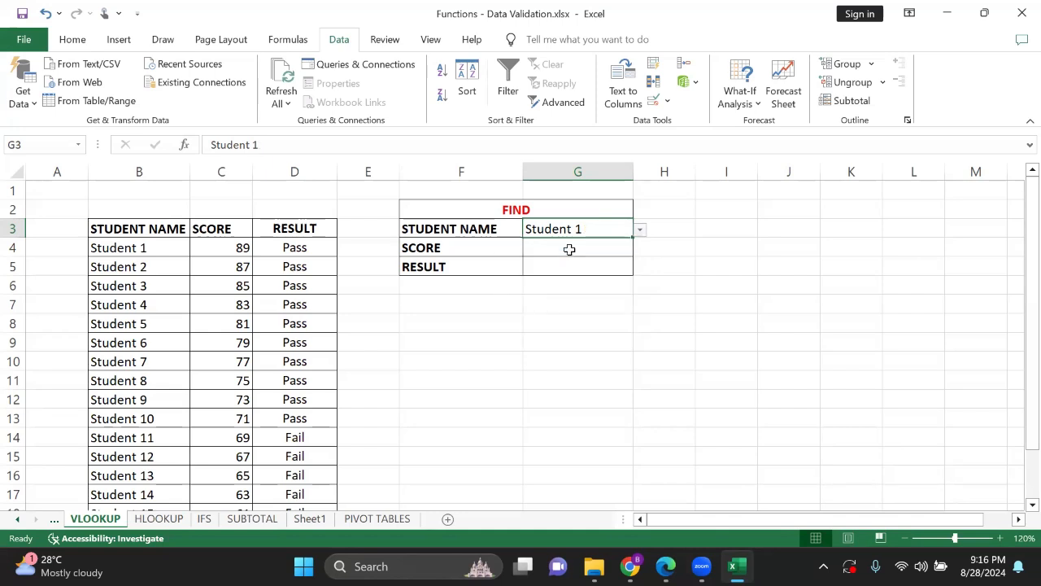
pyautogui.click(567, 248)
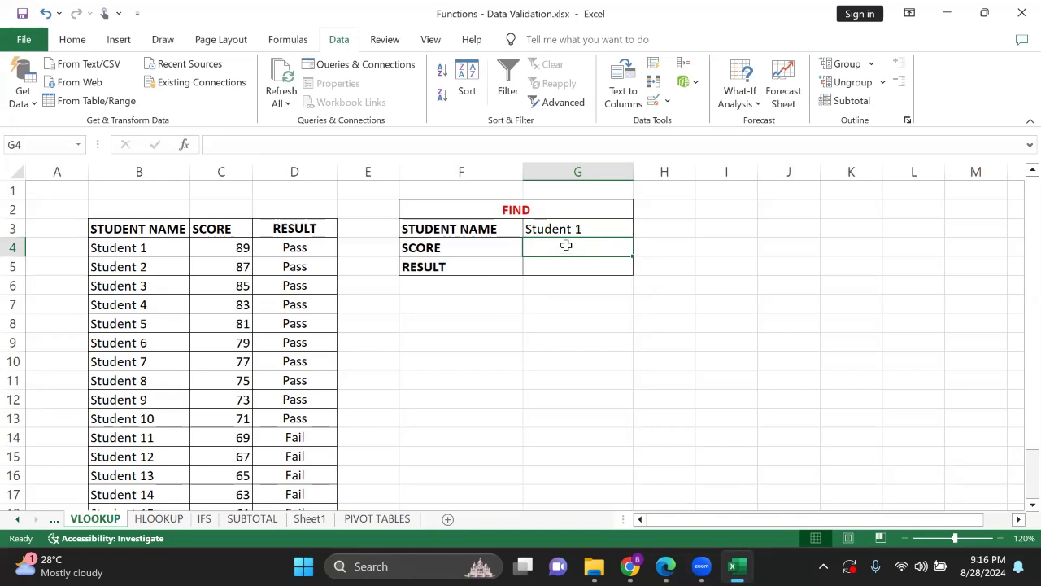
pyautogui.click(569, 229)
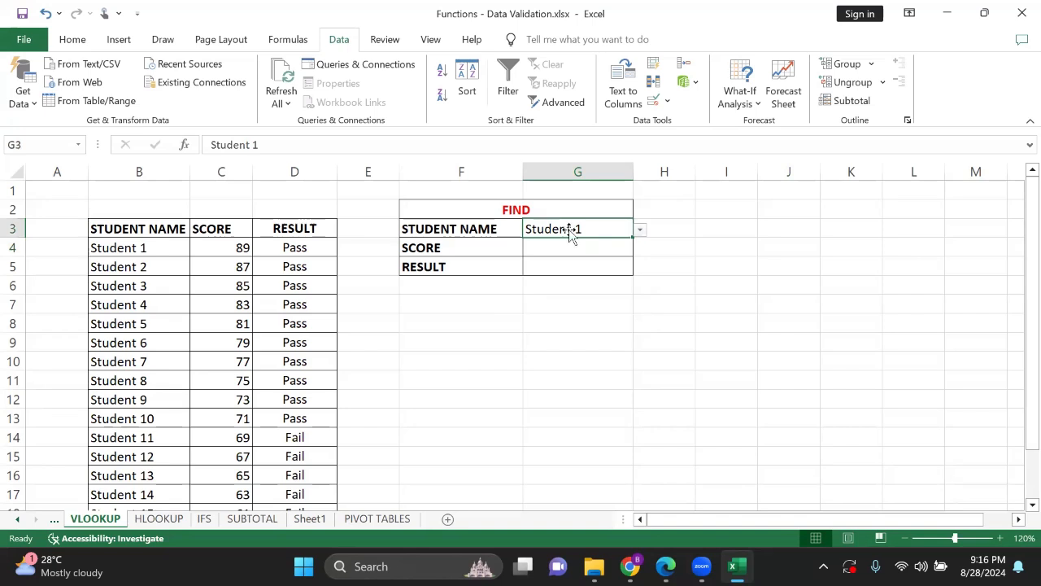
pyautogui.click(561, 247)
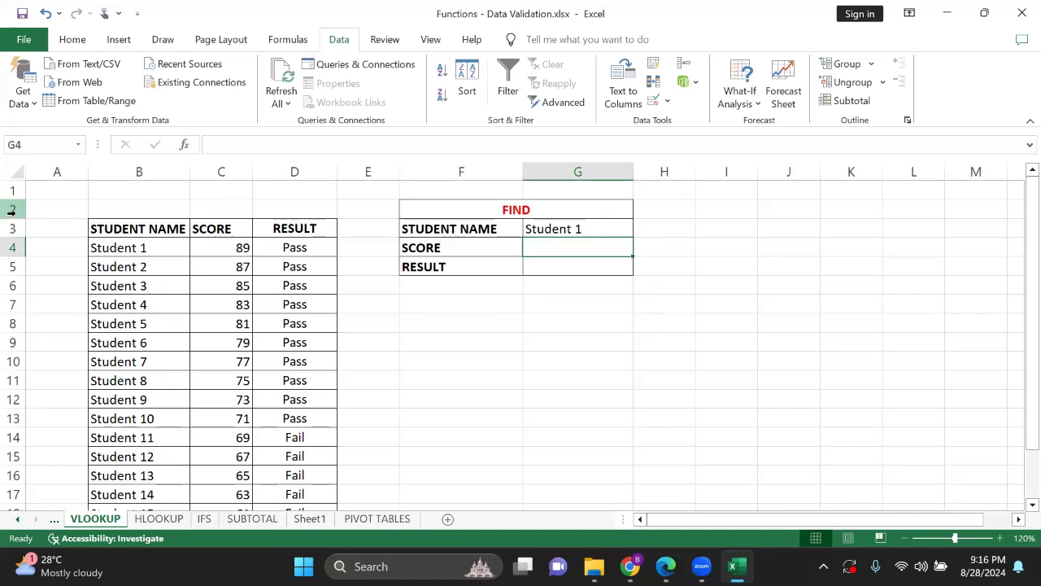
pyautogui.click(12, 247)
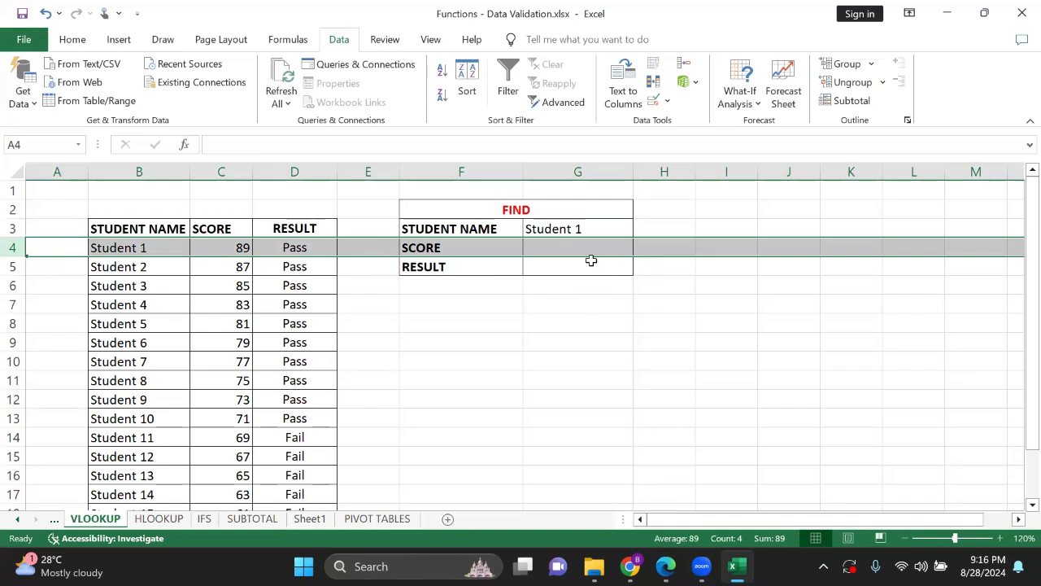
# Start a VLOOKUP formula in the score cell G4 with G3 as the lookup value
pyautogui.click(548, 244)
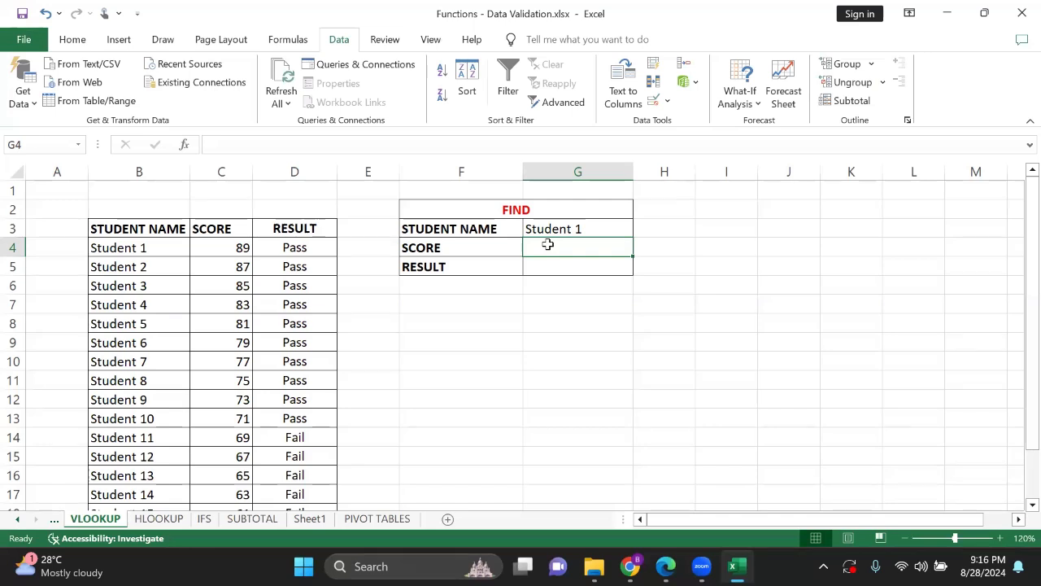
pyautogui.write('=')
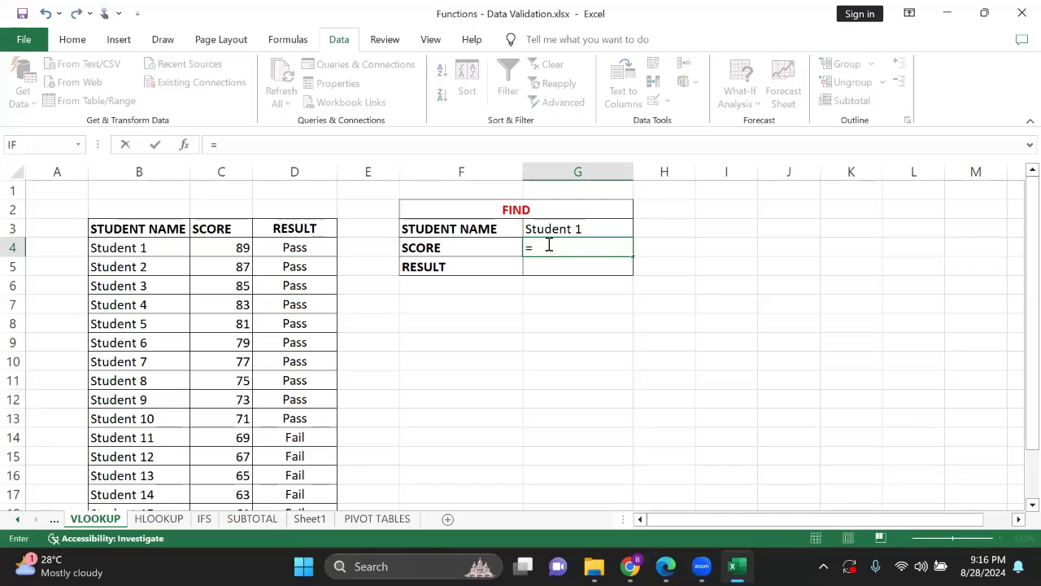
pyautogui.write('vloop')
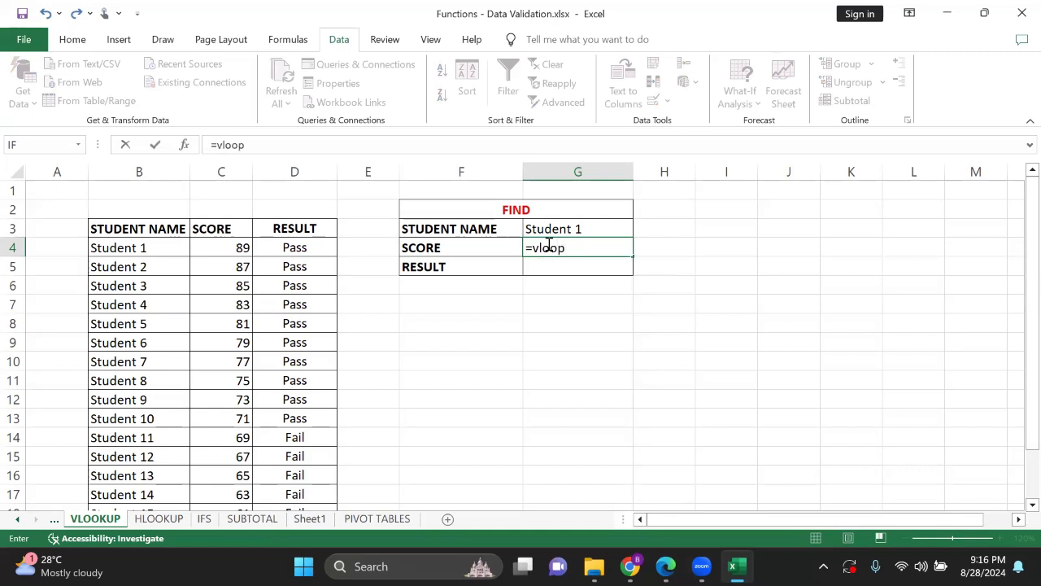
pyautogui.press('BackSpace')
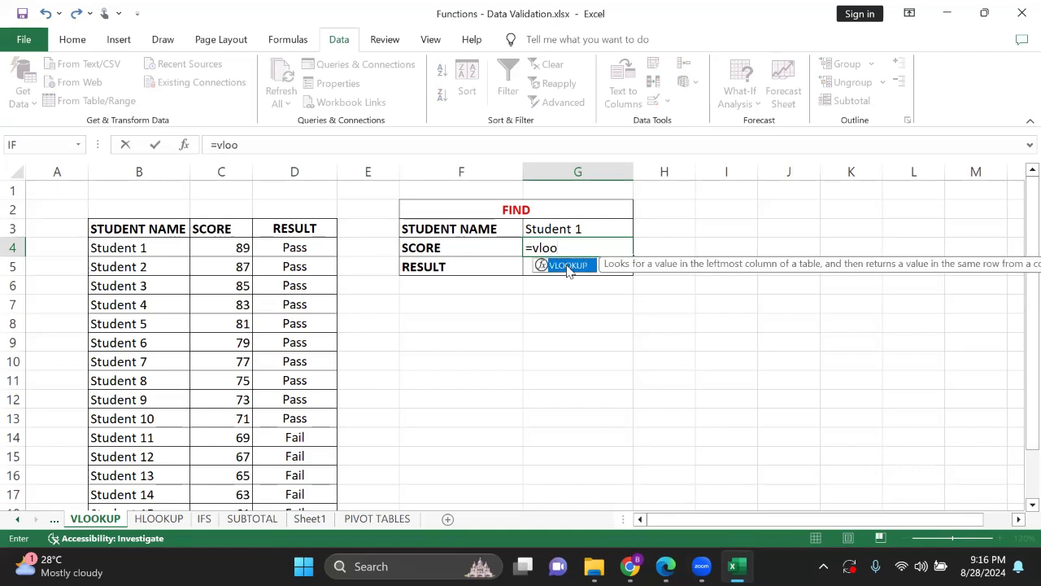
pyautogui.doubleClick(568, 265)
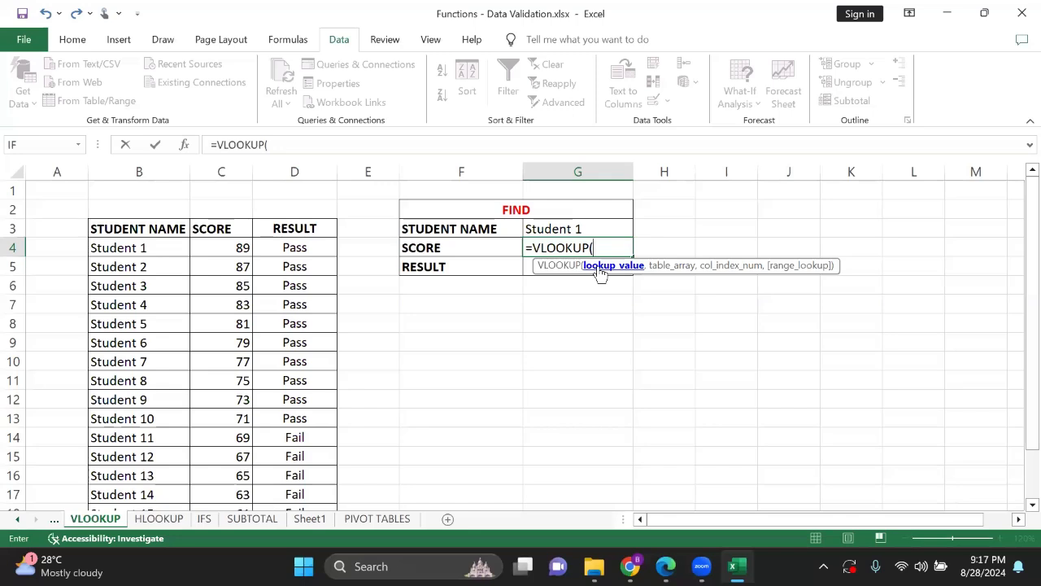
pyautogui.click(573, 228)
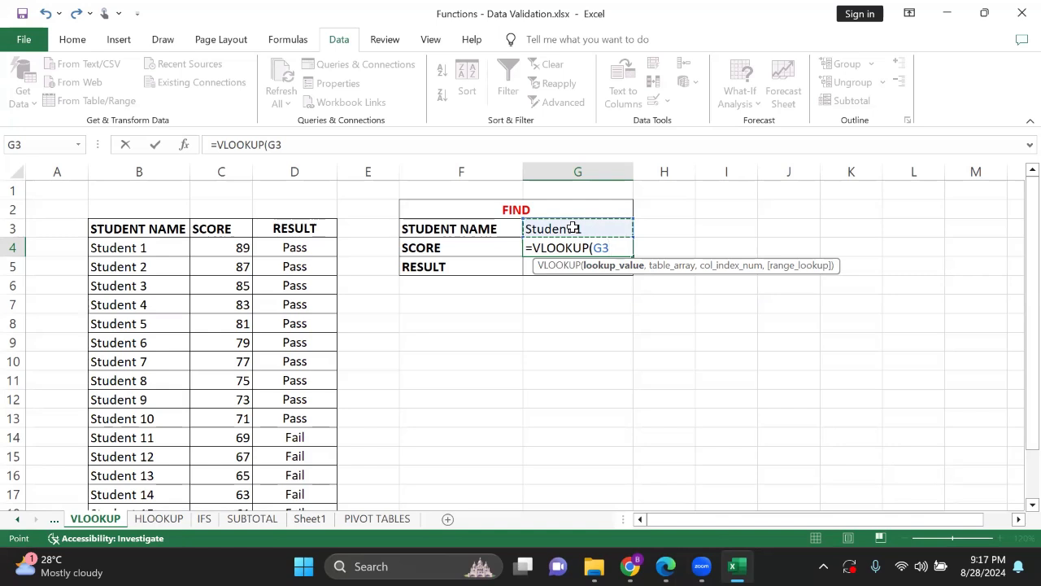
pyautogui.write(',')
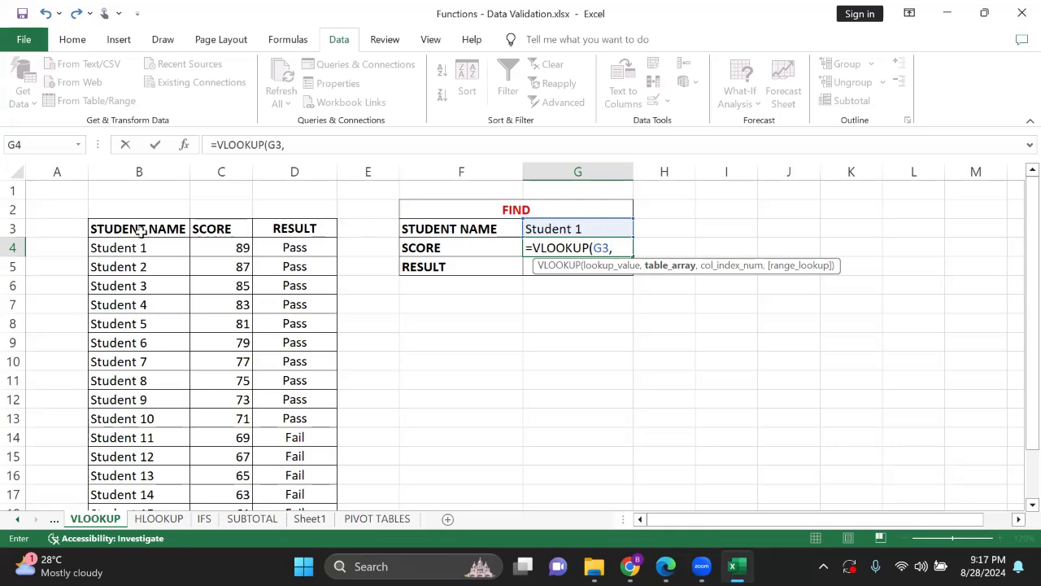
# Complete the score formula in G4 with table array B3:D18, column index 2 and FALSE for an exact match
pyautogui.moveTo(140, 230); pyautogui.dragTo(303, 468)
pyautogui.write(',')
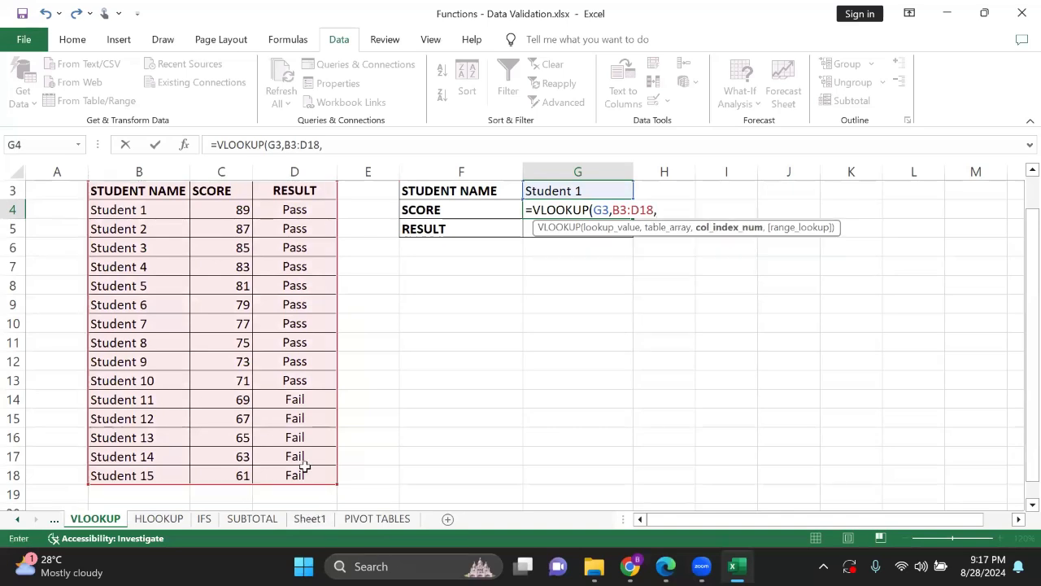
pyautogui.scroll(1, 303, 468)
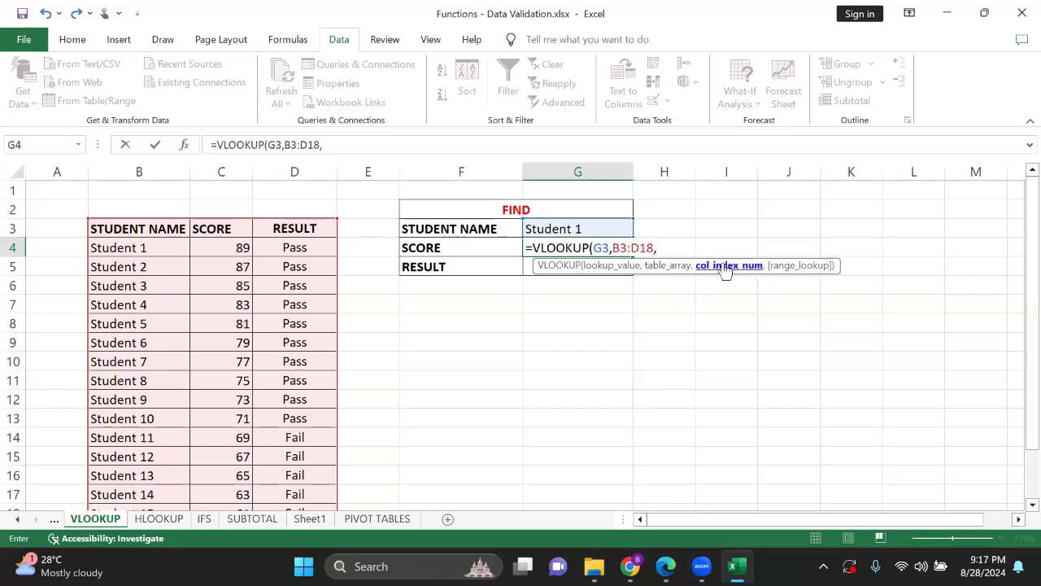
pyautogui.write('2,')
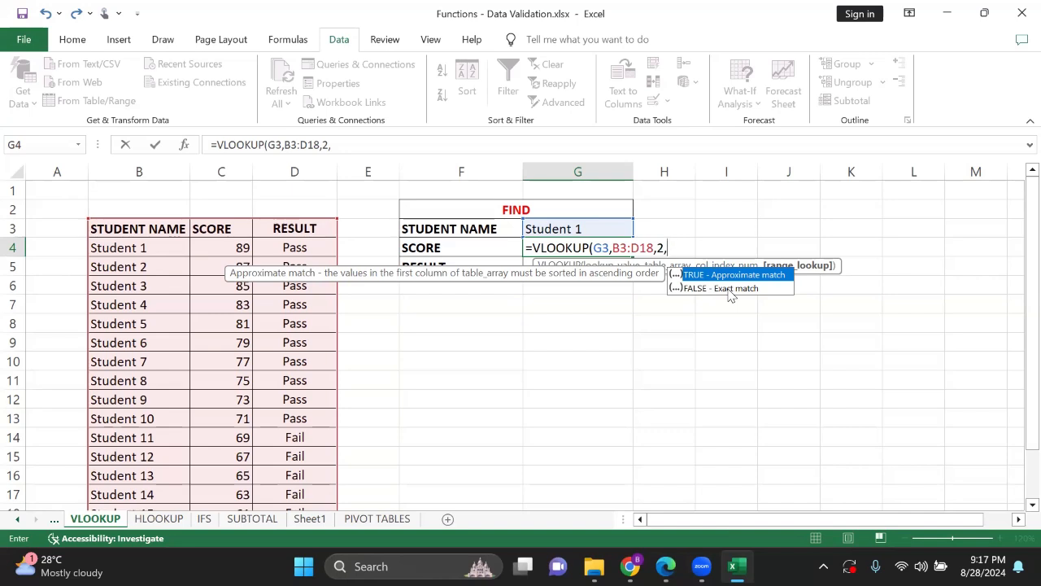
pyautogui.doubleClick(728, 288)
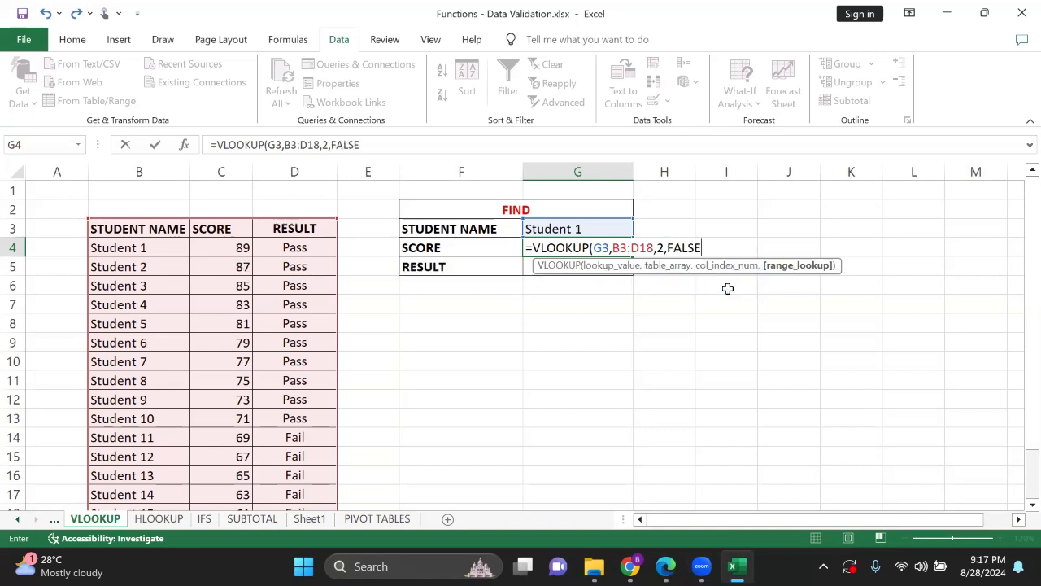
pyautogui.press('Return')
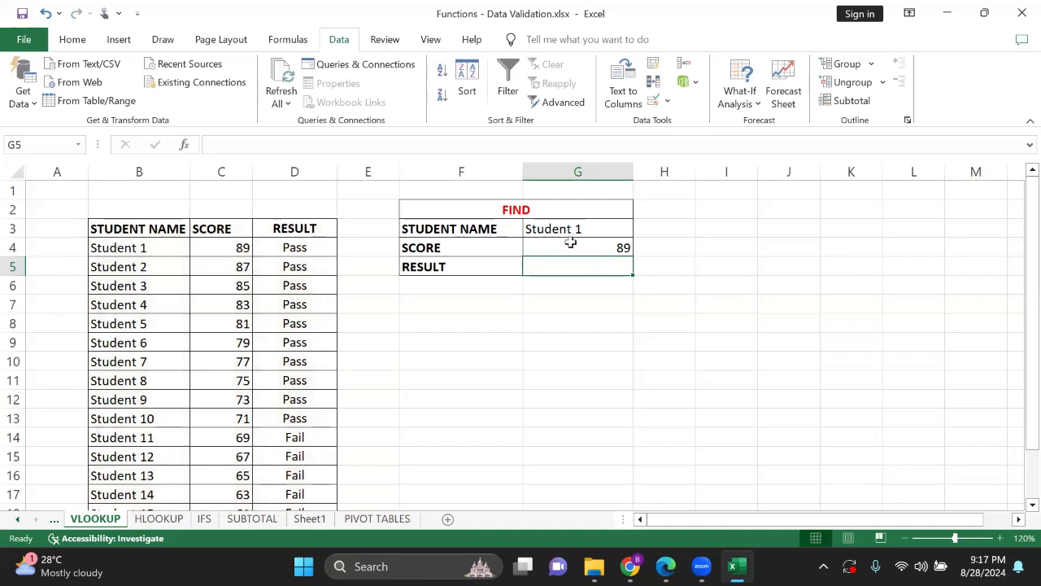
pyautogui.click(571, 244)
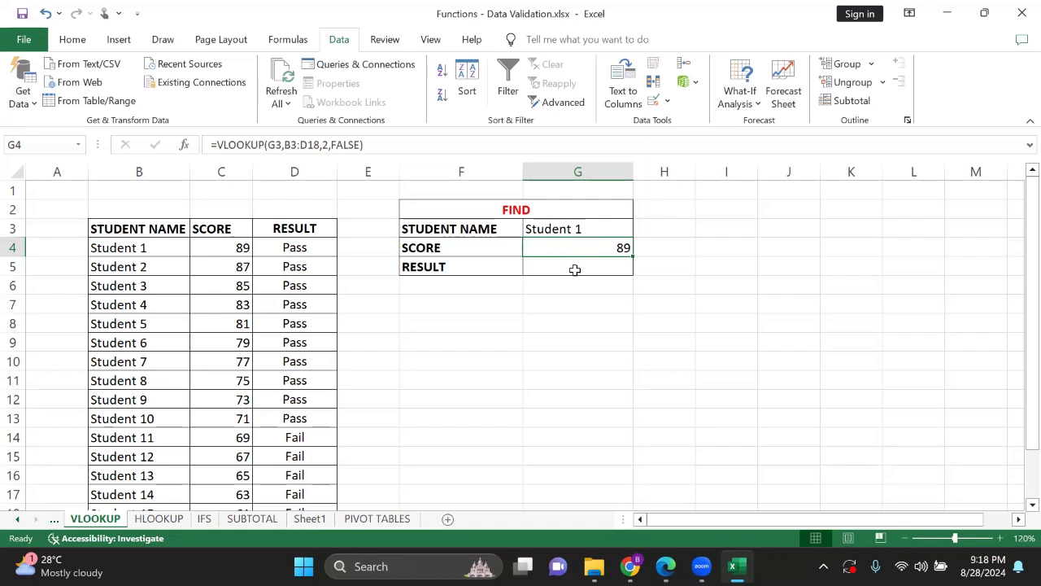
# Start a VLOOKUP formula in the result cell G5
pyautogui.click(575, 269)
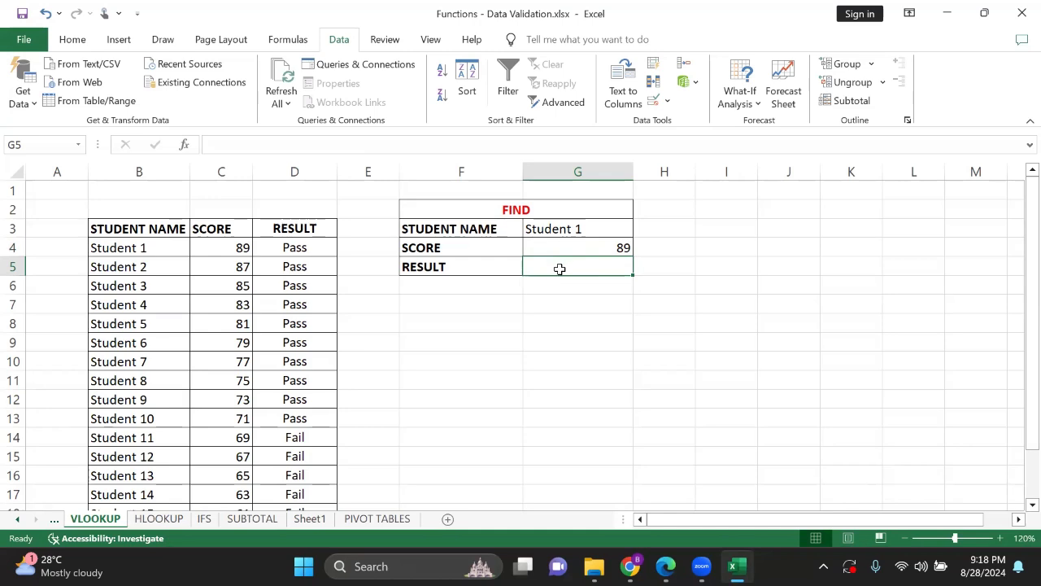
pyautogui.write('=')
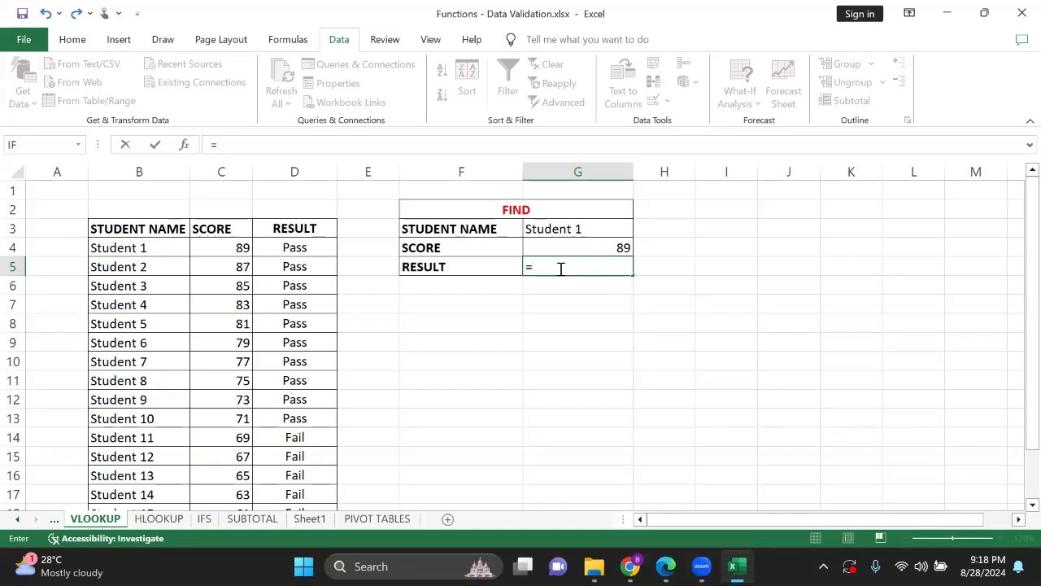
pyautogui.write('v')
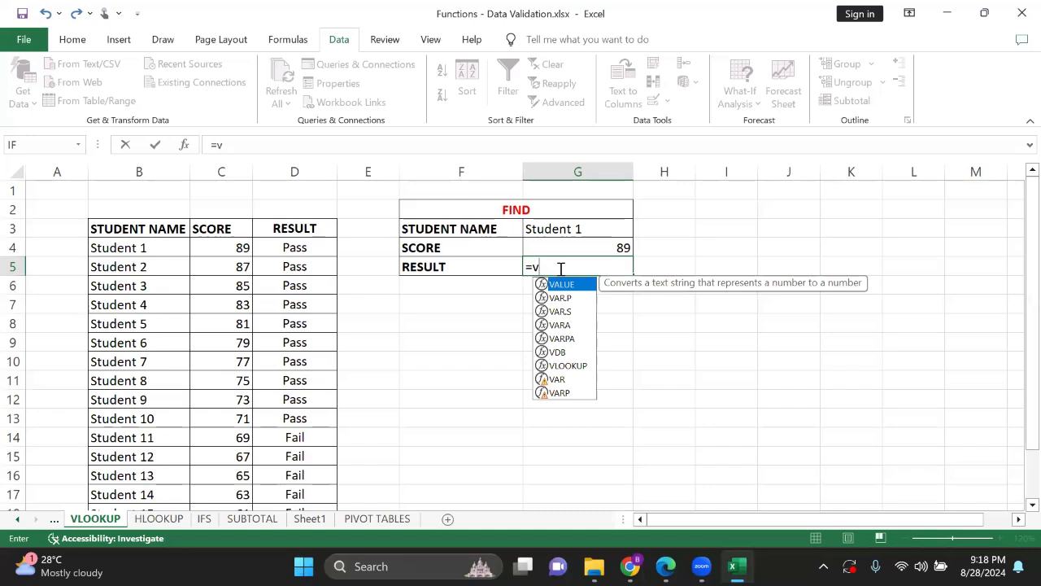
pyautogui.write('loo')
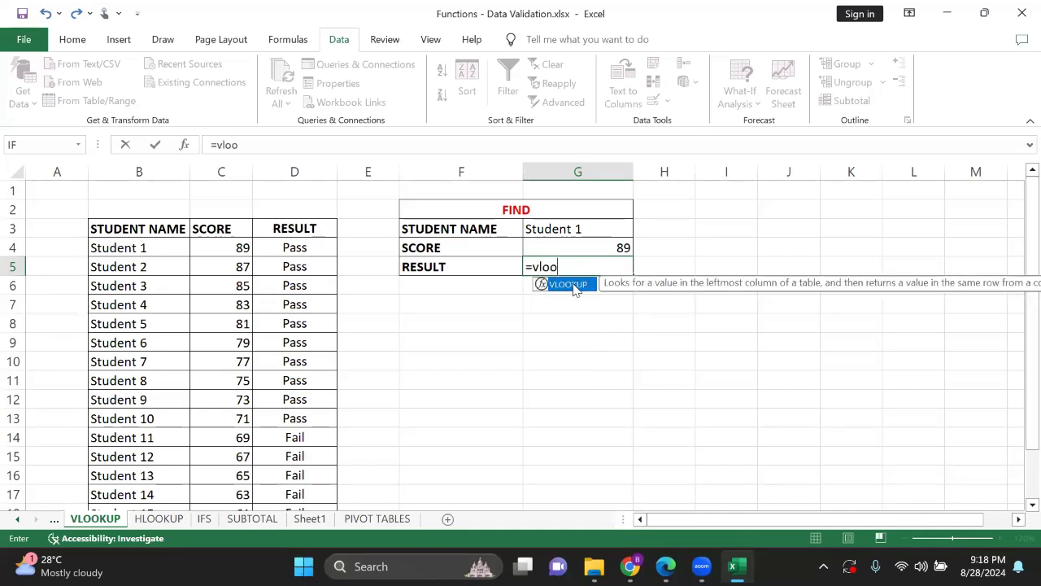
pyautogui.doubleClick(568, 284)
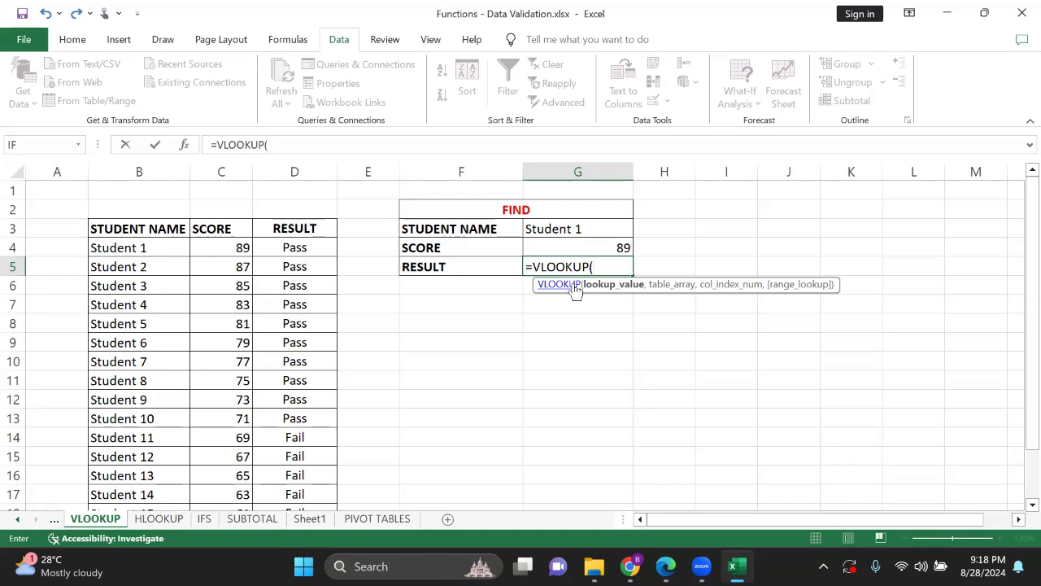
pyautogui.click(598, 246)
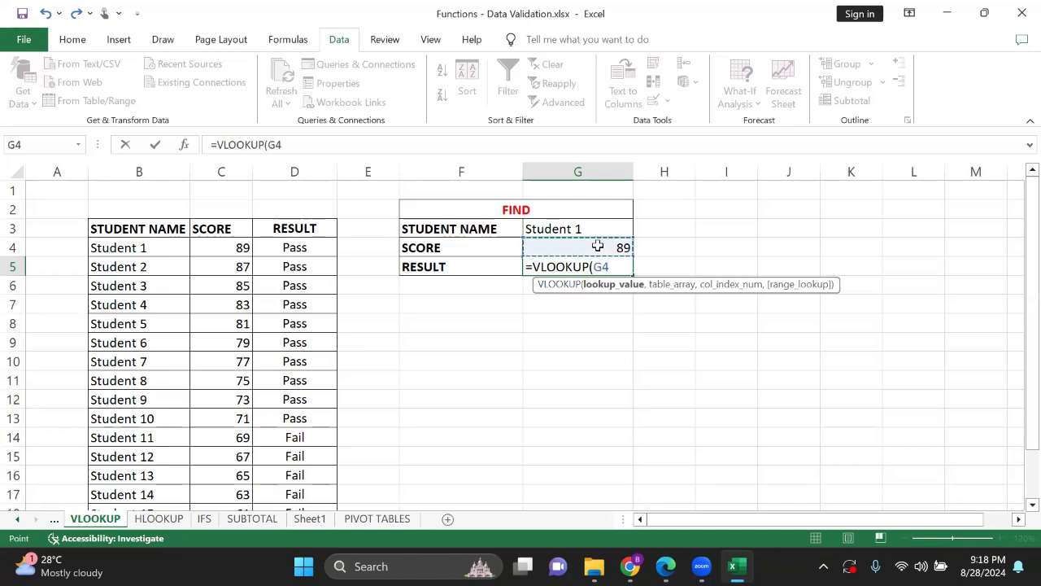
pyautogui.press('BackSpace')
pyautogui.press('BackSpace')
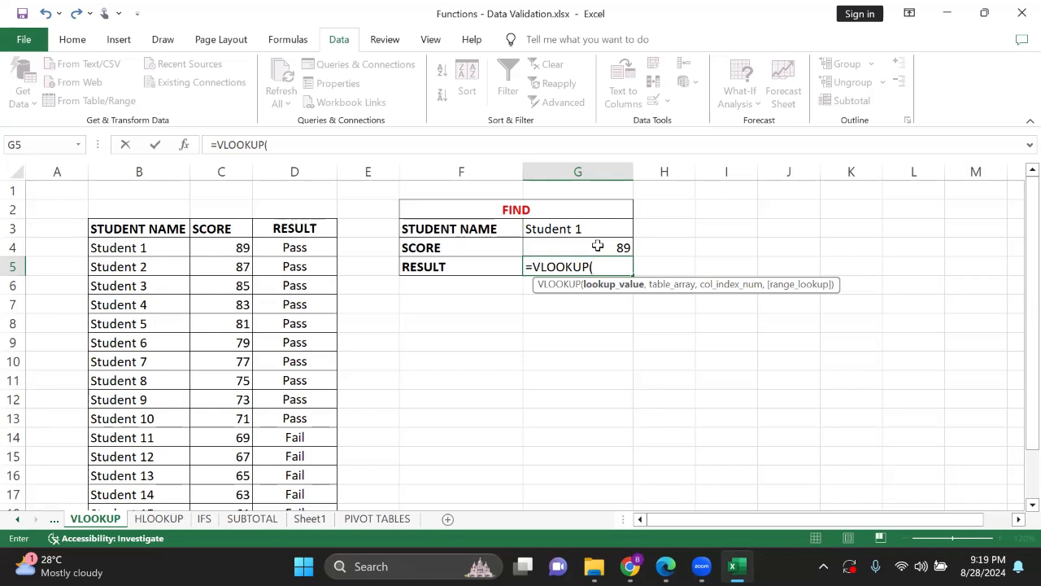
# Enter the quoted text "Student 1" as the lookup value of the result formula
pyautogui.write('""')
pyautogui.click(599, 267)
pyautogui.write('S')
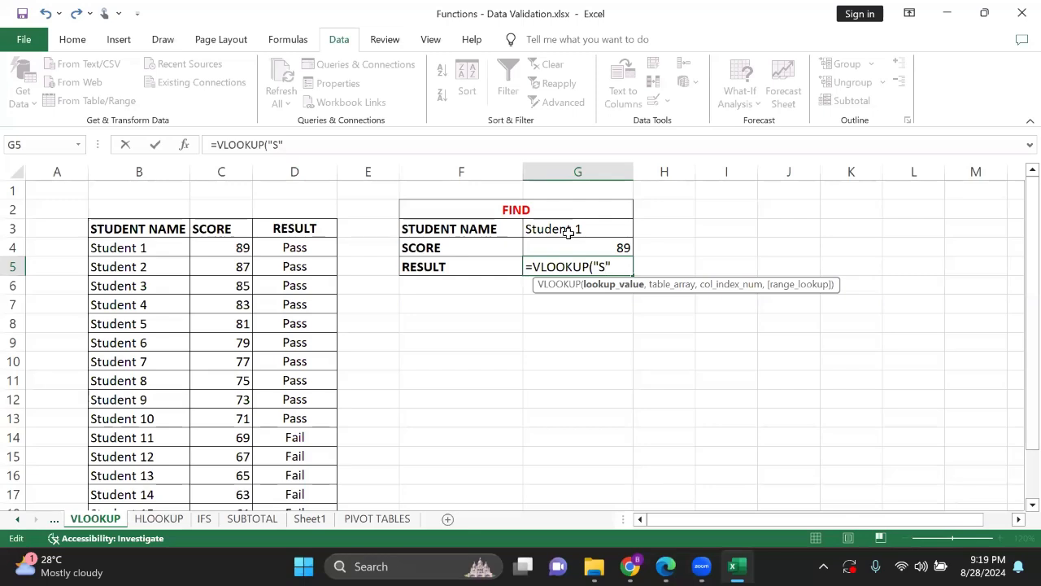
pyautogui.write('tuden')
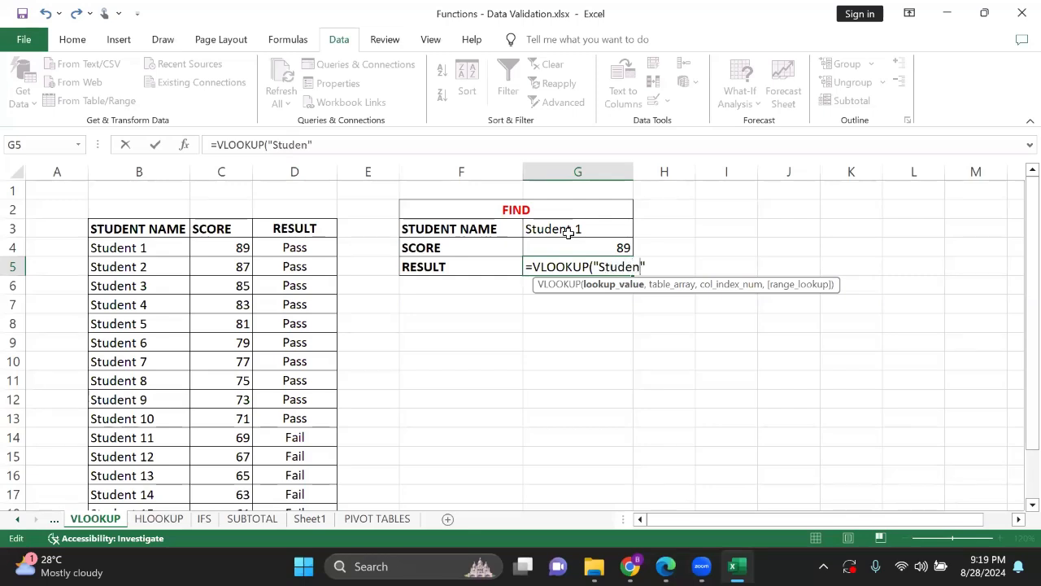
pyautogui.write('t 1",')
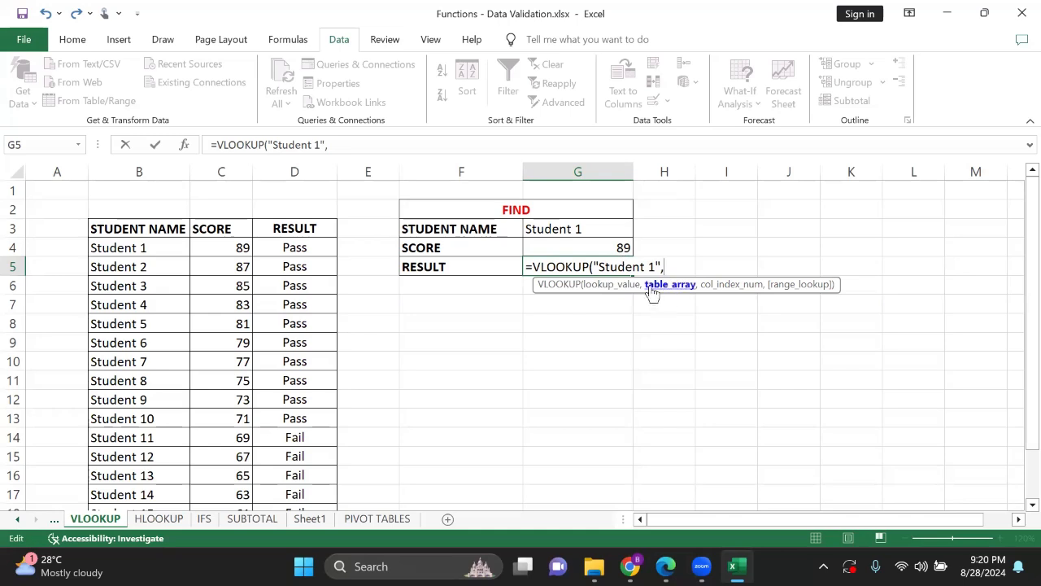
# Complete the result formula with table array B3:D18, column index 3 and FALSE for an exact match
pyautogui.moveTo(140, 229); pyautogui.dragTo(315, 507)
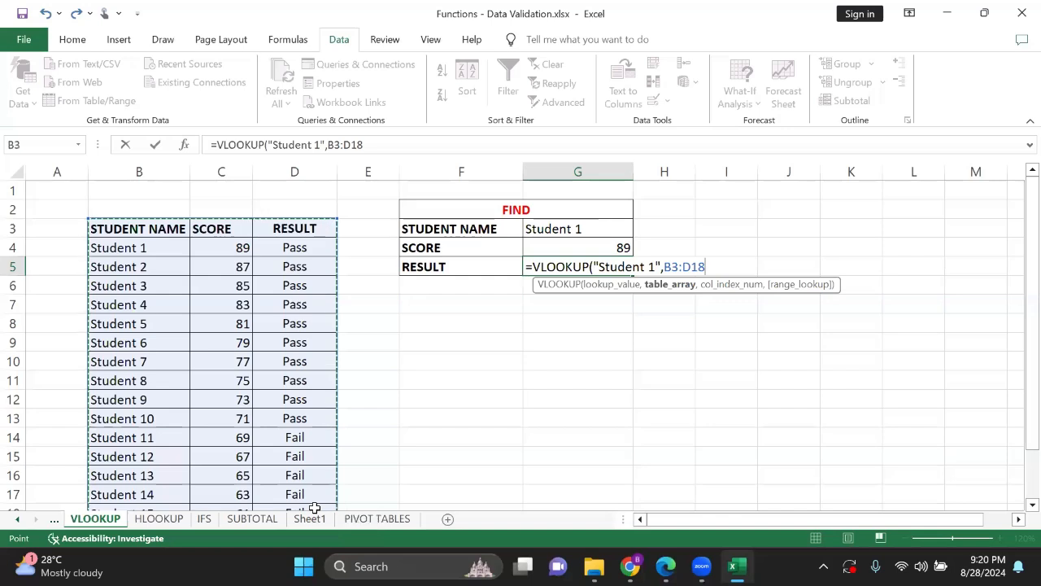
pyautogui.write(',')
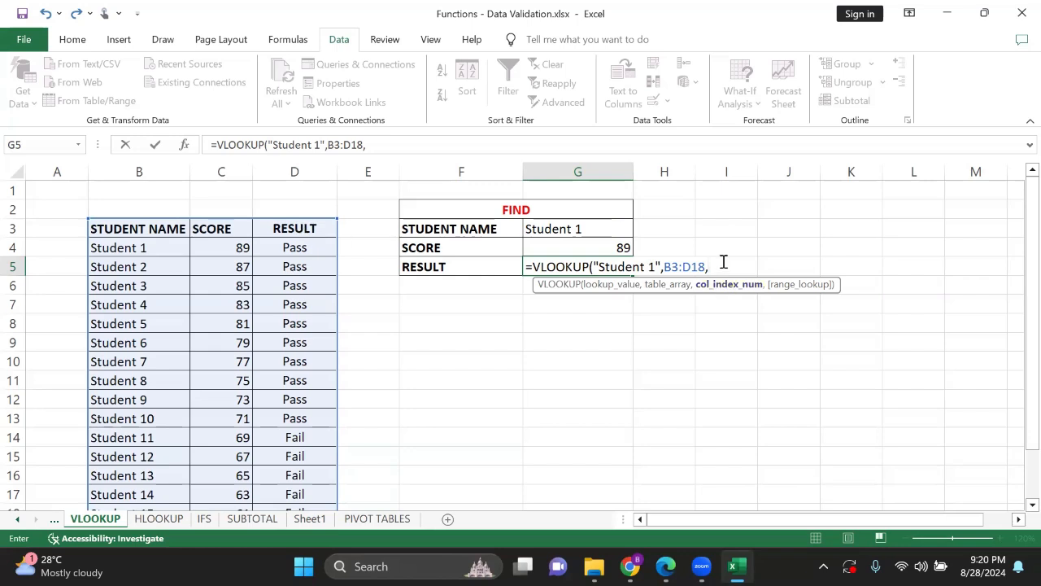
pyautogui.write('3,')
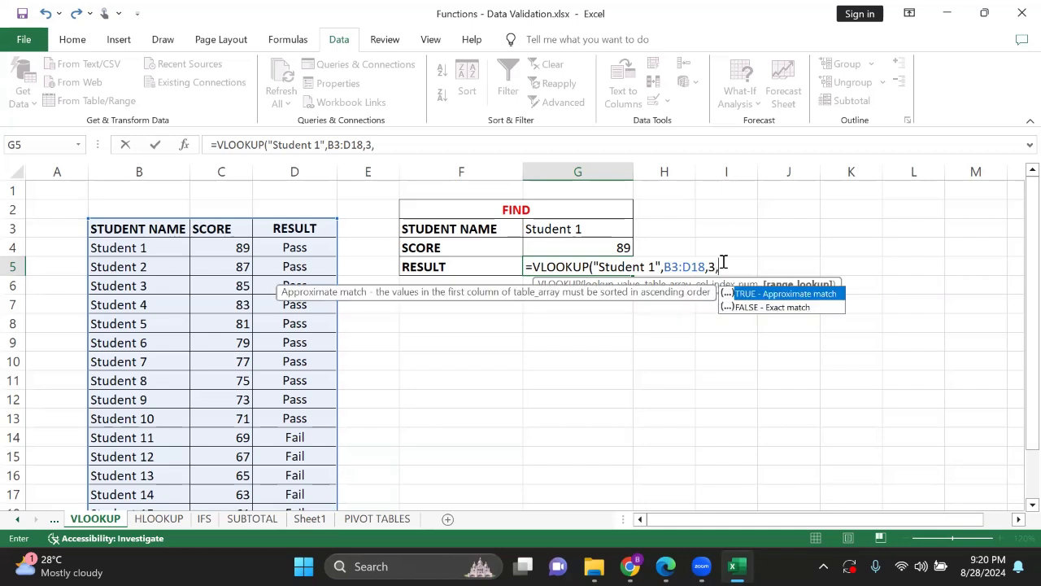
pyautogui.doubleClick(768, 307)
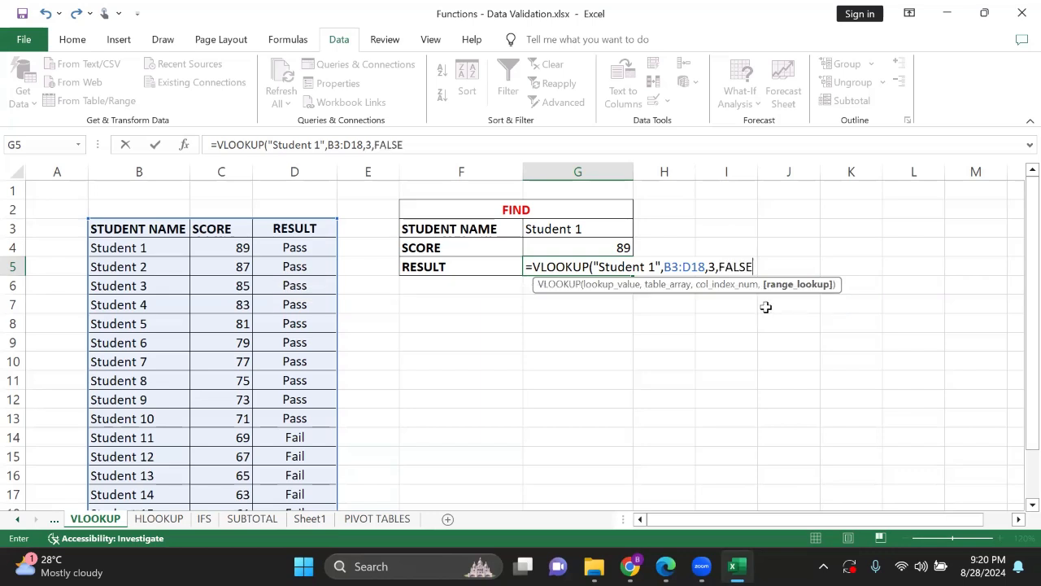
pyautogui.press('Return')
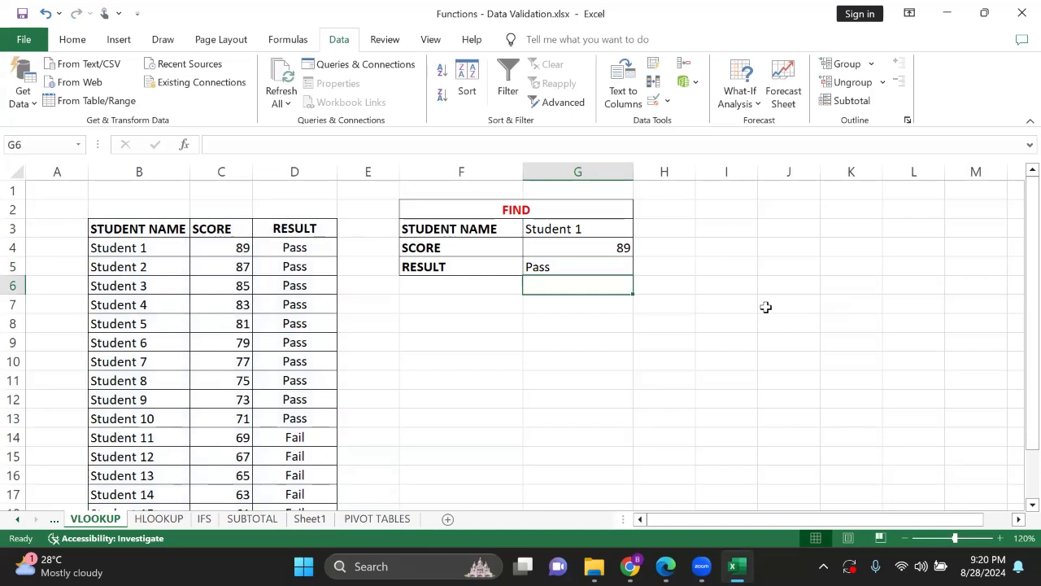
# Choose Student 12 from the G3 list and compare the FIND table with that student's data in row 15
pyautogui.click(610, 232)
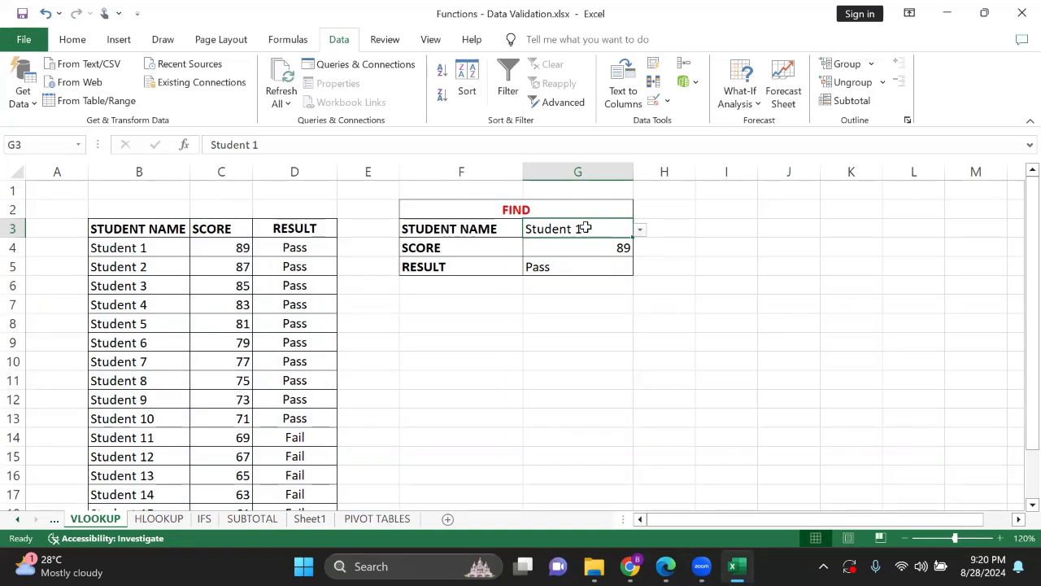
pyautogui.click(641, 231)
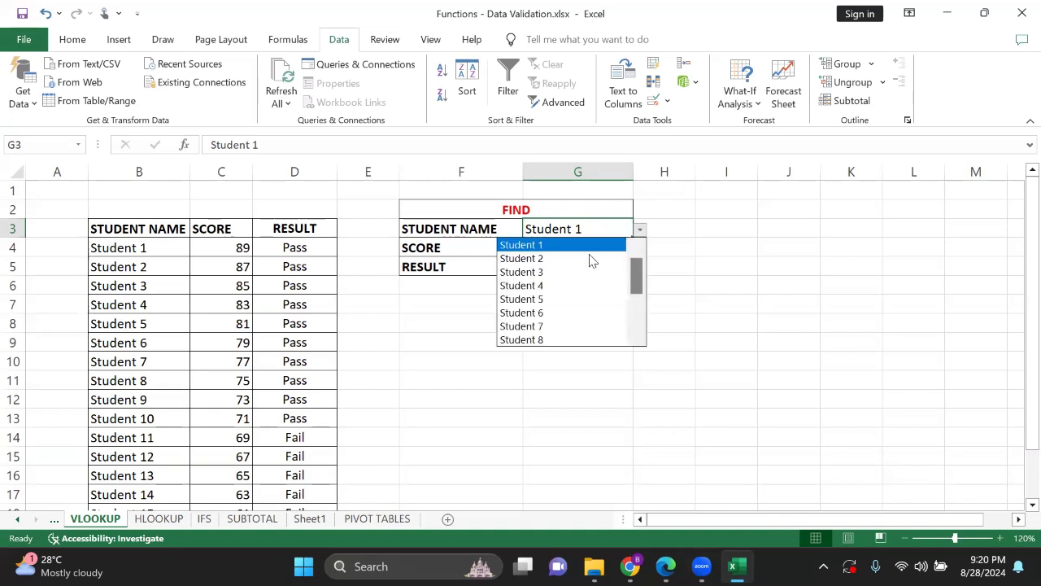
pyautogui.moveTo(636, 285); pyautogui.dragTo(637, 304)
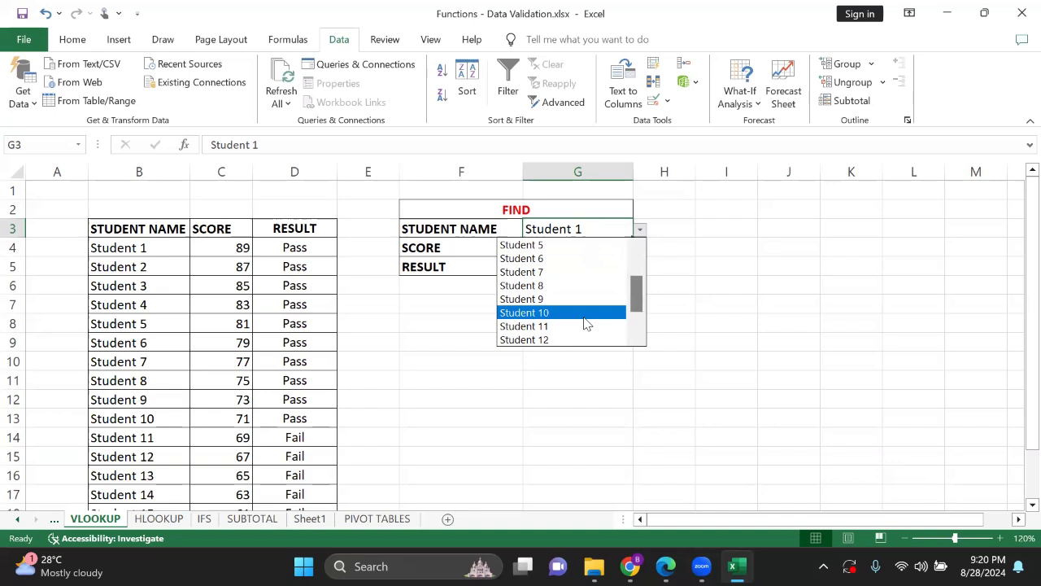
pyautogui.click(550, 337)
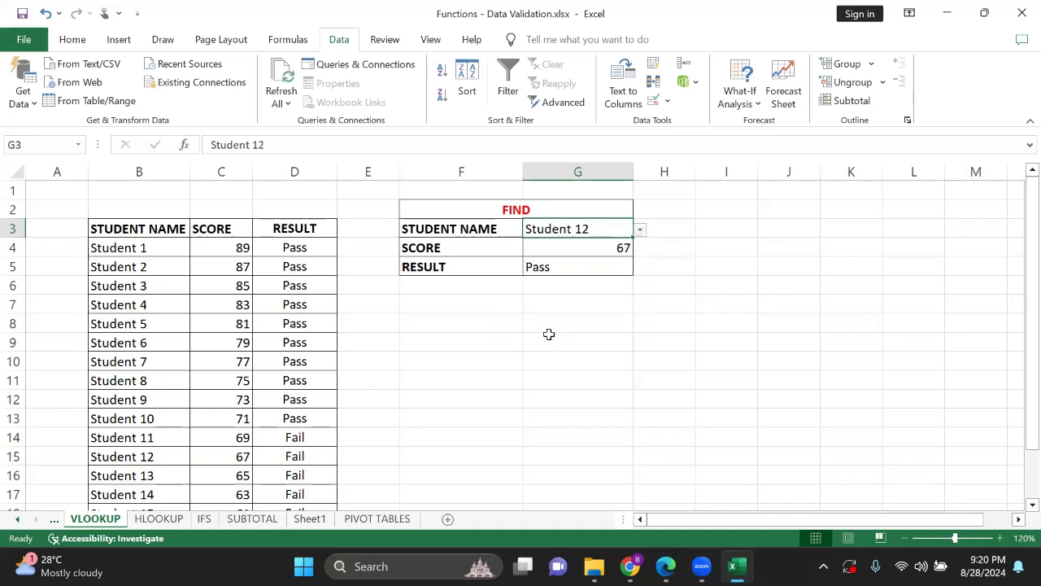
pyautogui.click(13, 456)
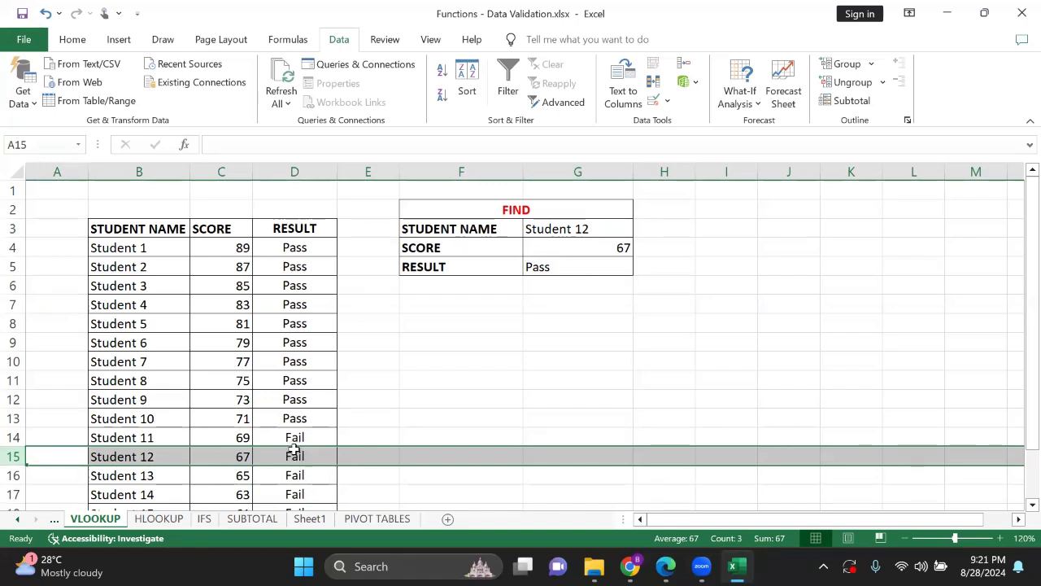
# Replace the "Student 1" lookup value in the G5 result formula with a reference to G3
pyautogui.click(550, 268)
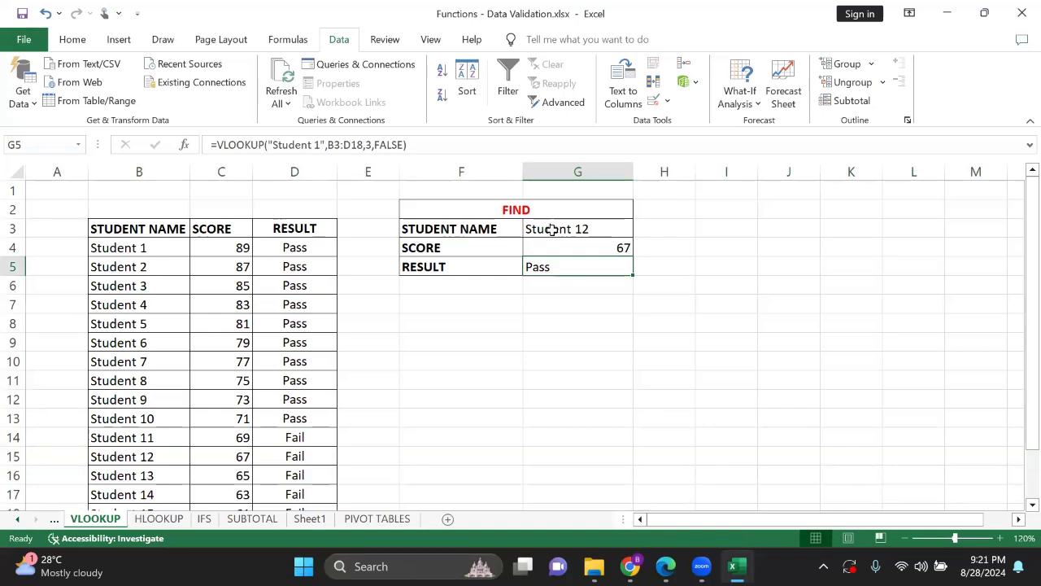
pyautogui.doubleClick(573, 266)
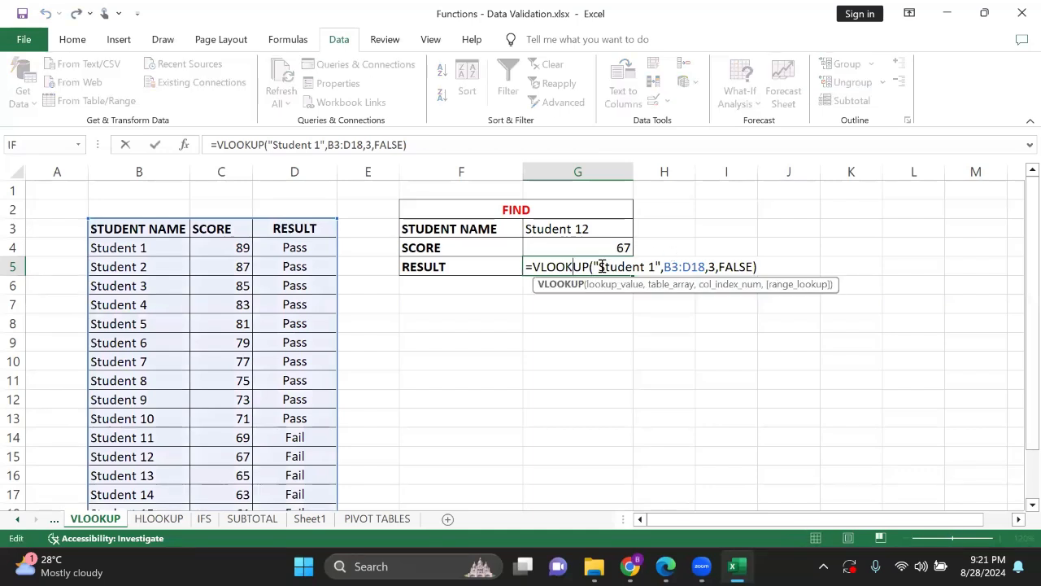
pyautogui.click(660, 267)
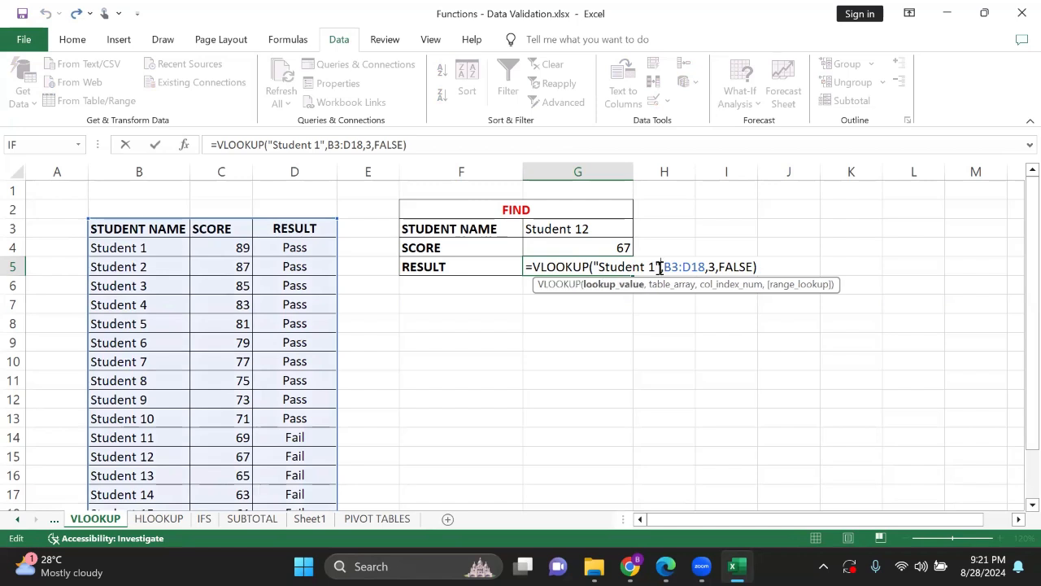
pyautogui.press('BackSpace')
pyautogui.press('BackSpace')
pyautogui.press('BackSpace')
pyautogui.press('BackSpace')
pyautogui.press('BackSpace')
pyautogui.press('BackSpace')
pyautogui.press('BackSpace')
pyautogui.press('BackSpace')
pyautogui.press('BackSpace')
pyautogui.press('BackSpace')
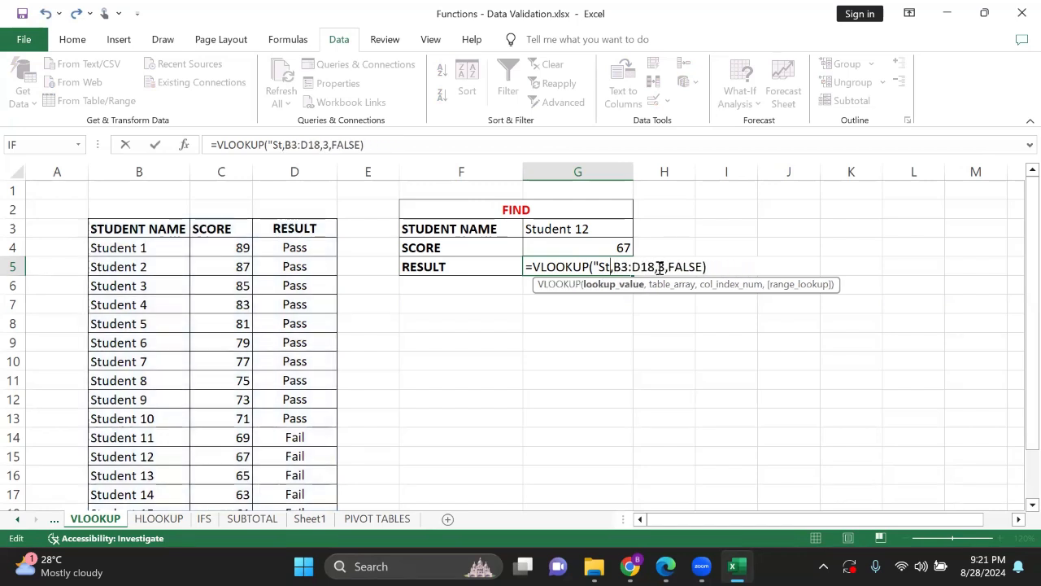
pyautogui.press('BackSpace')
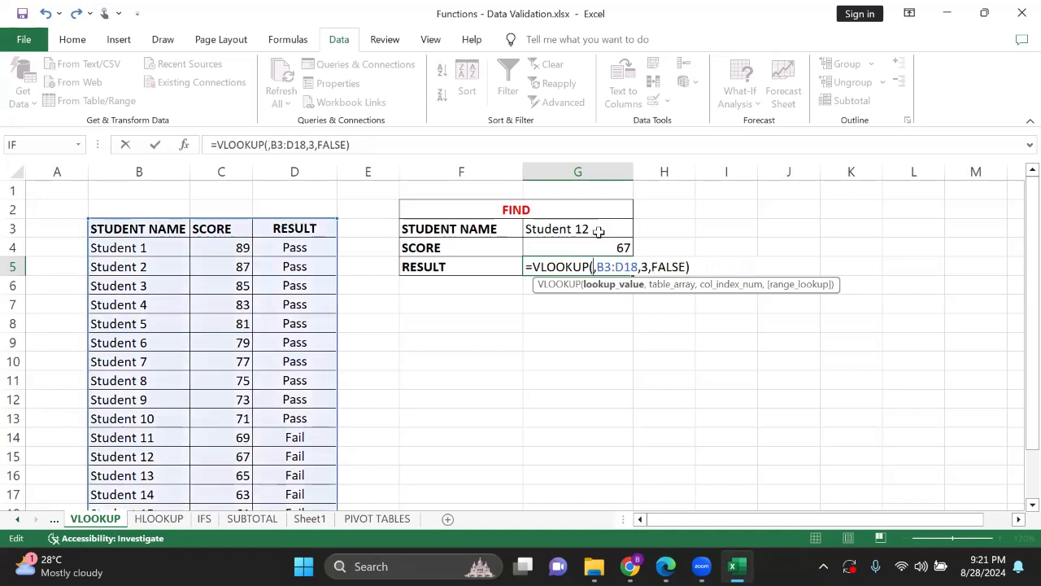
pyautogui.click(560, 224)
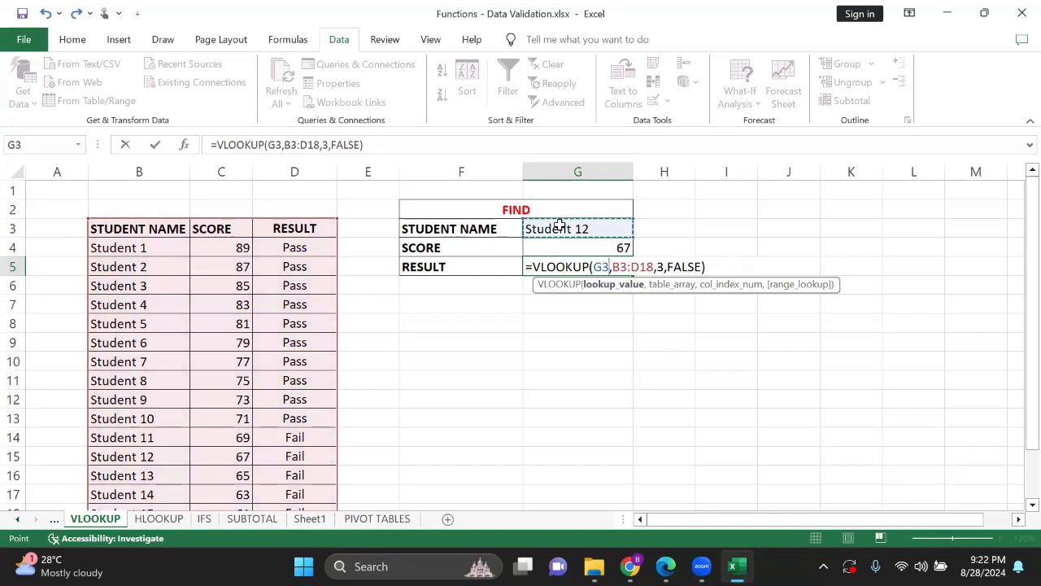
pyautogui.press('Return')
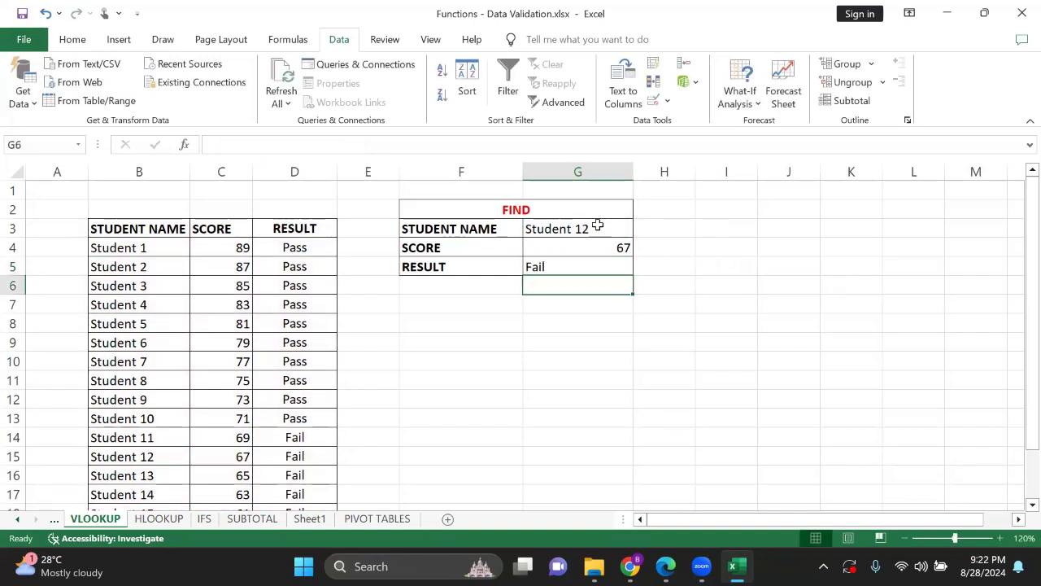
# Test the FIND table by choosing Student 1, Student 5 and Student 10 in turn from the G3 list
pyautogui.click(600, 225)
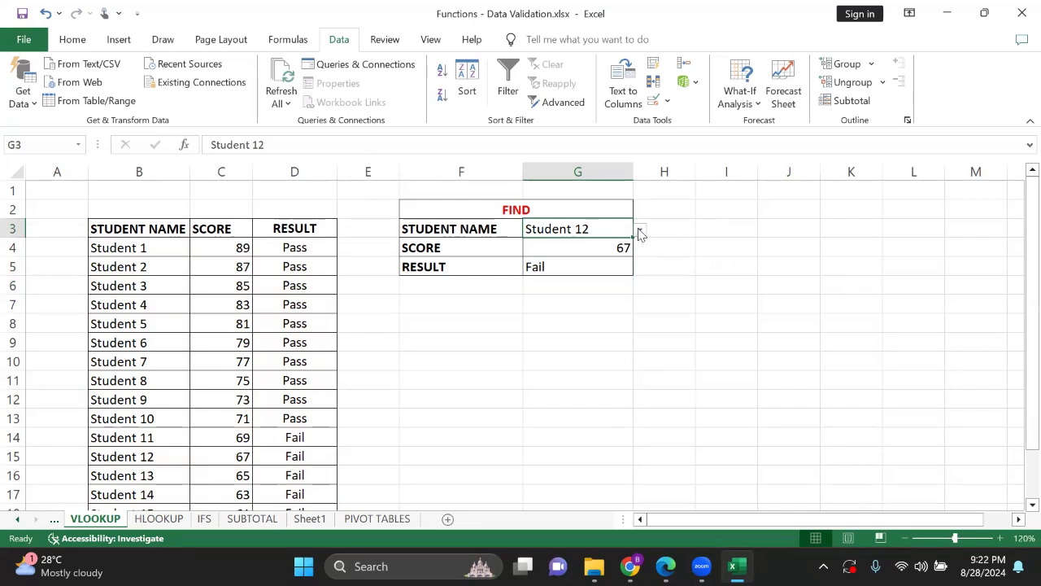
pyautogui.click(640, 230)
pyautogui.moveTo(646, 315); pyautogui.dragTo(648, 265)
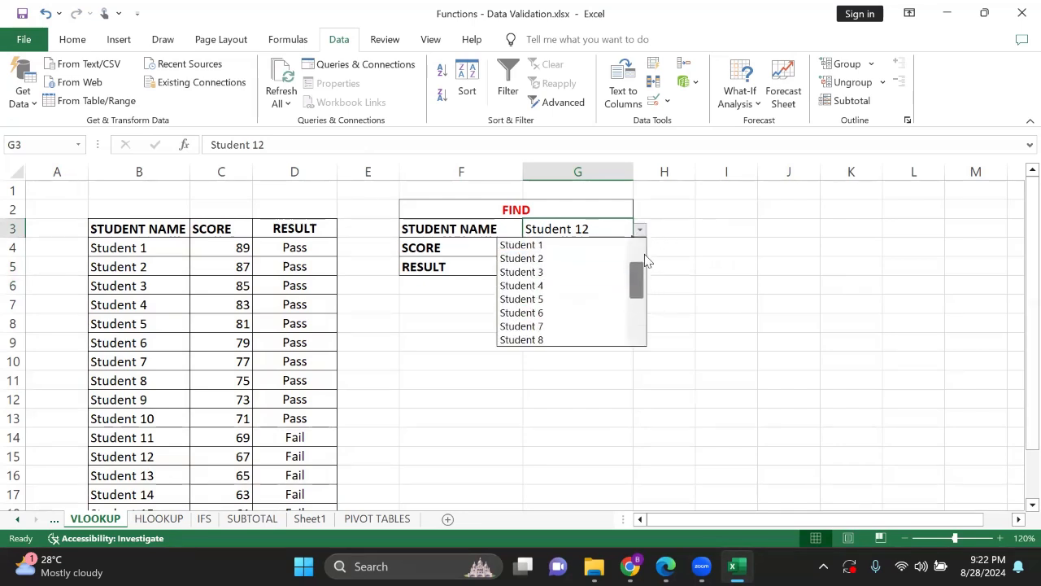
pyautogui.click(558, 244)
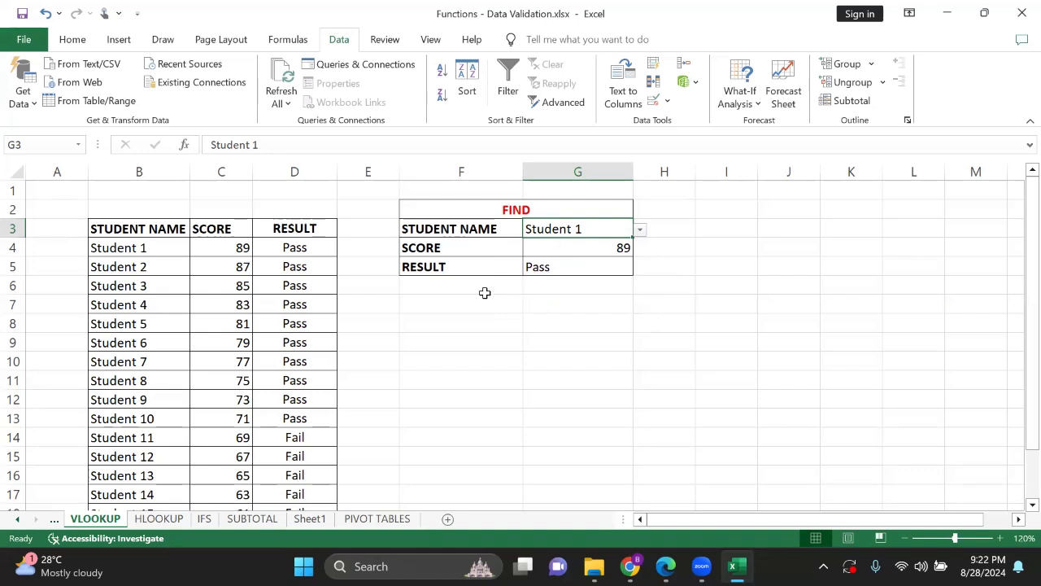
pyautogui.click(640, 230)
pyautogui.click(558, 300)
pyautogui.click(640, 230)
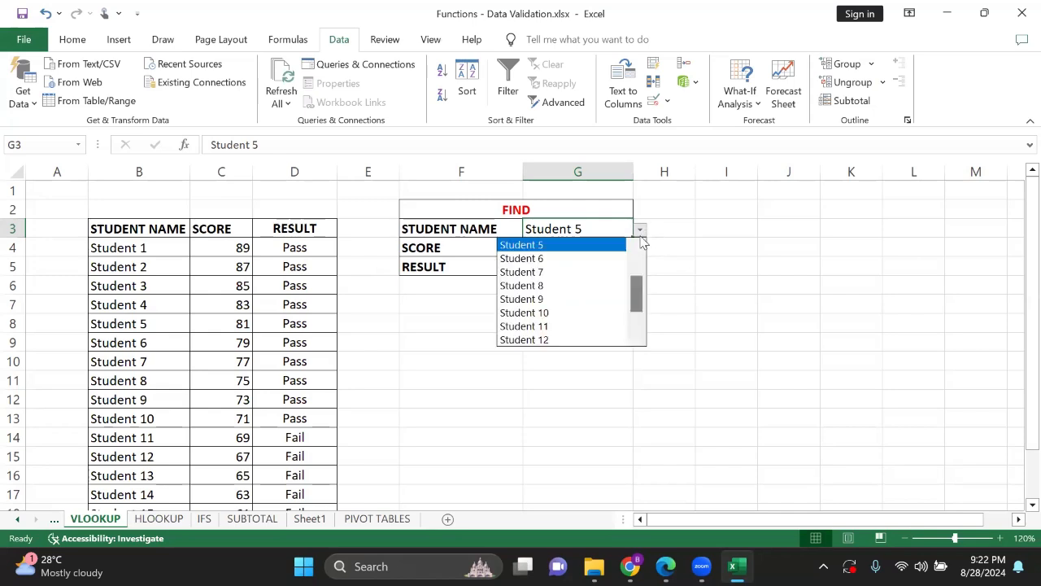
pyautogui.click(537, 312)
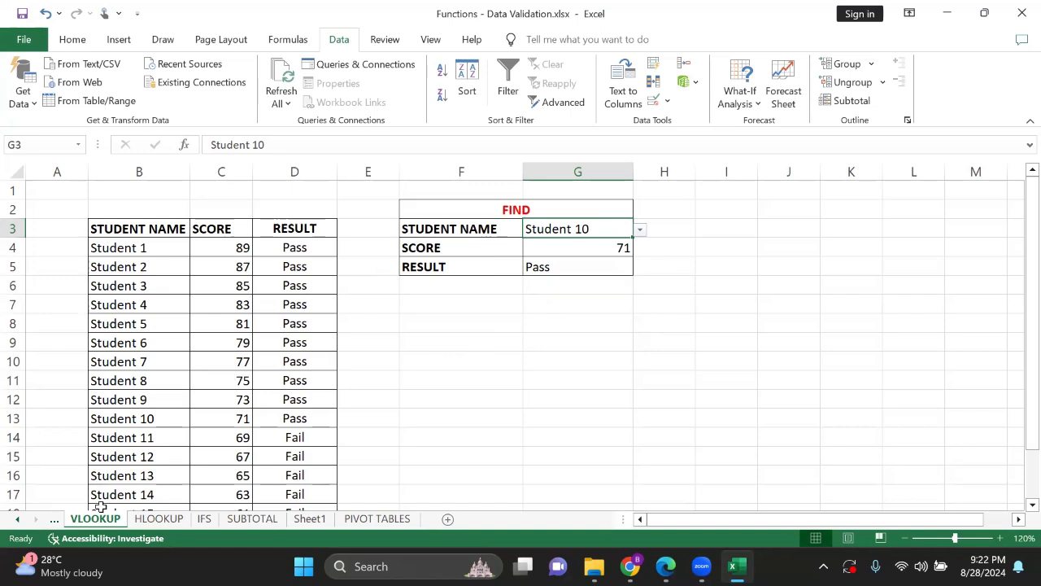
# Open the HLOOKUP sheet, then switch to the Excel guide PDF in Edge and view its HLOOKUP (Horizontal Lookup) slide
pyautogui.click(154, 519)
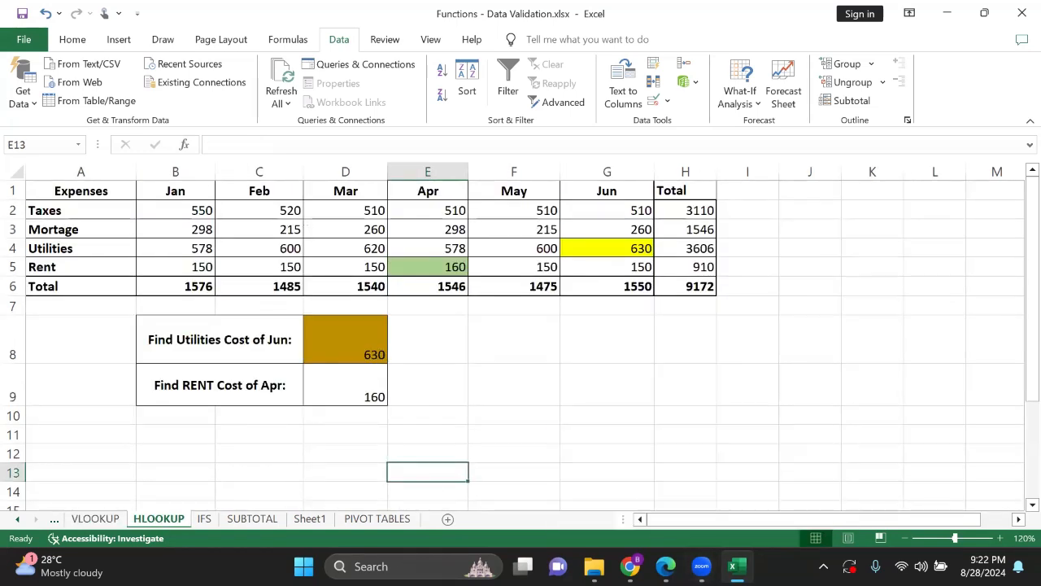
pyautogui.moveTo(666, 566)
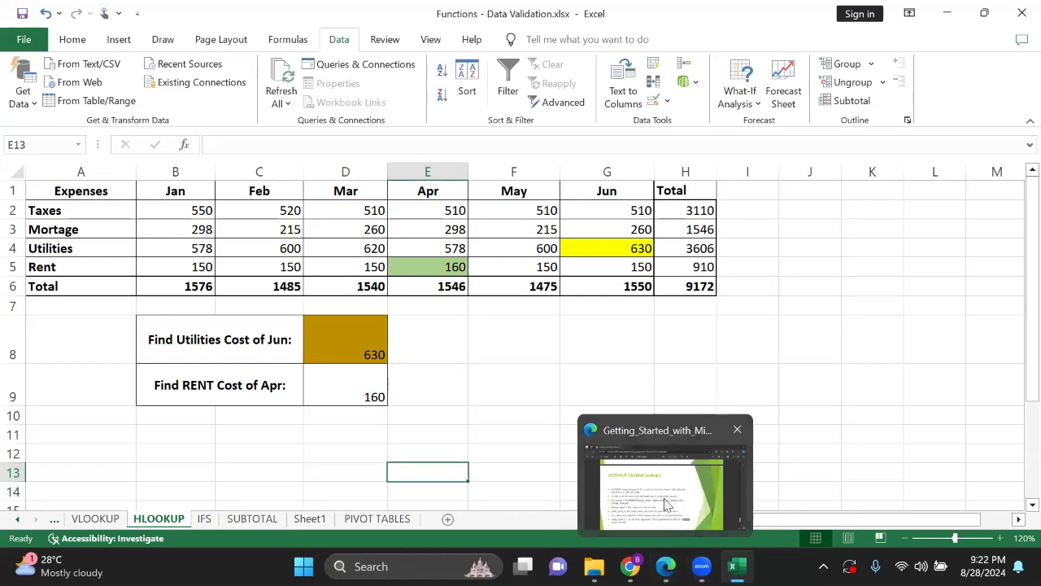
pyautogui.click(665, 500)
pyautogui.scroll(-3, 599, 376)
pyautogui.scroll(-3, 600, 376)
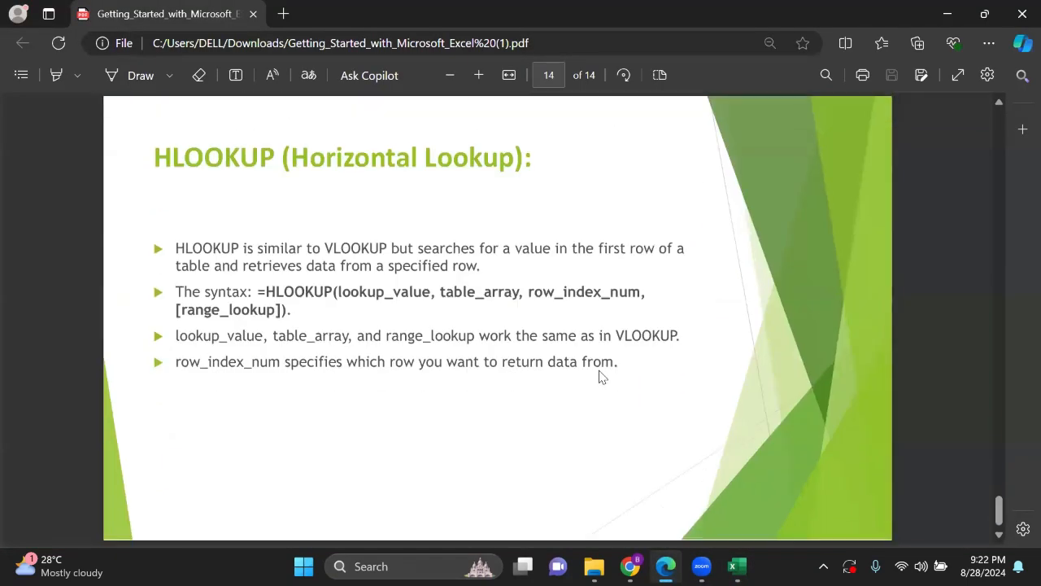
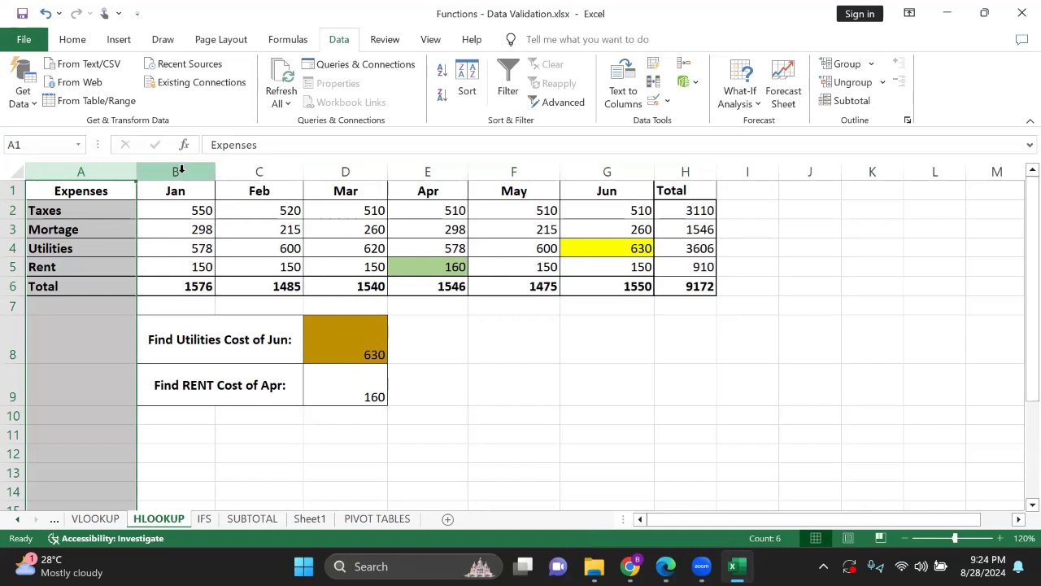
# Examine the month columns B to G, the Total column H and the Total row 6 of the expenses table
pyautogui.moveTo(176, 171); pyautogui.dragTo(612, 167)
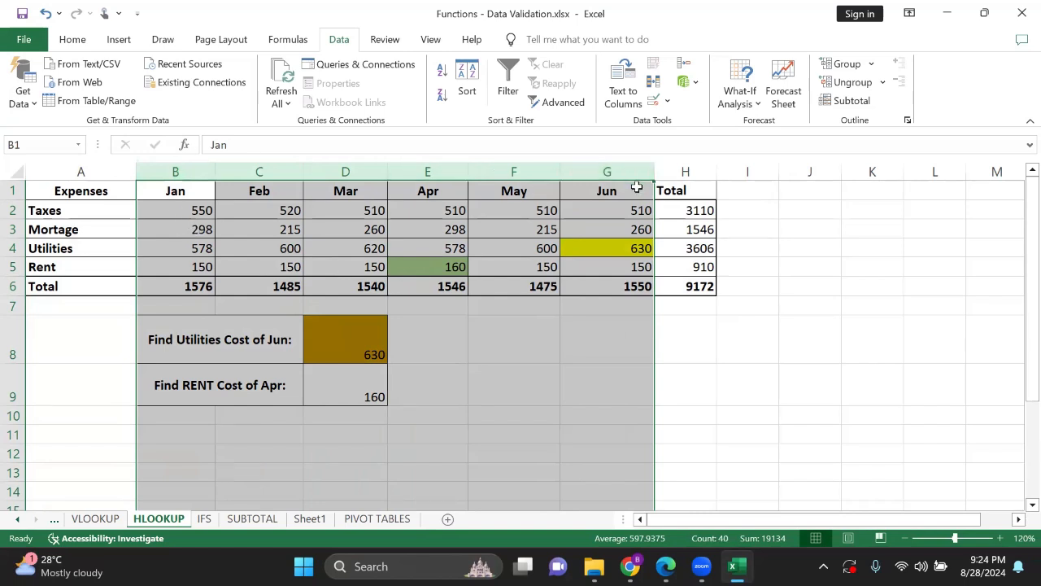
pyautogui.click(682, 169)
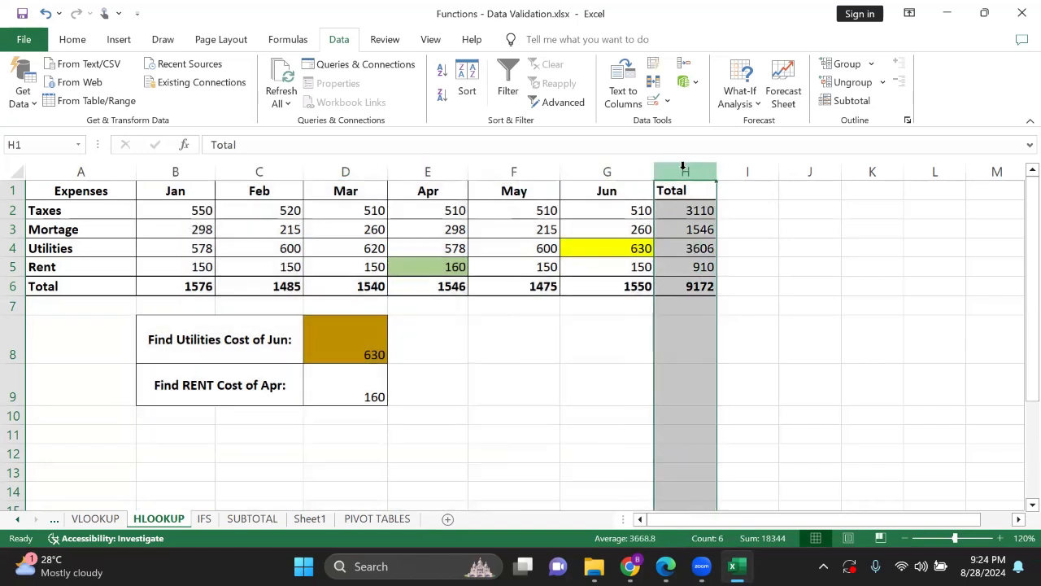
pyautogui.click(7, 280)
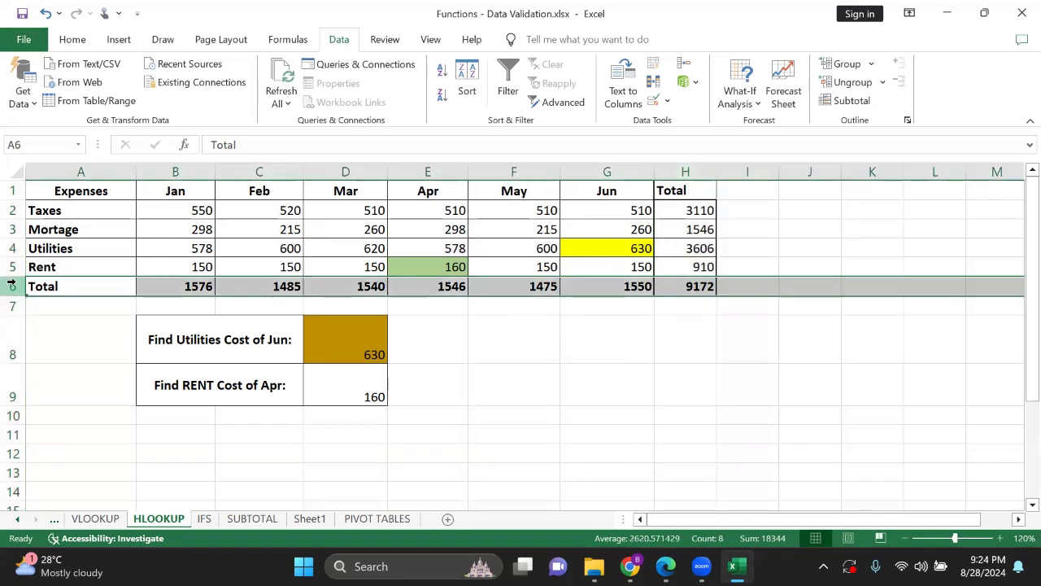
# Clear the HLOOKUP formulas from D8 and D9, then check the highlighted source cells G4 and E5
pyautogui.doubleClick(333, 348)
pyautogui.tripleClick(333, 348)
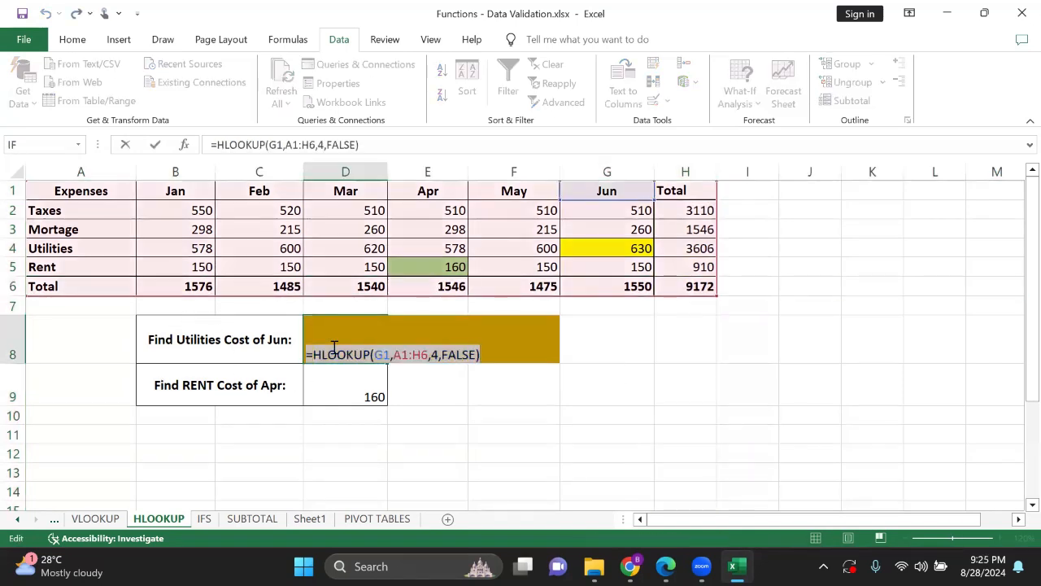
pyautogui.press('Escape')
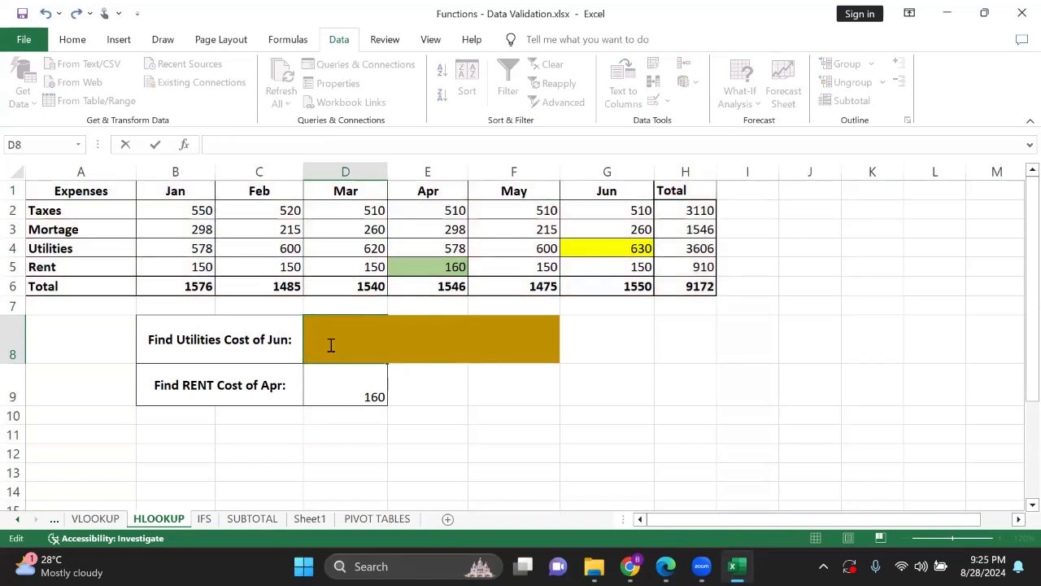
pyautogui.click(325, 391)
pyautogui.doubleClick(325, 391)
pyautogui.tripleClick(326, 391)
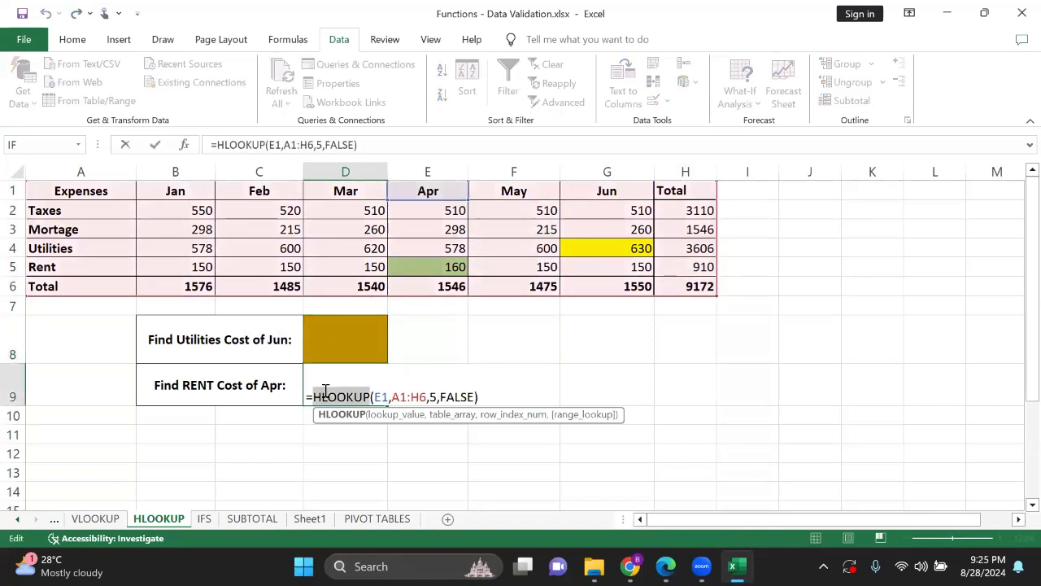
pyautogui.press('BackSpace')
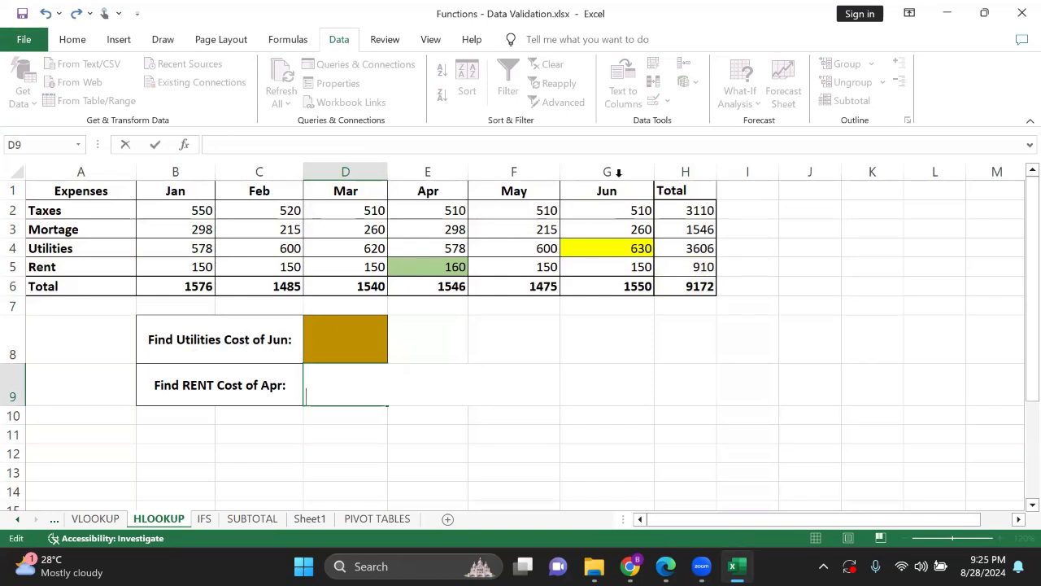
pyautogui.click(593, 248)
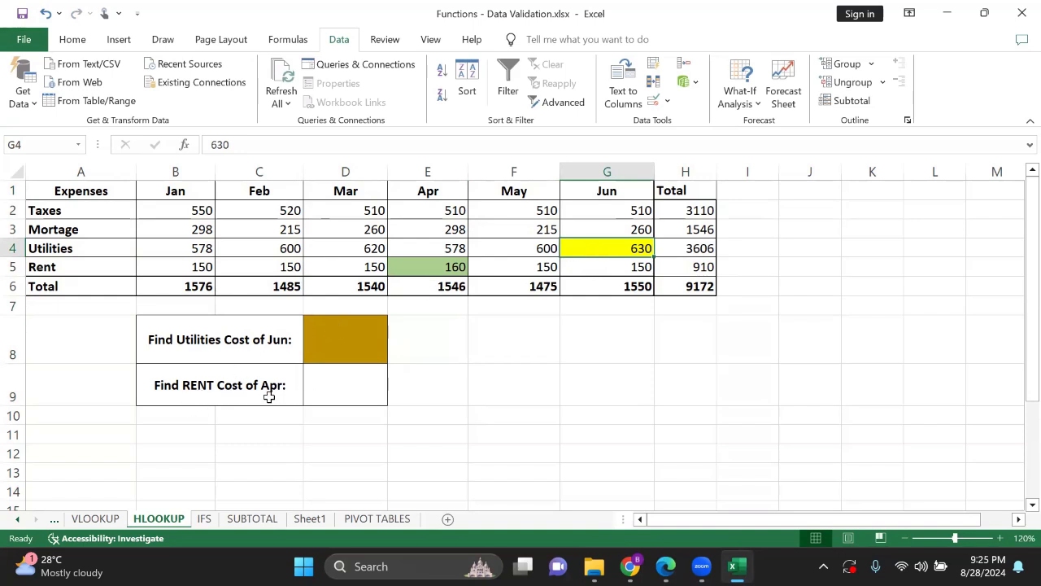
pyautogui.click(436, 270)
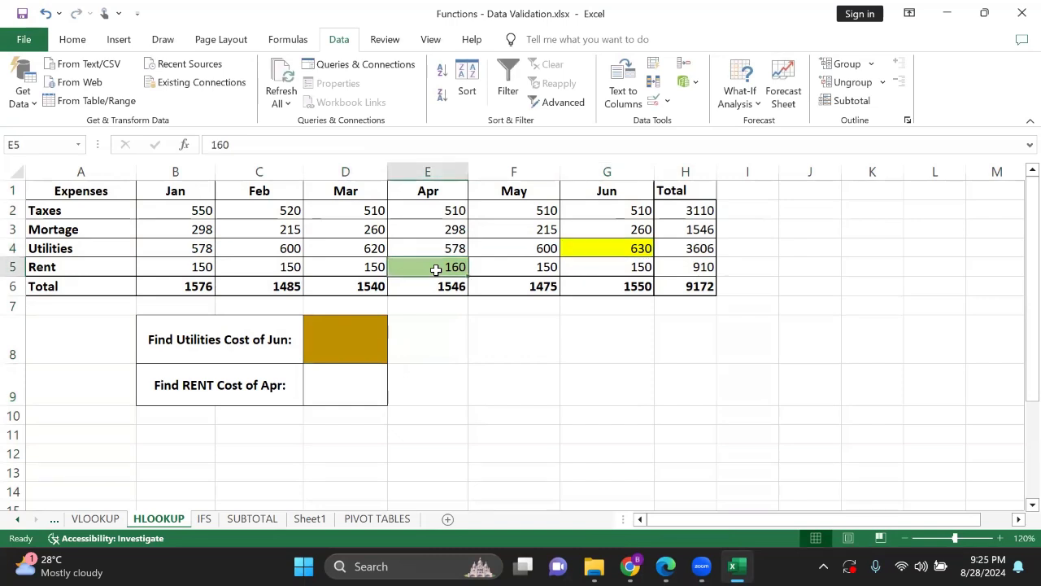
# Start an HLOOKUP formula in D8 for the June utilities cost, with the Jun header G1 as lookup value
pyautogui.click(341, 335)
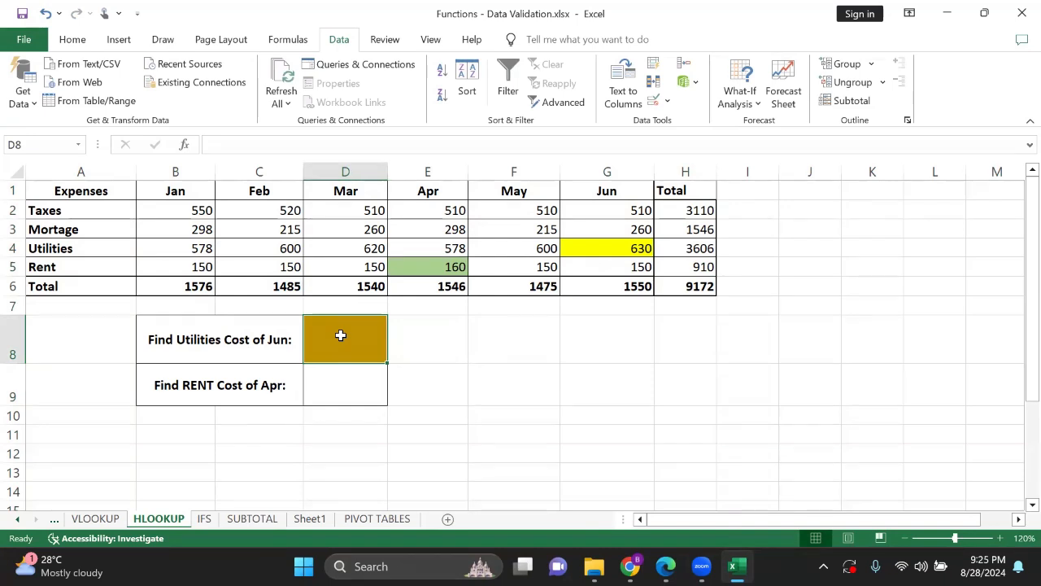
pyautogui.write('=')
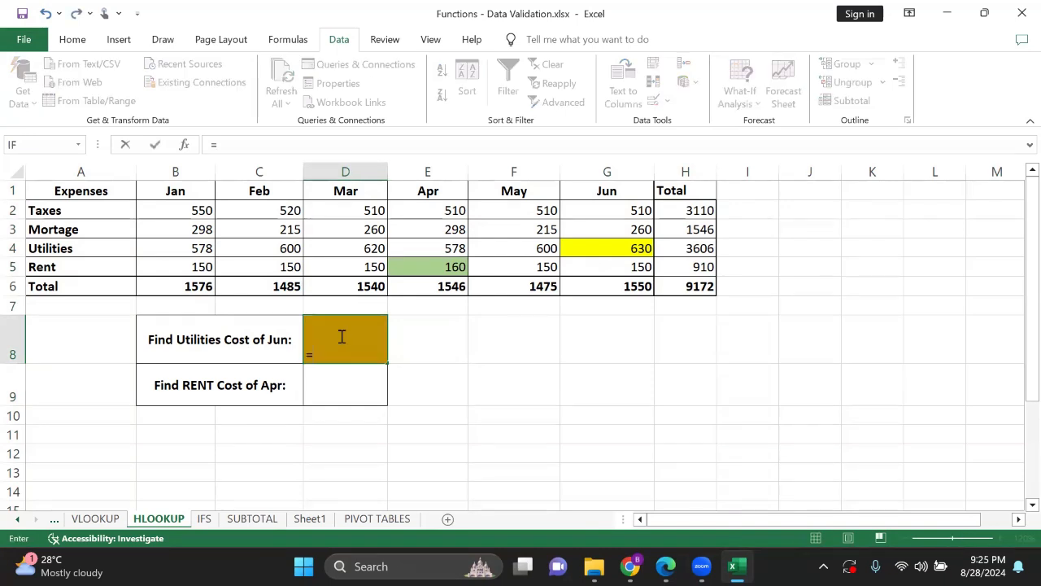
pyautogui.write('hloo')
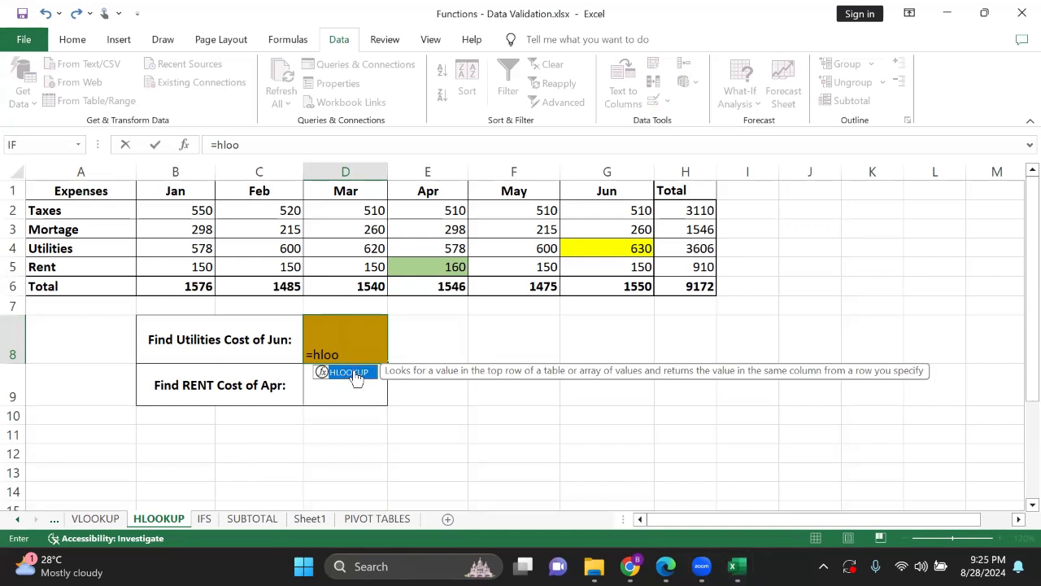
pyautogui.doubleClick(356, 377)
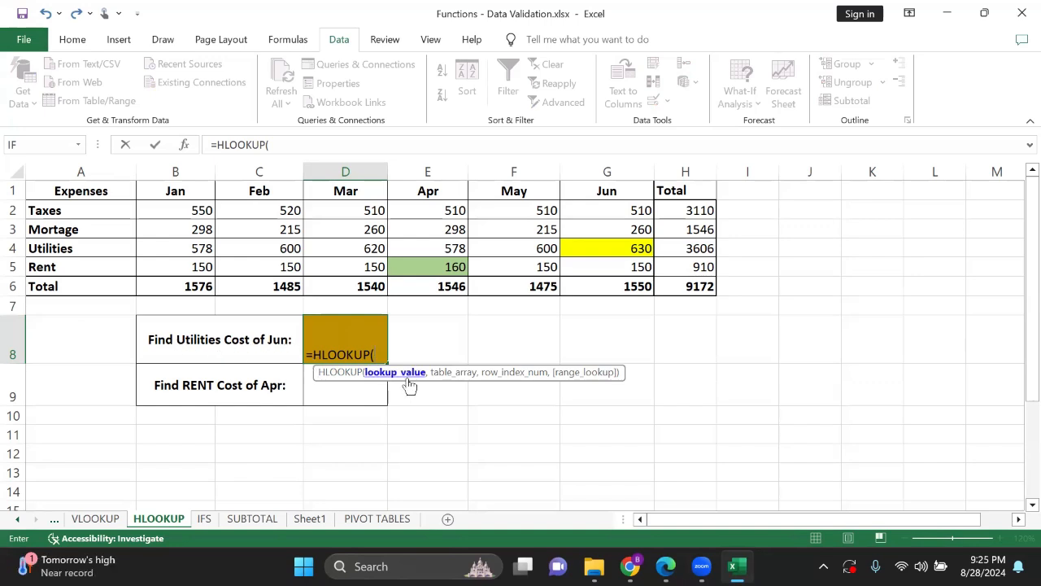
pyautogui.click(632, 190)
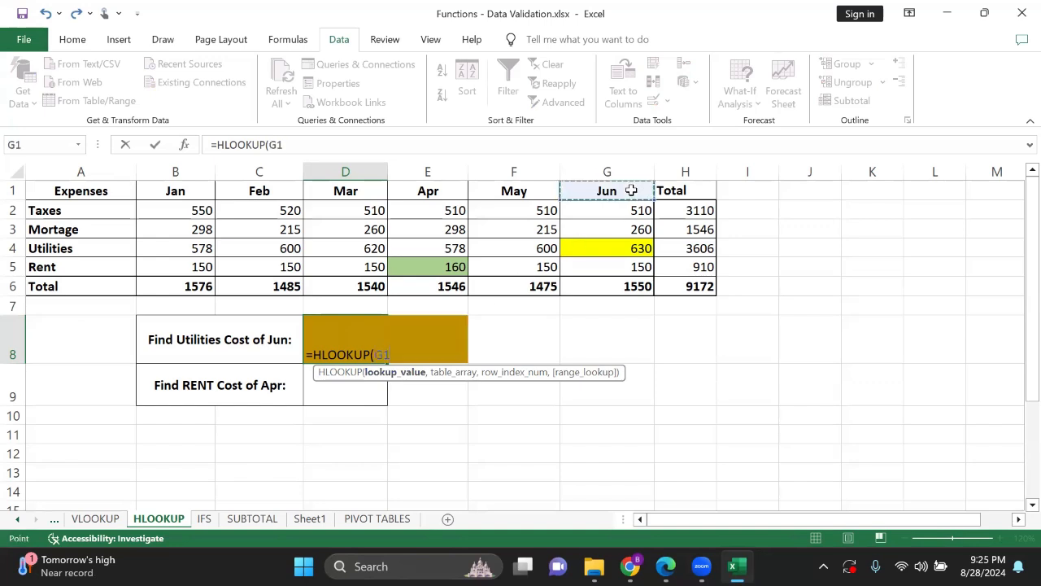
pyautogui.write(',')
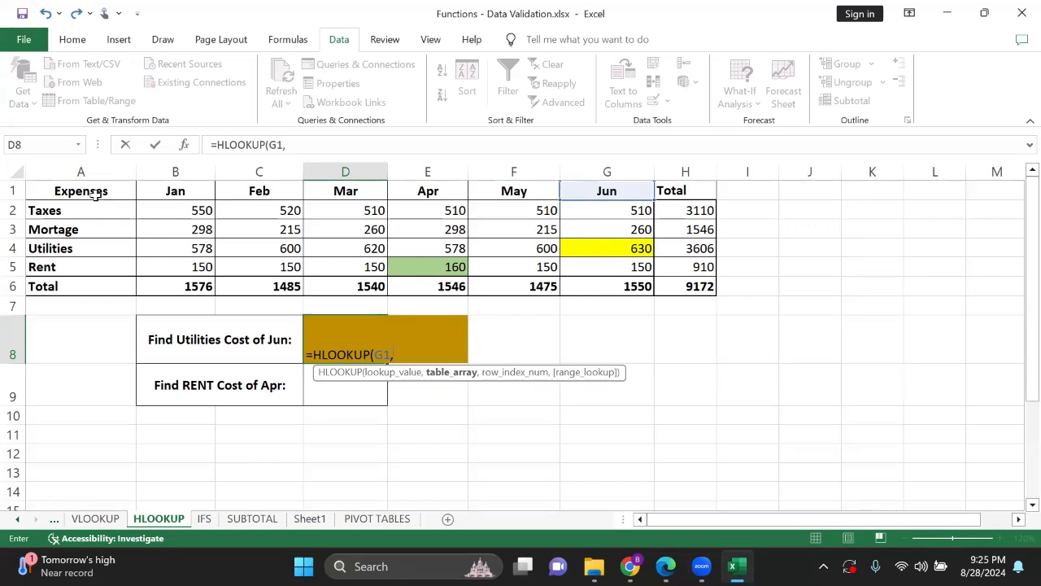
# Complete the D8 formula with table array A1:H6, row index 4 and FALSE for an exact match
pyautogui.moveTo(93, 193); pyautogui.dragTo(658, 290)
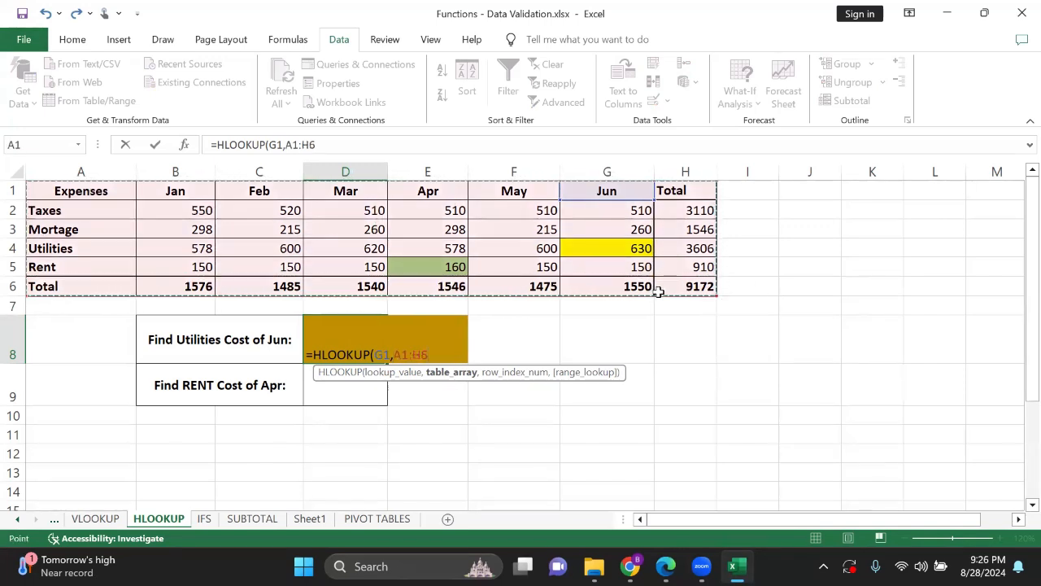
pyautogui.write(',')
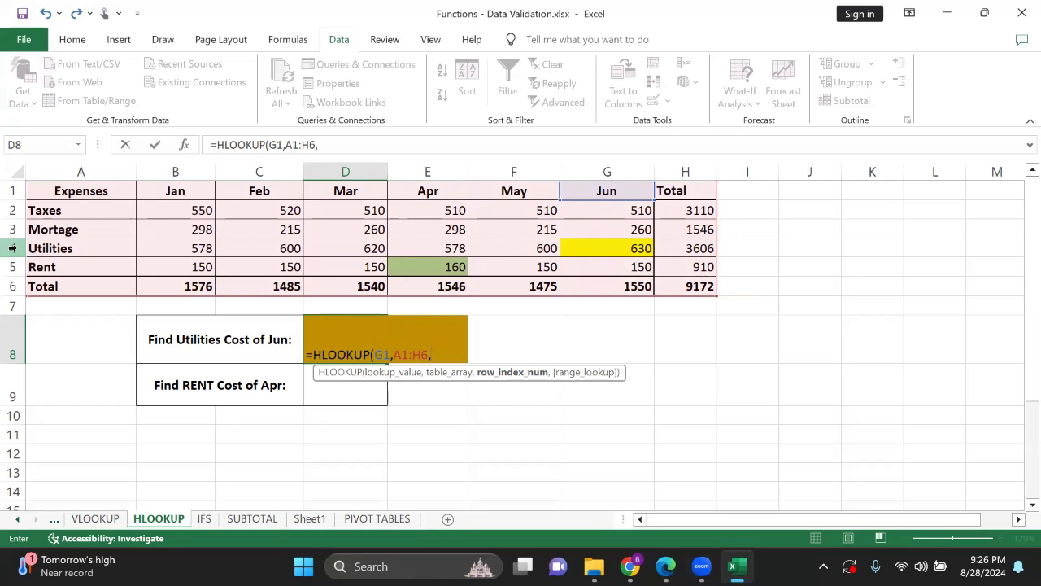
pyautogui.write('4,')
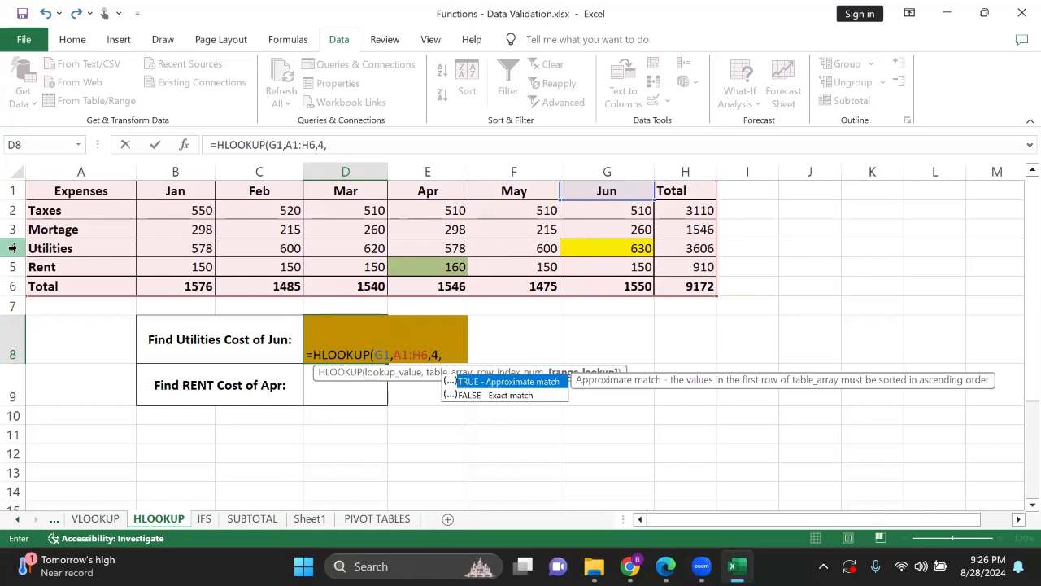
pyautogui.click(510, 396)
pyautogui.doubleClick(508, 395)
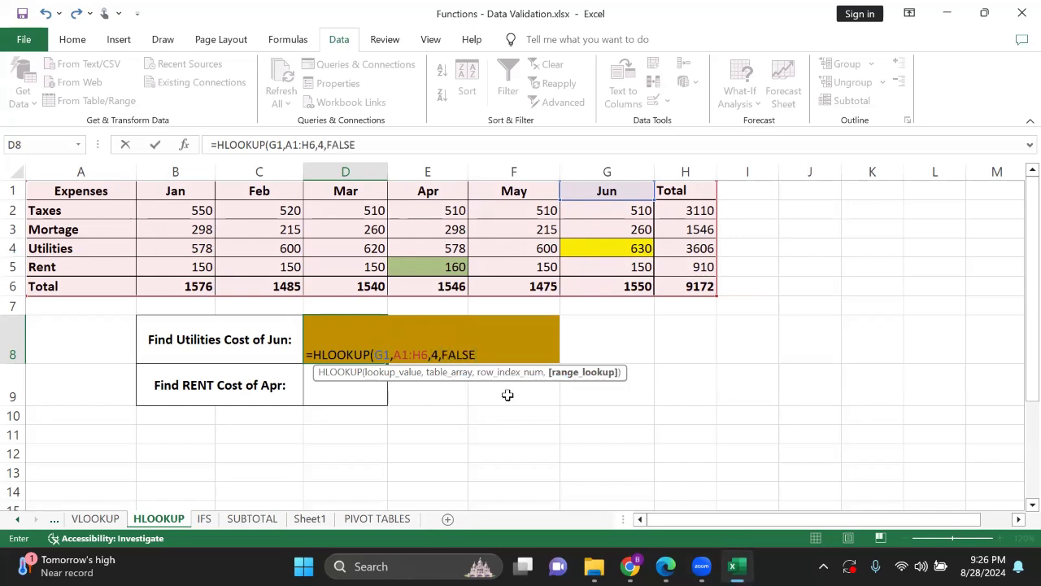
pyautogui.press('Return')
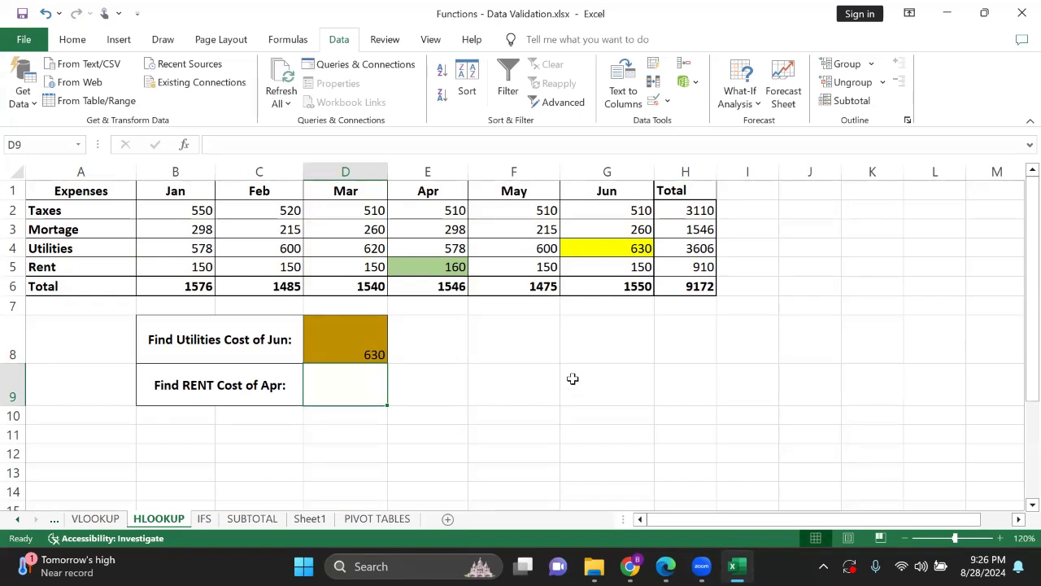
# Start an HLOOKUP formula in D9 for the April rent cost, with the Apr header E1 as lookup value
pyautogui.click(427, 266)
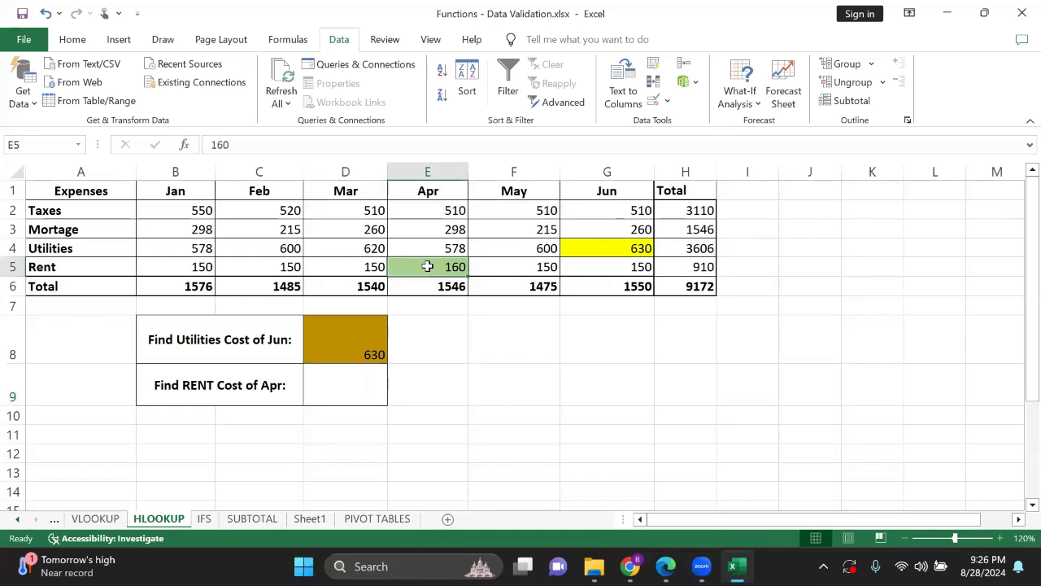
pyautogui.click(340, 384)
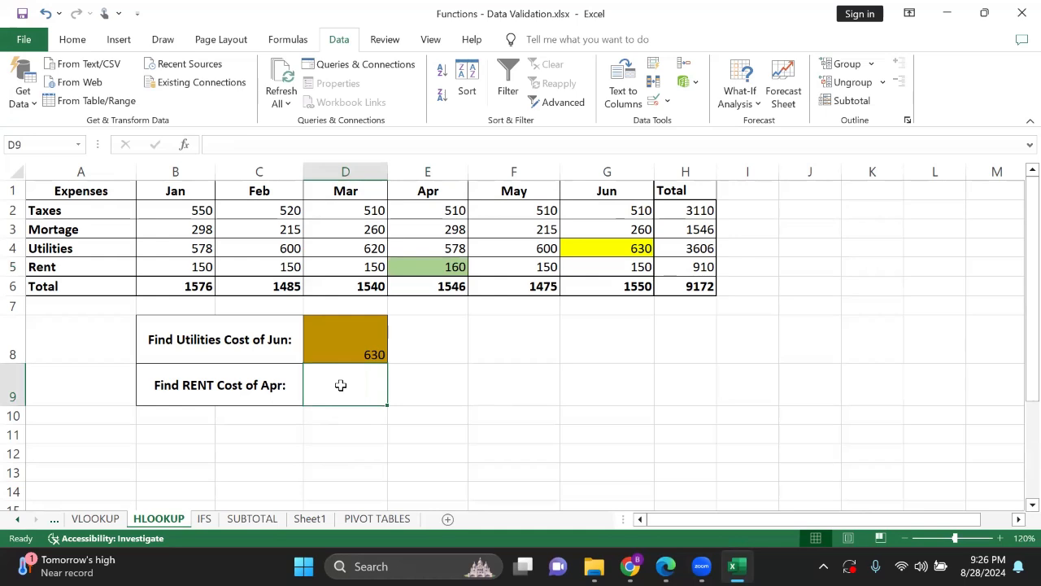
pyautogui.write('=')
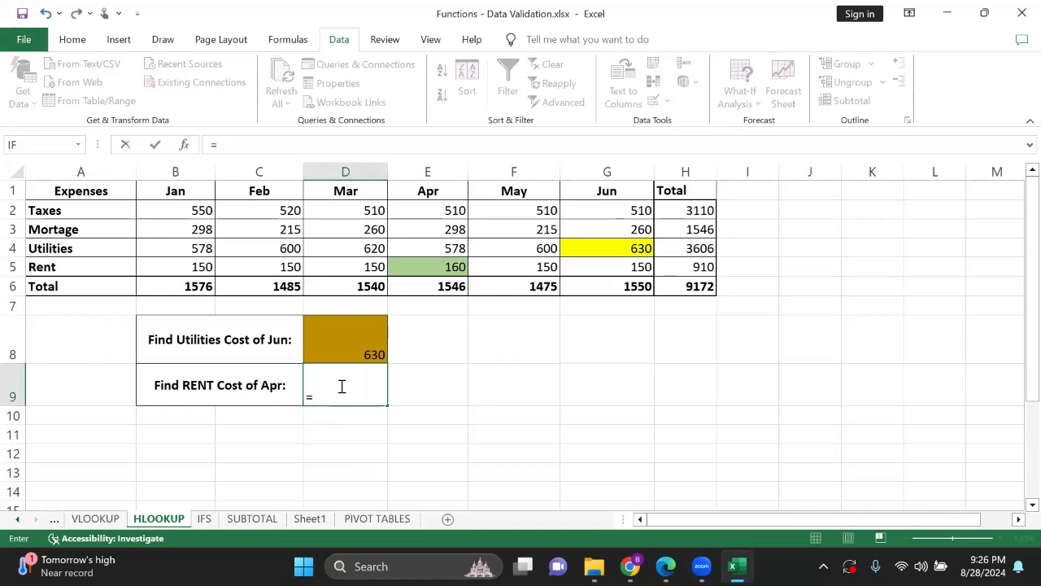
pyautogui.write('hll')
pyautogui.press('BackSpace')
pyautogui.doubleClick(348, 423)
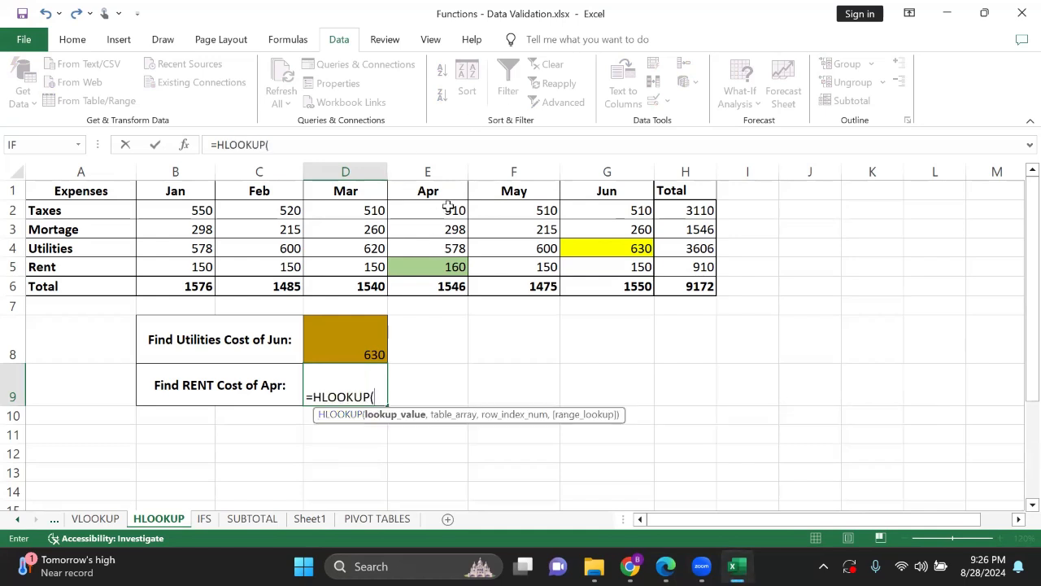
pyautogui.click(430, 190)
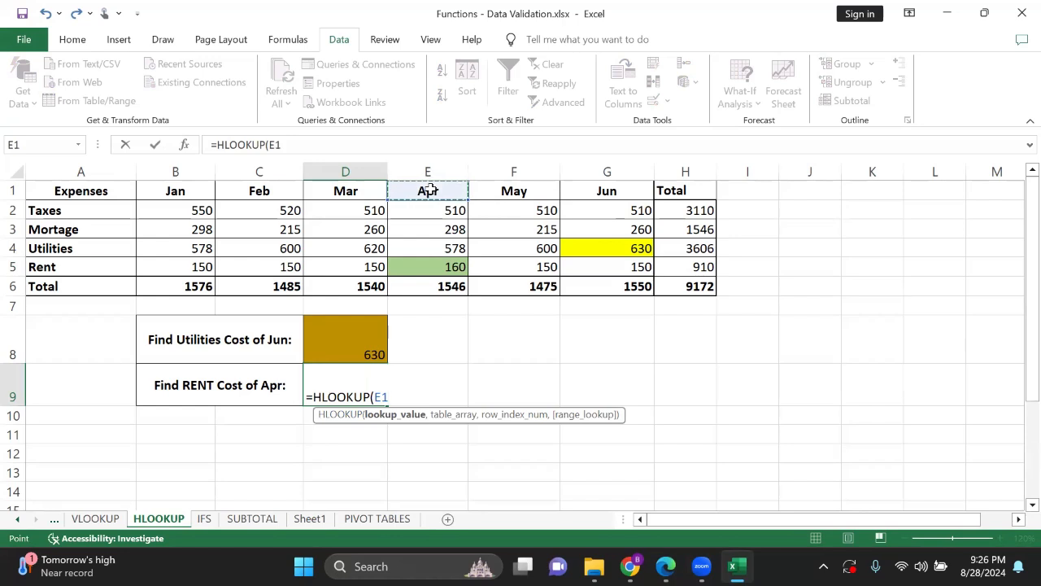
pyautogui.write(',')
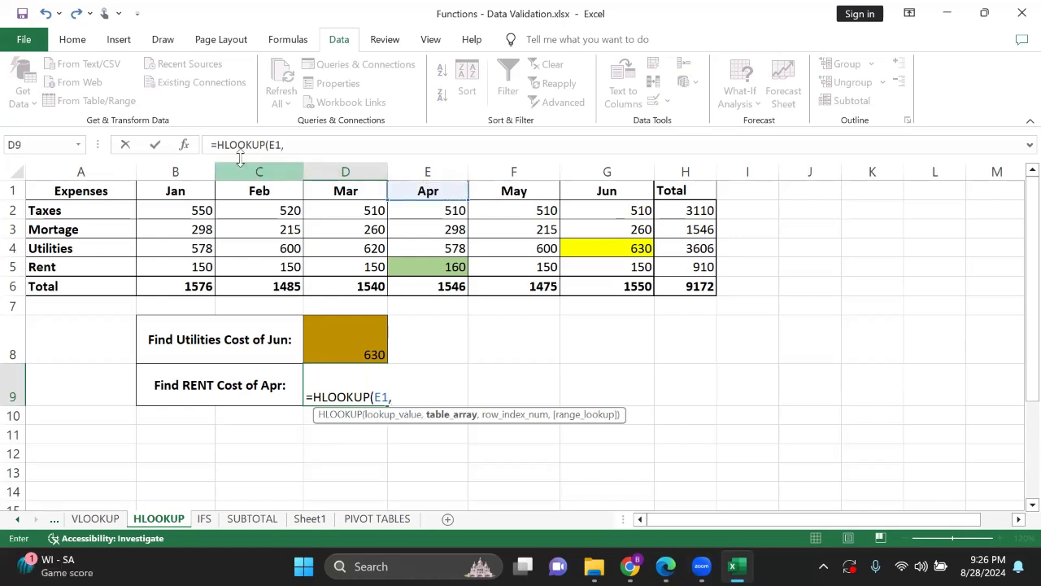
# Complete the D9 HLOOKUP formula with table array A1:H6, row index 5 and FALSE for an exact match
pyautogui.moveTo(80, 191); pyautogui.dragTo(707, 285)
pyautogui.write(',')
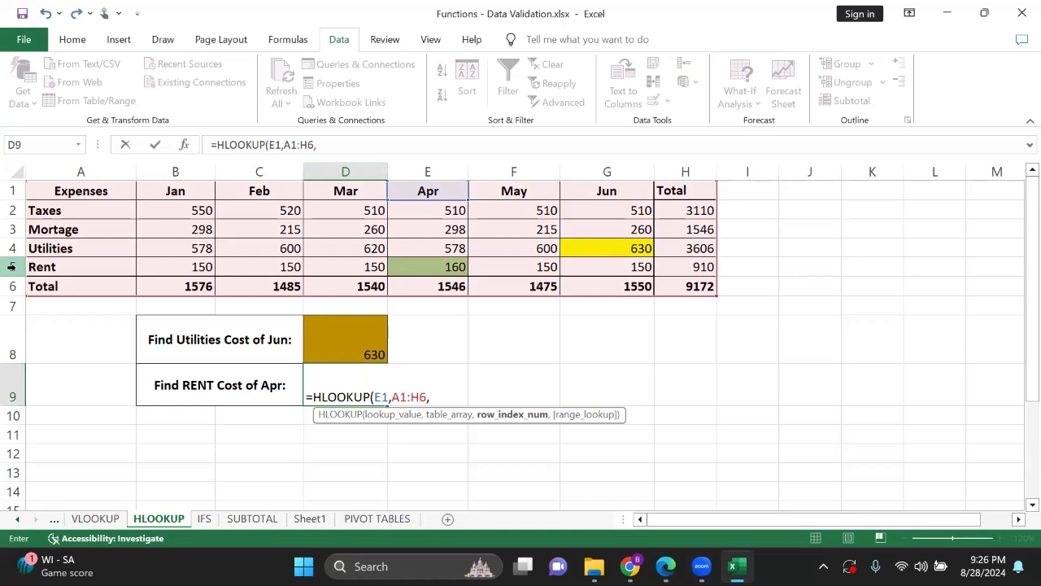
pyautogui.write('5,')
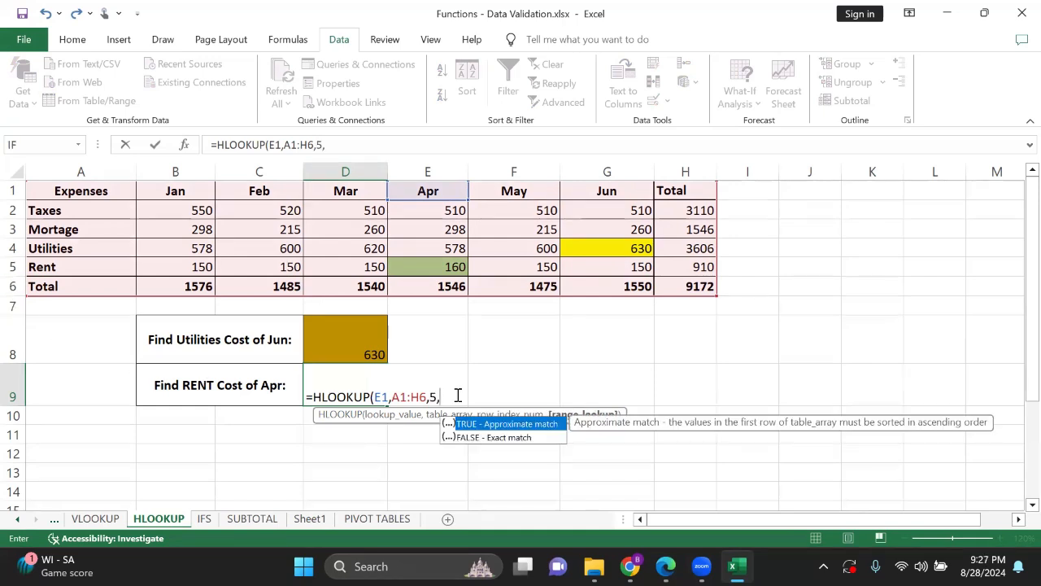
pyautogui.doubleClick(467, 436)
pyautogui.press('Return')
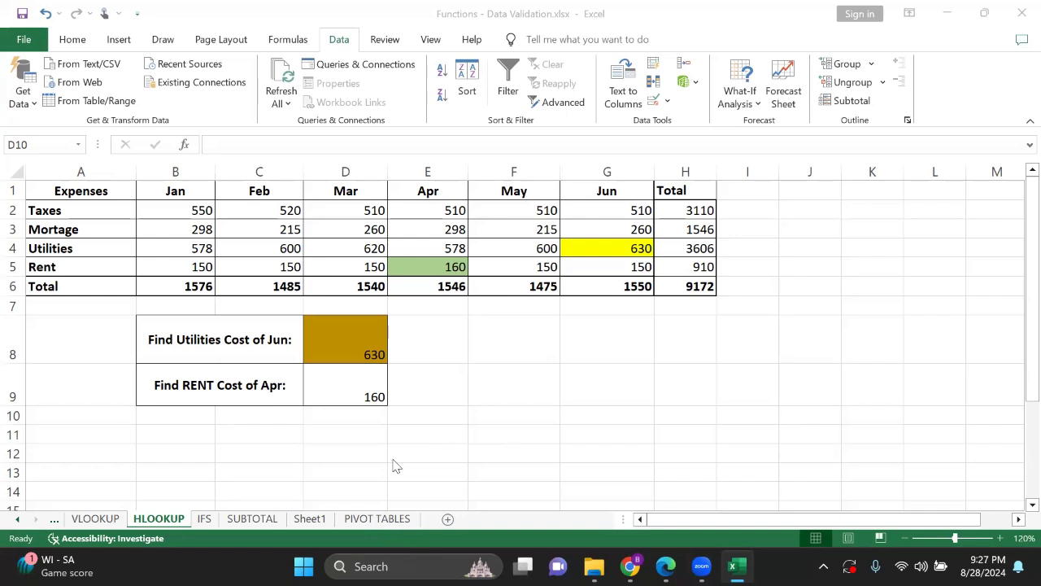
# Open the IFS sheet and review its Product, Category, Quantity, Amount and Cost Per Product columns
pyautogui.click(206, 517)
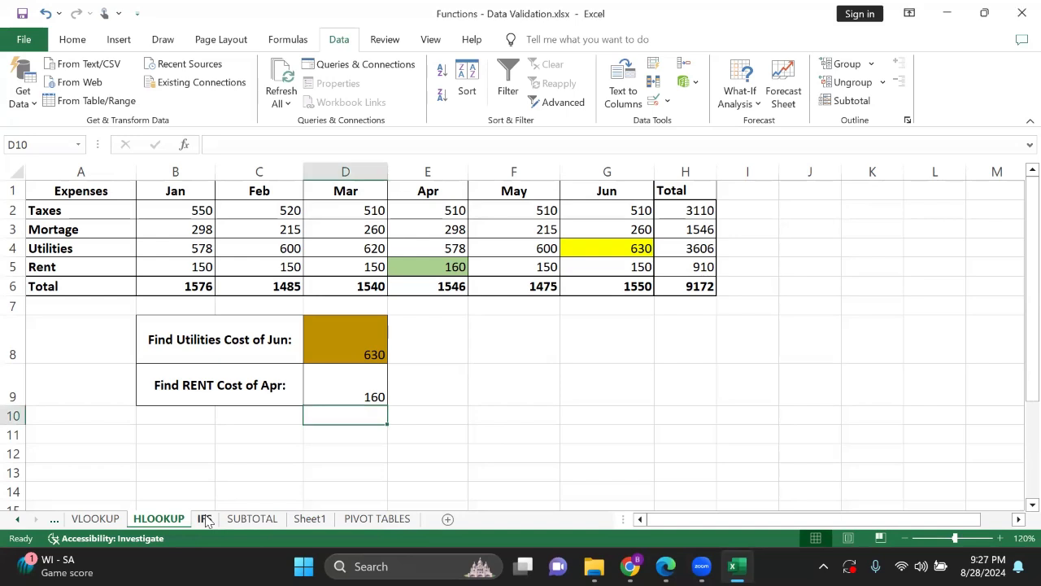
pyautogui.click(206, 519)
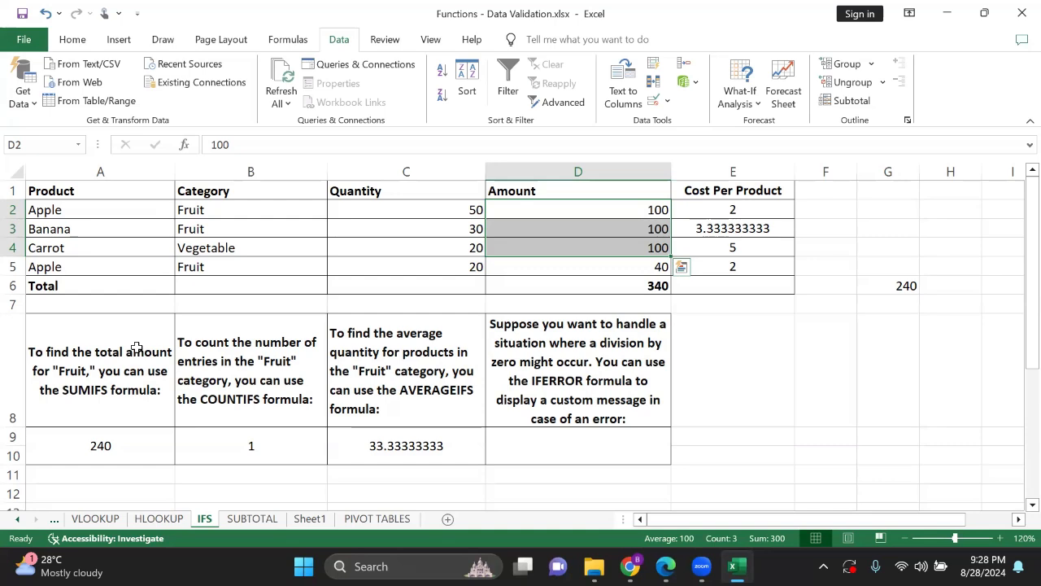
pyautogui.click(102, 171)
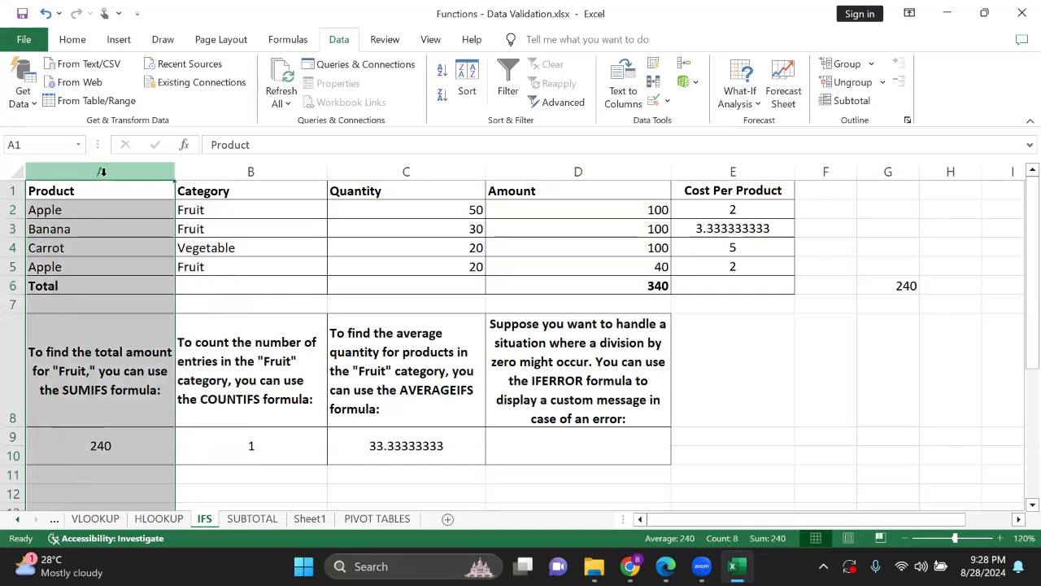
pyautogui.click(234, 171)
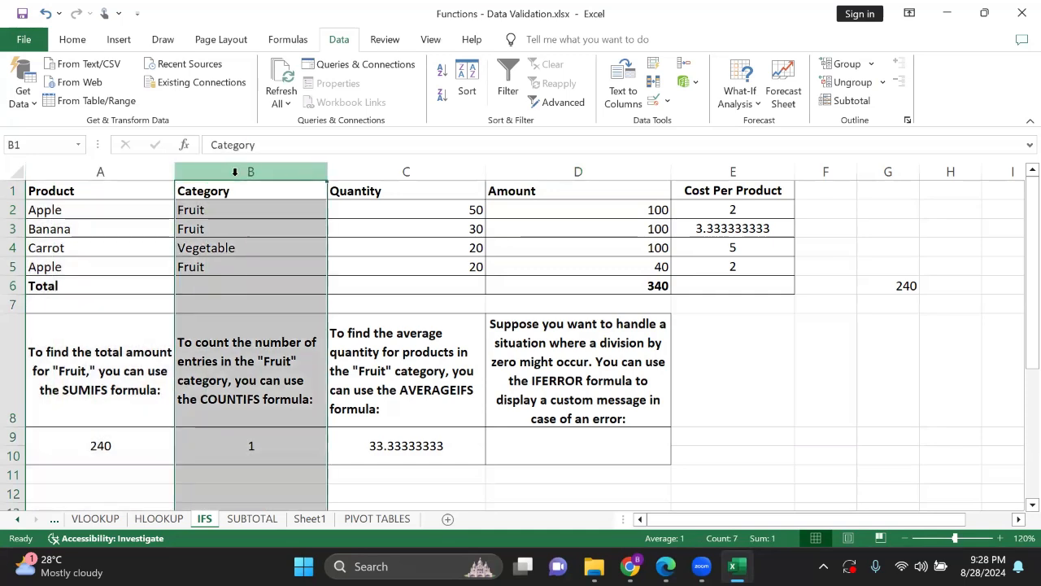
pyautogui.click(421, 169)
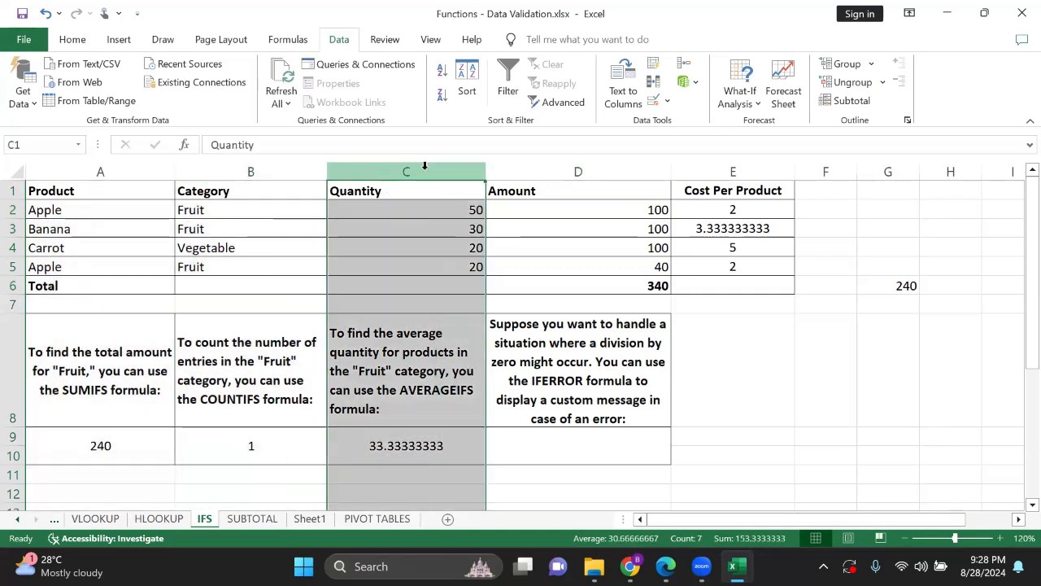
pyautogui.click(558, 170)
pyautogui.click(780, 167)
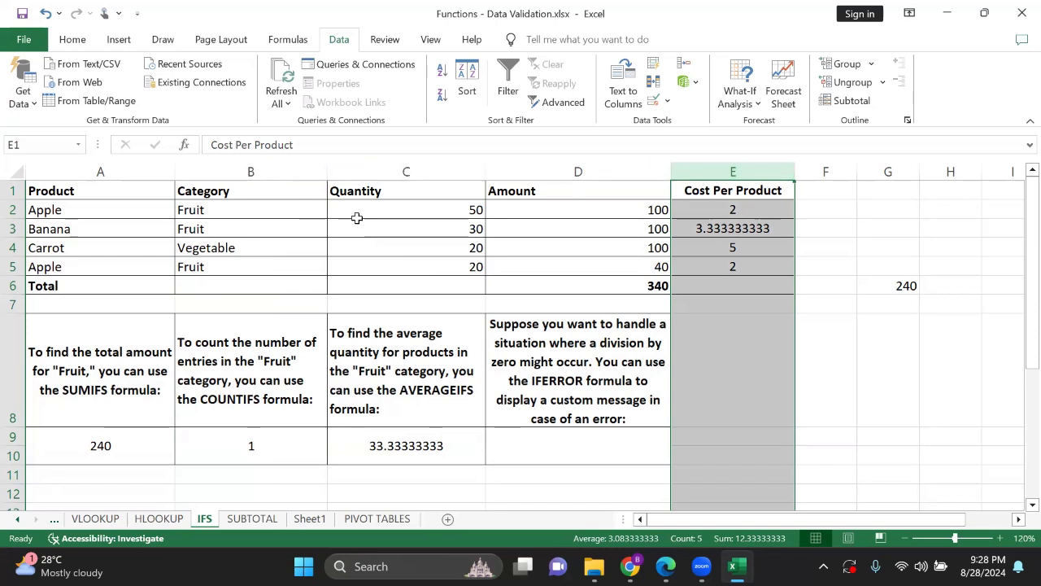
pyautogui.click(288, 167)
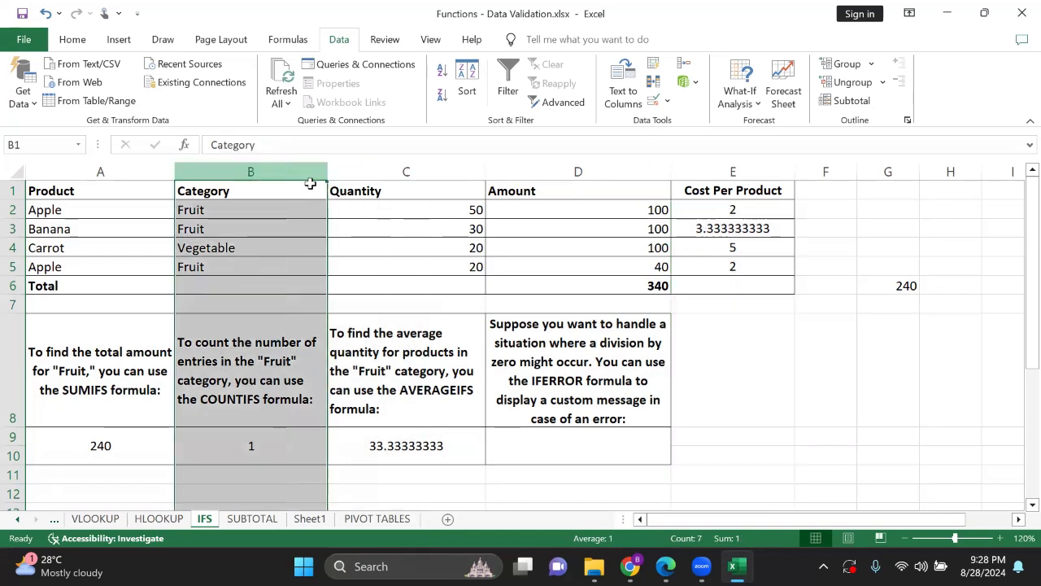
pyautogui.click(542, 167)
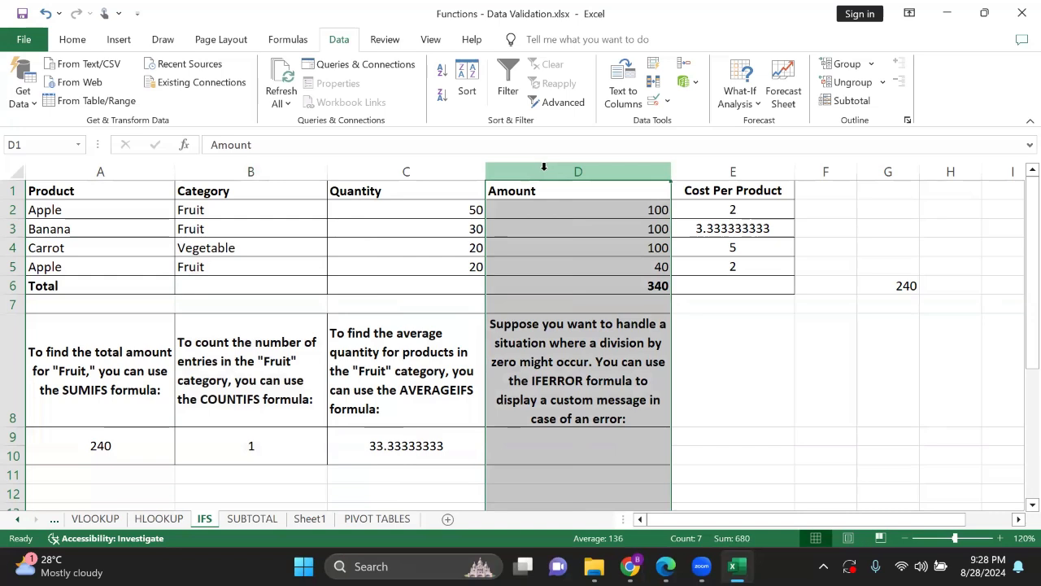
# Inspect the SUM formula behind the Amount total in D6 without changing it
pyautogui.click(561, 288)
pyautogui.doubleClick(561, 289)
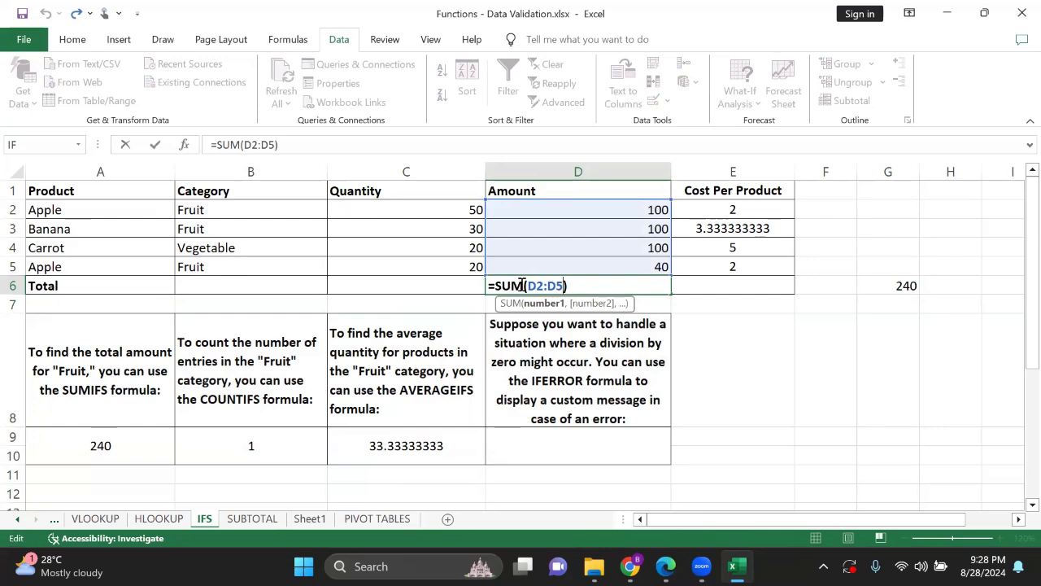
pyautogui.click(617, 279)
pyautogui.press('Return')
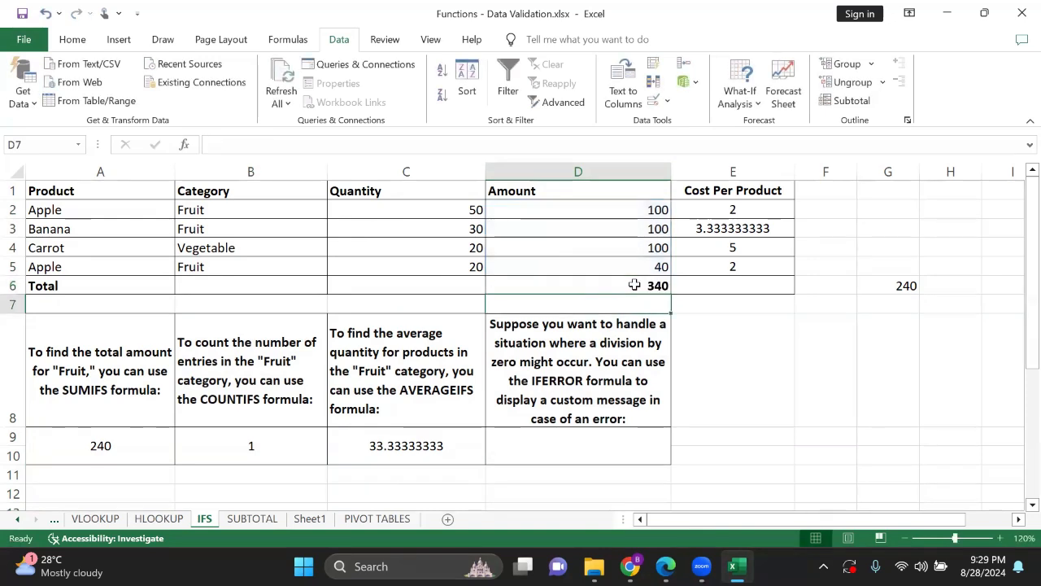
pyautogui.click(635, 285)
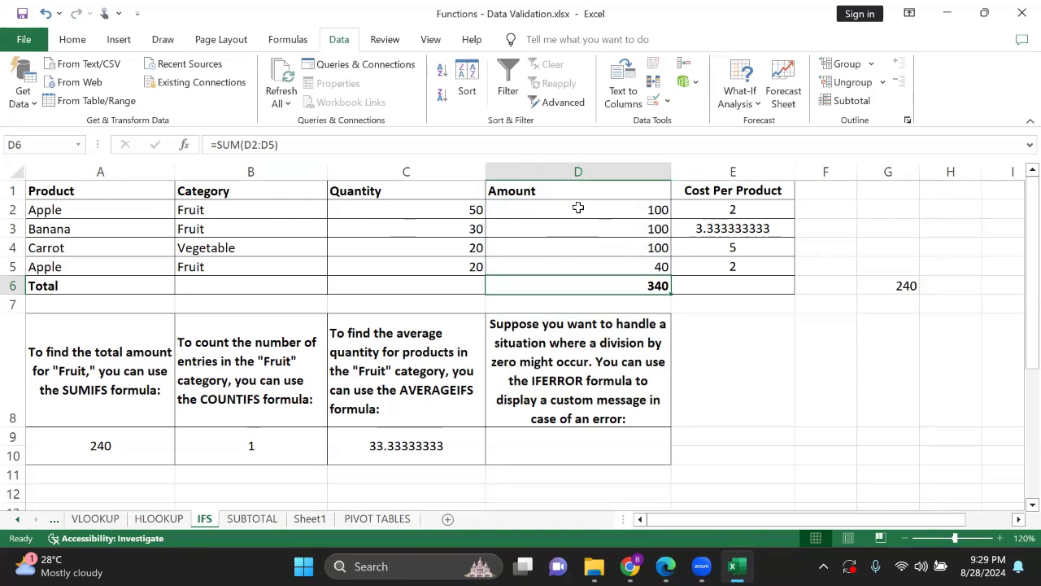
# Check the Vegetable category in B4, its amount in D4 and the subtraction formula in G6
pyautogui.click(253, 246)
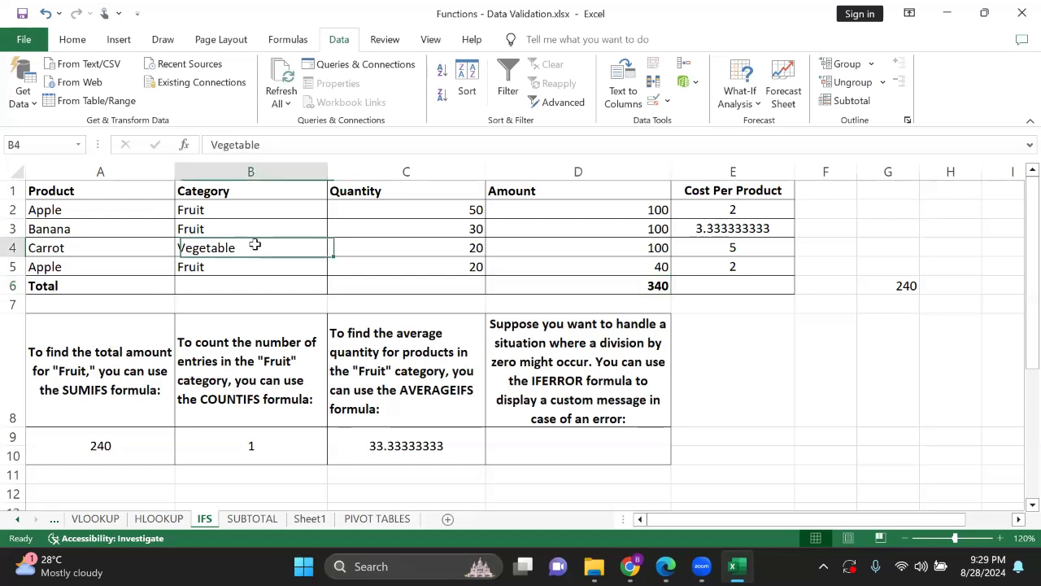
pyautogui.click(594, 248)
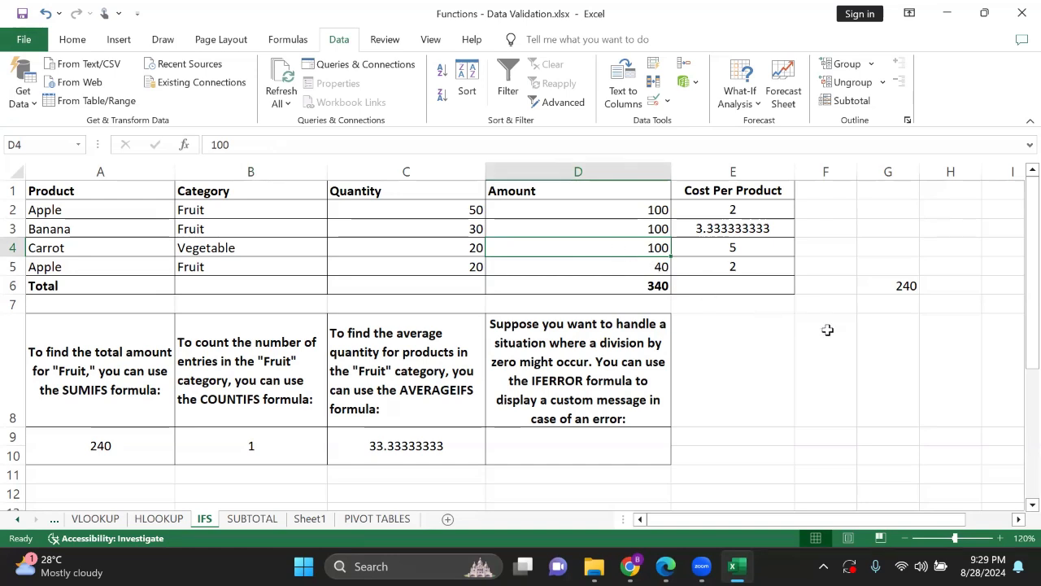
pyautogui.click(888, 286)
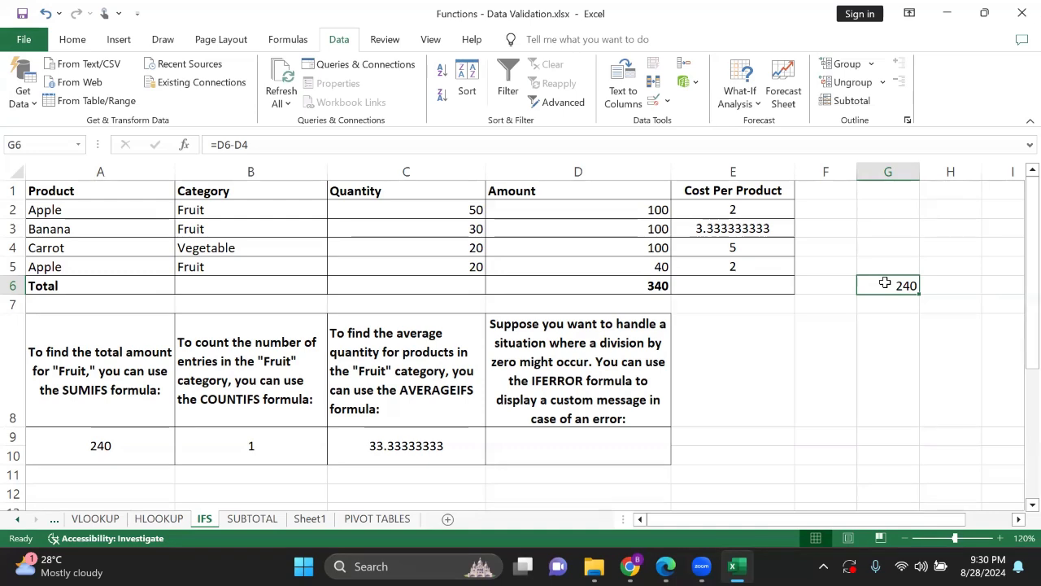
# Clear the formula for the Fruit total amount in A9 and start a new SUMIFS formula there
pyautogui.doubleClick(96, 443)
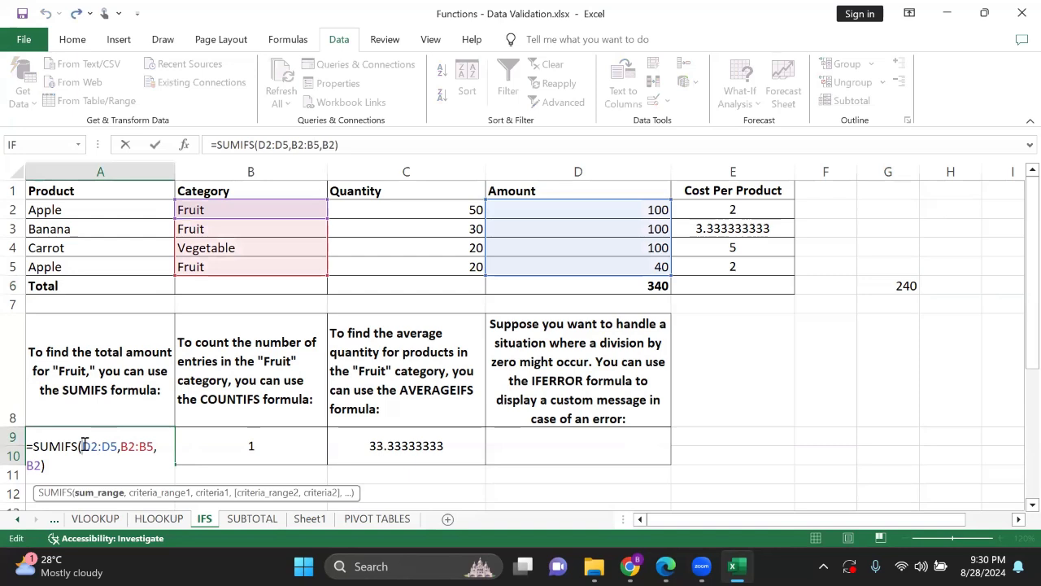
pyautogui.hotkey('ctrl', 'a')
pyautogui.press('BackSpace')
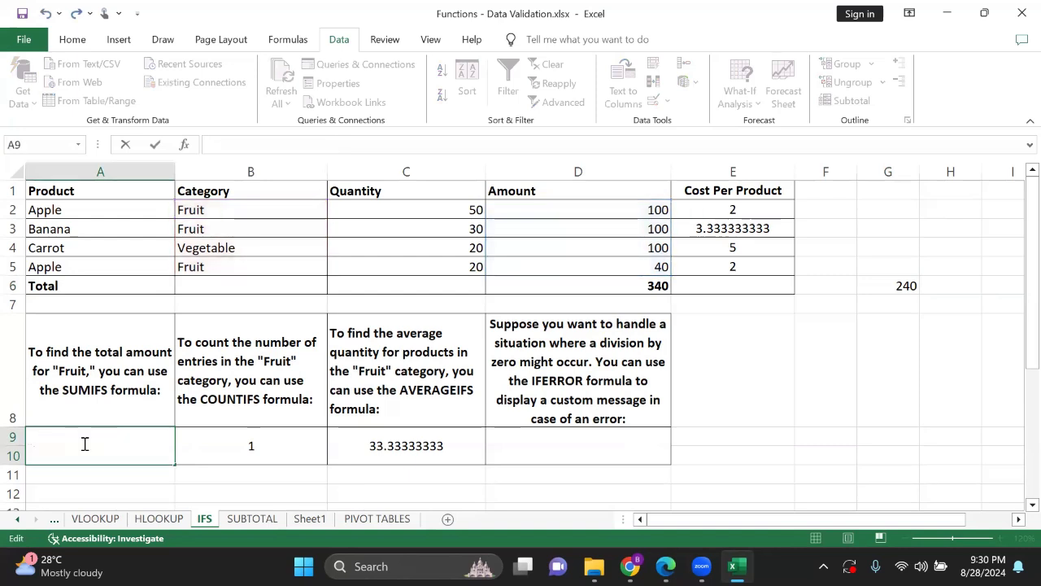
pyautogui.write('=sumi')
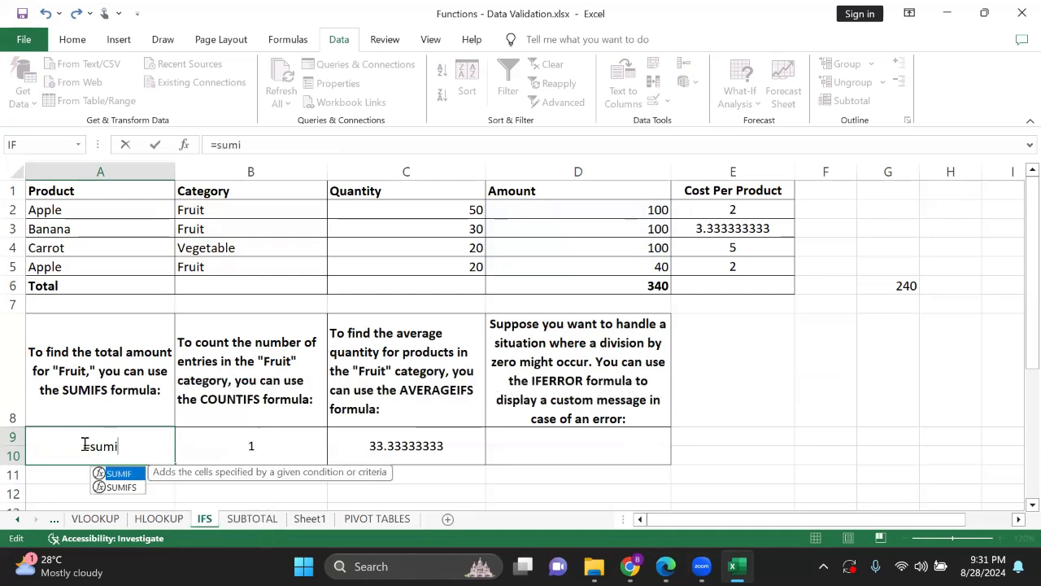
pyautogui.write('fs')
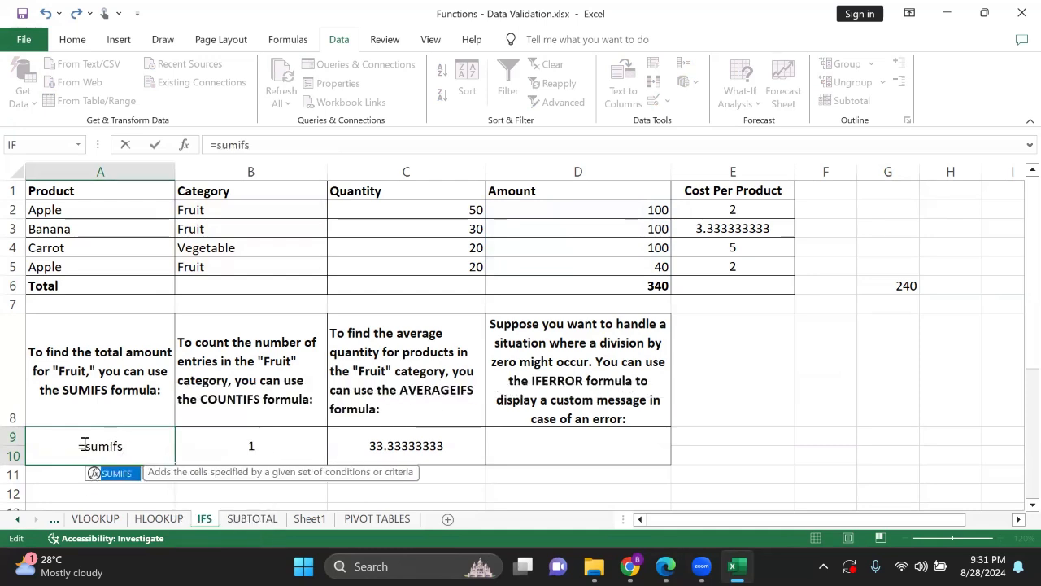
pyautogui.doubleClick(122, 475)
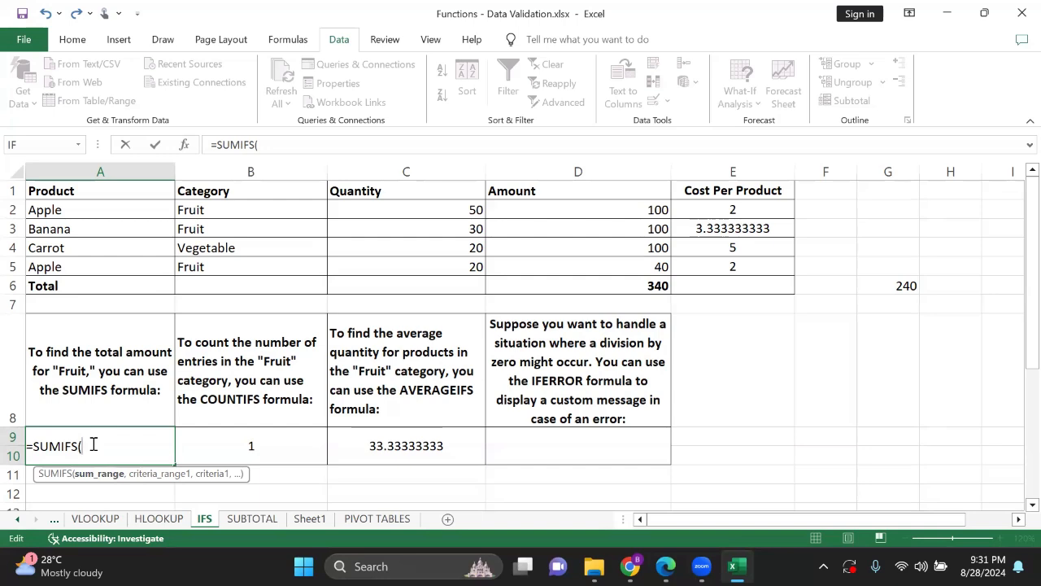
# Complete the A9 SUMIFS formula with sum range D2:D5, criteria range B2:B5 and the Fruit cell B2 as criterion, and check the entered formula
pyautogui.moveTo(548, 208); pyautogui.dragTo(550, 257)
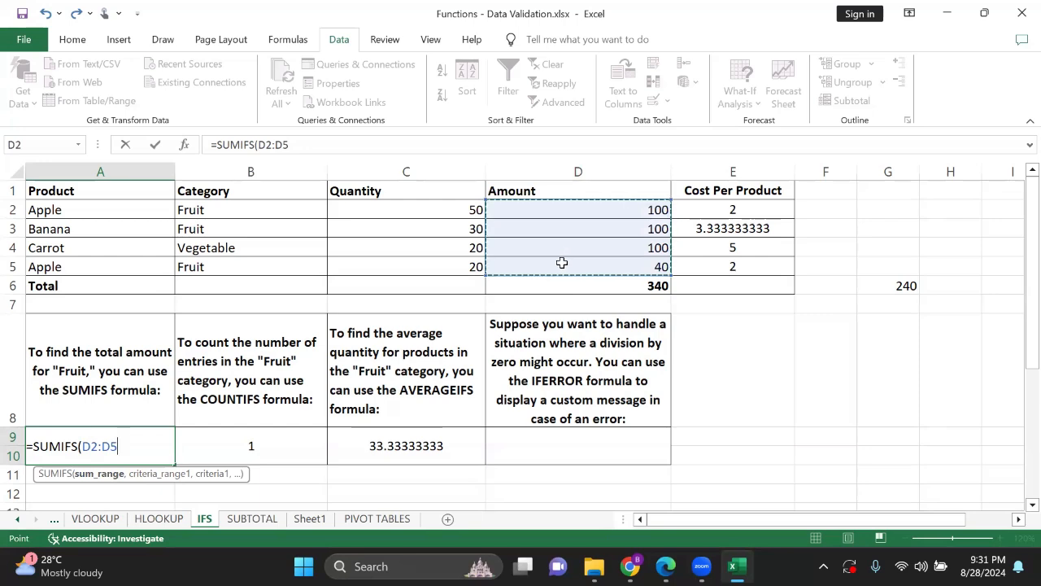
pyautogui.write(',')
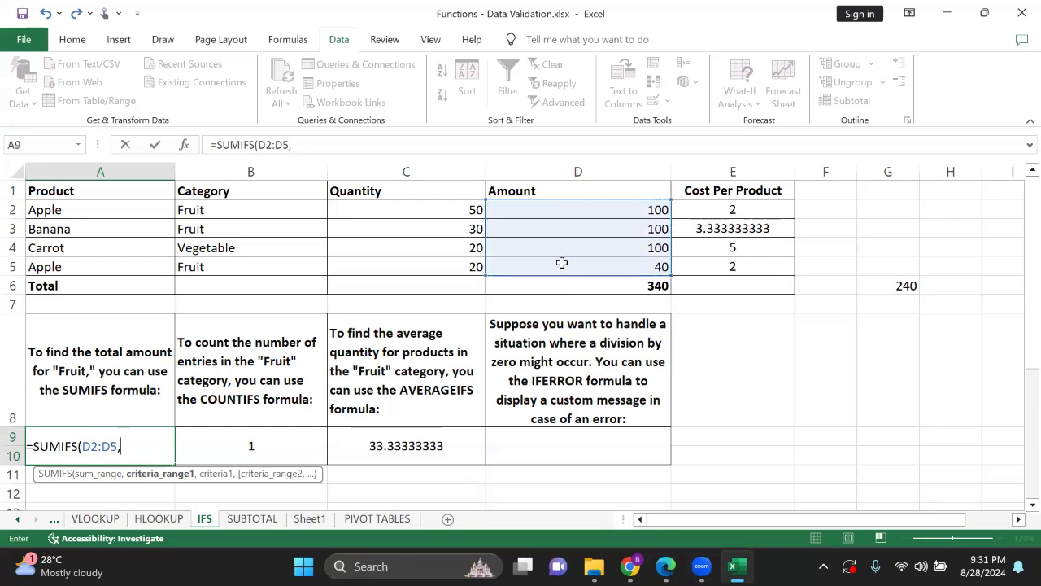
pyautogui.click(234, 210)
pyautogui.moveTo(234, 230); pyautogui.dragTo(239, 257)
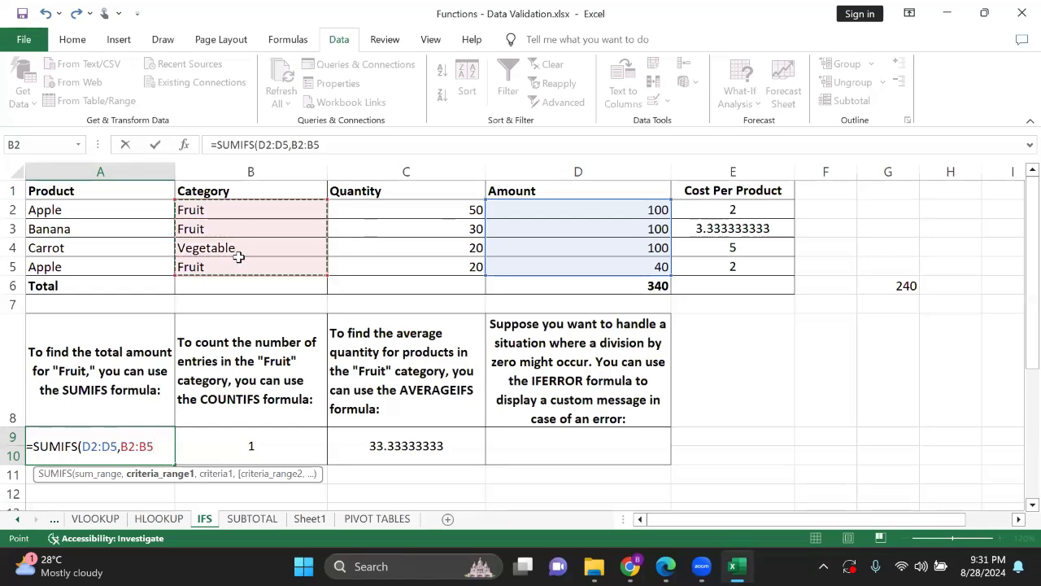
pyautogui.write(',')
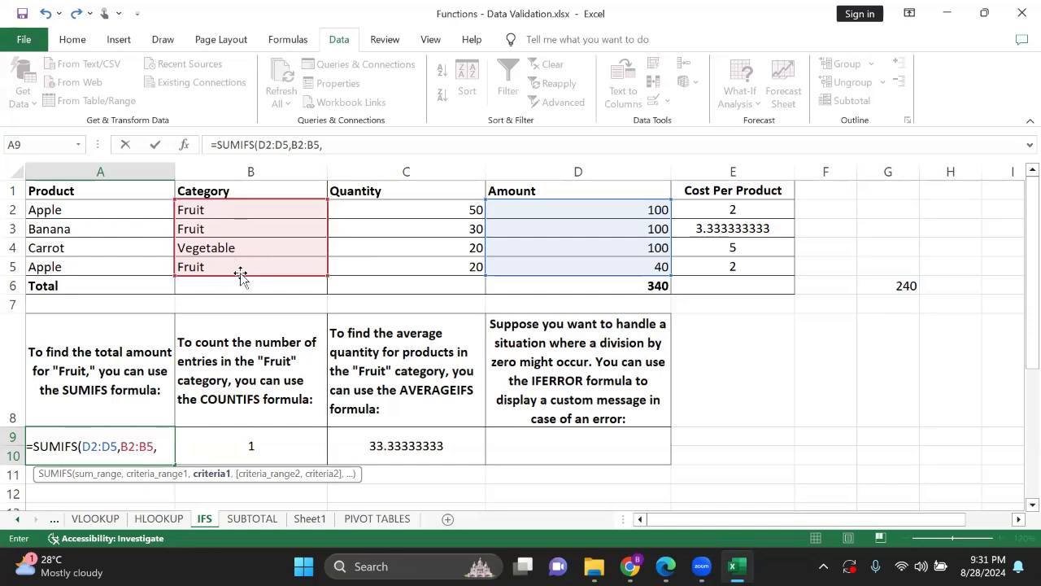
pyautogui.click(236, 210)
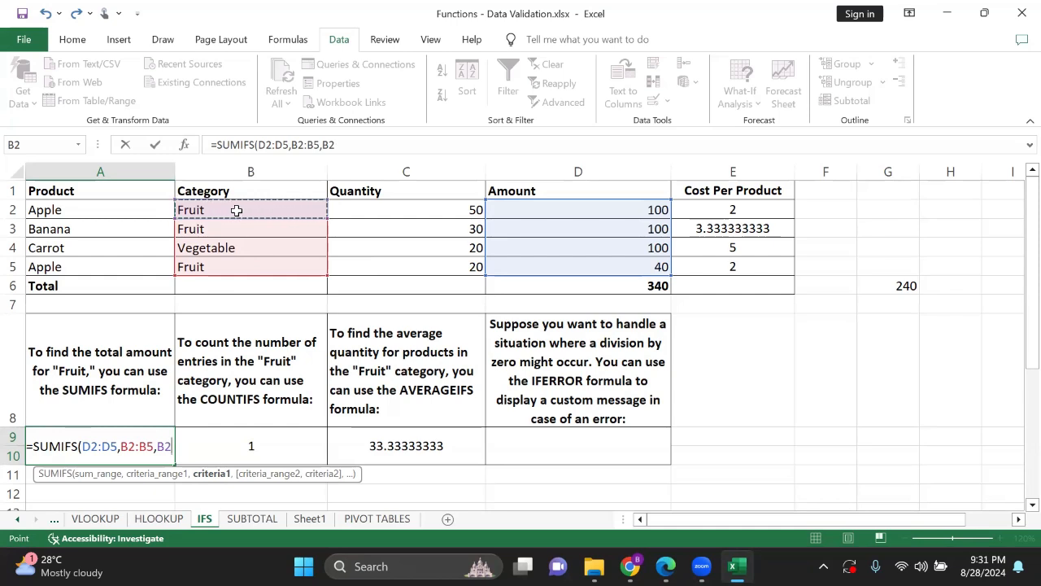
pyautogui.press('Return')
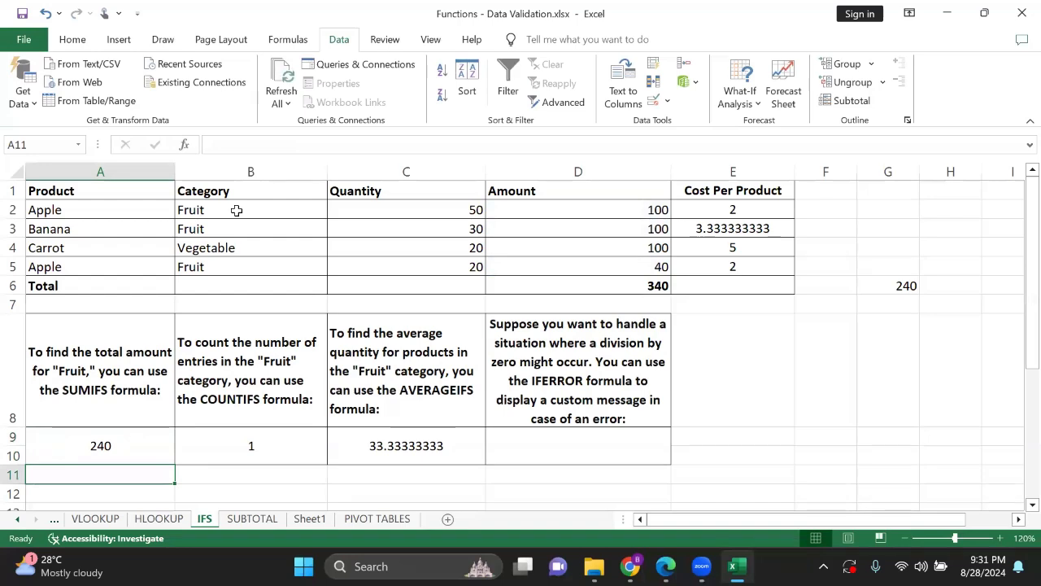
pyautogui.click(94, 451)
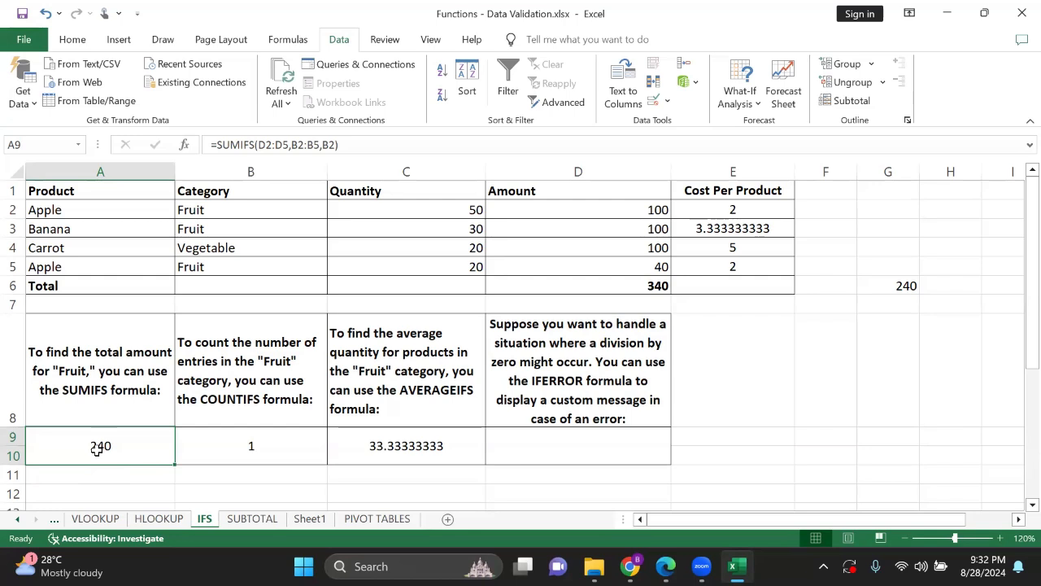
# Clear the COUNTIFS formula from B9, check the Category entries B2:B5 and reselect the empty B9
pyautogui.click(254, 442)
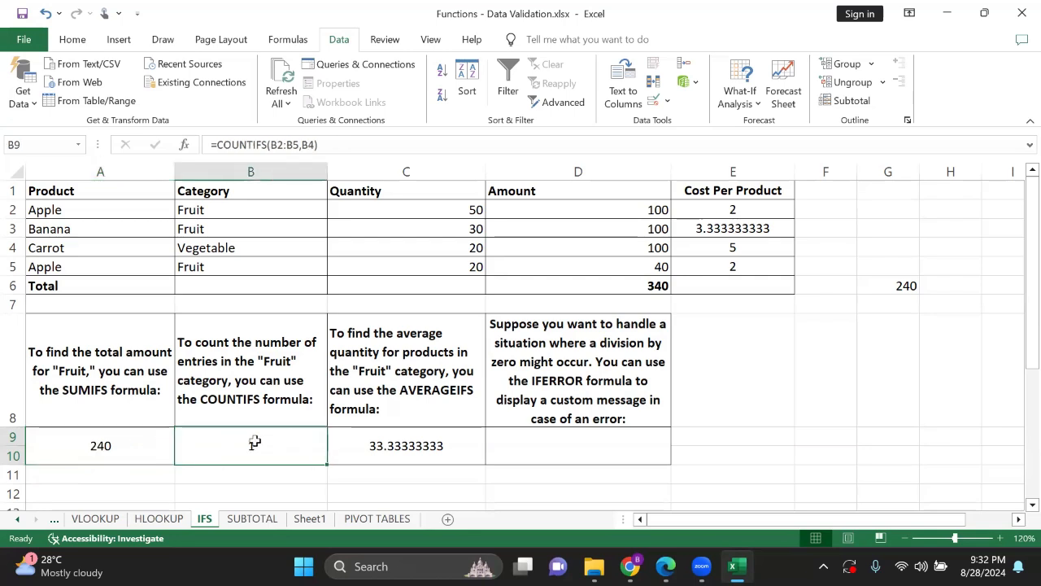
pyautogui.doubleClick(292, 441)
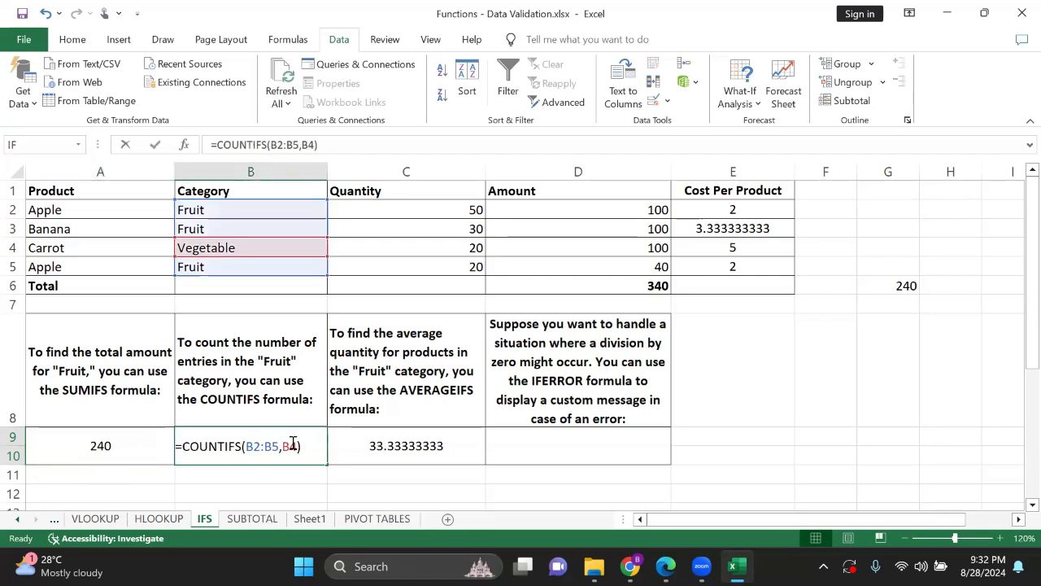
pyautogui.tripleClick(261, 453)
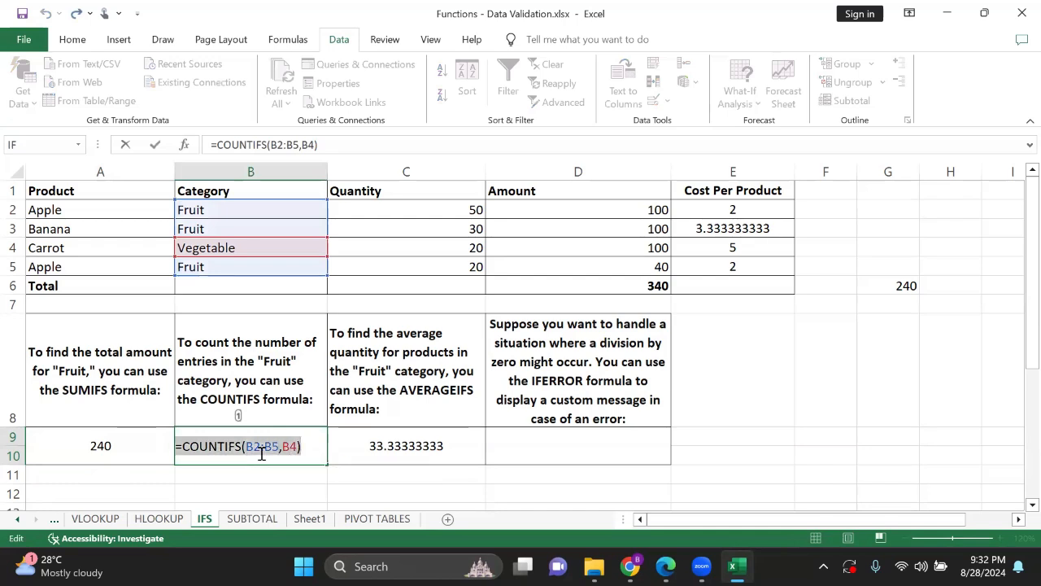
pyautogui.press('BackSpace')
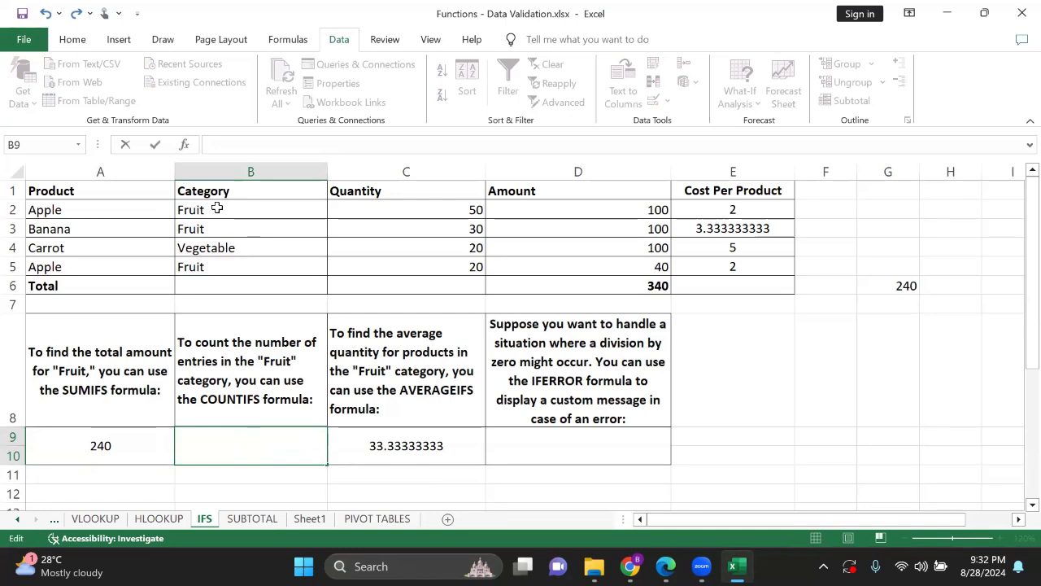
pyautogui.moveTo(218, 209); pyautogui.dragTo(221, 265)
pyautogui.click(222, 261)
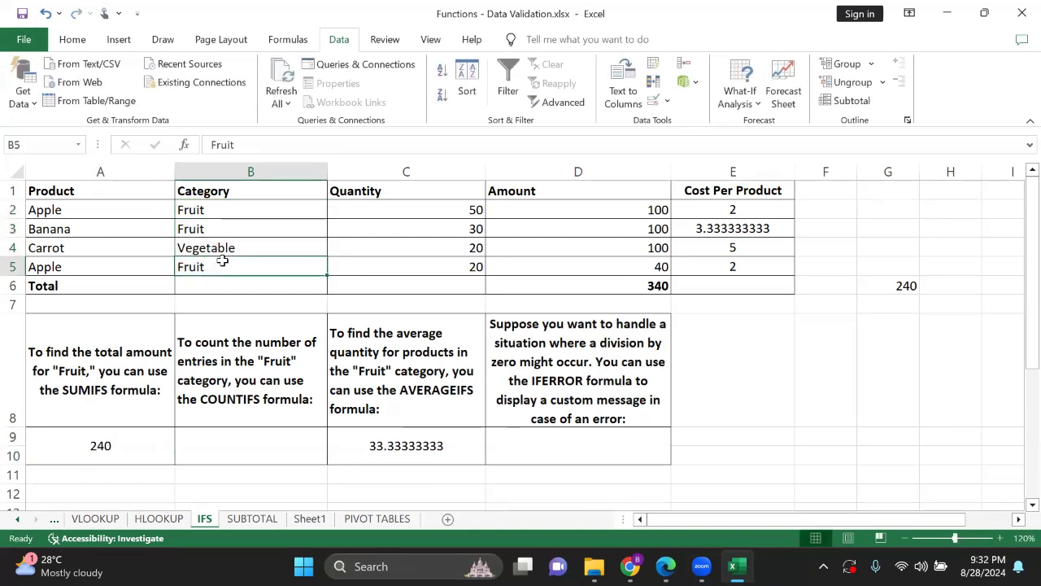
pyautogui.click(209, 444)
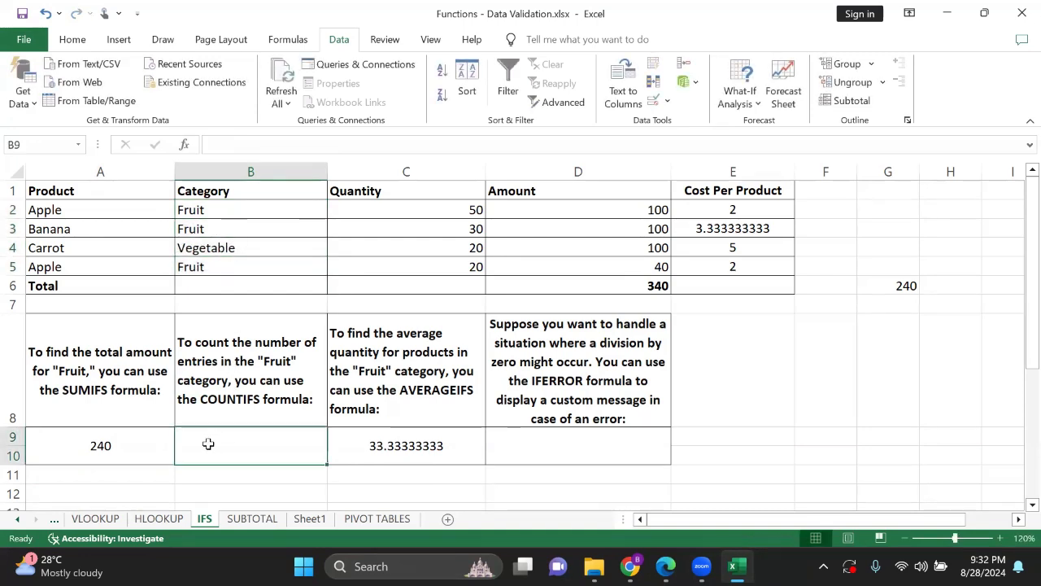
# Enter a COUNTIFS formula in B9 with criteria range B2:B5 and the Fruit cell B2 as criterion
pyautogui.doubleClick(209, 444)
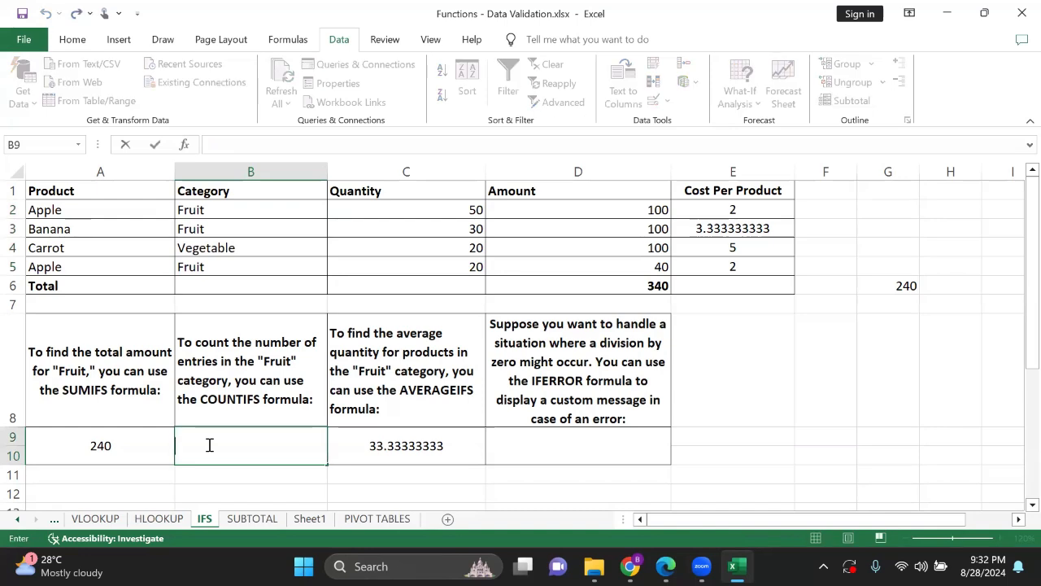
pyautogui.write('=')
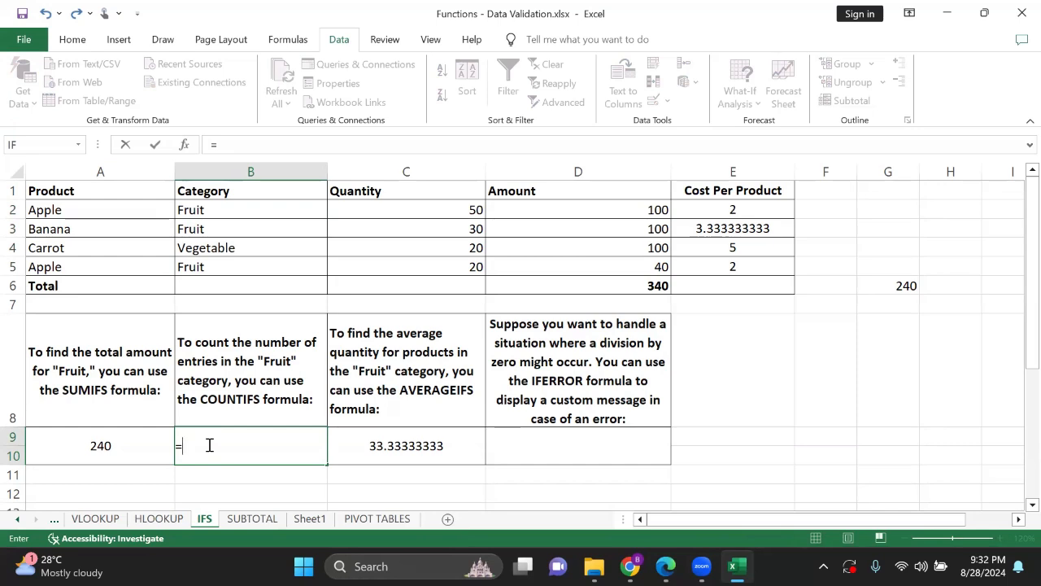
pyautogui.write('count')
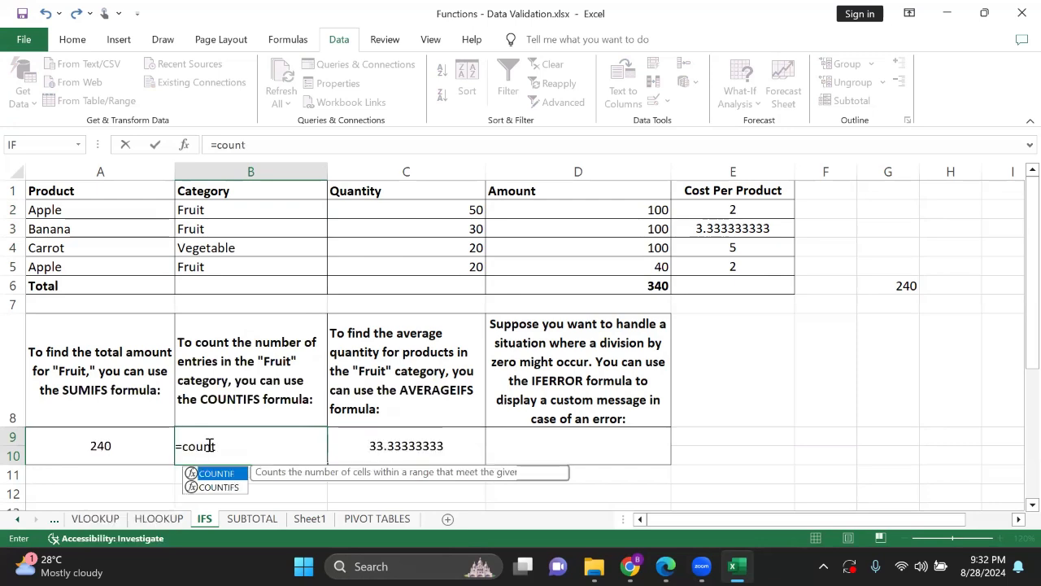
pyautogui.write('ifs')
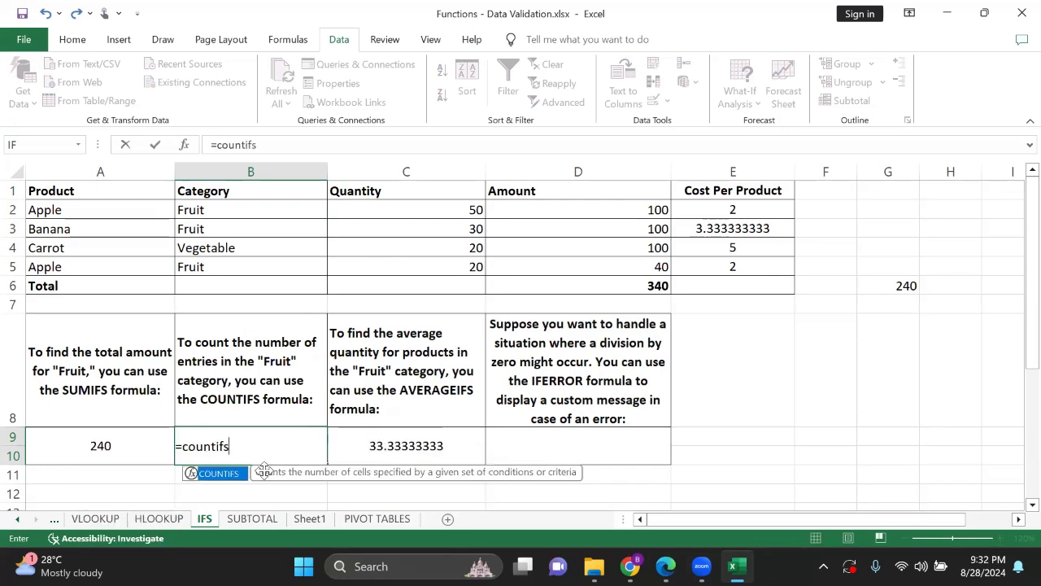
pyautogui.doubleClick(218, 476)
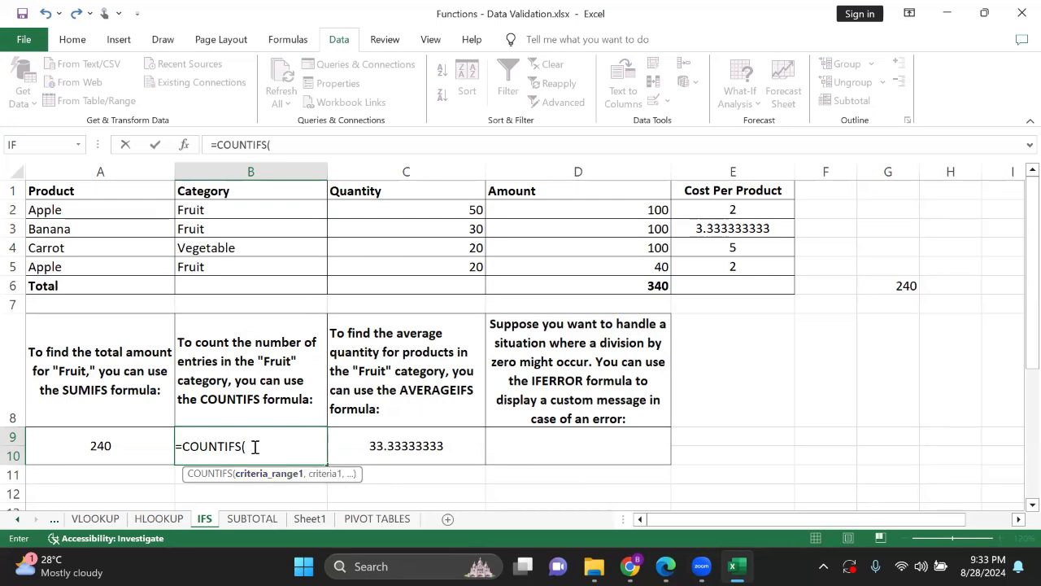
pyautogui.click(249, 207)
pyautogui.moveTo(250, 206); pyautogui.dragTo(246, 267)
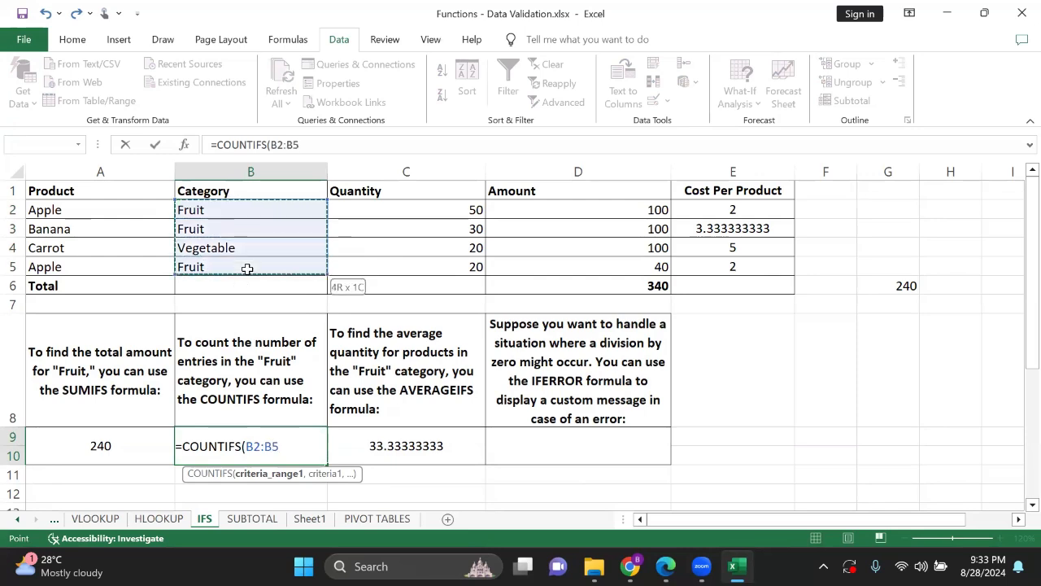
pyautogui.write(',')
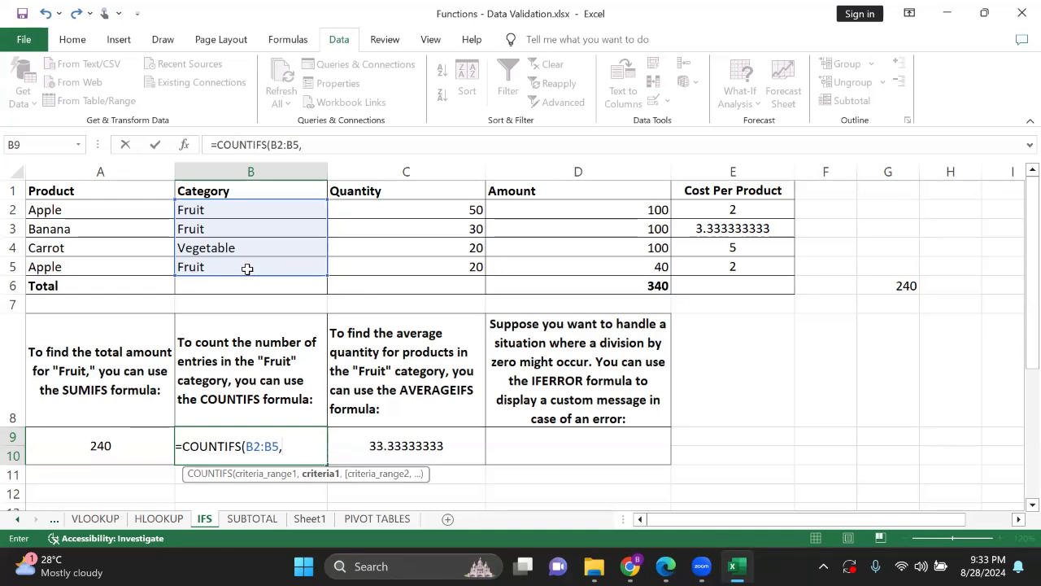
pyautogui.click(248, 204)
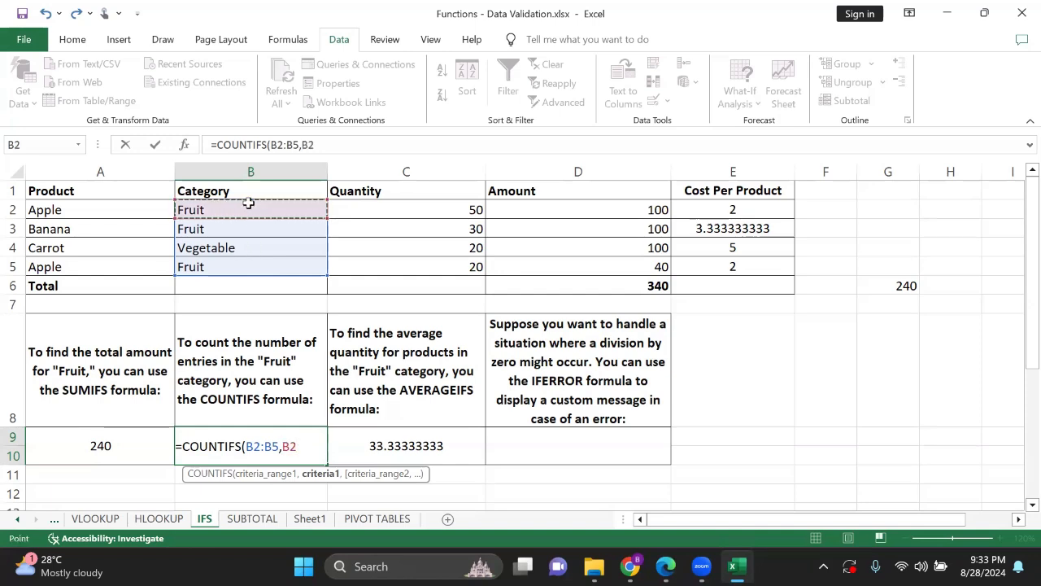
pyautogui.press('Return')
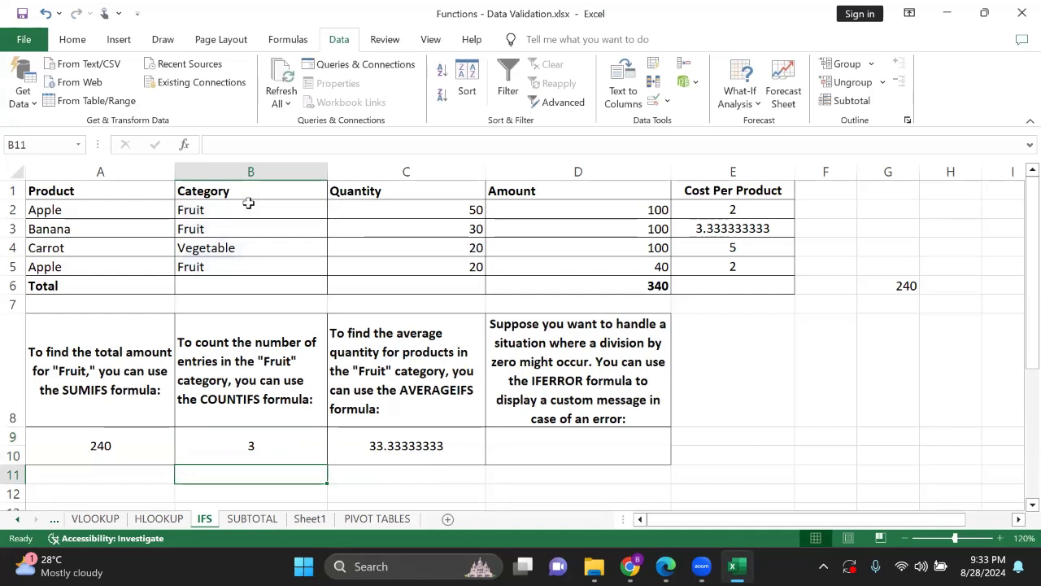
# Change the criterion of the COUNTIFS formula in B9 to the Vegetable cell B4
pyautogui.doubleClick(233, 449)
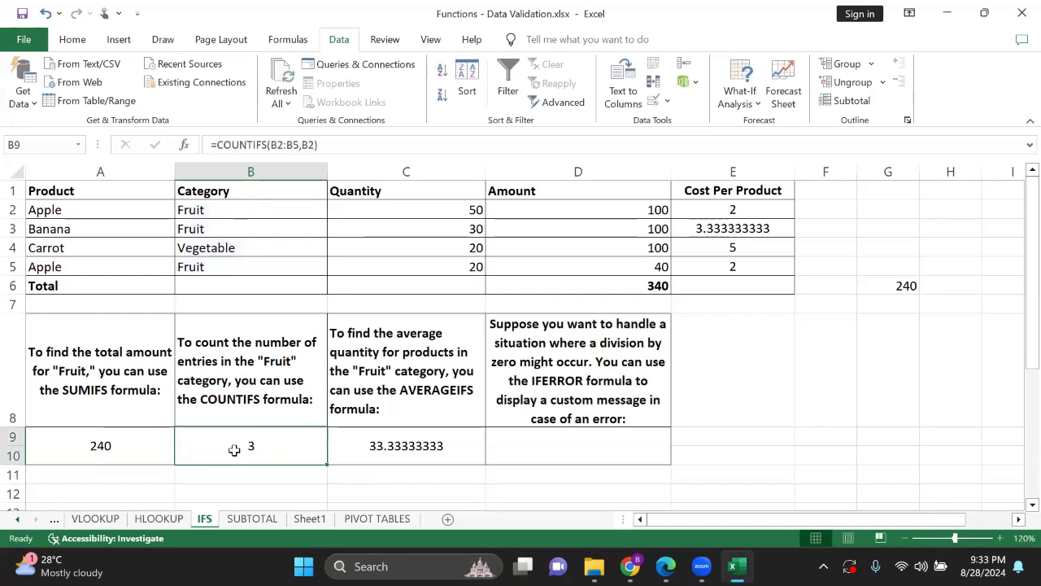
pyautogui.click(296, 446)
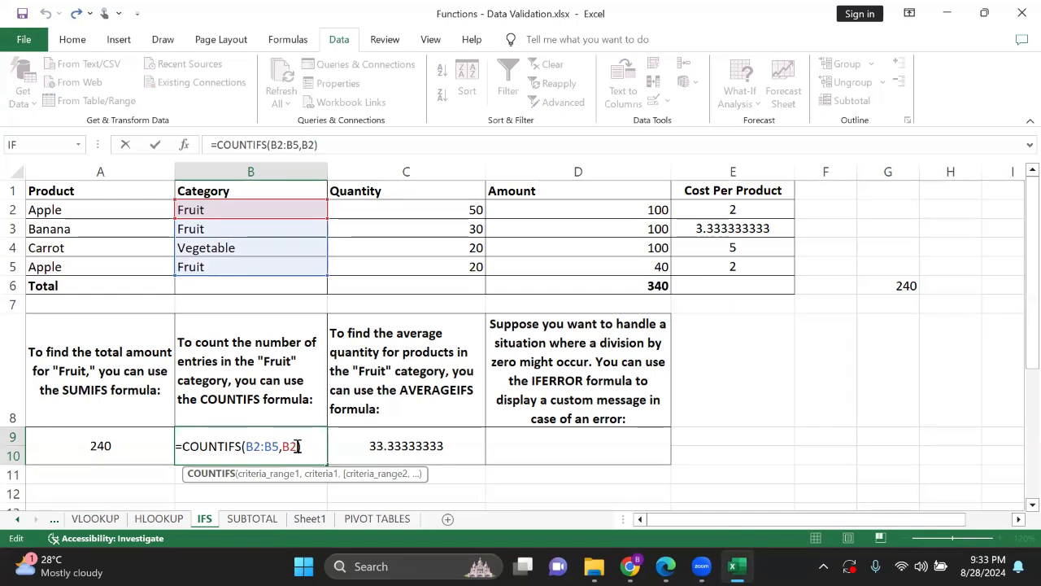
pyautogui.press('BackSpace')
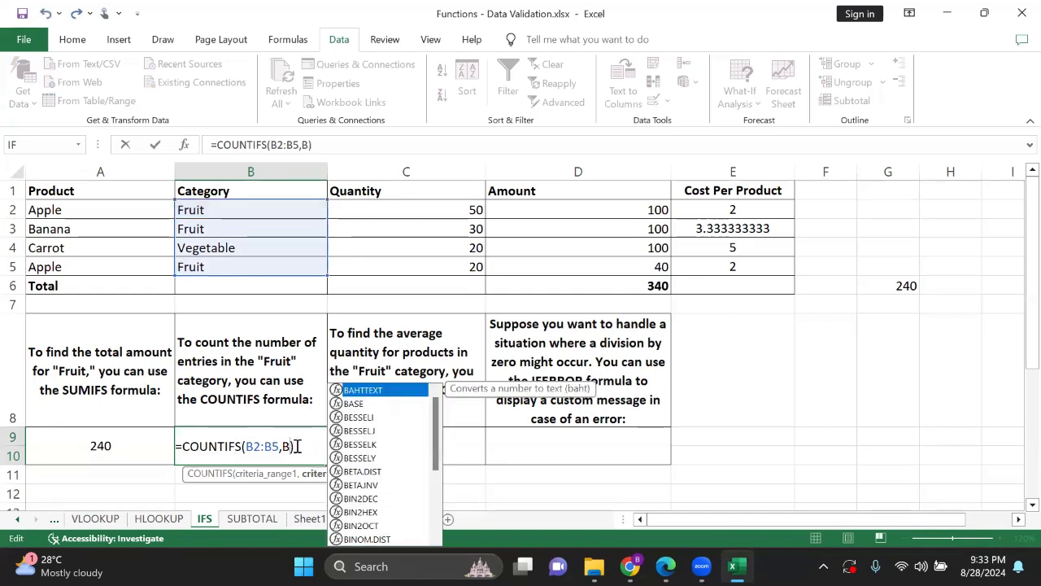
pyautogui.press('BackSpace')
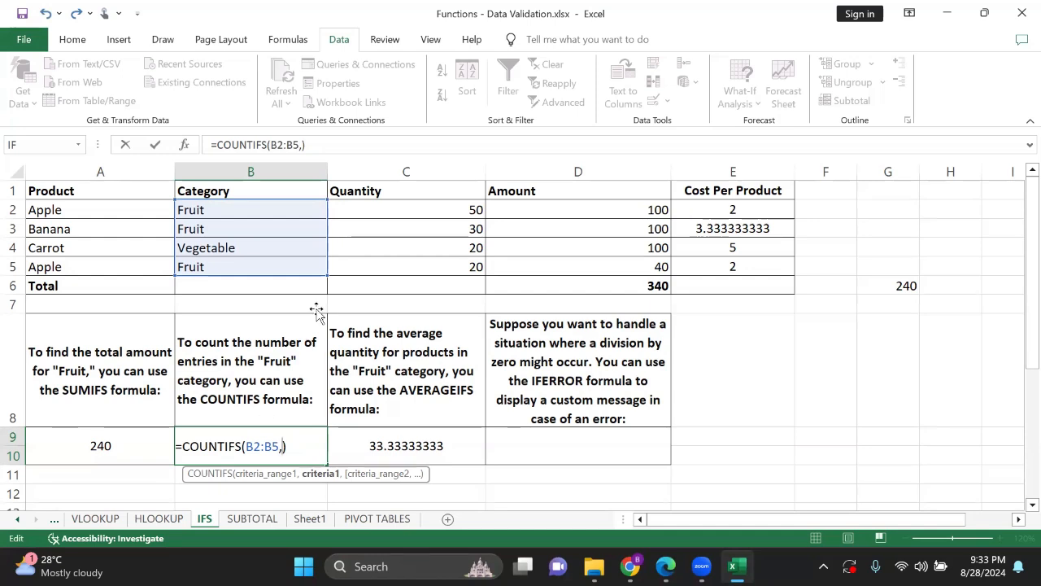
pyautogui.click(271, 249)
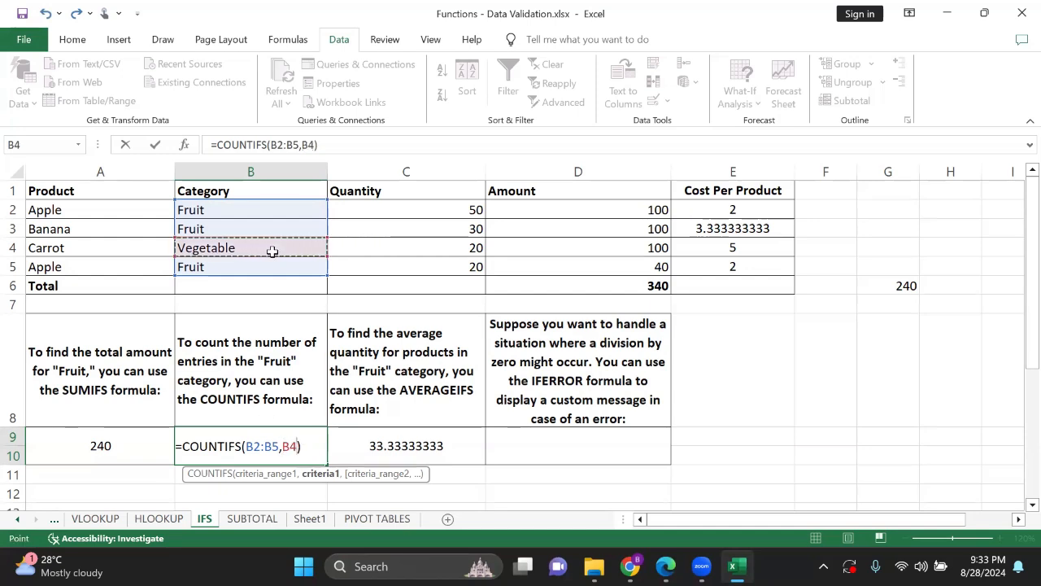
pyautogui.press('Return')
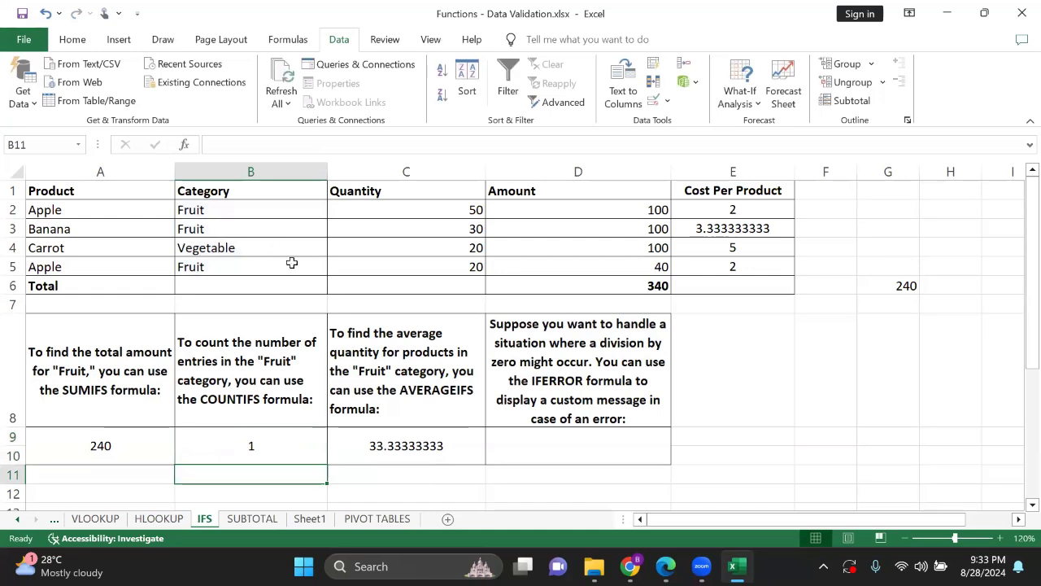
# Clear the AVERAGEIFS formula from C9, and check the Quantity values C2:C5 and the Fruit category in B2
pyautogui.click(395, 442)
pyautogui.doubleClick(395, 443)
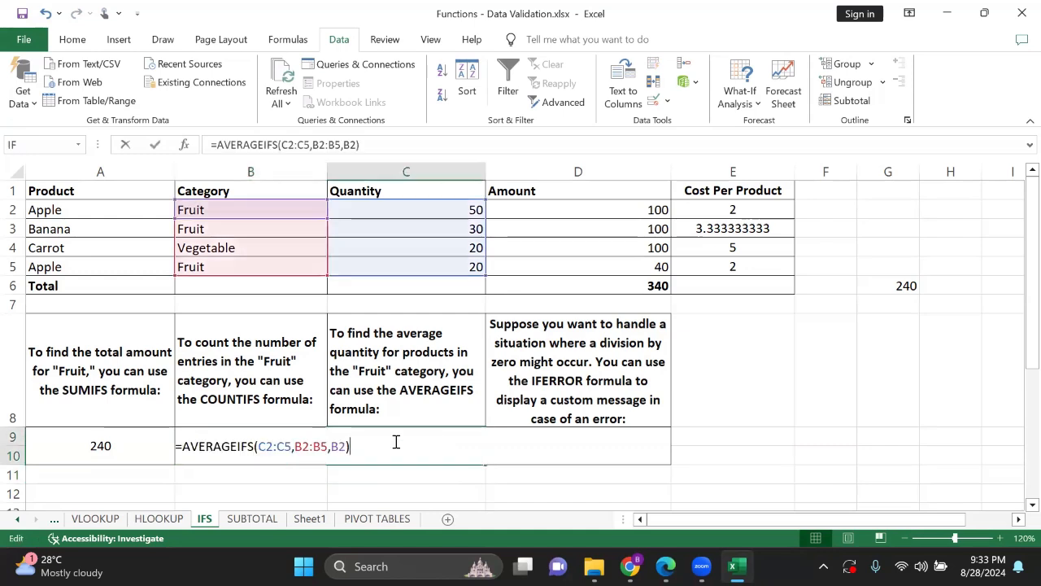
pyautogui.hotkey('shift', 'Home')
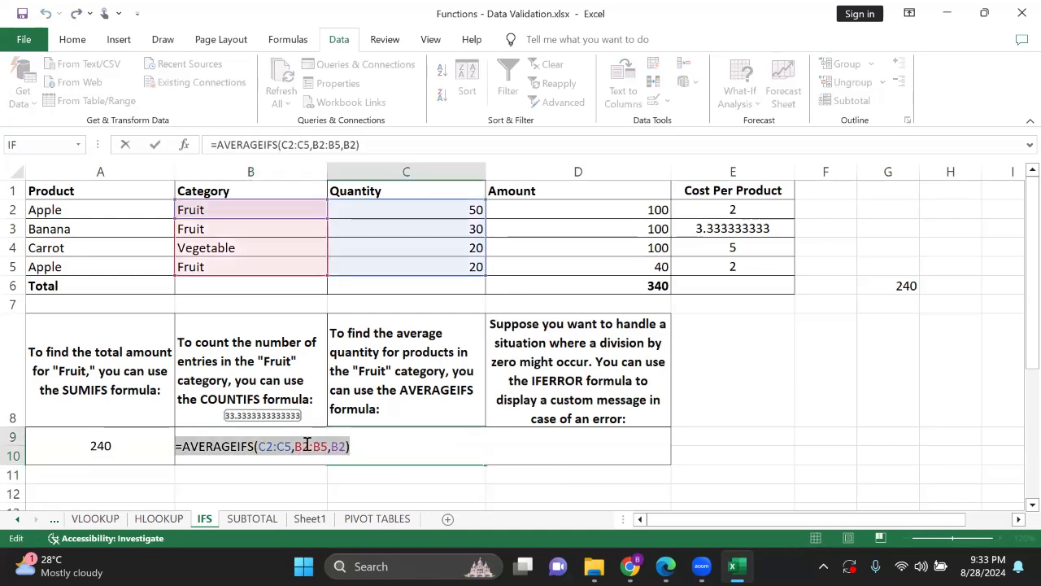
pyautogui.press('BackSpace')
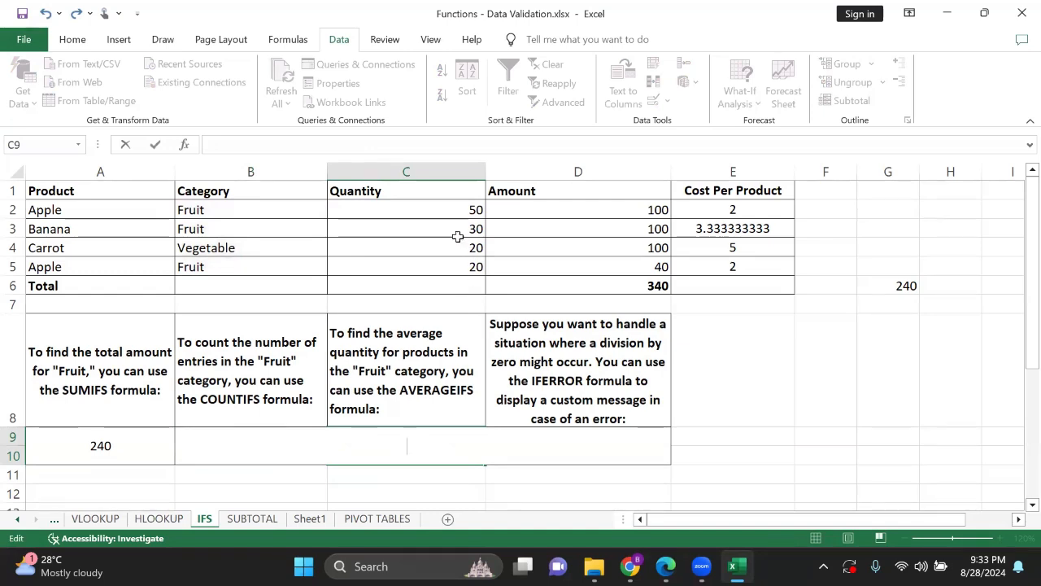
pyautogui.click(426, 209)
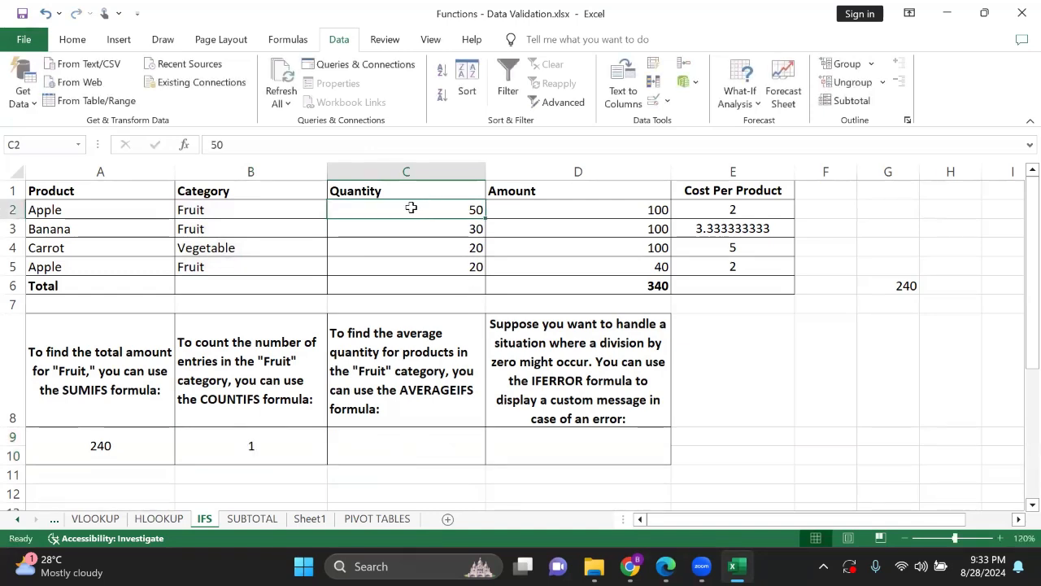
pyautogui.moveTo(412, 208); pyautogui.dragTo(412, 267)
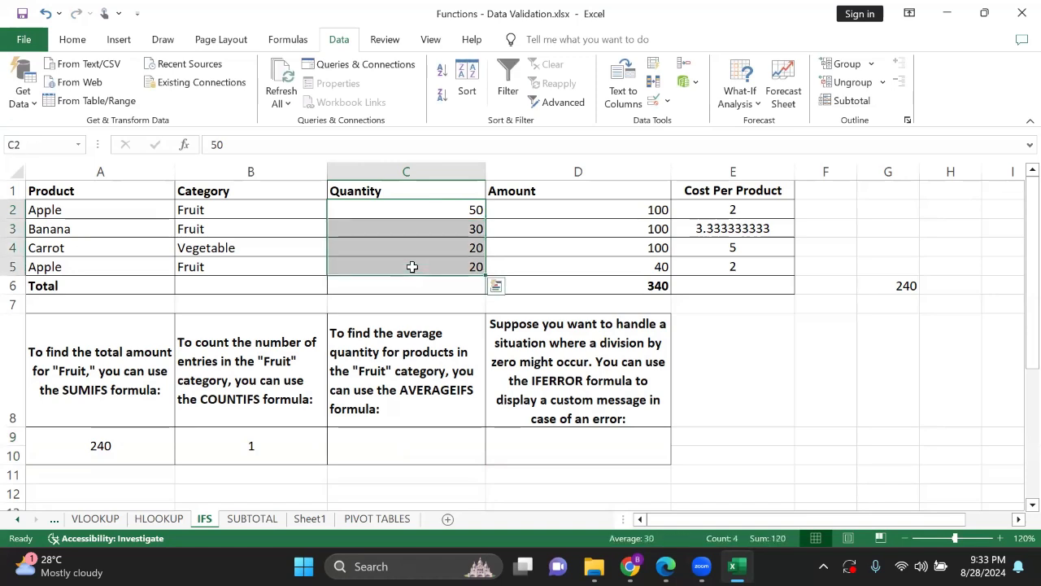
pyautogui.click(255, 212)
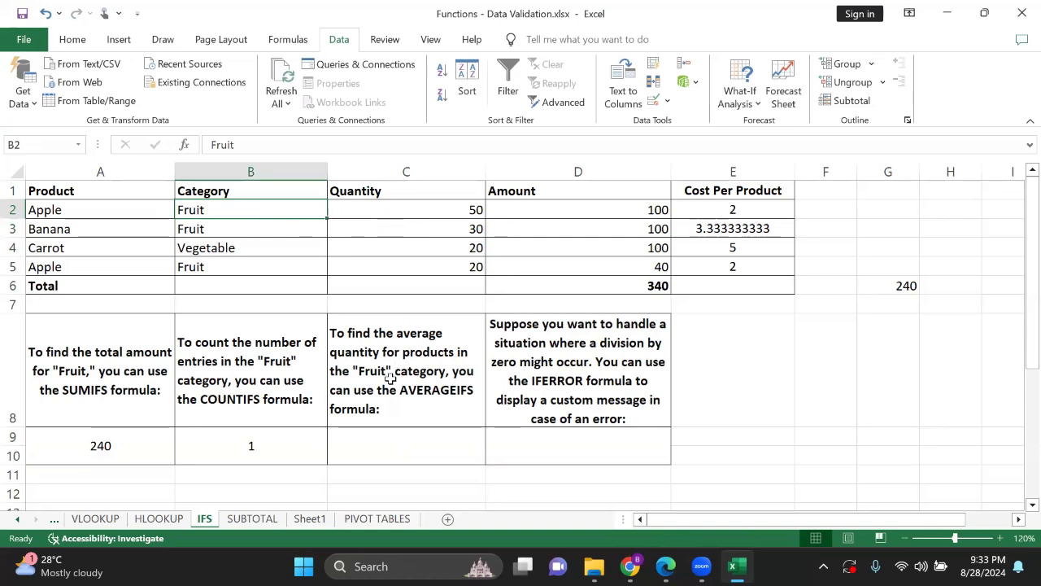
# Start a new AVERAGEIFS formula in C9 for the average quantity of Fruit products
pyautogui.click(346, 446)
pyautogui.doubleClick(347, 446)
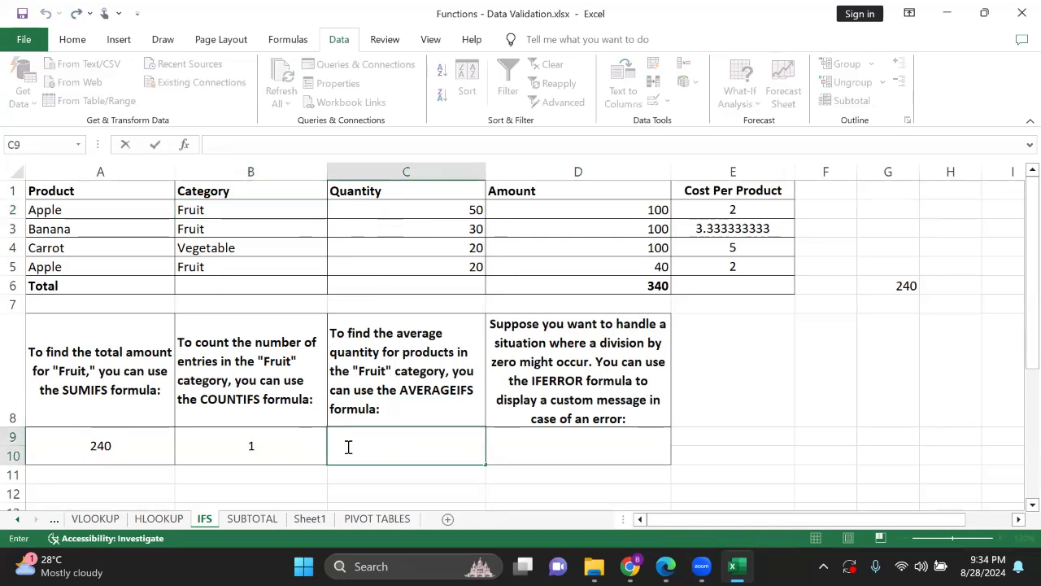
pyautogui.write('=')
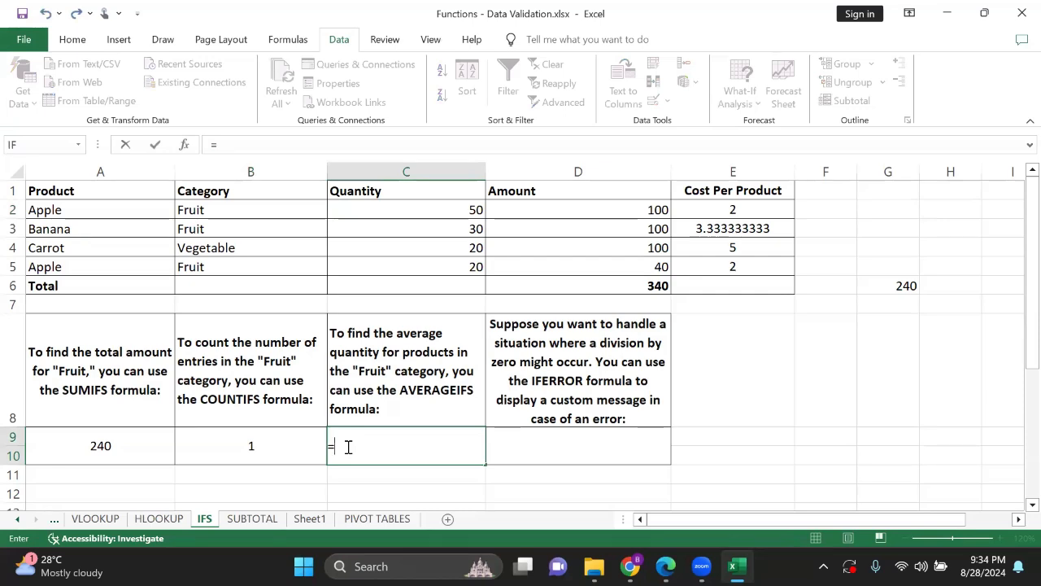
pyautogui.write('avera')
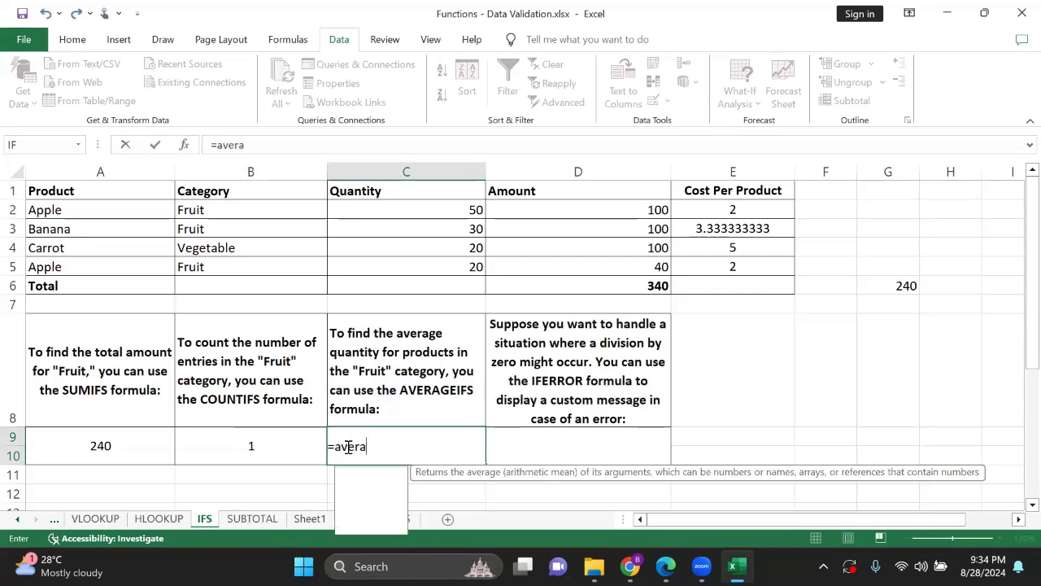
pyautogui.write('ge')
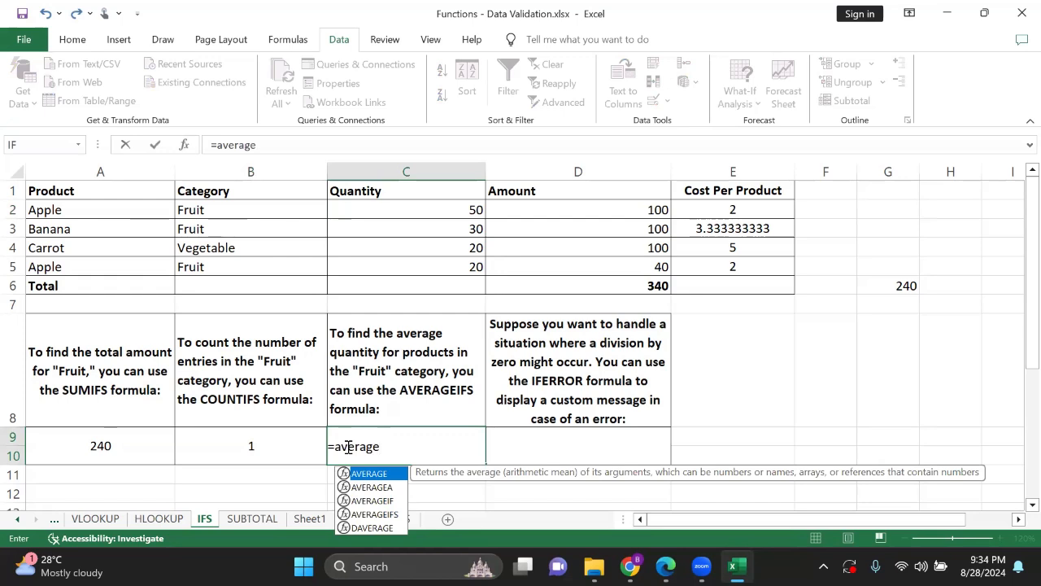
pyautogui.write('if')
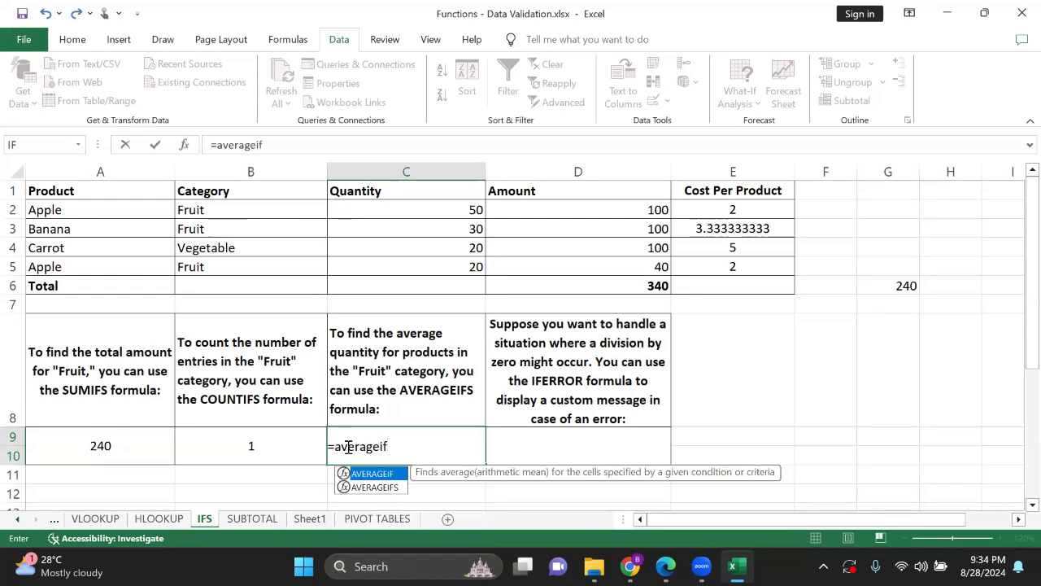
pyautogui.doubleClick(388, 487)
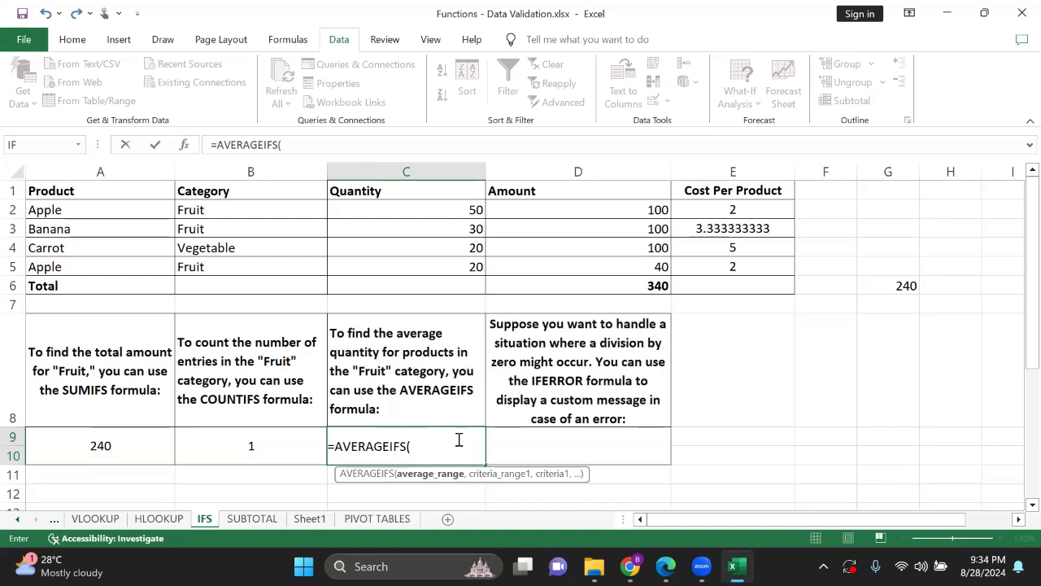
# Complete the C9 AVERAGEIFS formula with average range C2:C5, criteria range B2:B5 and the Fruit cell B2 as criterion
pyautogui.moveTo(409, 212); pyautogui.dragTo(409, 272)
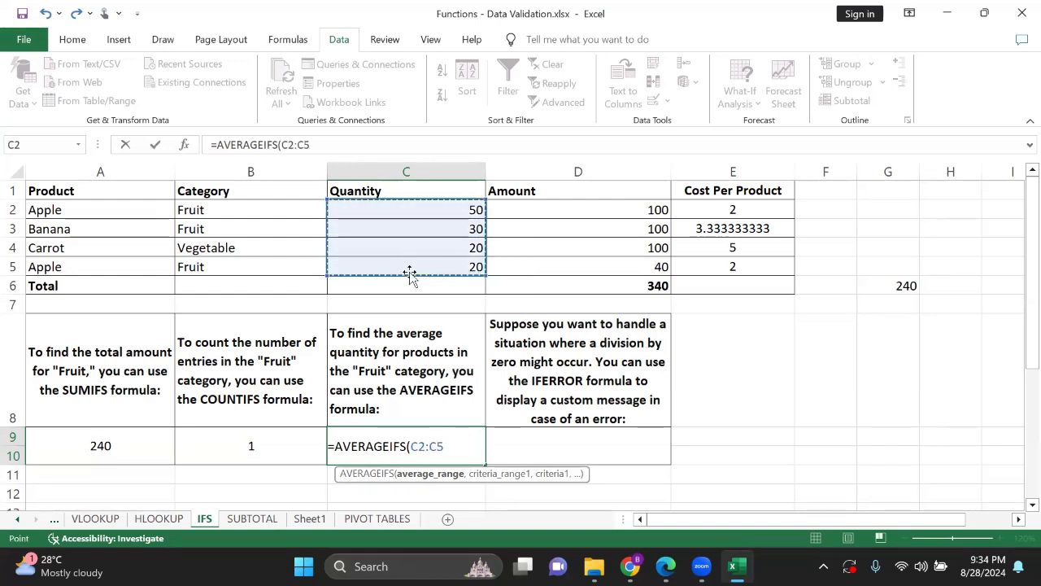
pyautogui.write(',')
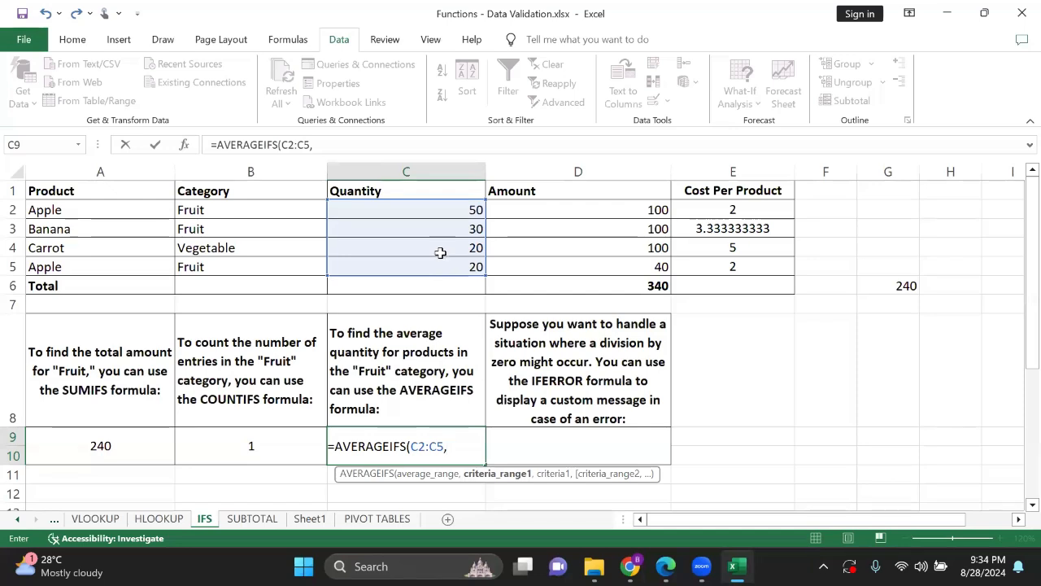
pyautogui.moveTo(274, 204); pyautogui.dragTo(263, 269)
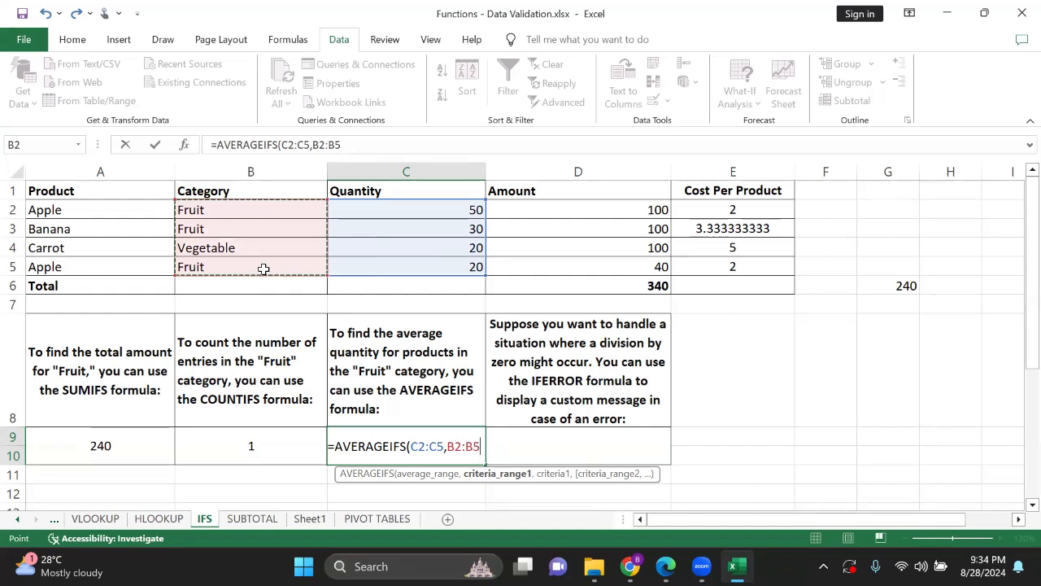
pyautogui.write(',')
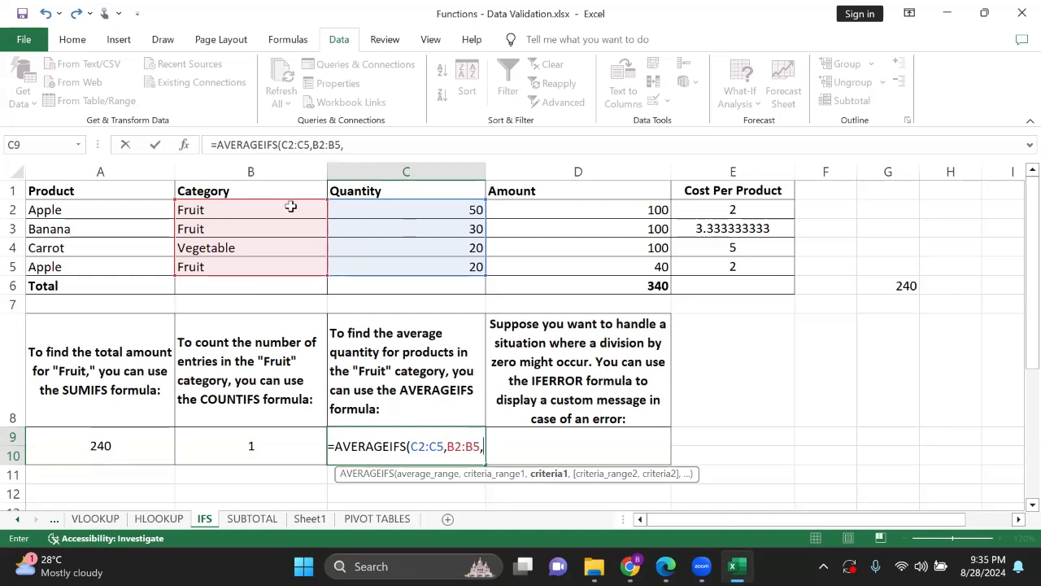
pyautogui.click(260, 210)
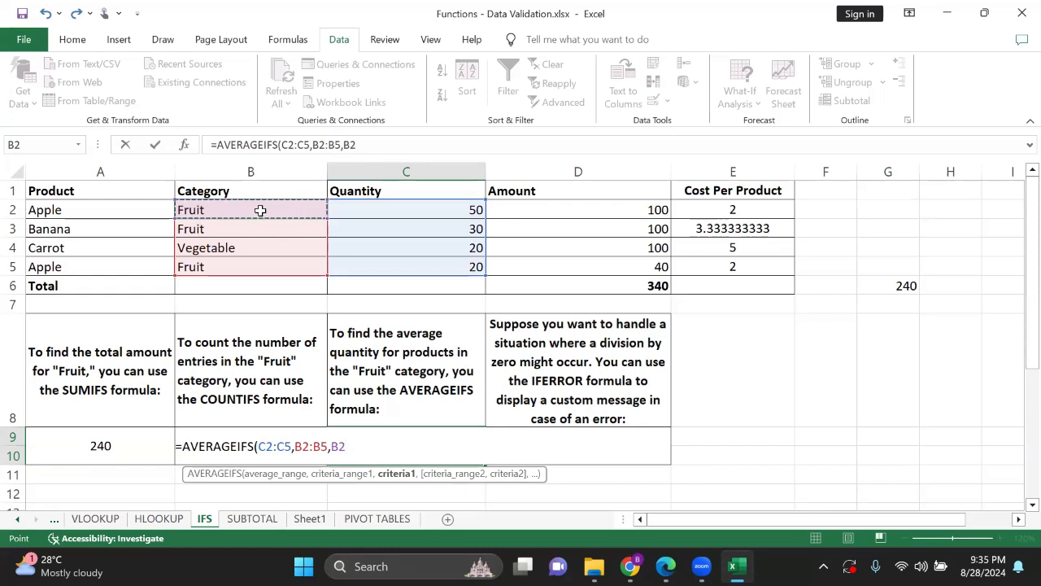
pyautogui.press('Return')
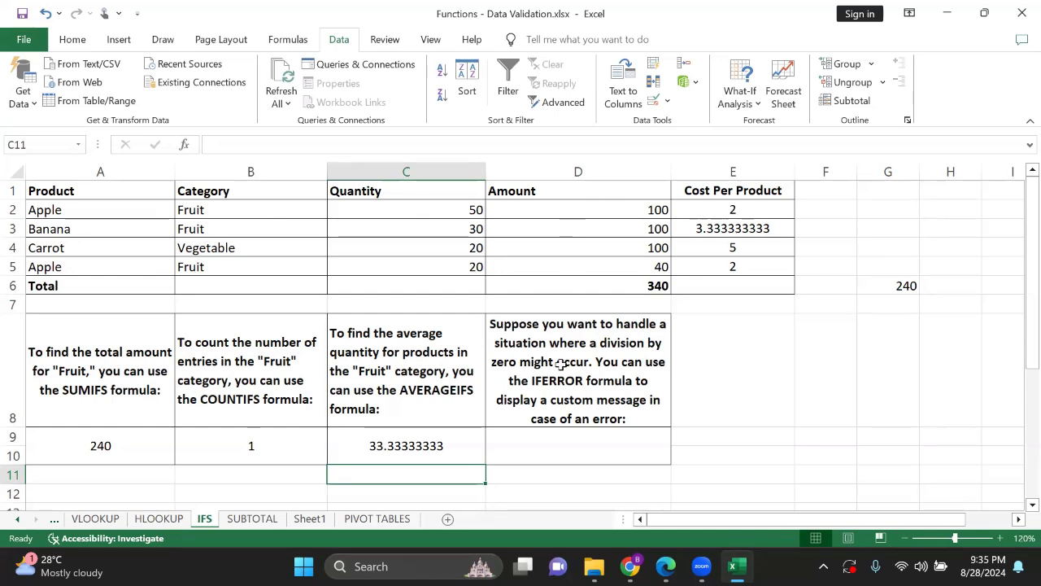
# Clear the Cost Per Product values in E2:E5 and select the first product, Apple, in A2
pyautogui.moveTo(729, 208); pyautogui.dragTo(730, 260)
pyautogui.press('Delete')
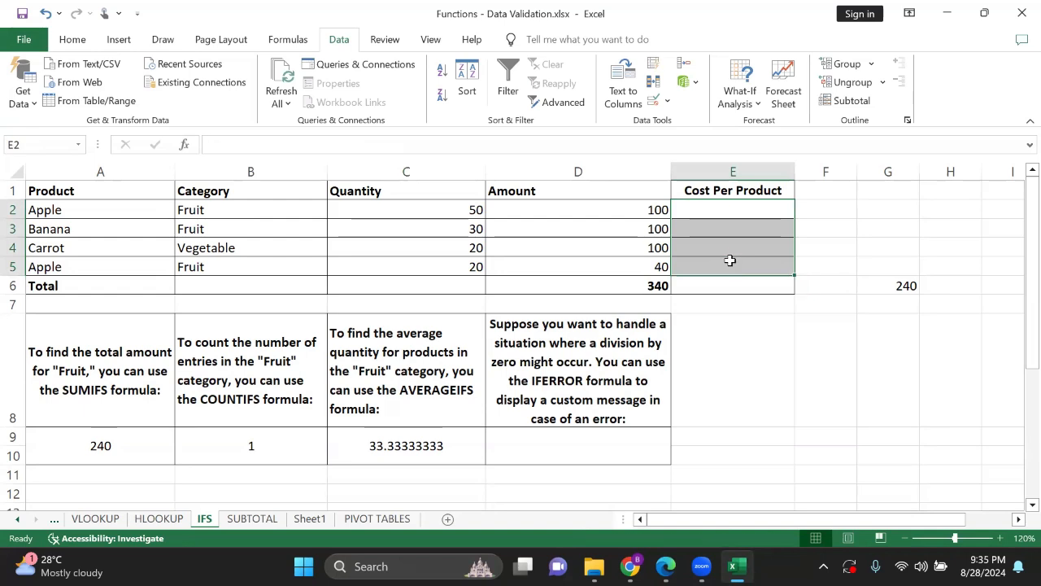
pyautogui.click(95, 209)
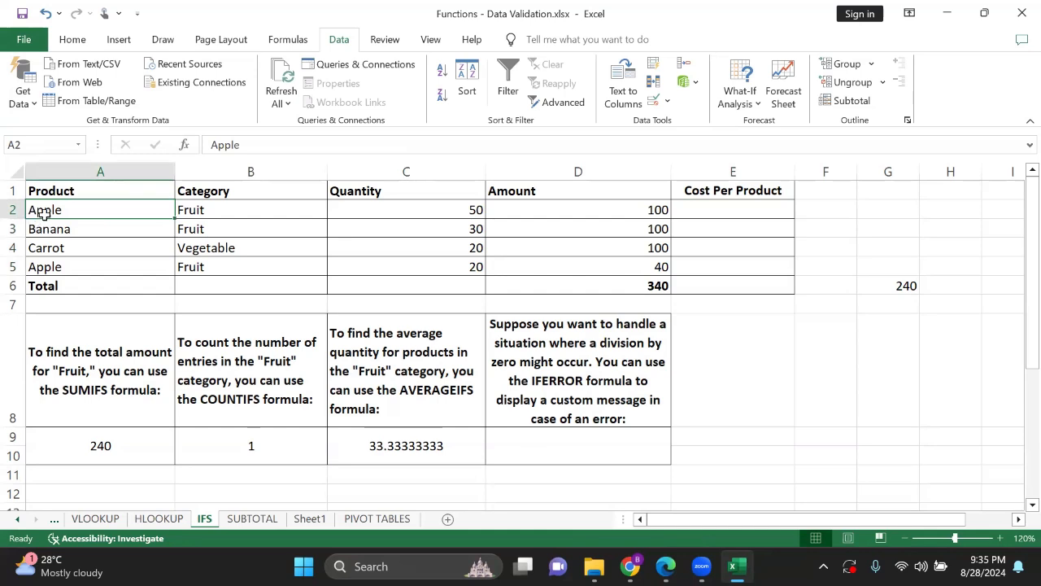
# Review Apple's quantity and amount, and compute its Cost Per Product in E2 by dividing D2 by C2
pyautogui.click(423, 209)
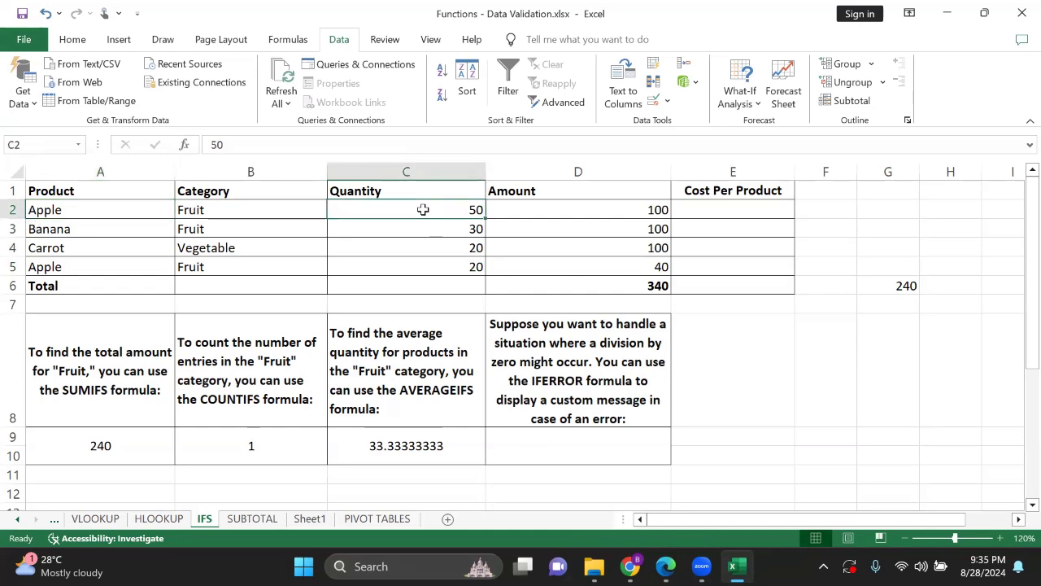
pyautogui.click(606, 207)
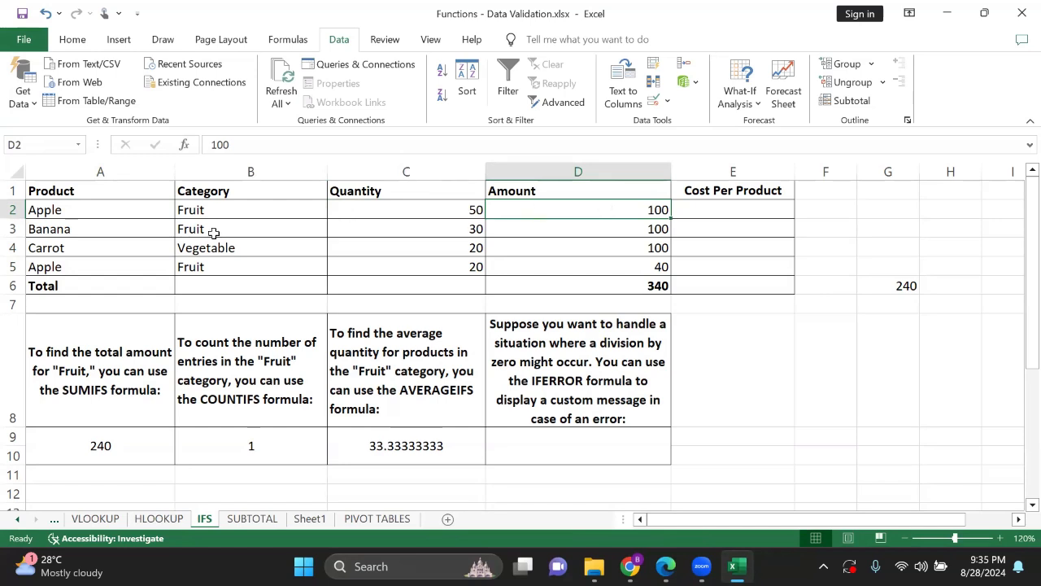
pyautogui.click(65, 211)
pyautogui.click(390, 208)
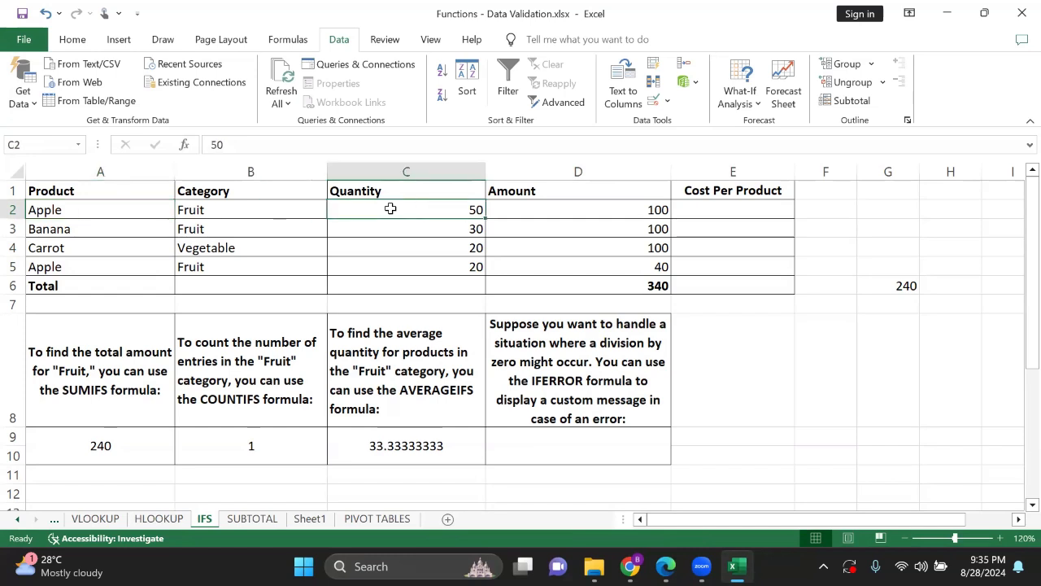
pyautogui.click(598, 212)
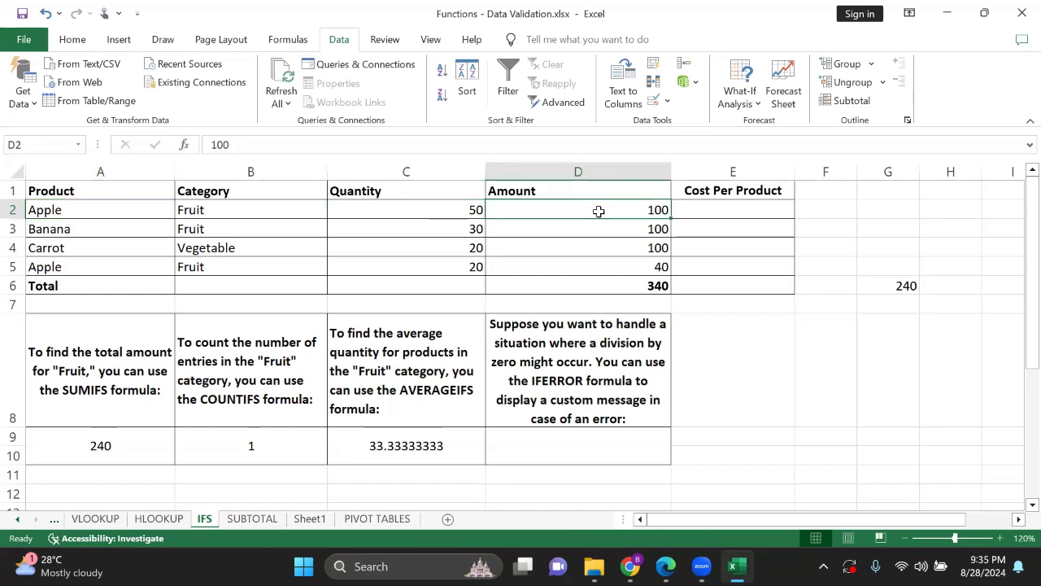
pyautogui.click(722, 212)
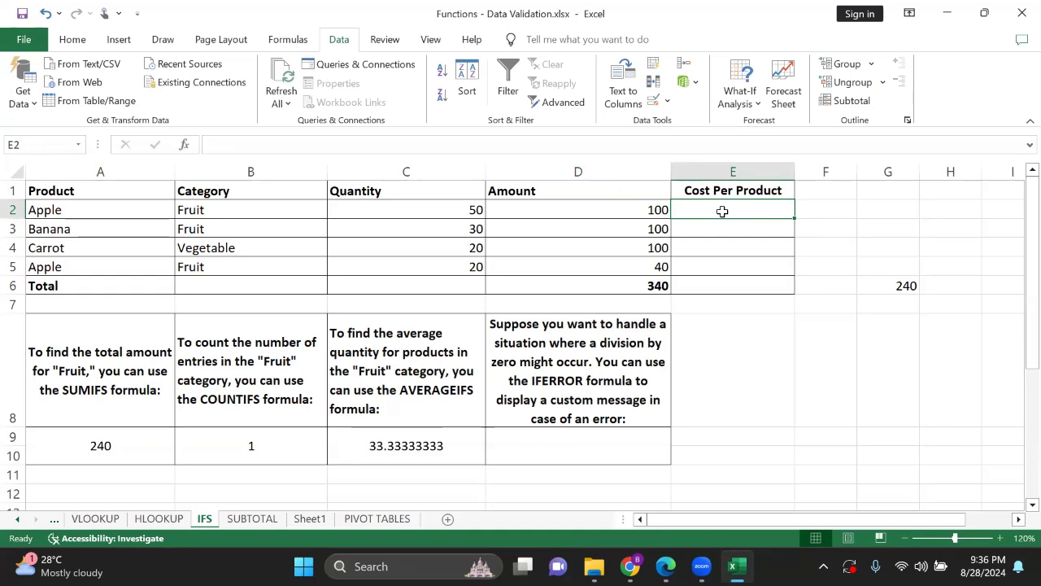
pyautogui.write('=')
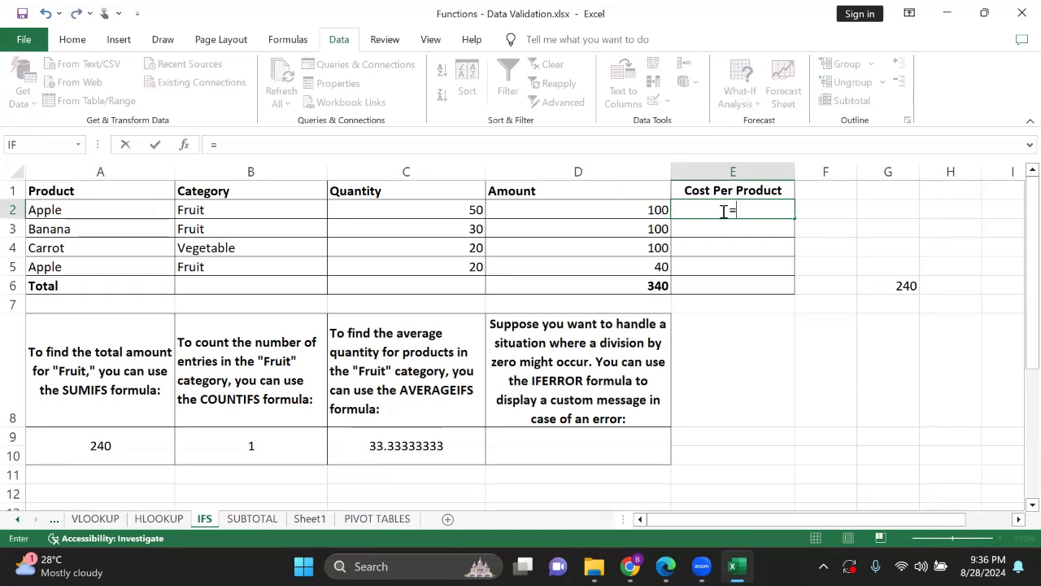
pyautogui.click(569, 209)
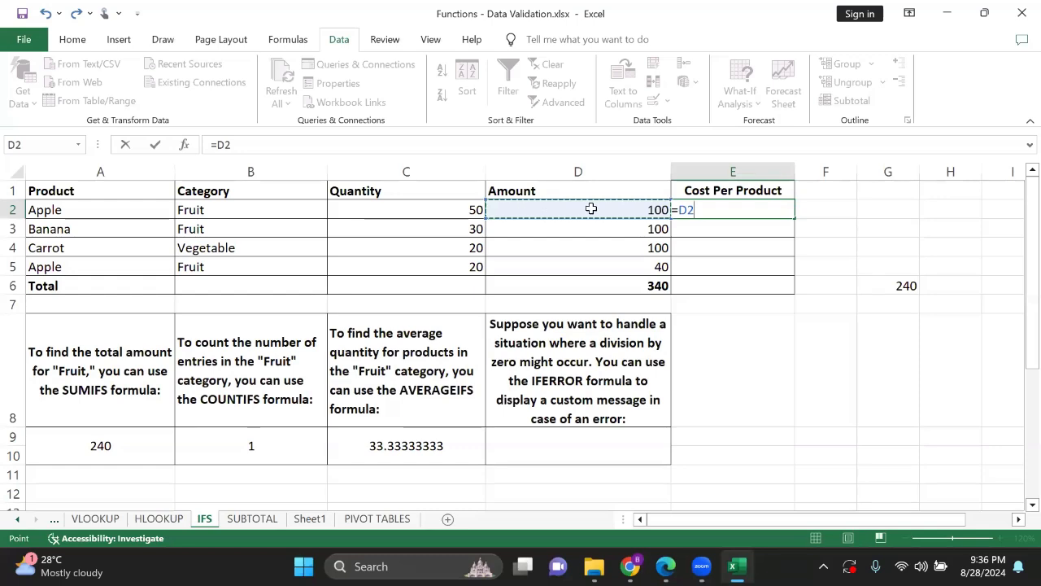
pyautogui.write('/')
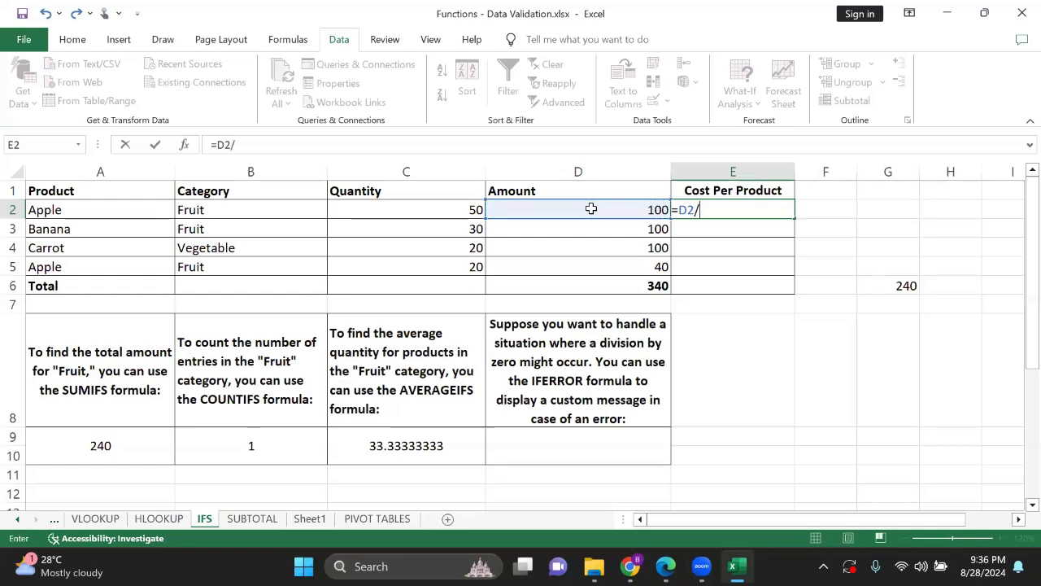
pyautogui.click(463, 210)
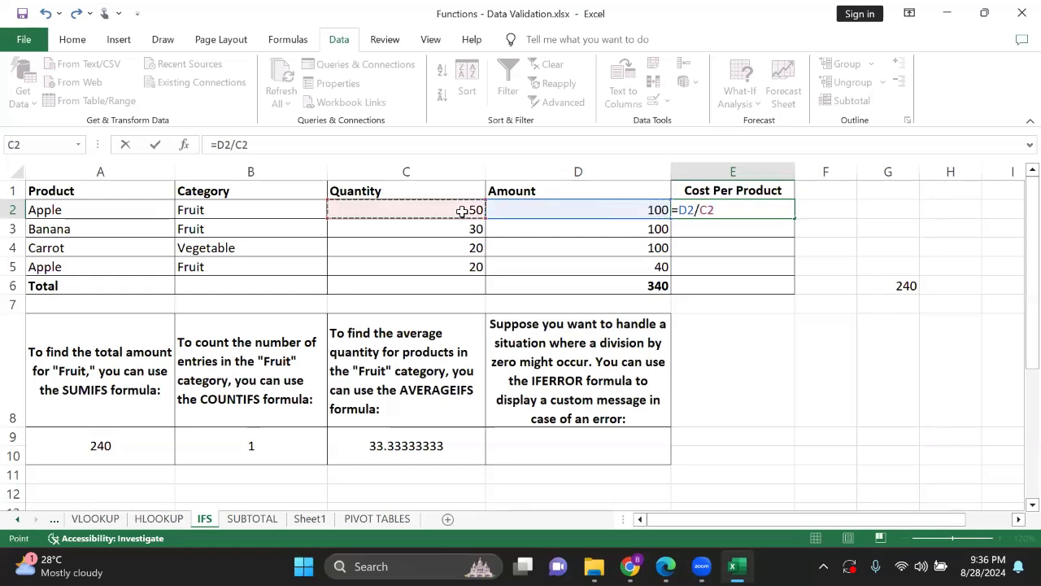
pyautogui.press('Return')
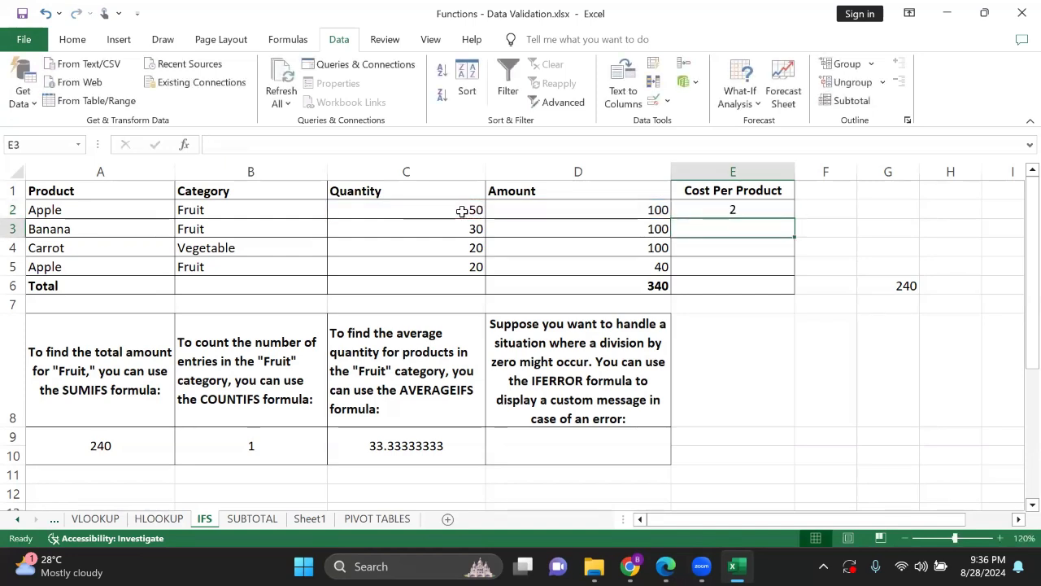
# Copy the E2 Cost Per Product formula down through E5 for the remaining products
pyautogui.click(735, 209)
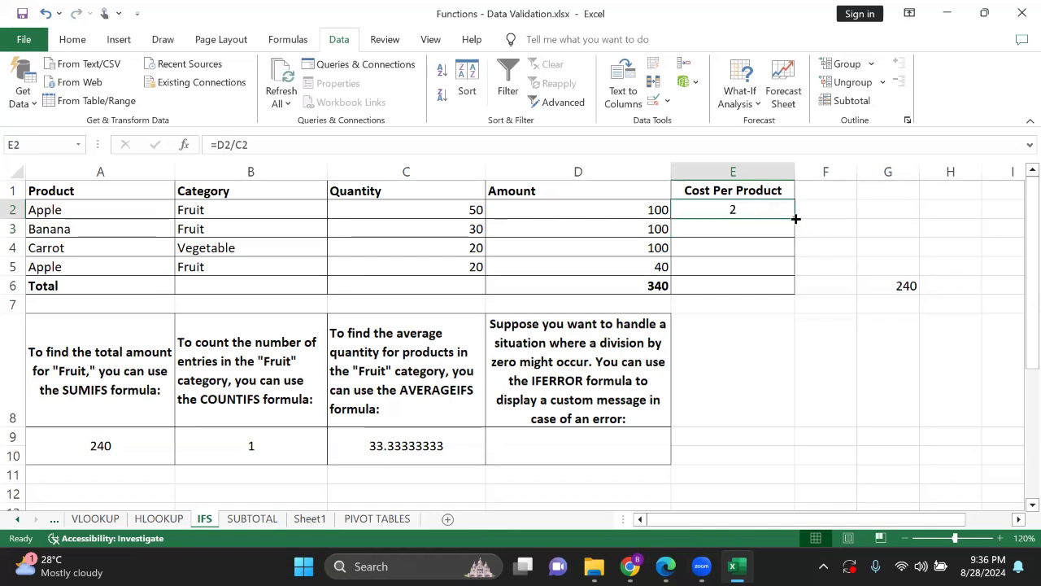
pyautogui.moveTo(795, 218); pyautogui.dragTo(795, 274)
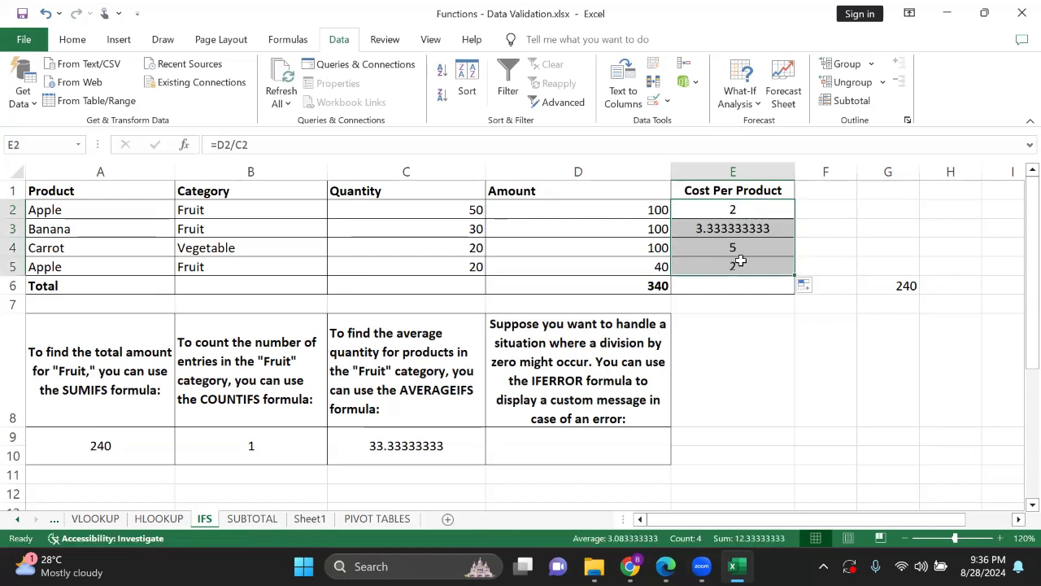
pyautogui.click(755, 214)
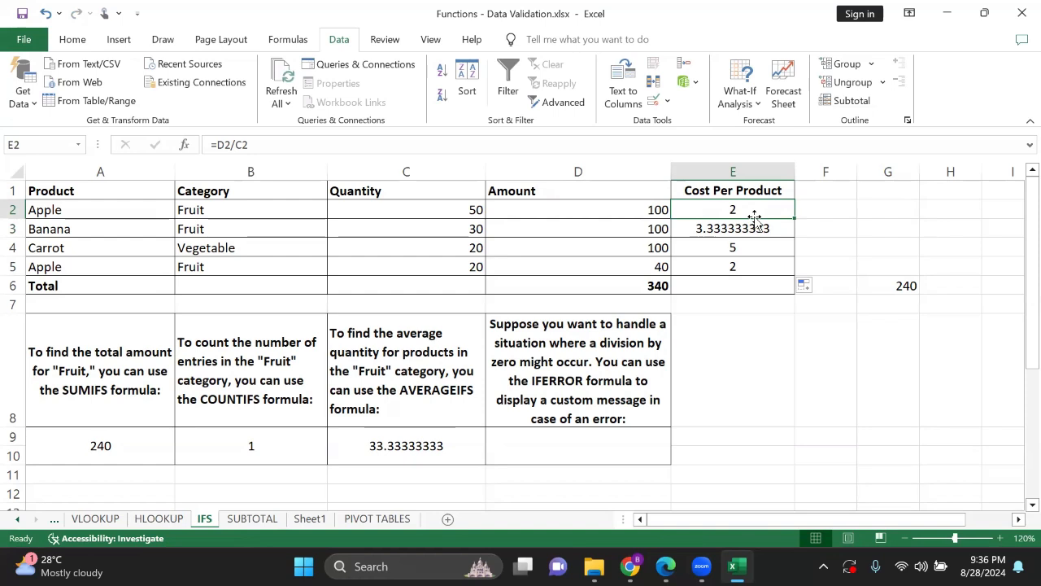
# Replace Carrot's quantity in C4 with the text ff
pyautogui.click(456, 228)
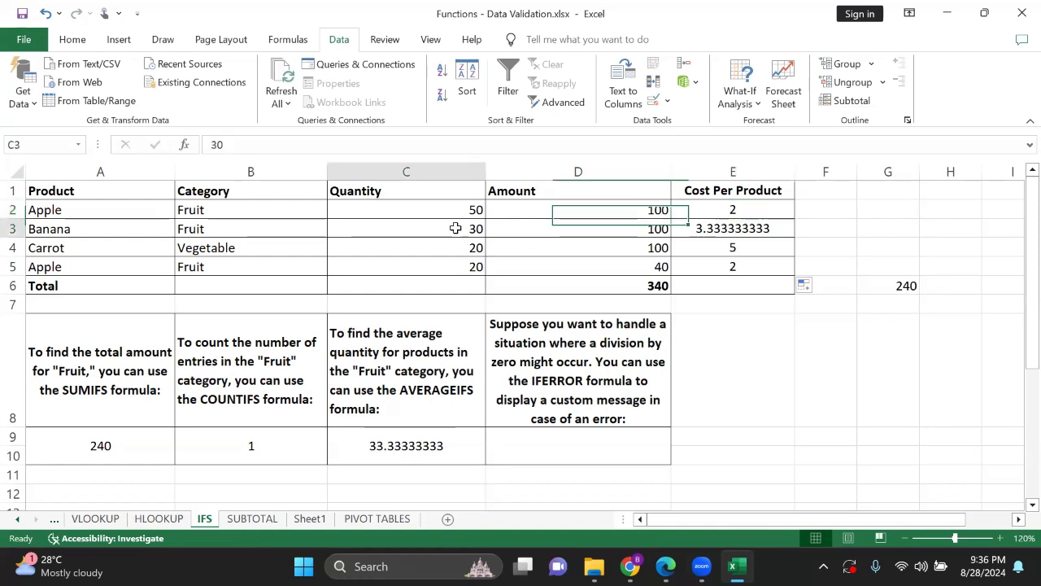
pyautogui.doubleClick(456, 246)
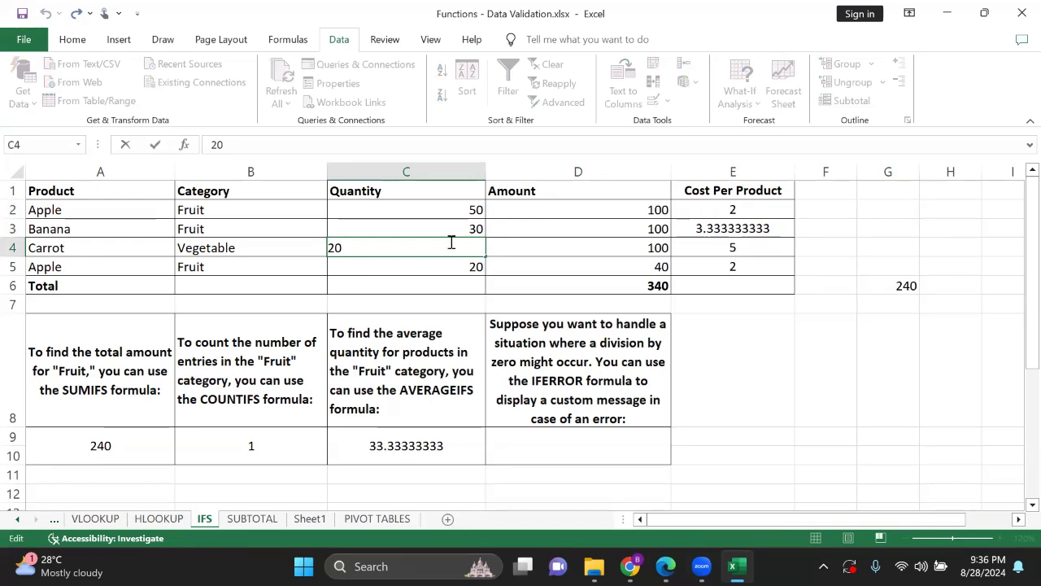
pyautogui.doubleClick(445, 244)
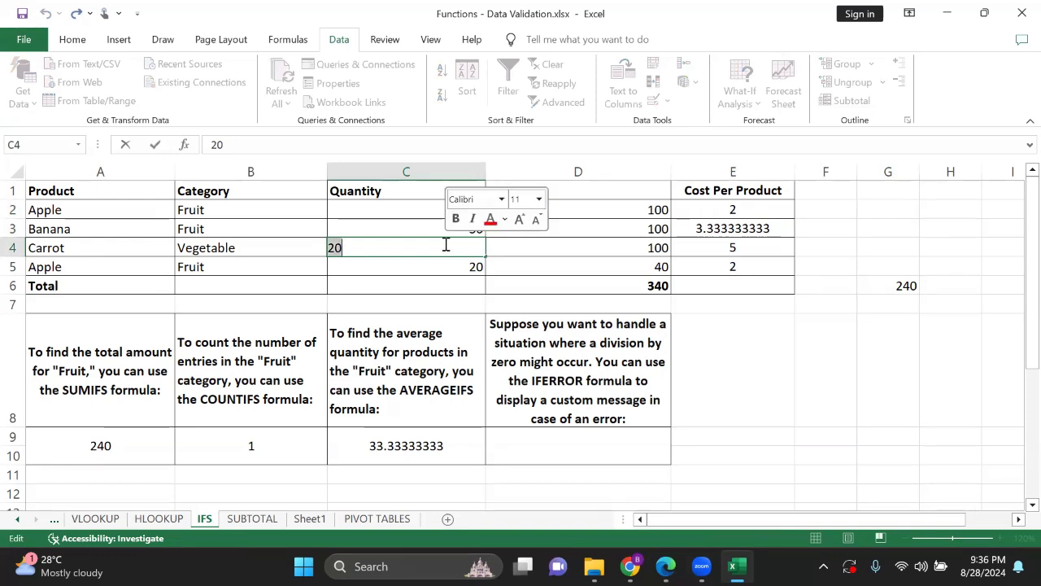
pyautogui.write('ff')
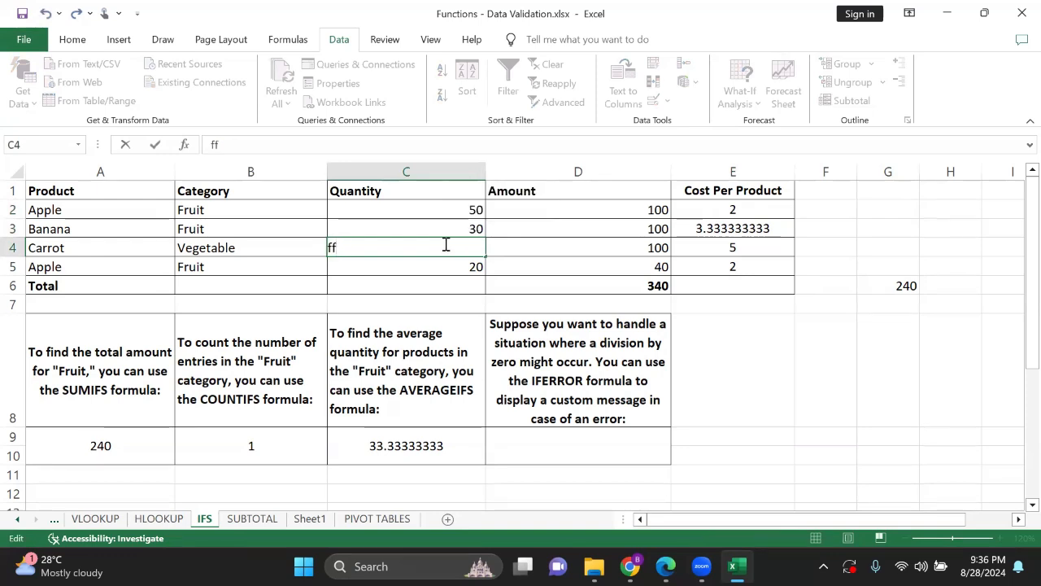
# Replace Banana's amount in D3 with the text dd
pyautogui.click(511, 229)
pyautogui.doubleClick(512, 230)
pyautogui.doubleClick(513, 229)
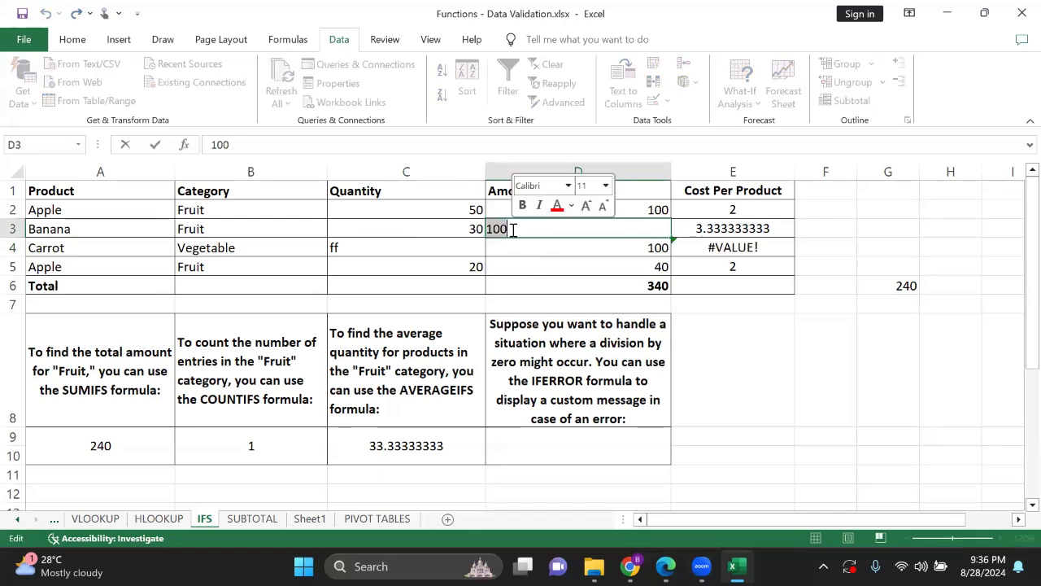
pyautogui.write('dd')
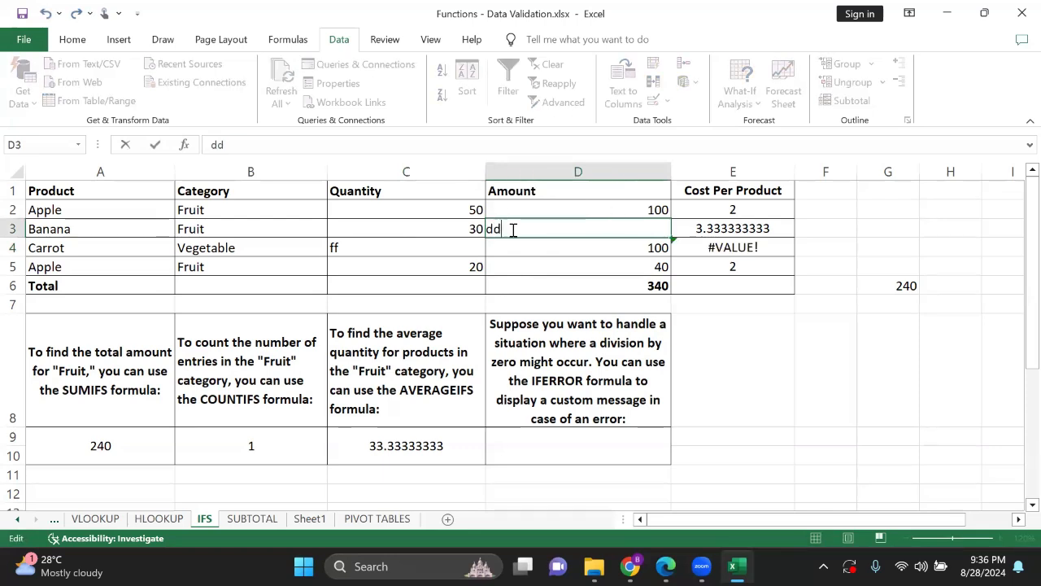
pyautogui.press('Return')
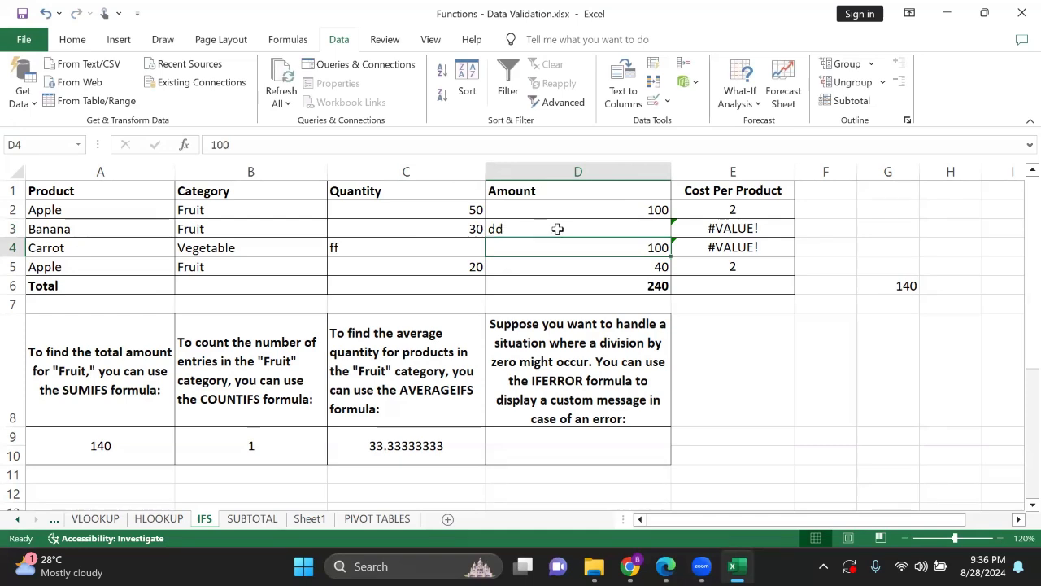
# Inspect the Banana and Carrot cost formulas in E3 and E4, and clear the Cost Per Product formulas in E2:E5
pyautogui.click(723, 232)
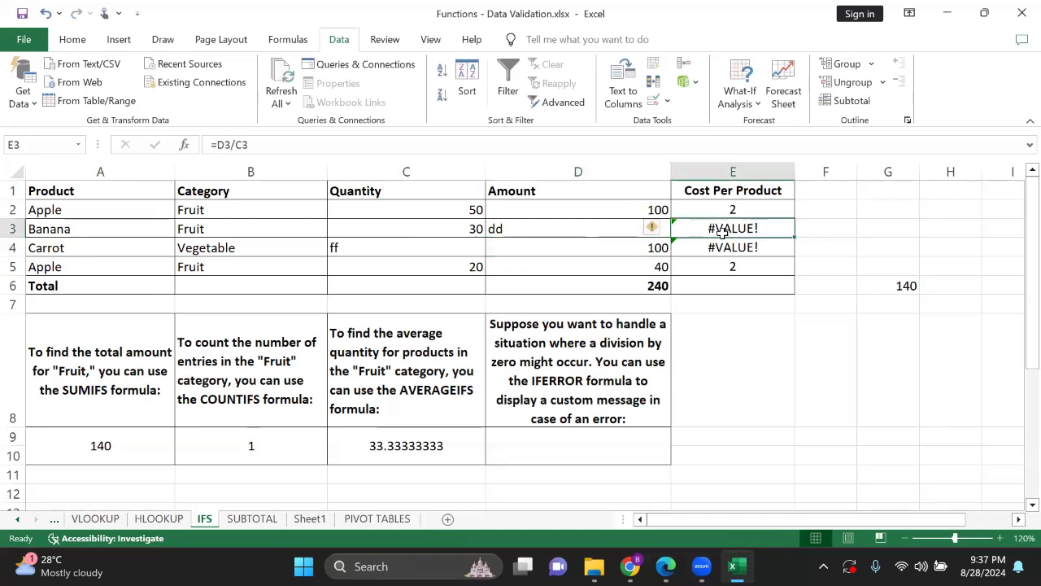
pyautogui.click(727, 249)
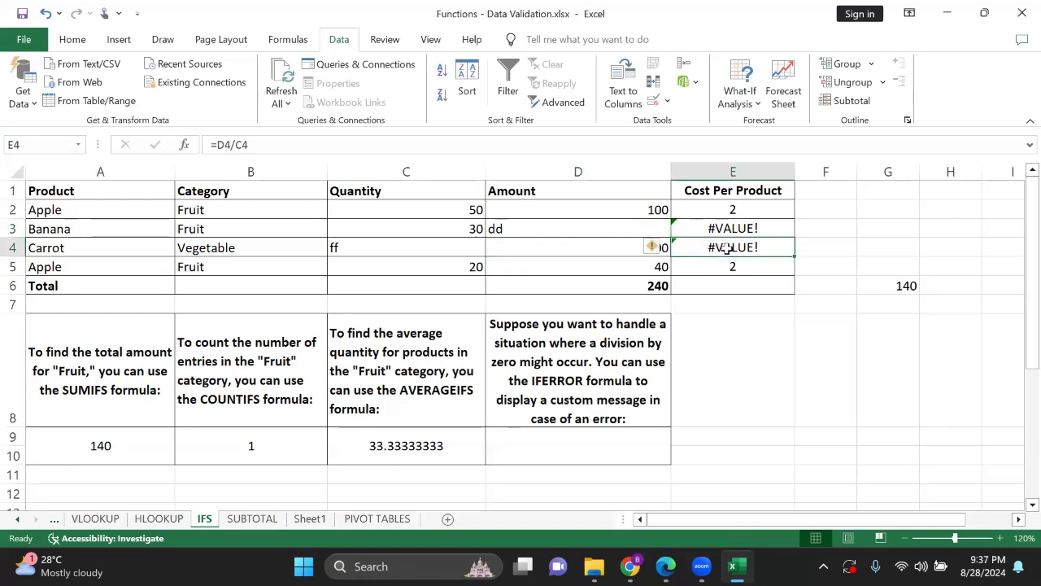
pyautogui.click(732, 230)
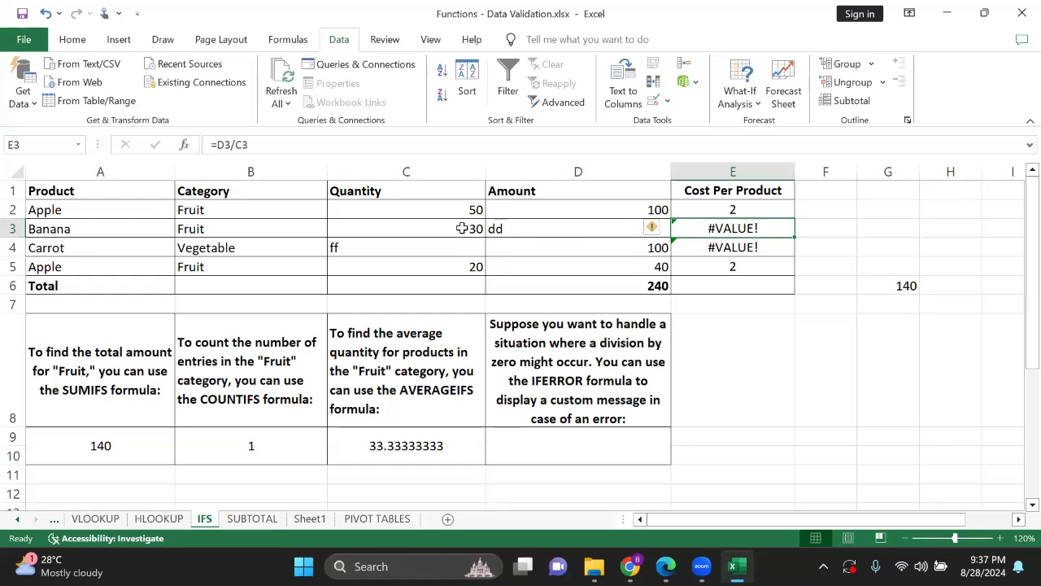
pyautogui.click(497, 229)
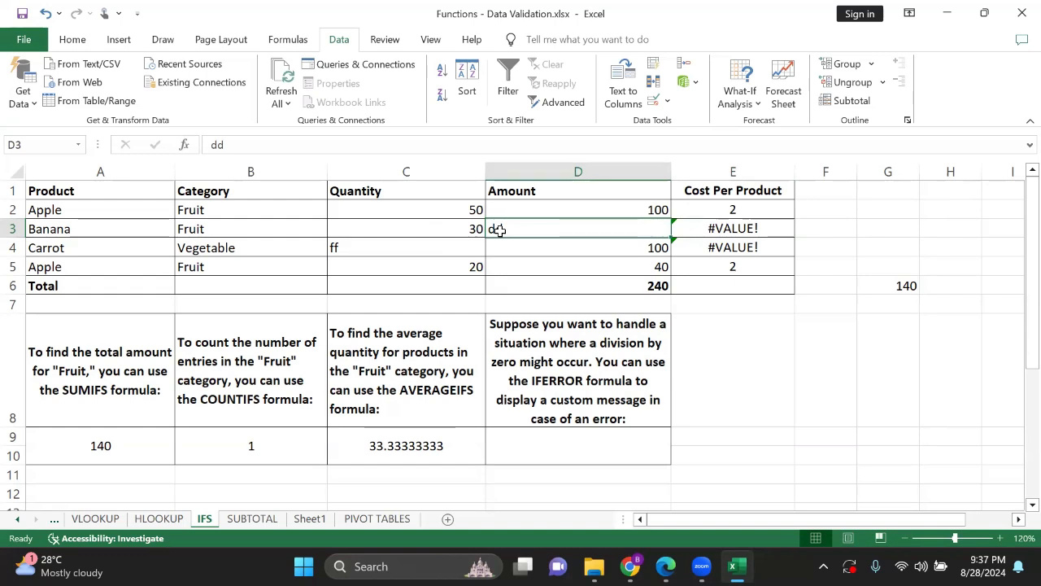
pyautogui.click(722, 229)
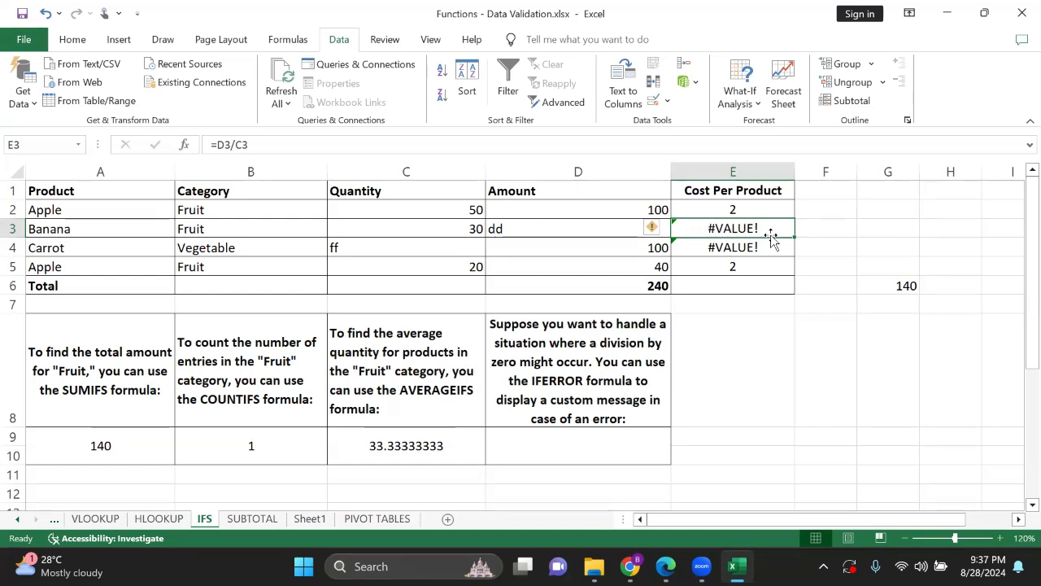
pyautogui.doubleClick(734, 209)
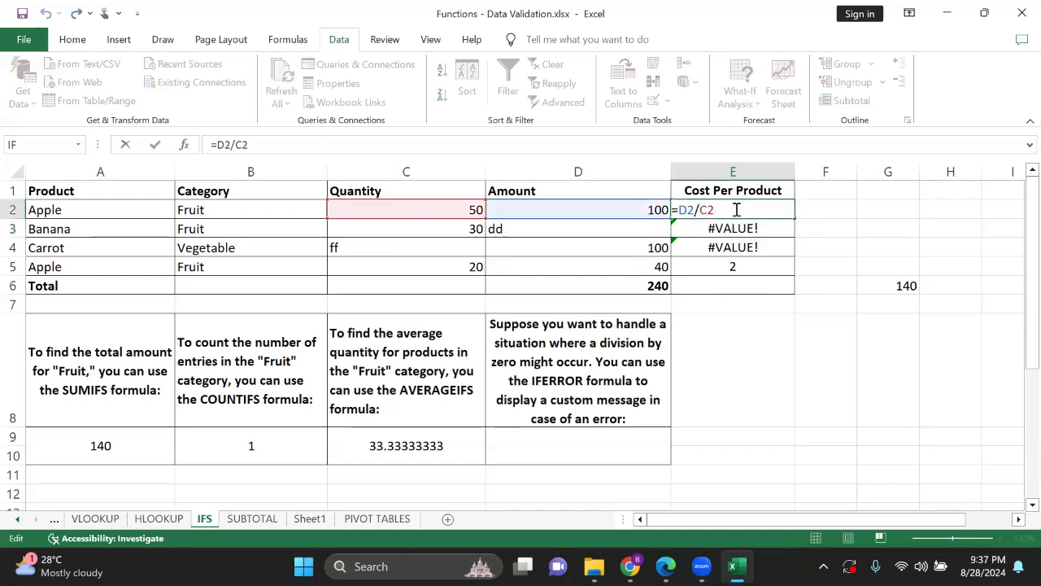
pyautogui.press('Return')
pyautogui.moveTo(735, 209); pyautogui.dragTo(743, 266)
pyautogui.press('Delete')
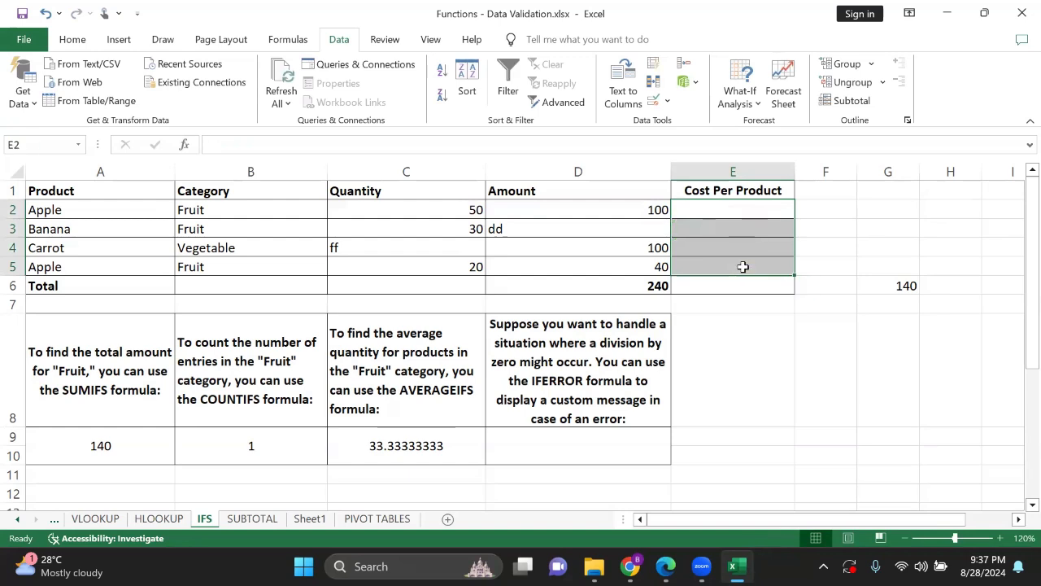
# Start an IFERROR formula in E2 with amount divided by quantity, D2/C2, as its value argument
pyautogui.click(676, 208)
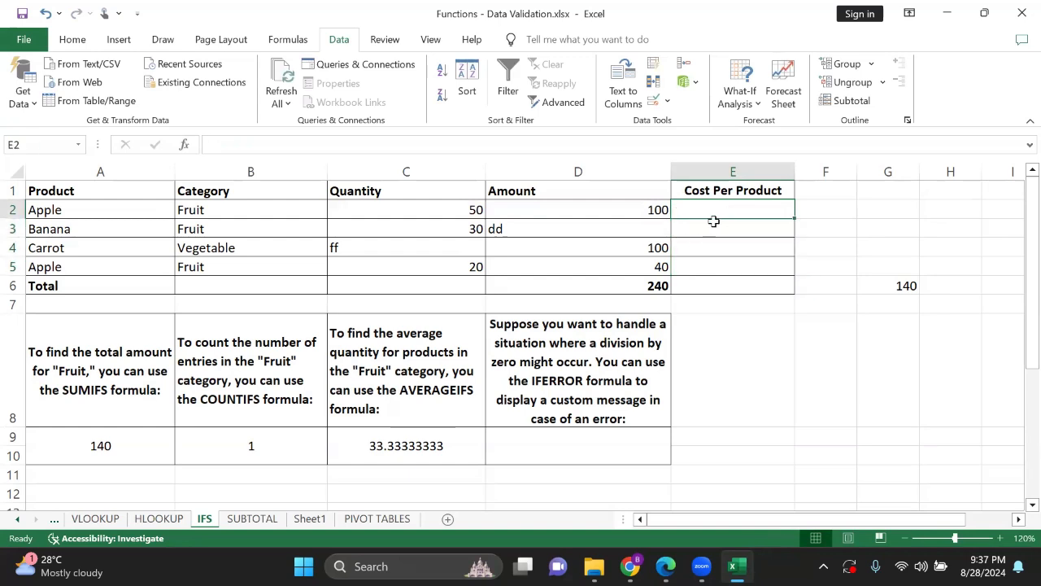
pyautogui.write('=')
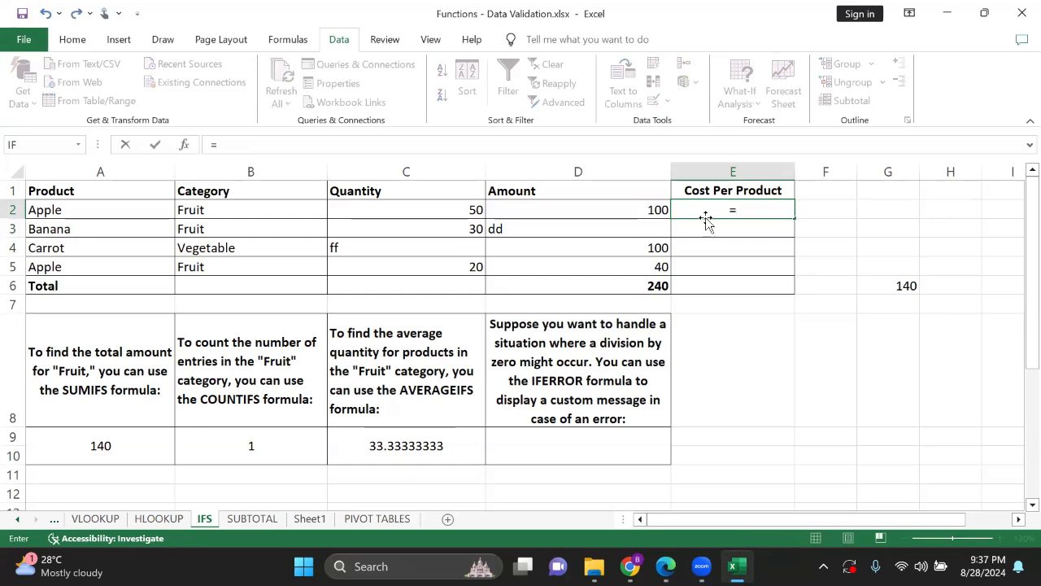
pyautogui.write('iferr')
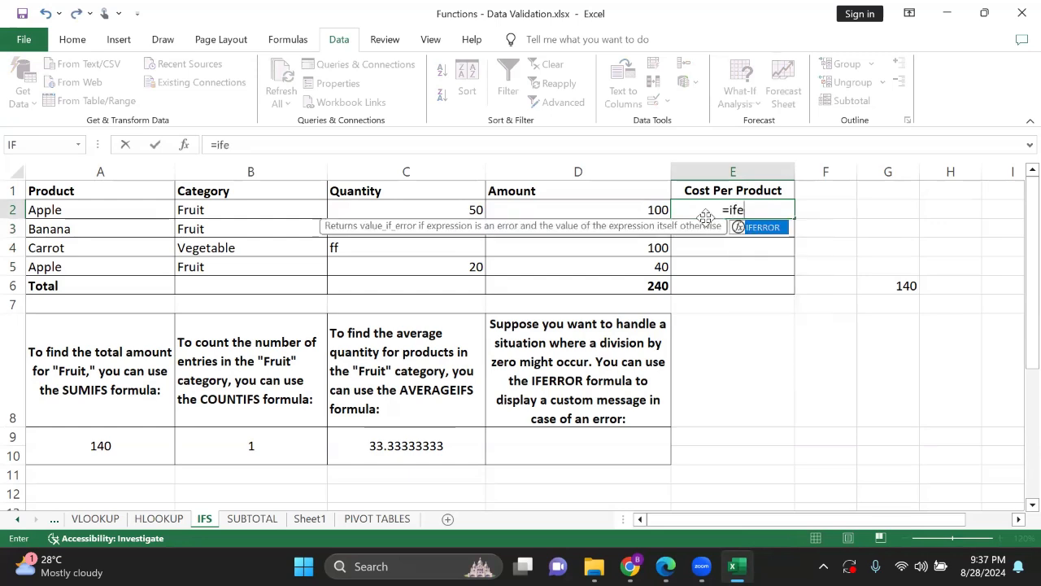
pyautogui.doubleClick(750, 228)
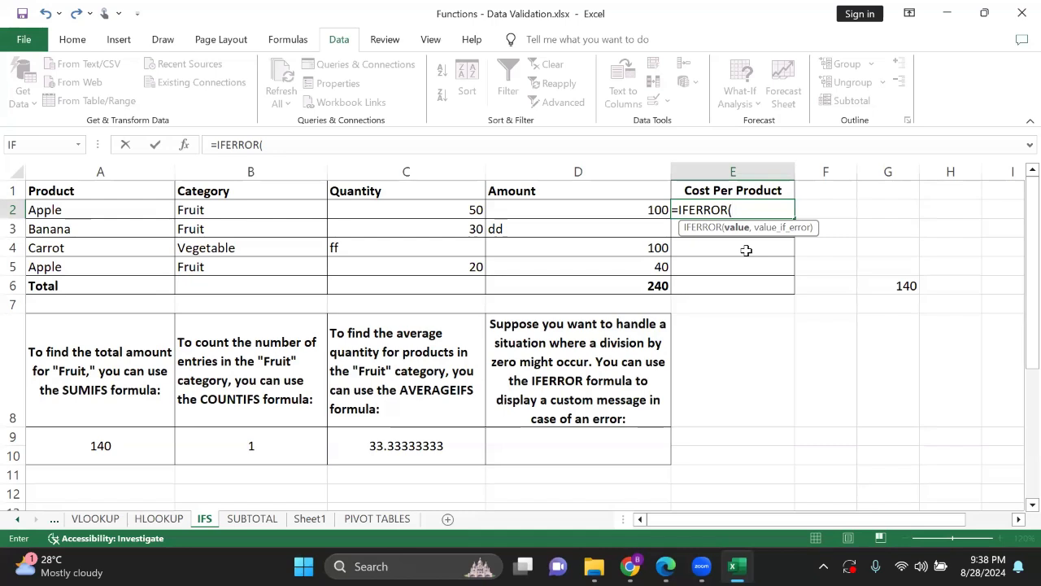
pyautogui.click(600, 210)
pyautogui.write('/')
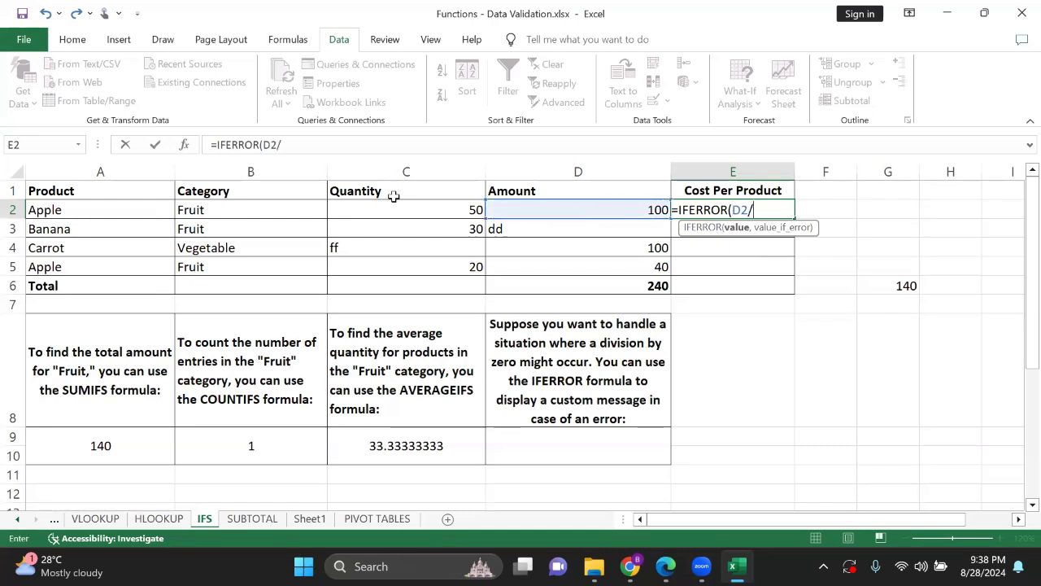
pyautogui.click(436, 213)
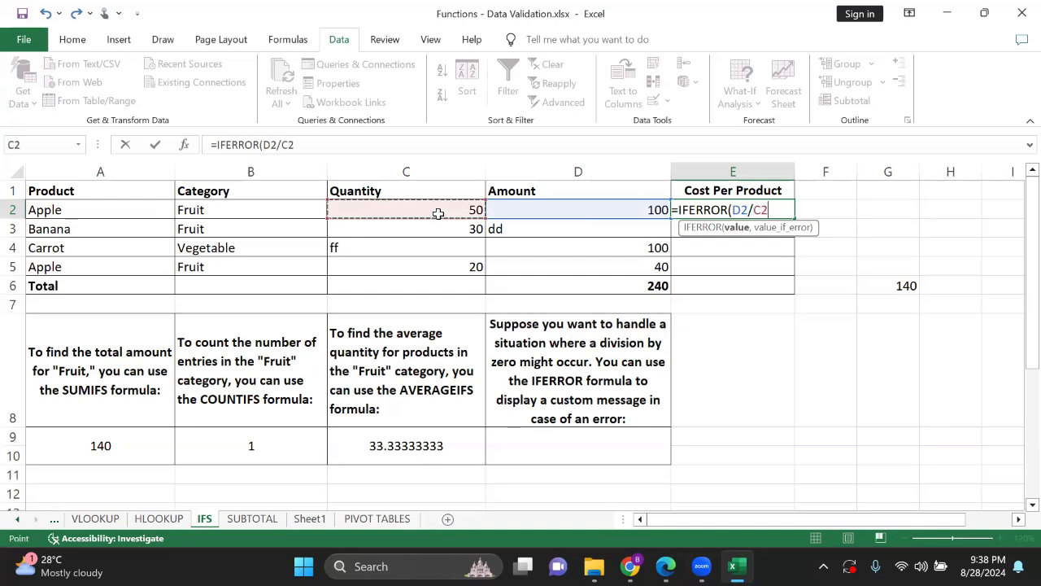
# Complete the IFERROR formula in E2 with "check the cell" as the text returned on an error
pyautogui.write(',')
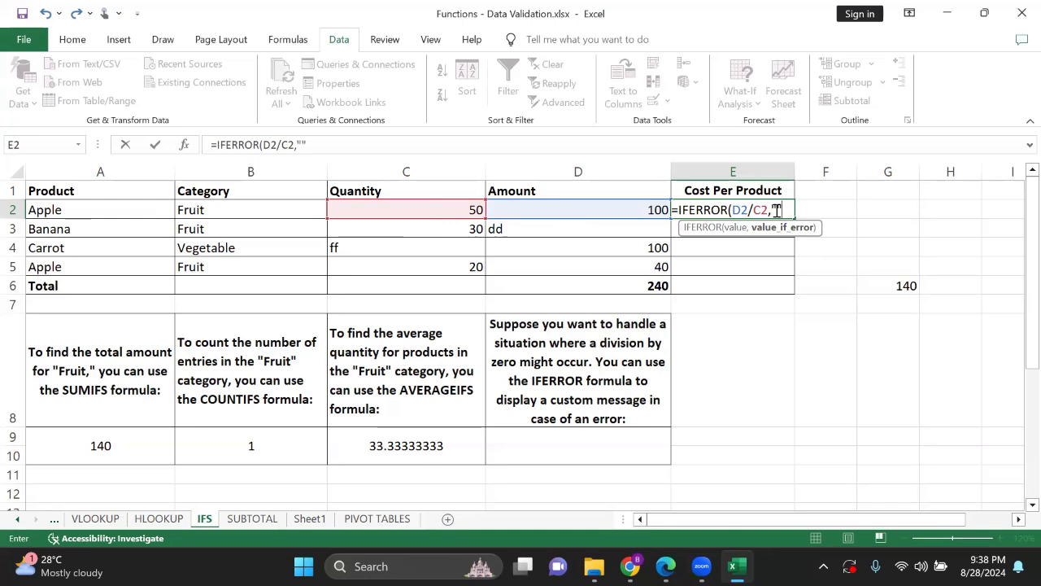
pyautogui.press('Left')
pyautogui.doubleClick(777, 211)
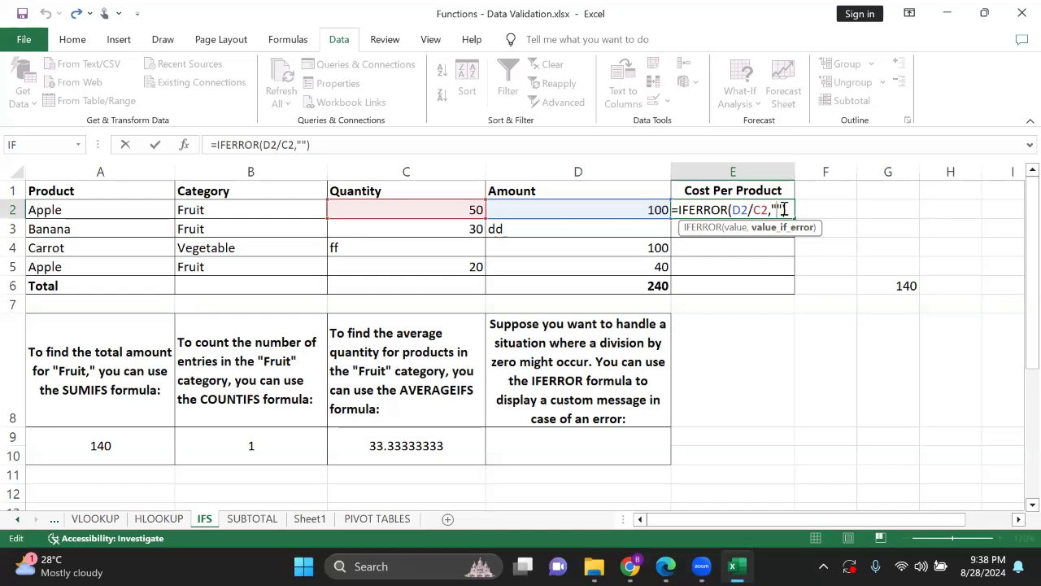
pyautogui.write('check ')
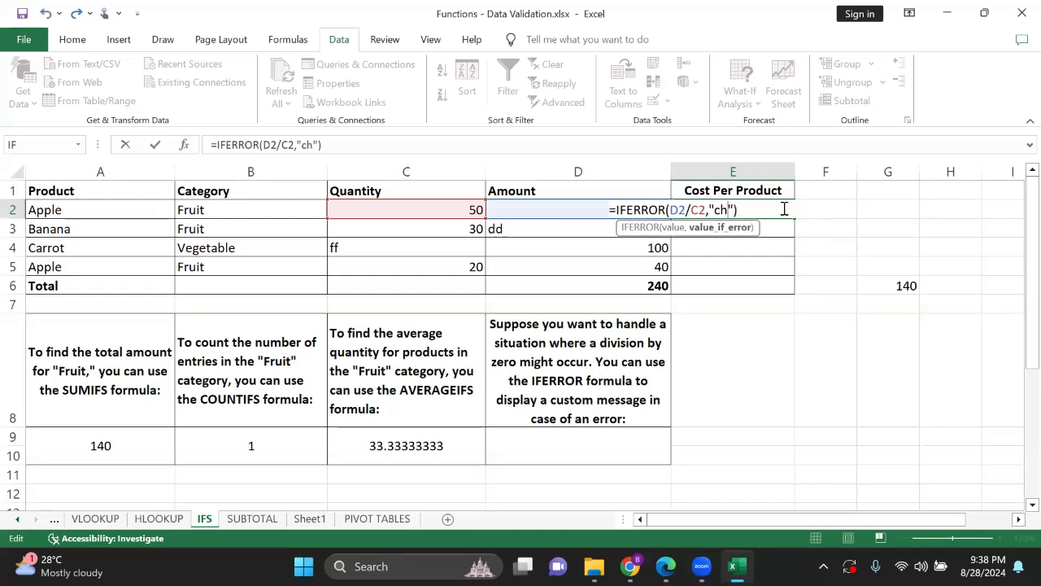
pyautogui.write('the cell')
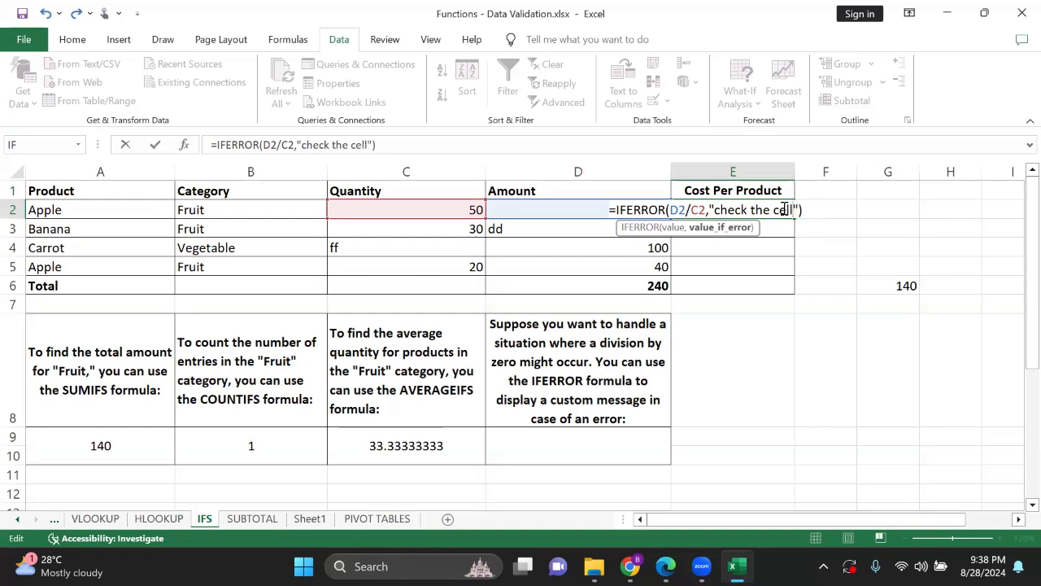
pyautogui.press('Return')
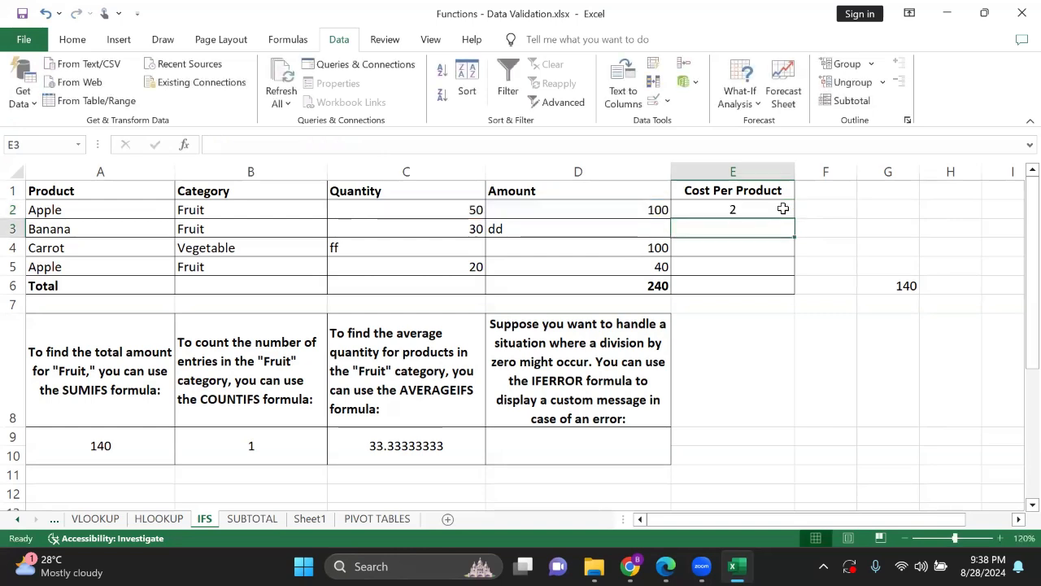
# Fill the IFERROR formula from E2 down through E5 in the Cost Per Product column
pyautogui.click(735, 208)
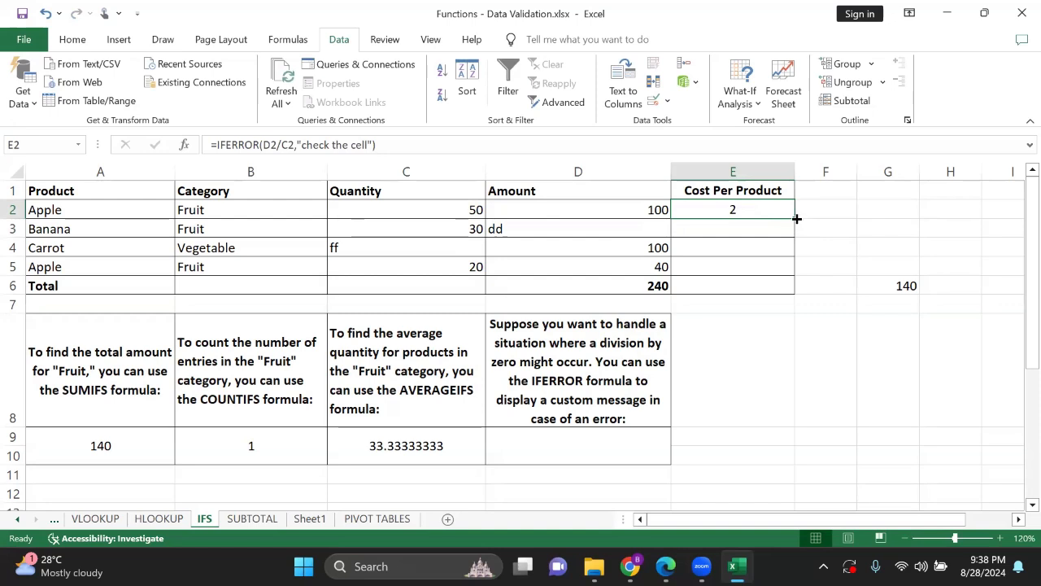
pyautogui.moveTo(798, 221); pyautogui.dragTo(795, 273)
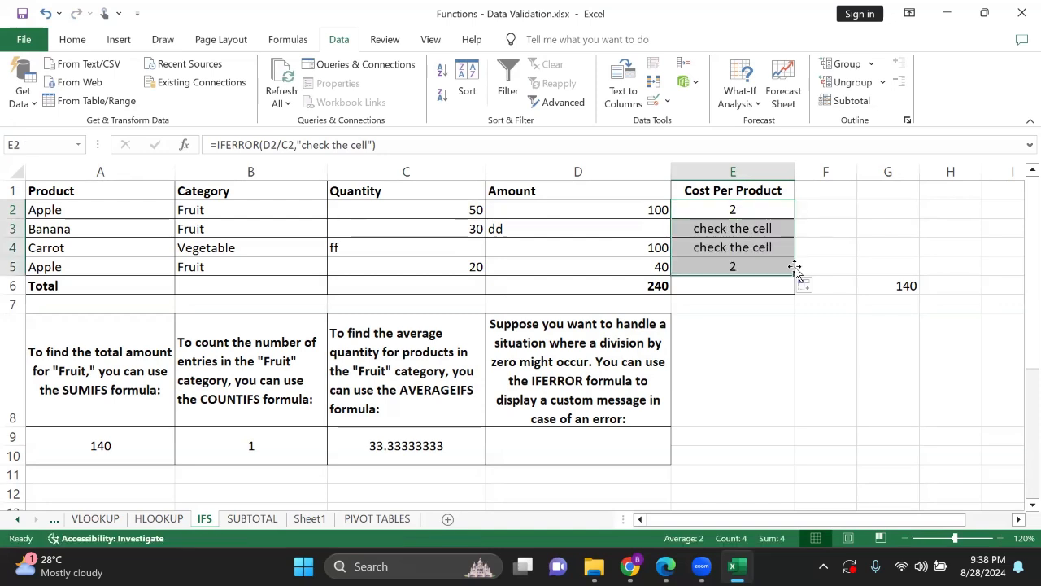
pyautogui.click(775, 208)
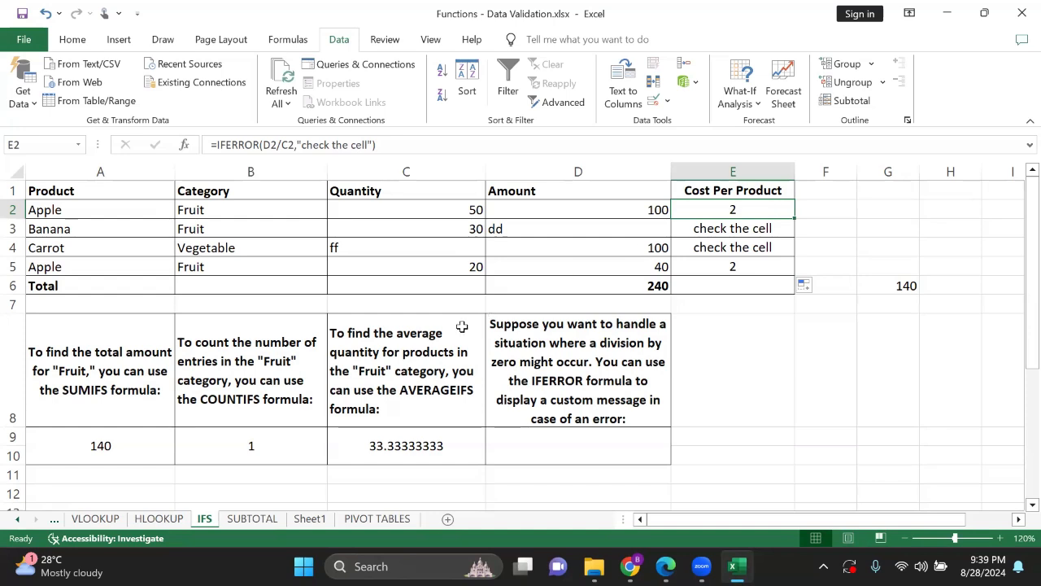
# On the SUBTOTAL sheet, remove all existing subtotals from the sales table in B2:C23
pyautogui.click(250, 518)
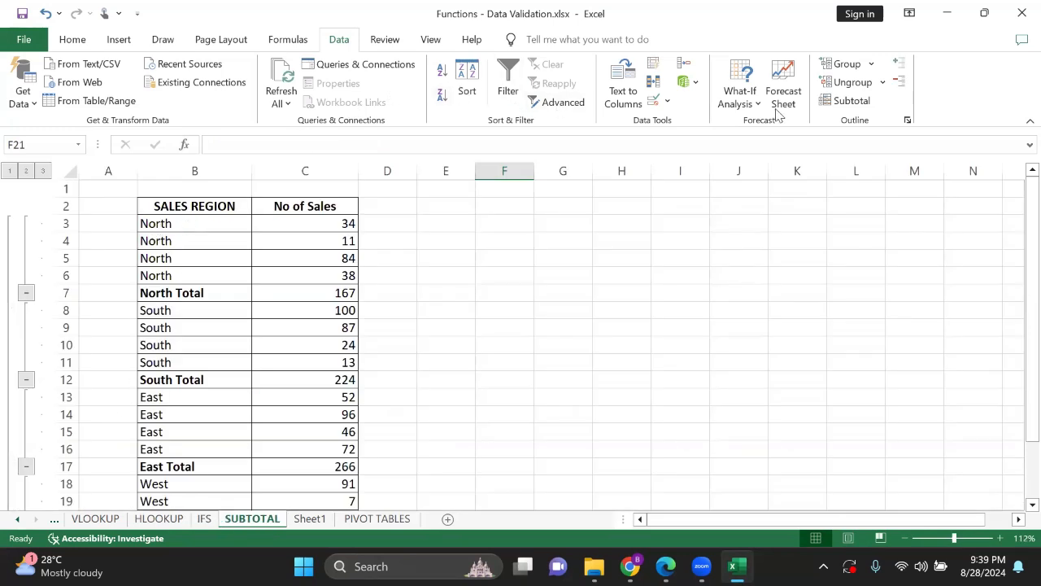
pyautogui.click(852, 100)
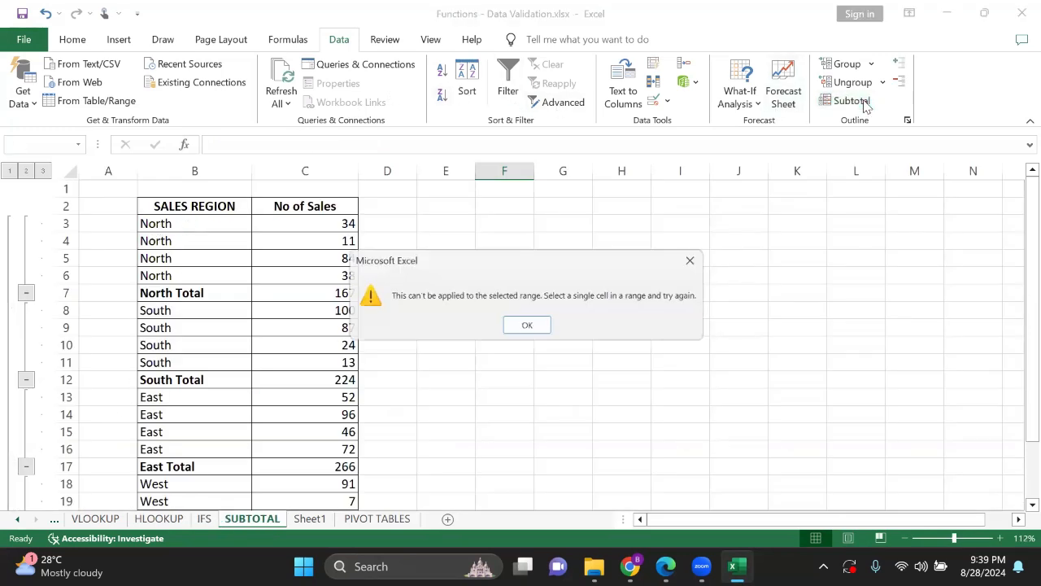
pyautogui.click(529, 325)
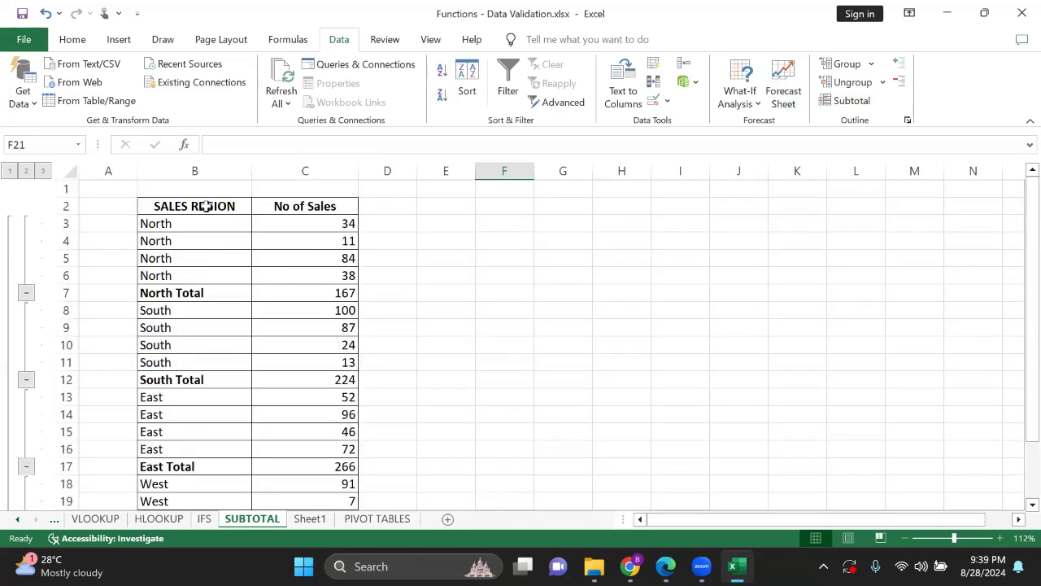
pyautogui.moveTo(195, 207); pyautogui.dragTo(326, 482)
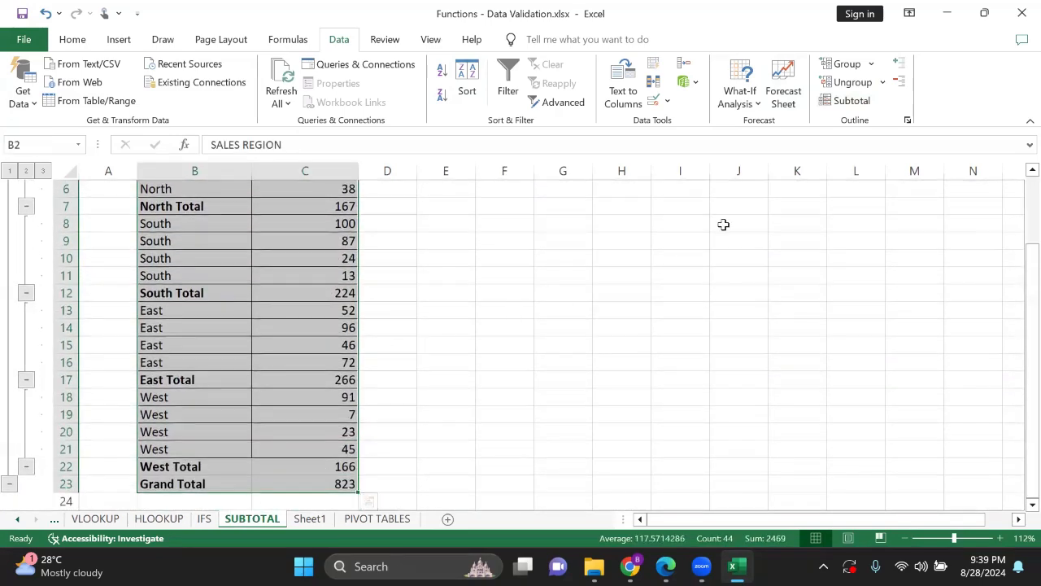
pyautogui.click(844, 102)
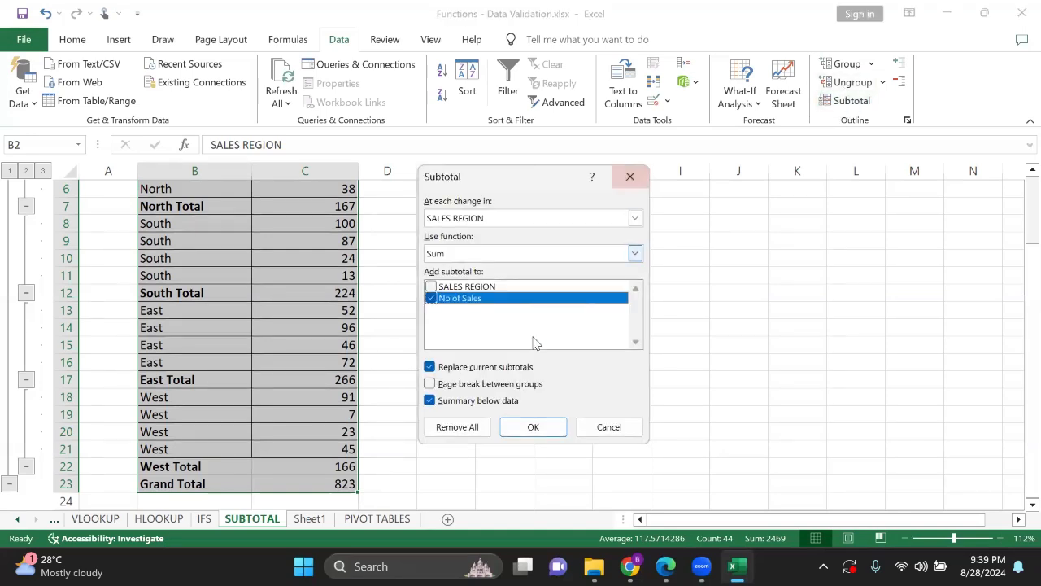
pyautogui.click(456, 425)
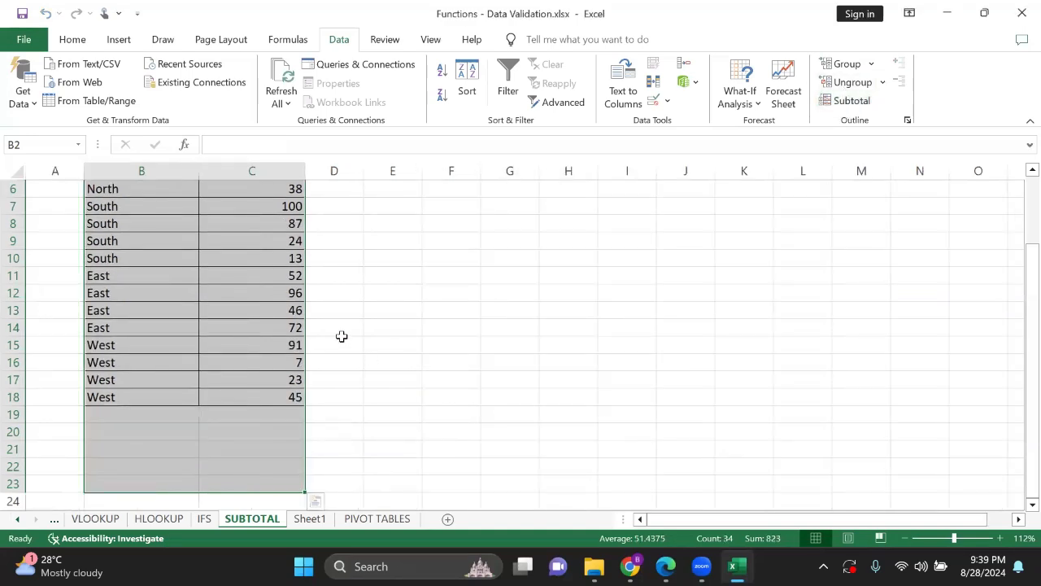
# Examine the ungrouped sales table, checking how the region rows are arranged and where North changes to South
pyautogui.scroll(2, 341, 336)
pyautogui.click(320, 204)
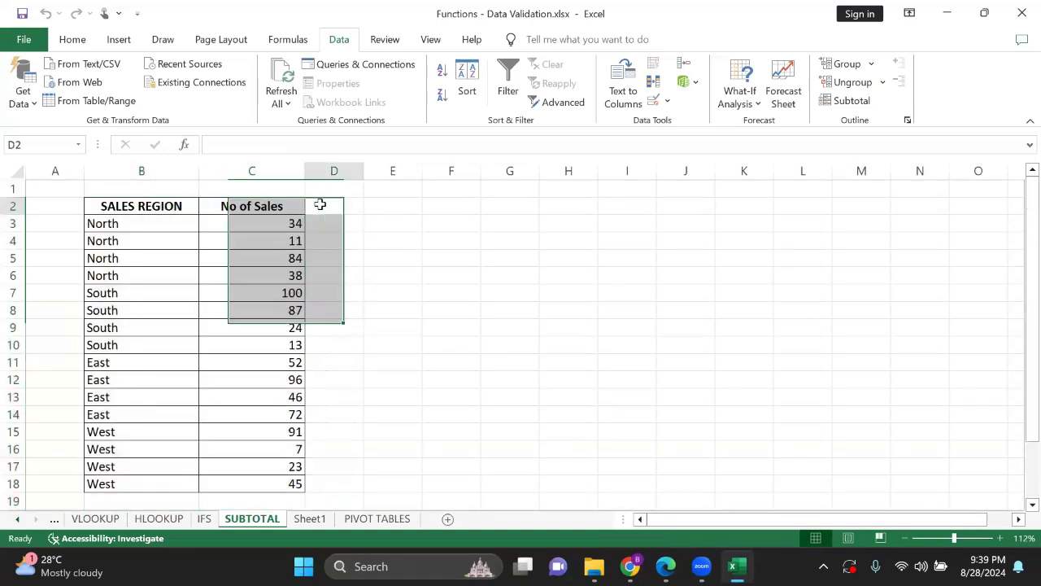
pyautogui.moveTo(142, 171); pyautogui.dragTo(211, 170)
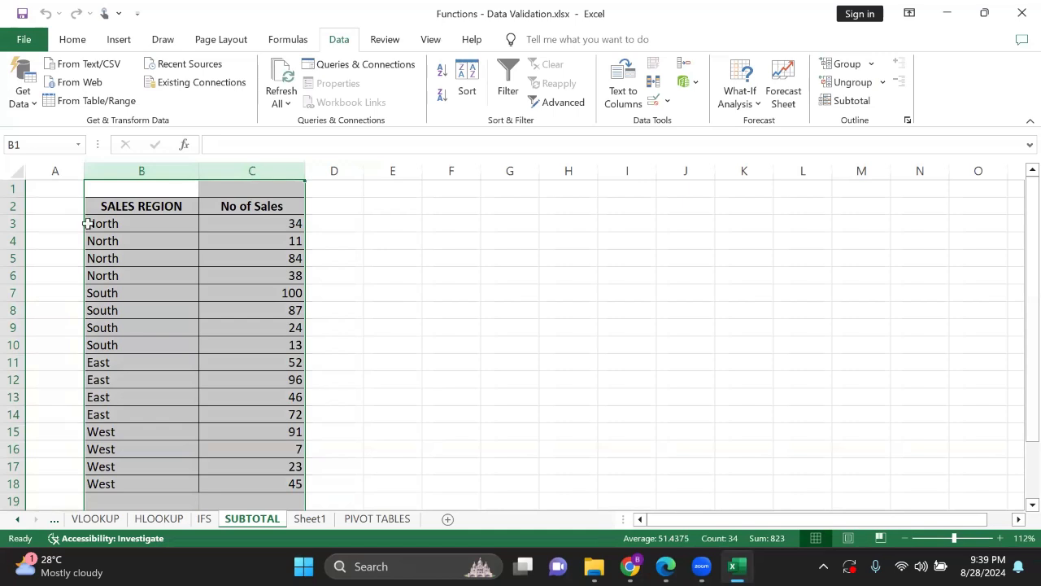
pyautogui.moveTo(102, 222); pyautogui.dragTo(184, 269)
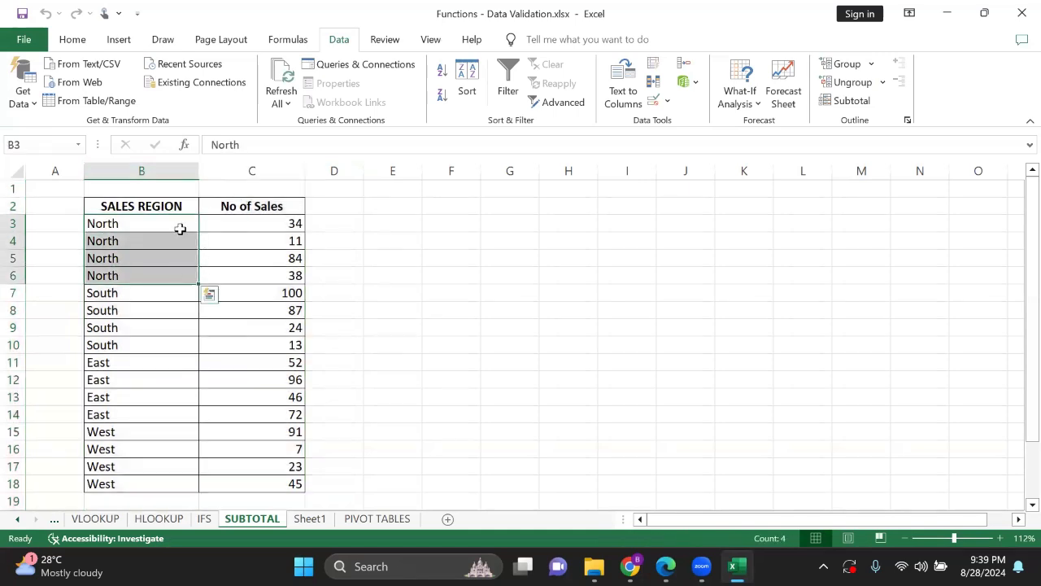
pyautogui.moveTo(179, 227); pyautogui.dragTo(276, 469)
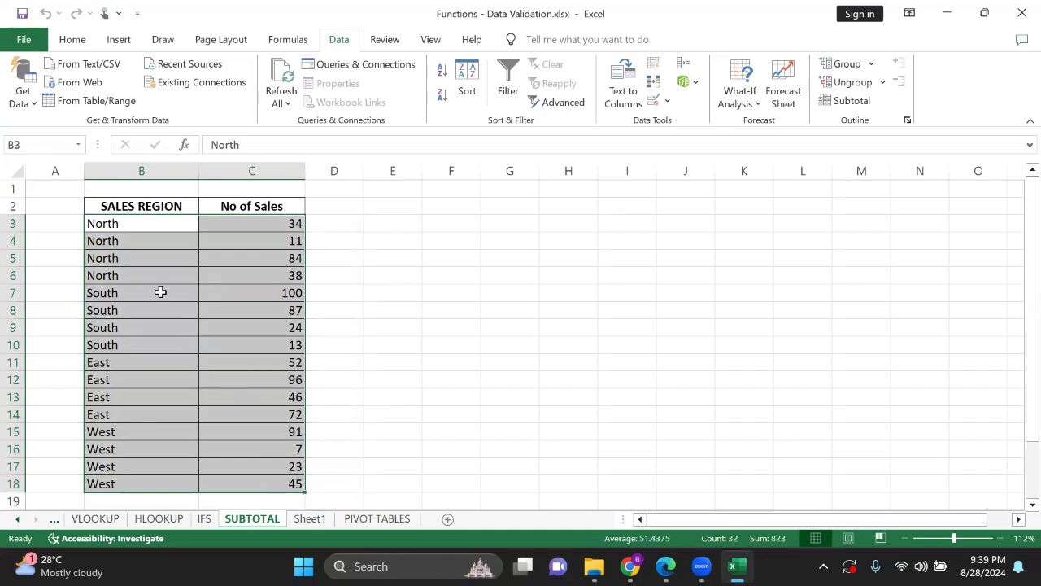
pyautogui.click(160, 277)
pyautogui.click(147, 293)
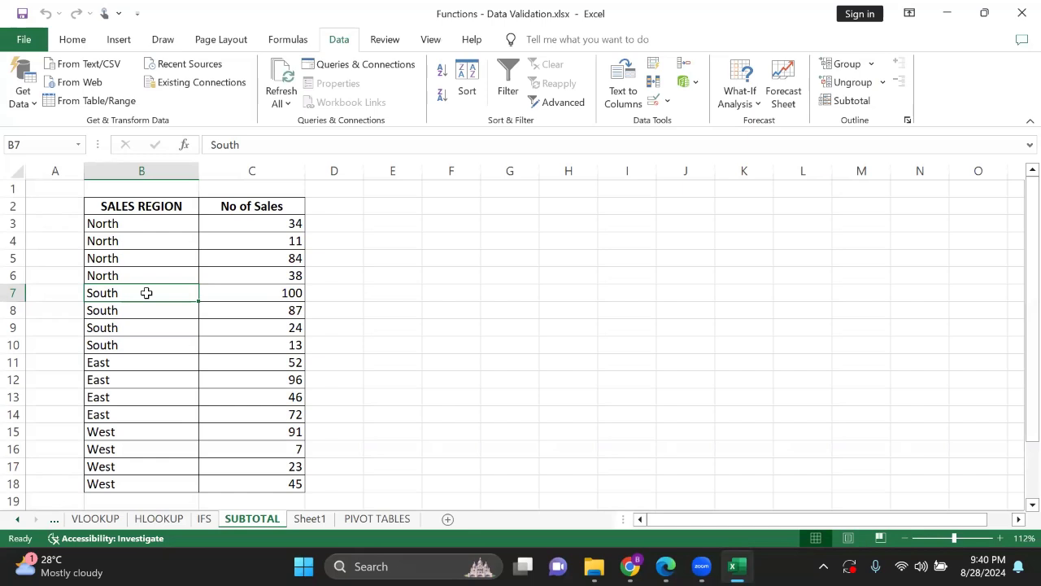
pyautogui.moveTo(151, 221); pyautogui.dragTo(156, 276)
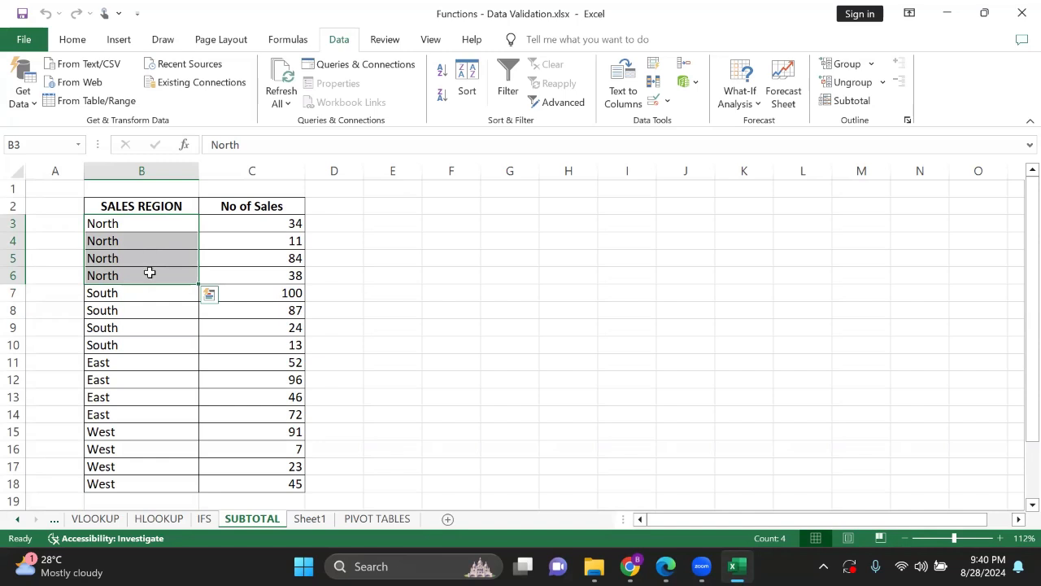
pyautogui.click(149, 272)
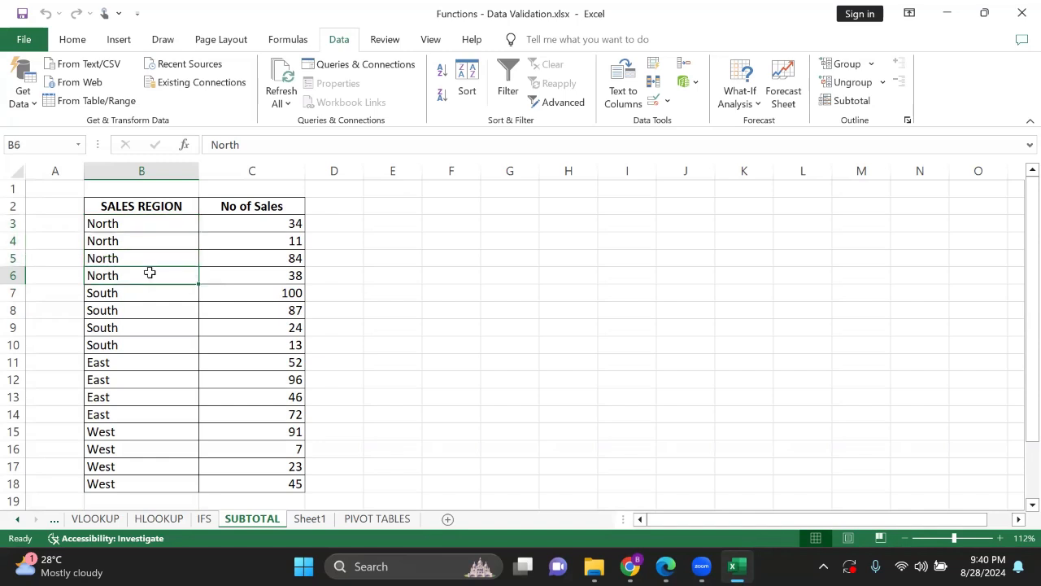
# Insert an entire blank row above the first South entry, at row 7
pyautogui.click(136, 297)
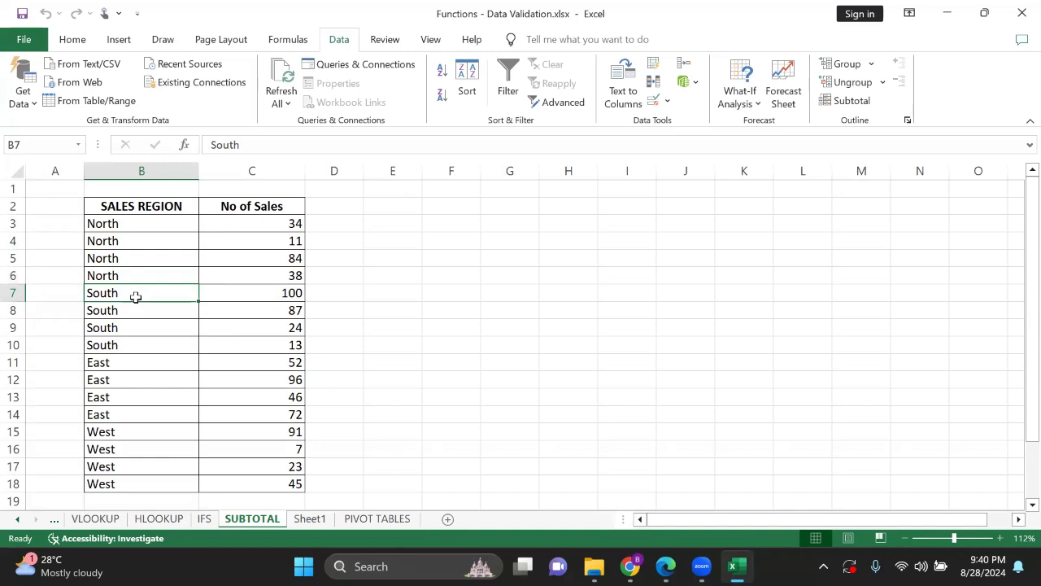
pyautogui.rightClick(136, 297)
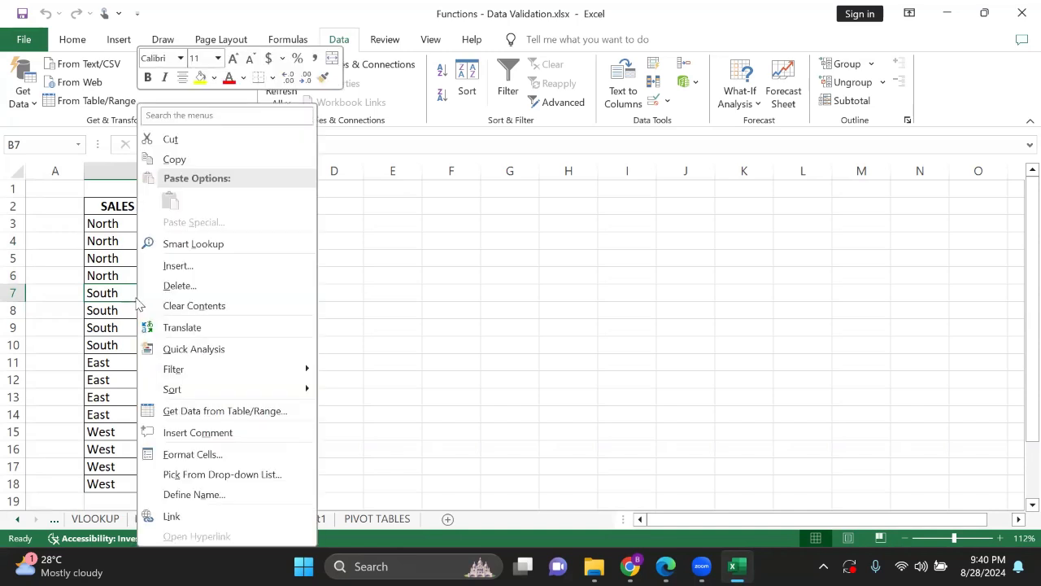
pyautogui.click(178, 266)
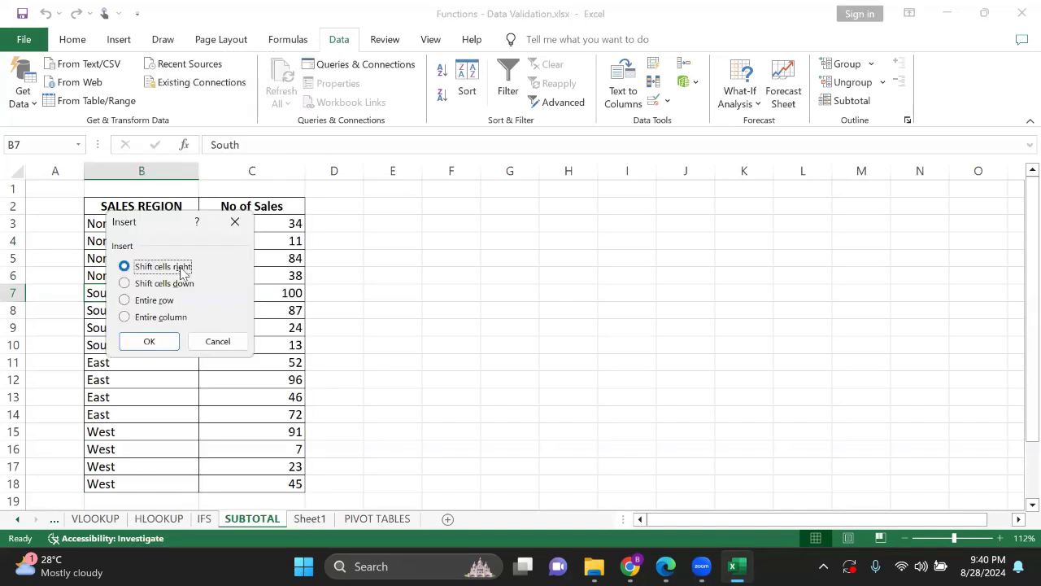
pyautogui.click(125, 301)
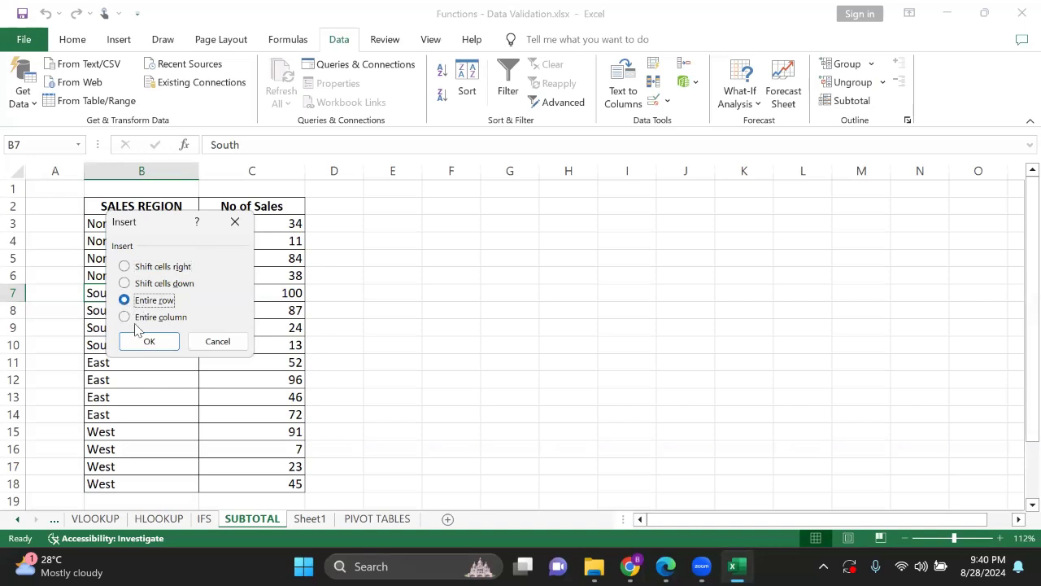
pyautogui.click(149, 340)
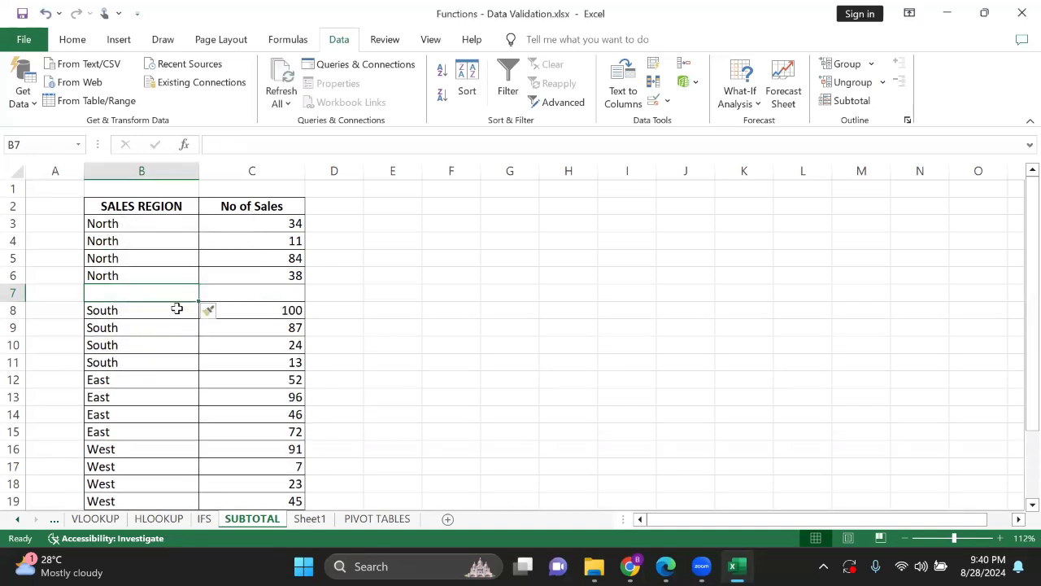
# Examine the North sales figures in C3:C6, the blank row 7 beneath them and the remaining region groups
pyautogui.click(225, 291)
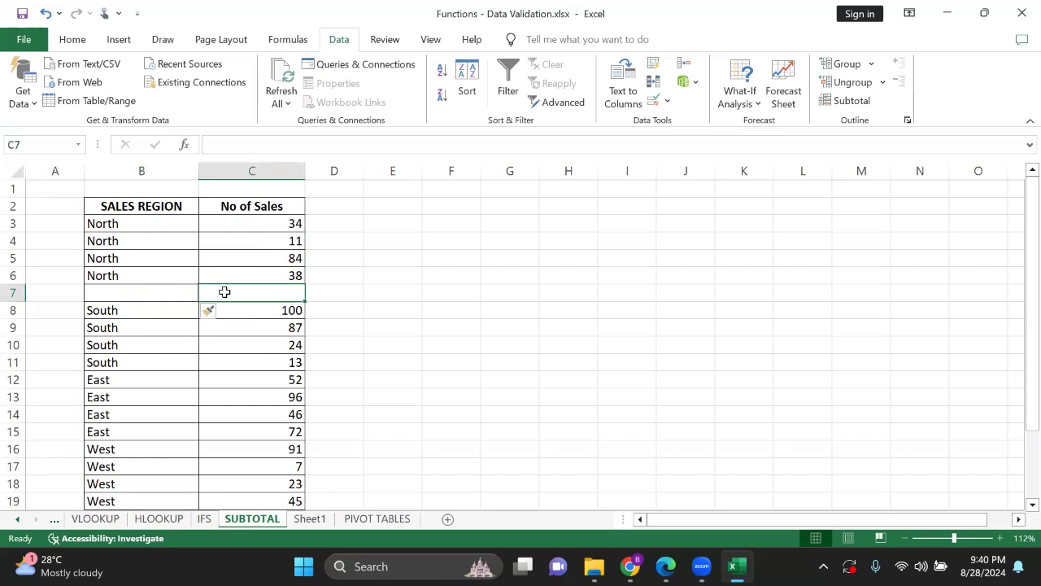
pyautogui.click(241, 226)
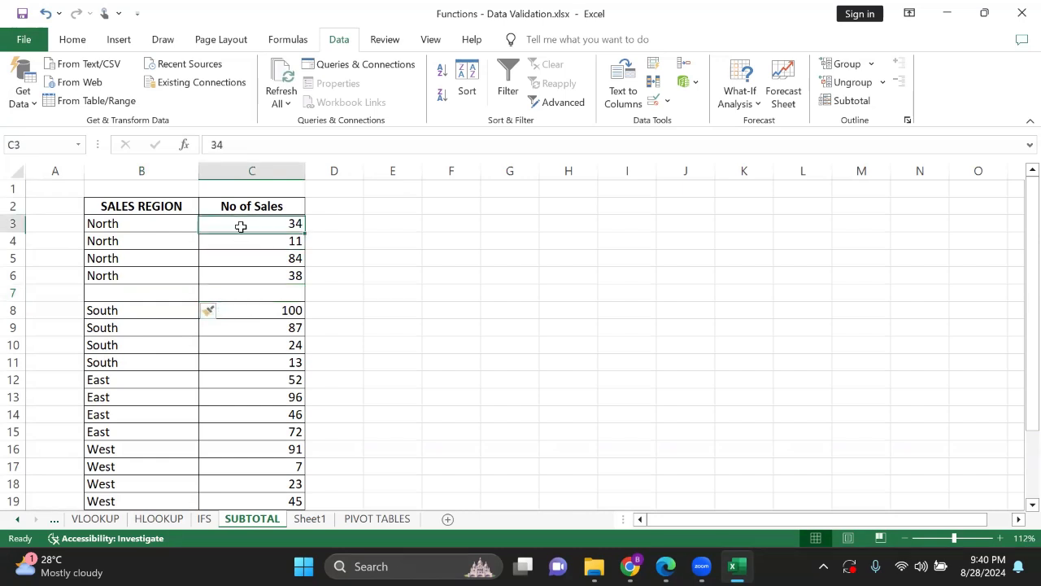
pyautogui.moveTo(241, 226); pyautogui.dragTo(239, 269)
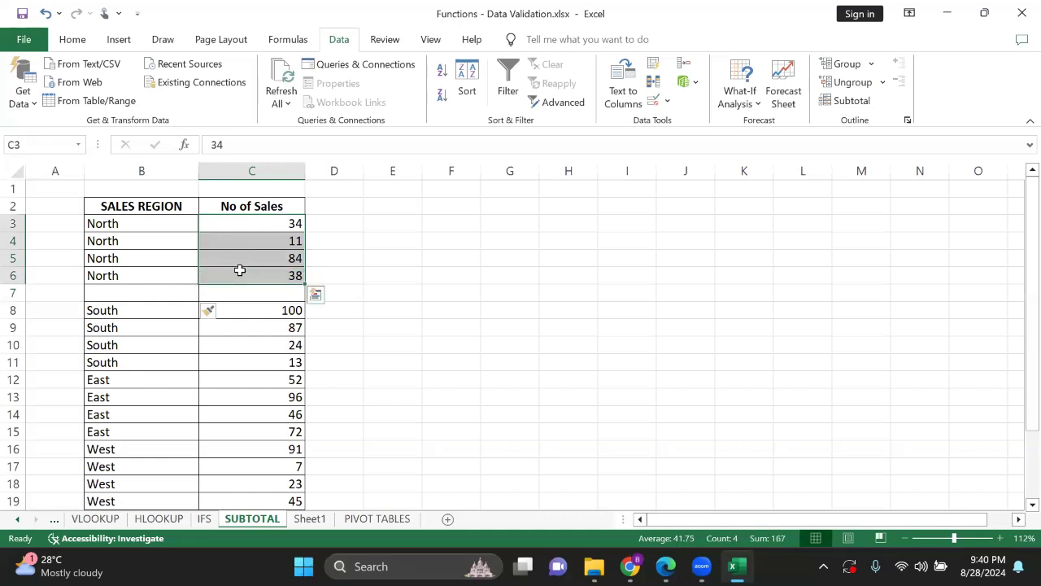
pyautogui.scroll(-2, 239, 269)
pyautogui.scroll(-1, 240, 272)
pyautogui.scroll(1, 195, 225)
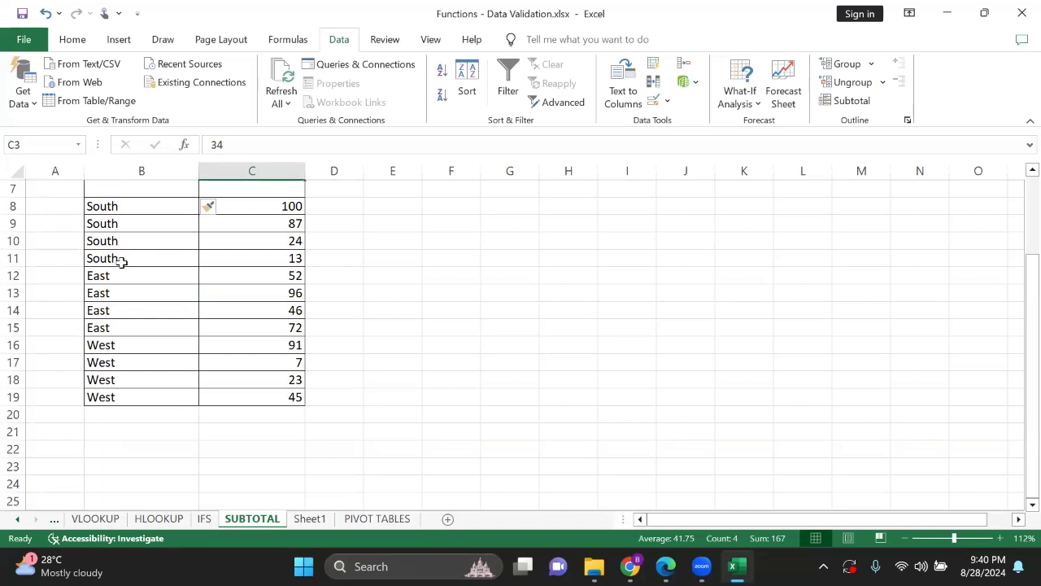
pyautogui.scroll(2, 121, 261)
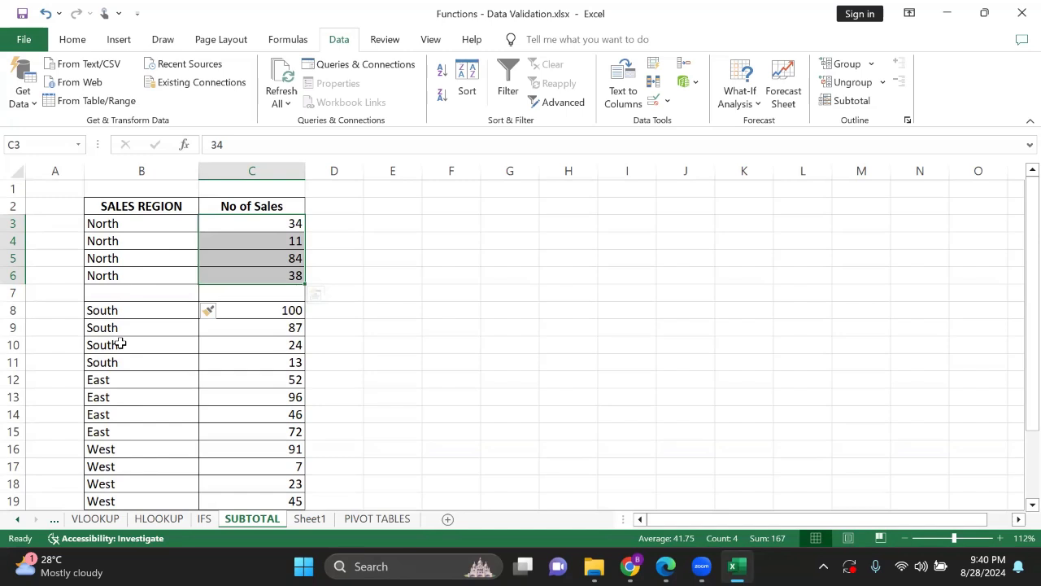
pyautogui.click(116, 291)
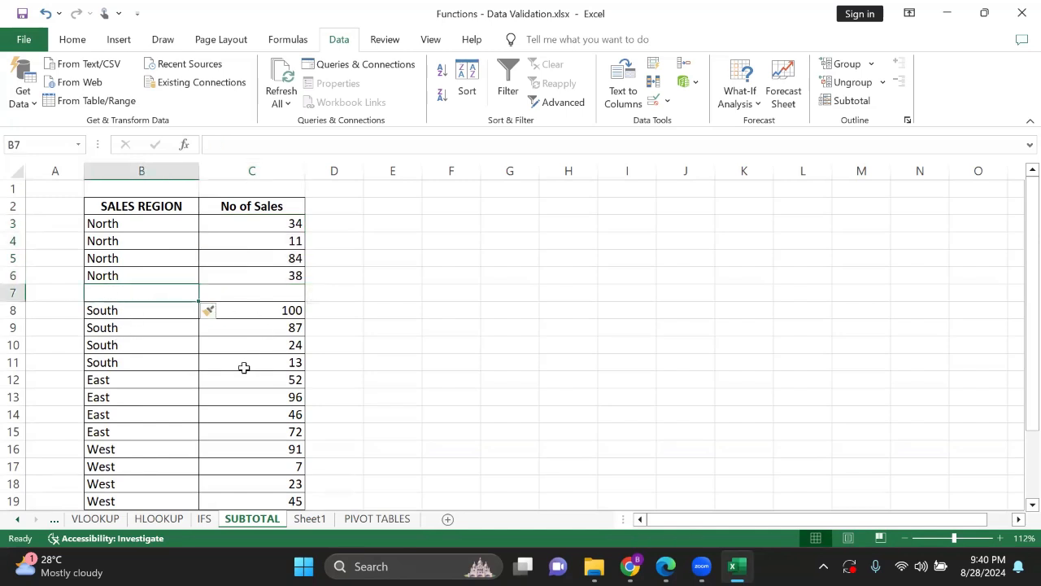
pyautogui.click(270, 295)
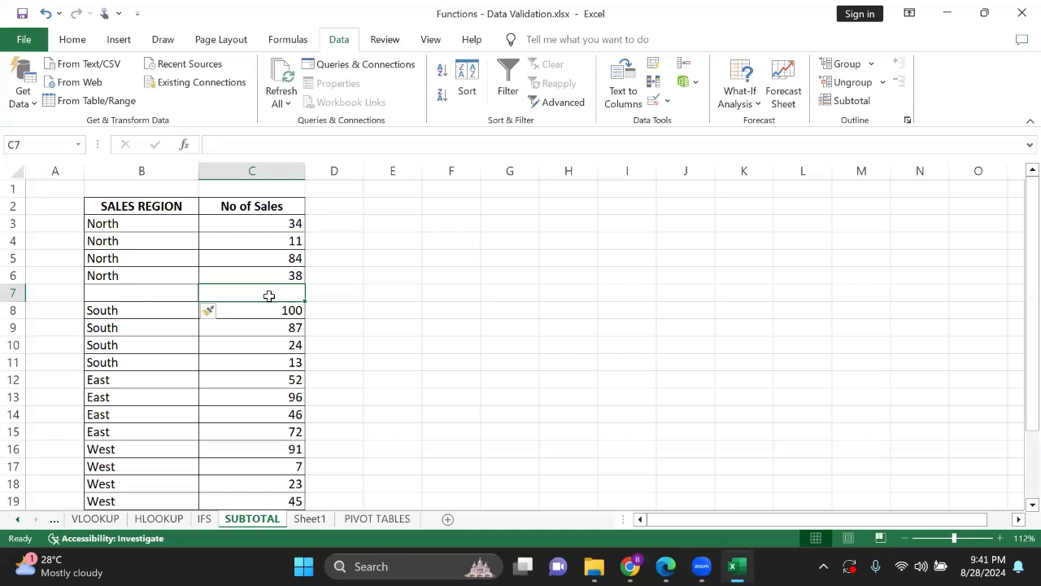
# Delete the blank row 7 between the North and South entries
pyautogui.click(8, 293)
pyautogui.rightClick(7, 295)
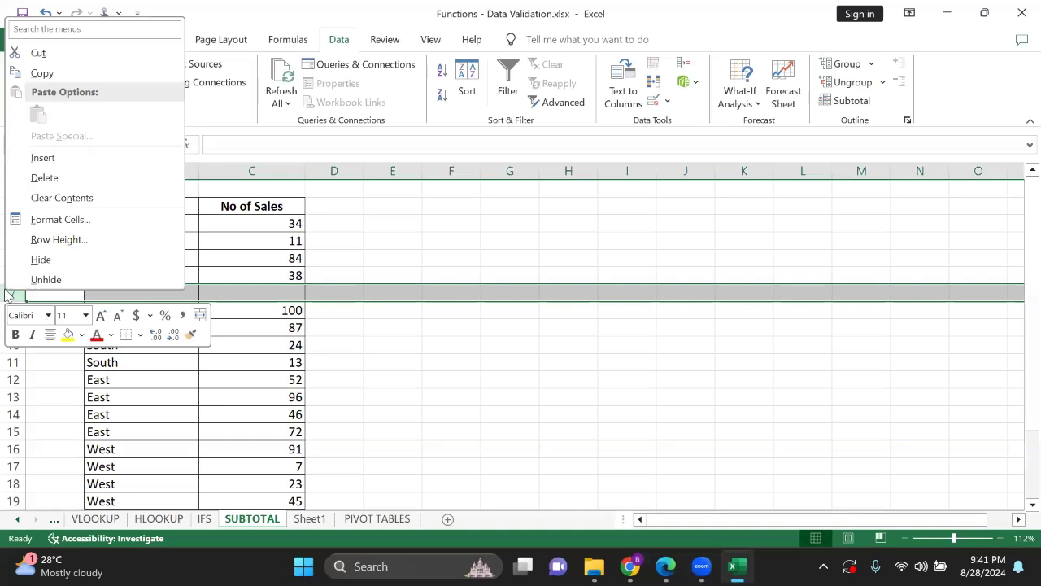
pyautogui.click(62, 174)
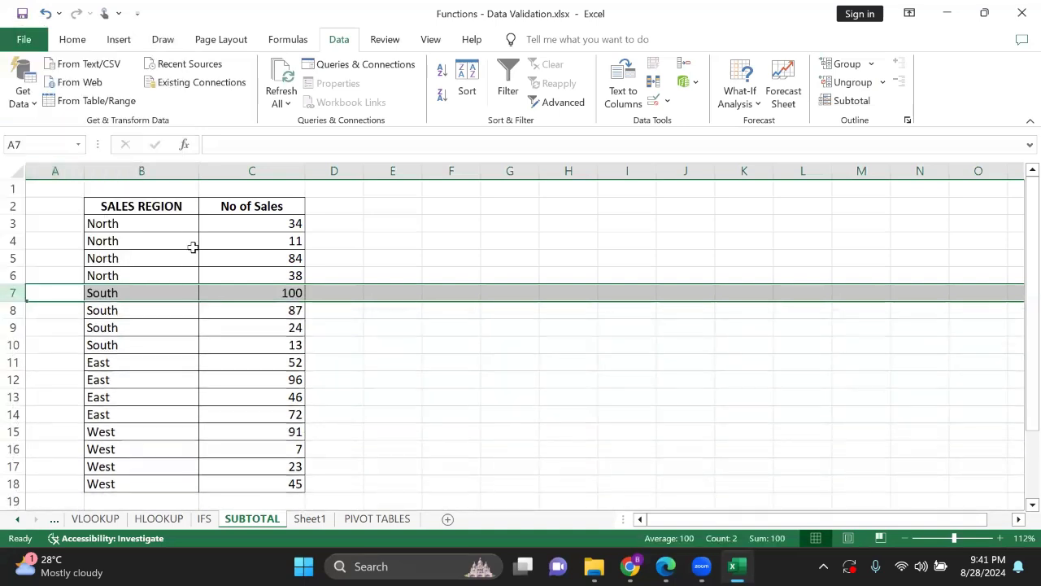
# Subtotal the sales table at each change in SALES REGION, summing No of Sales with the summary below the data
pyautogui.click(245, 257)
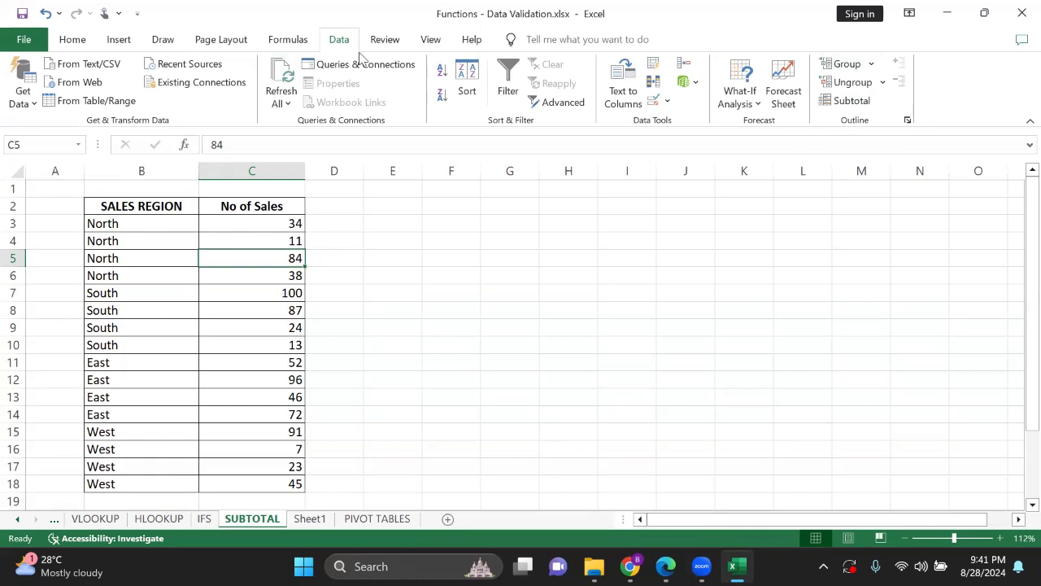
pyautogui.click(852, 104)
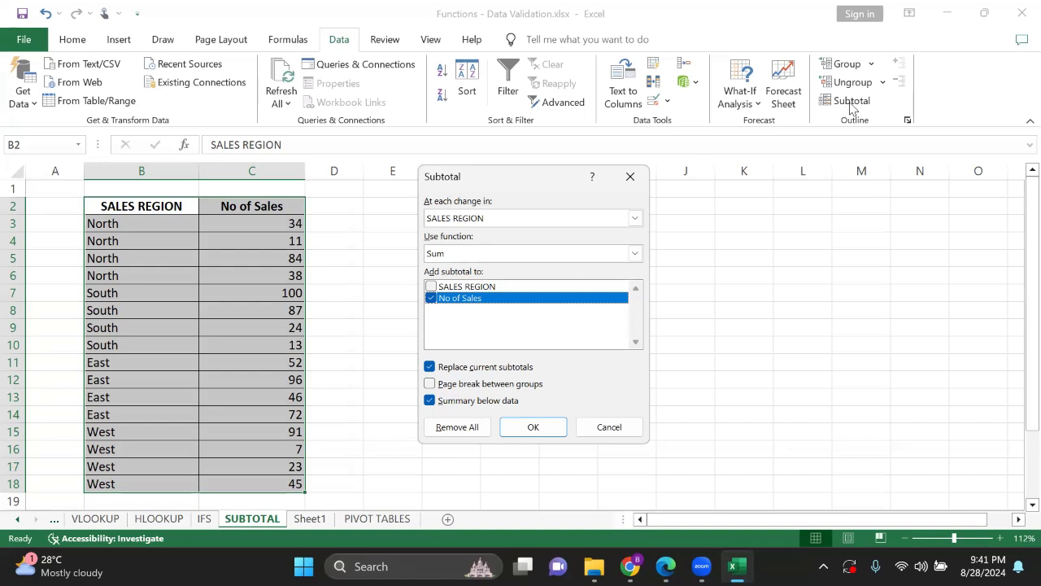
pyautogui.click(299, 453)
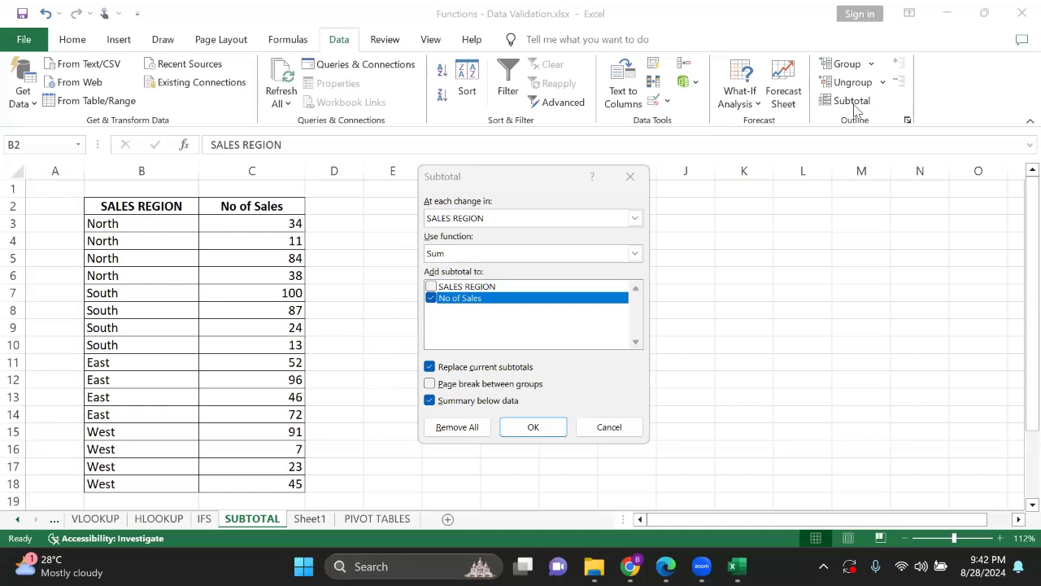
pyautogui.click(636, 186)
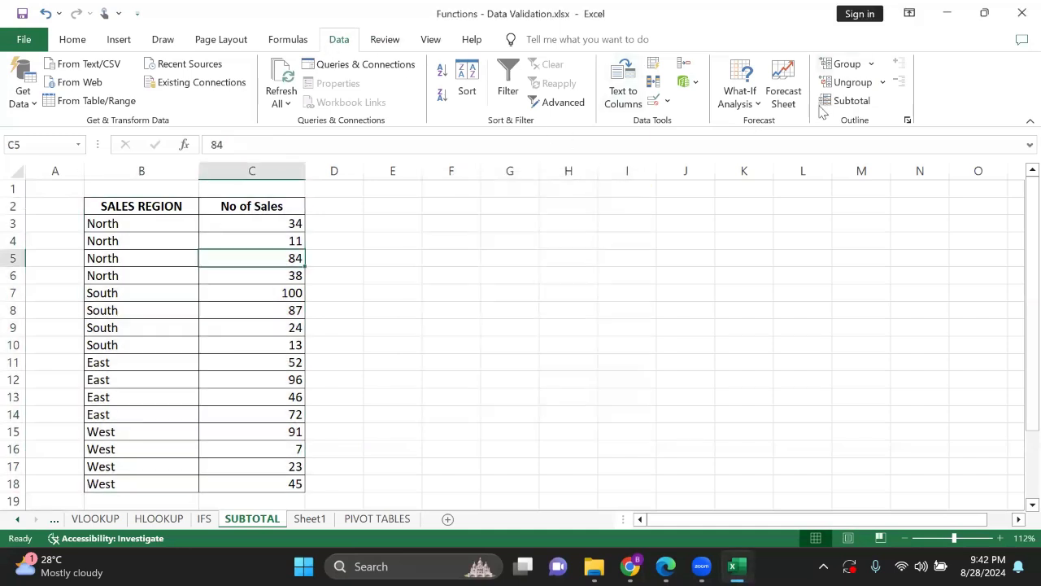
pyautogui.click(846, 100)
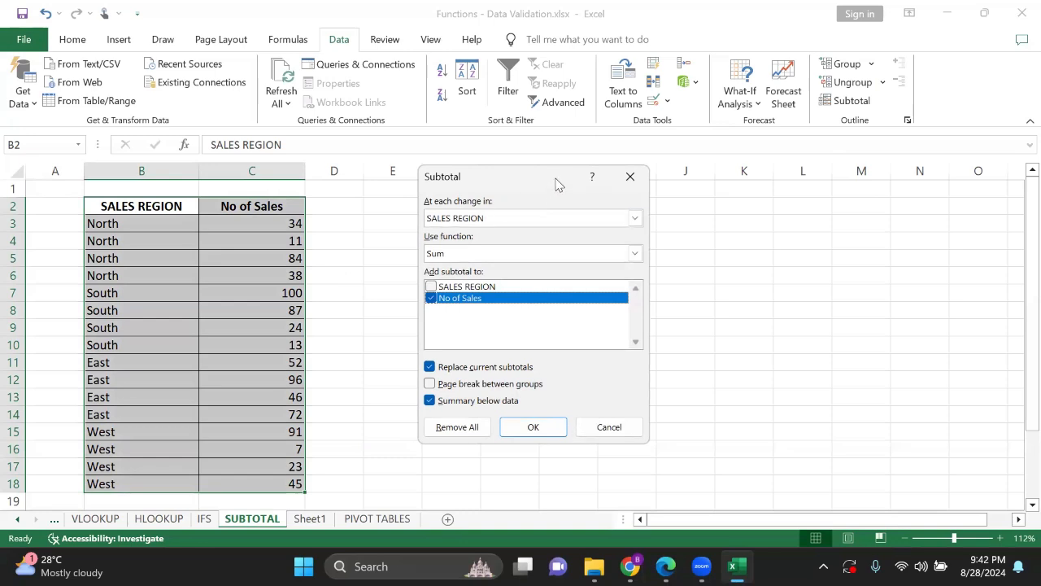
pyautogui.moveTo(558, 176); pyautogui.dragTo(592, 91)
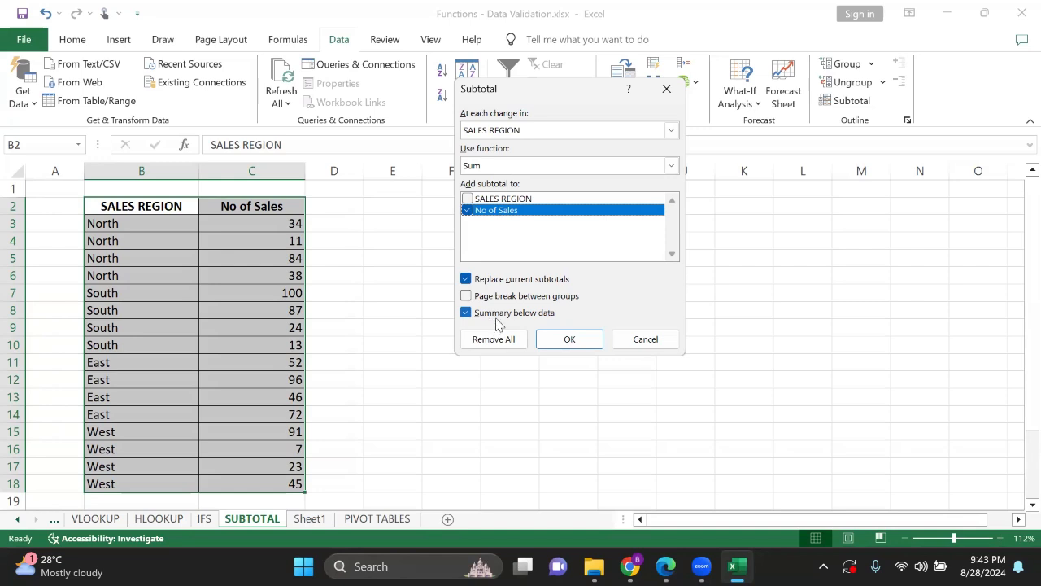
pyautogui.click(569, 338)
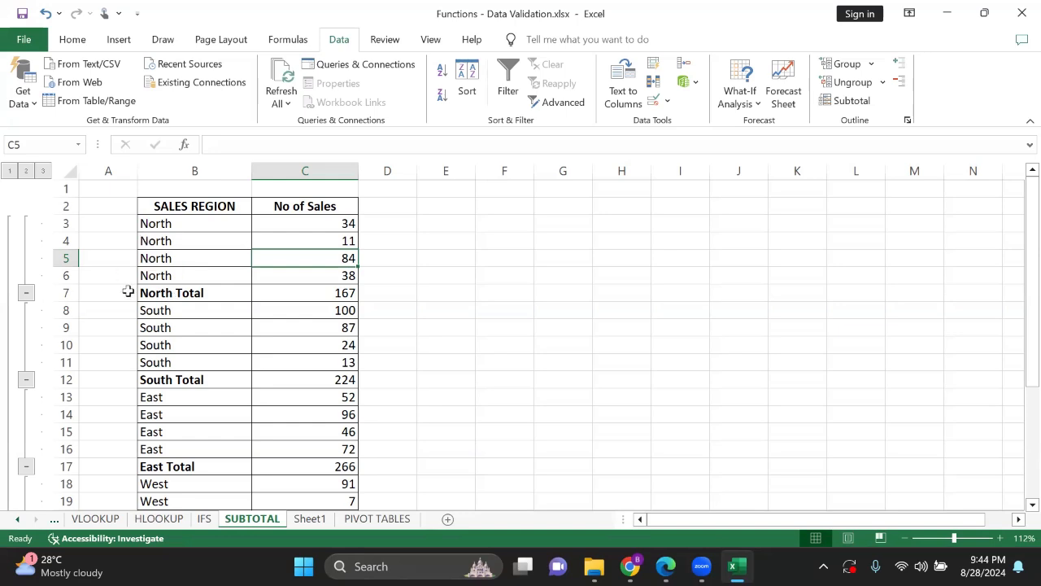
# Examine the subtotal row beneath each region and the Grand Total row at the end of the table
pyautogui.scroll(-2, 166, 257)
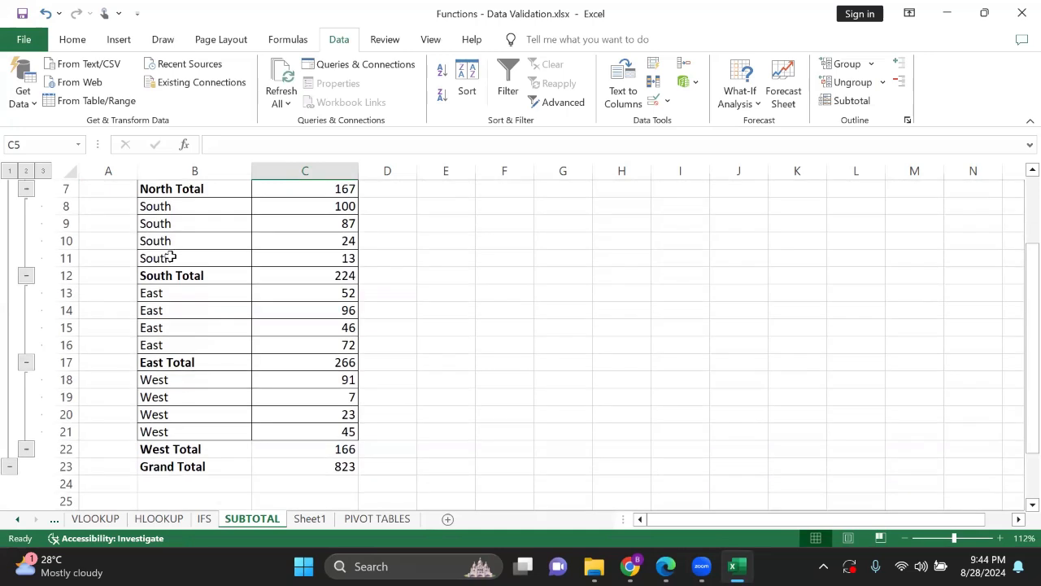
pyautogui.scroll(2, 167, 258)
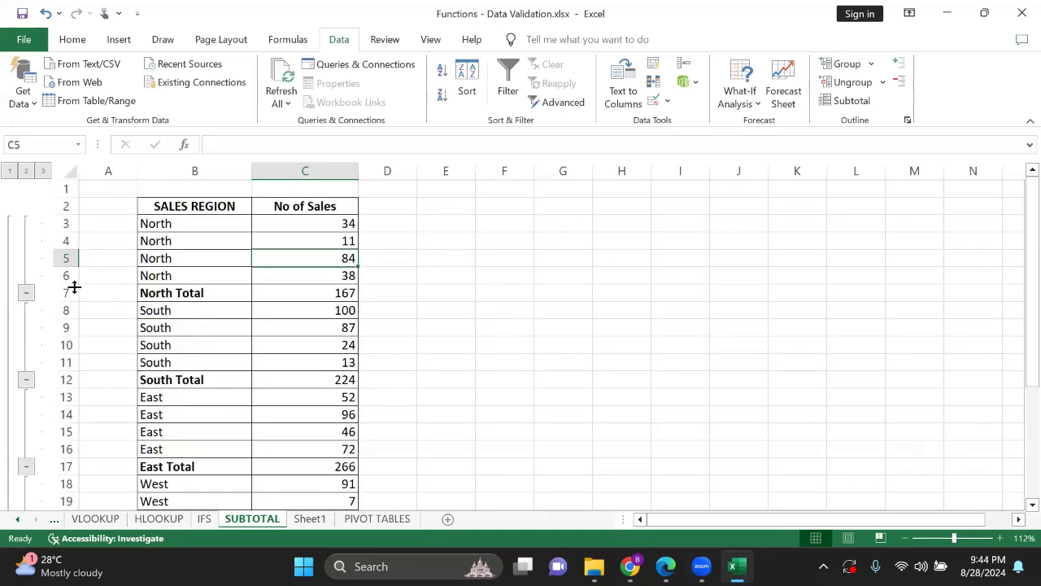
pyautogui.click(64, 293)
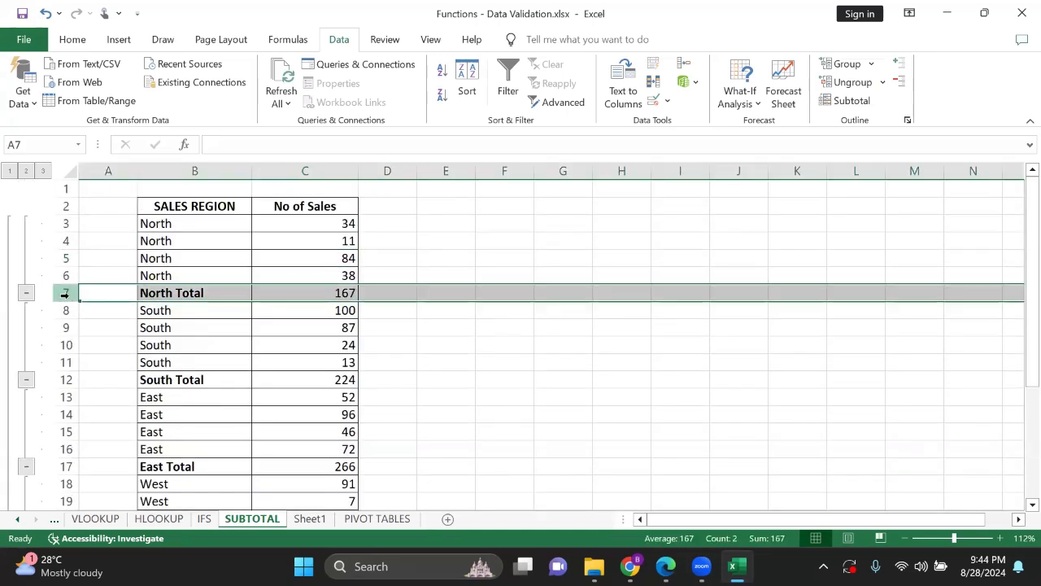
pyautogui.click(67, 379)
pyautogui.scroll(-2, 67, 379)
pyautogui.click(66, 362)
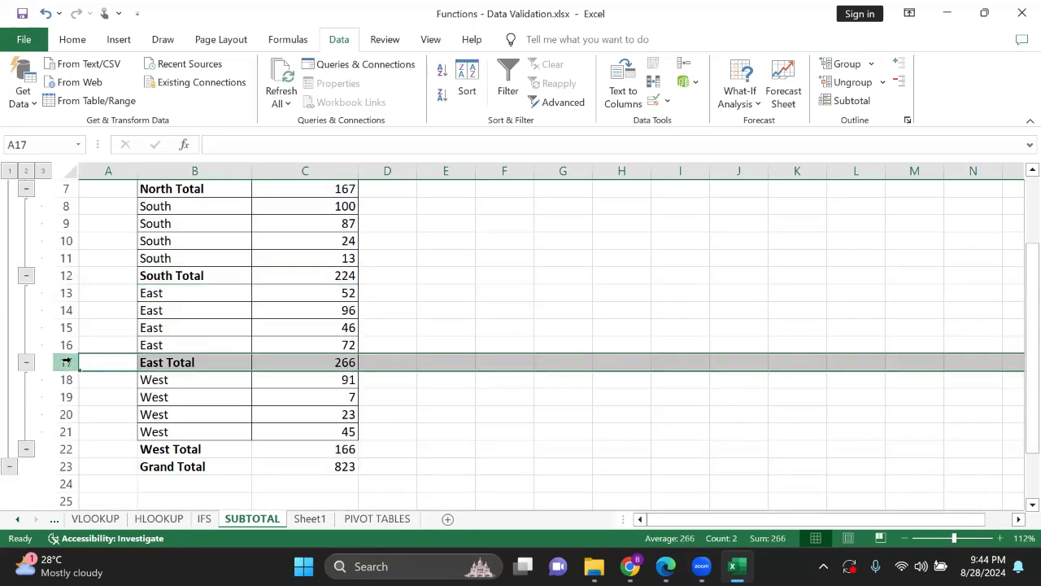
pyautogui.click(64, 449)
pyautogui.click(66, 466)
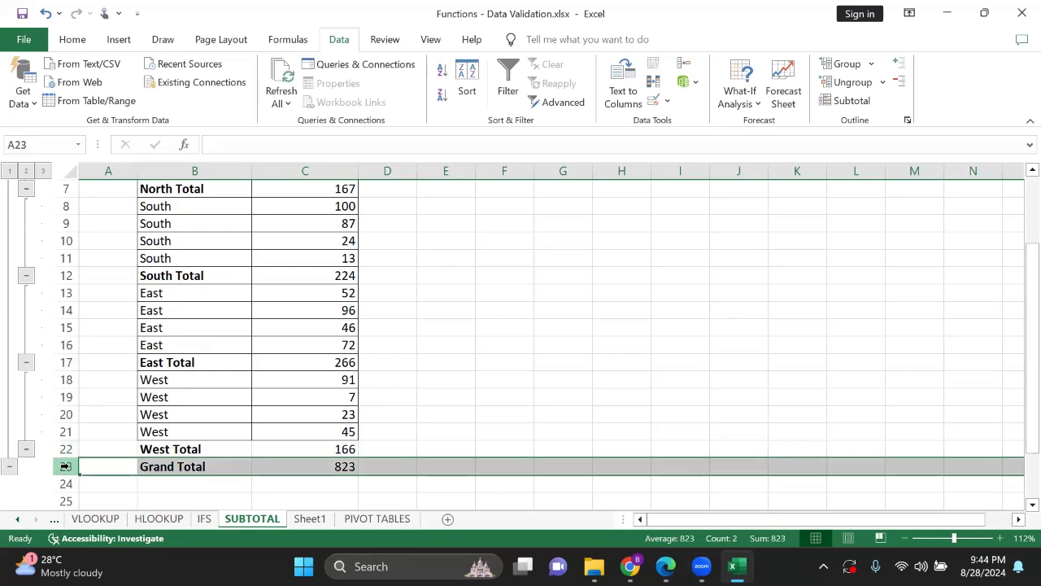
pyautogui.scroll(2, 66, 466)
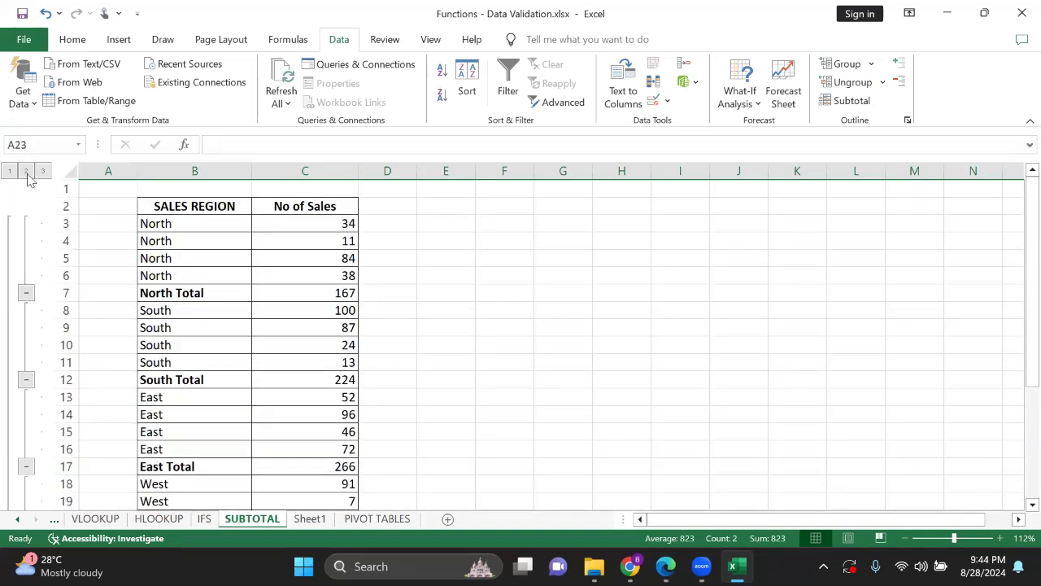
# Switch the outline between region totals, grand total only and full detail, finishing with all sales rows expanded
pyautogui.click(26, 172)
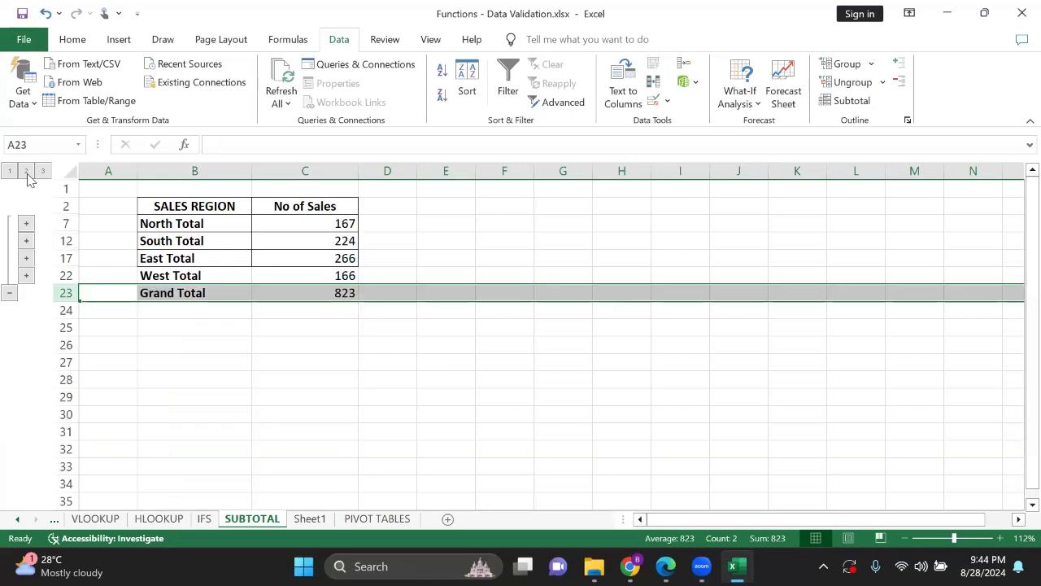
pyautogui.click(42, 172)
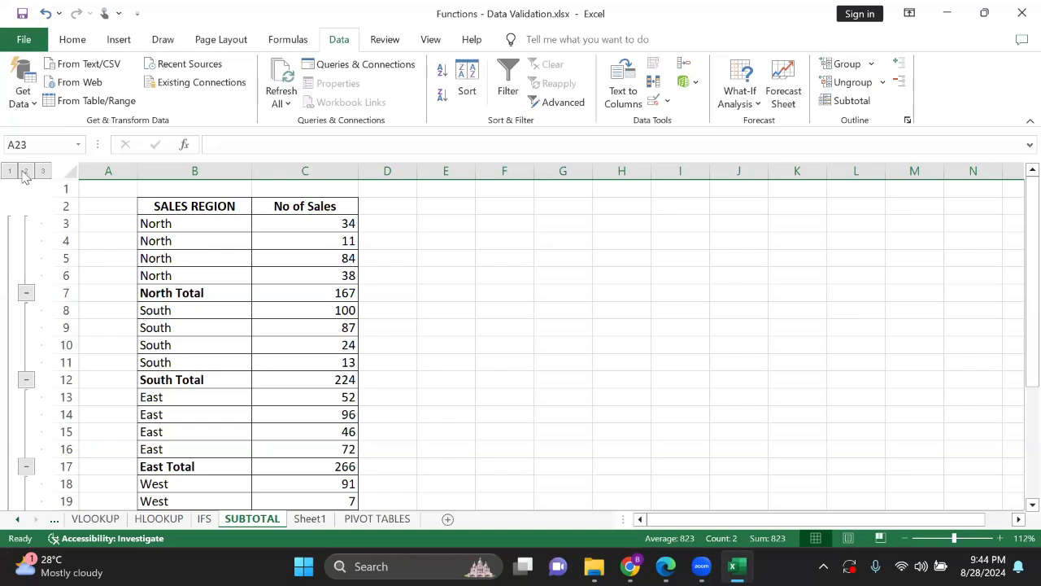
pyautogui.click(25, 172)
pyautogui.click(11, 173)
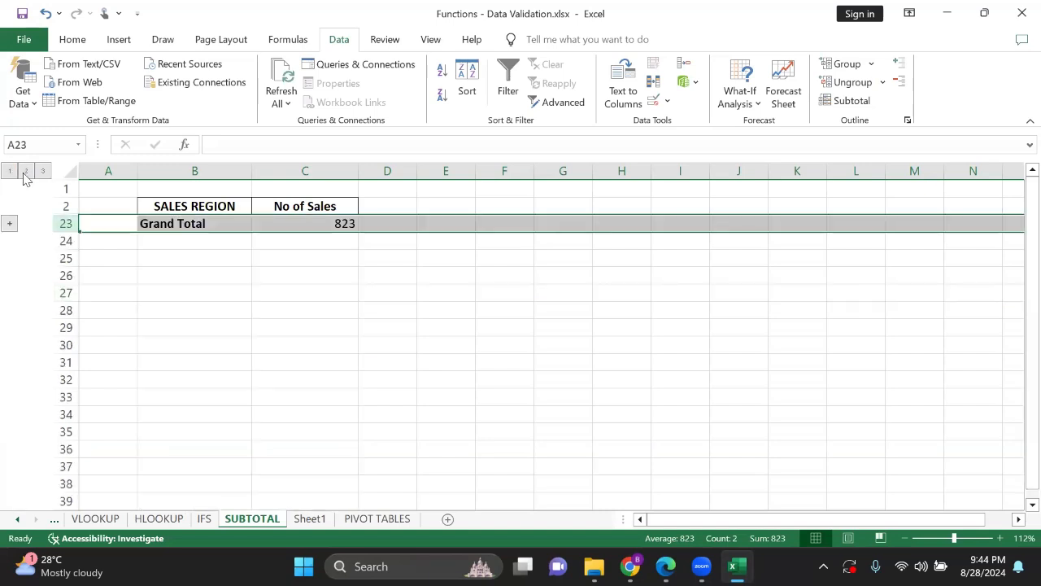
pyautogui.click(27, 172)
pyautogui.click(41, 173)
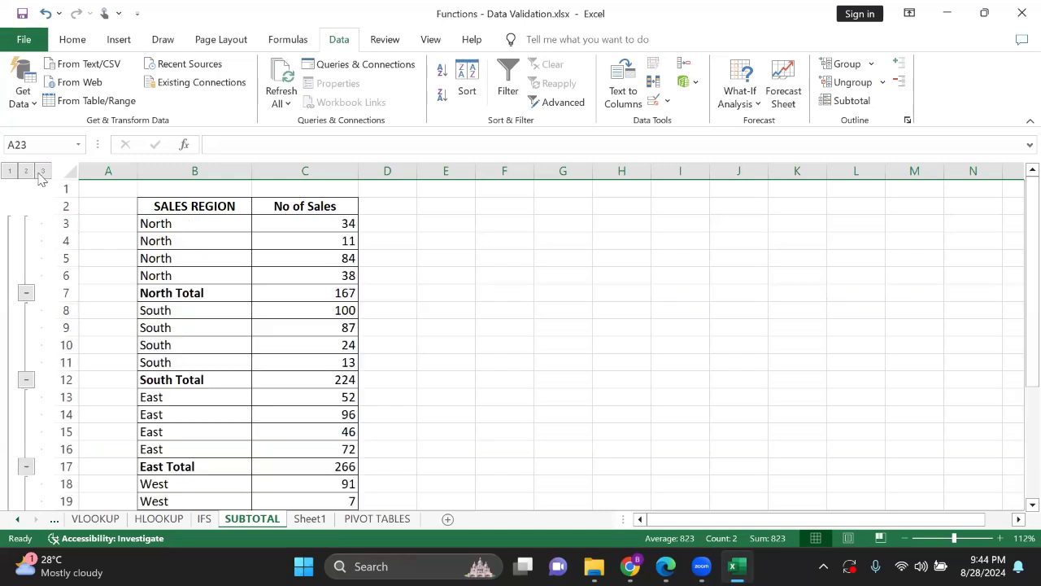
# Create a PivotTable on a new worksheet from the sales data in B3:E19 of the PIVOT TABLES sheet
pyautogui.click(375, 520)
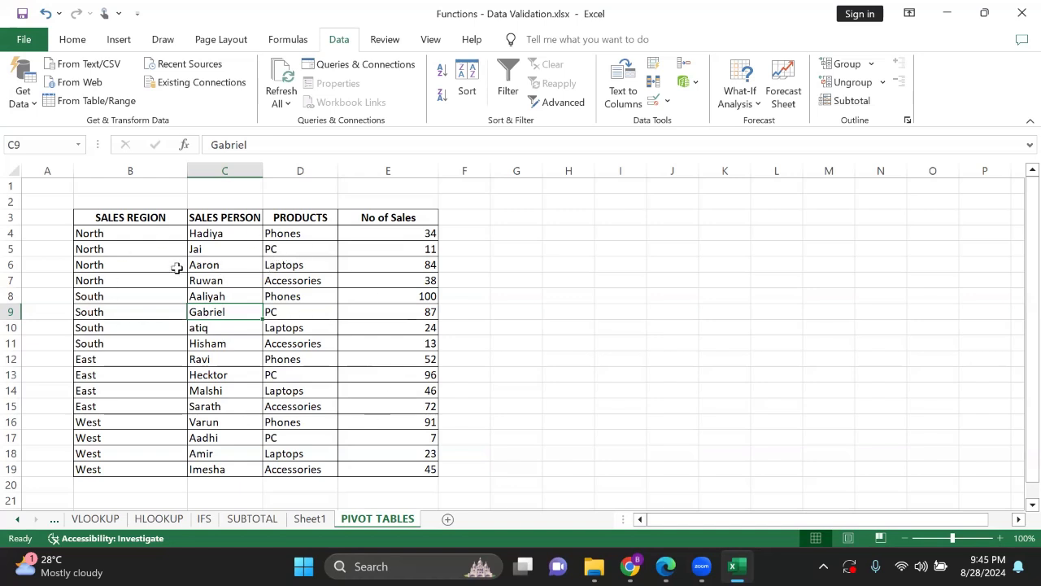
pyautogui.click(150, 260)
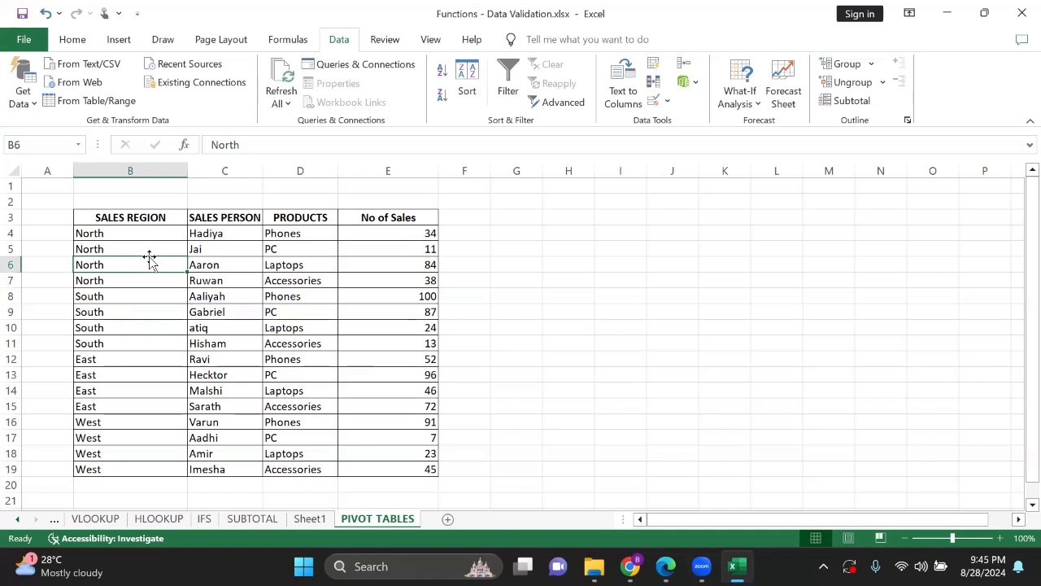
pyautogui.click(116, 40)
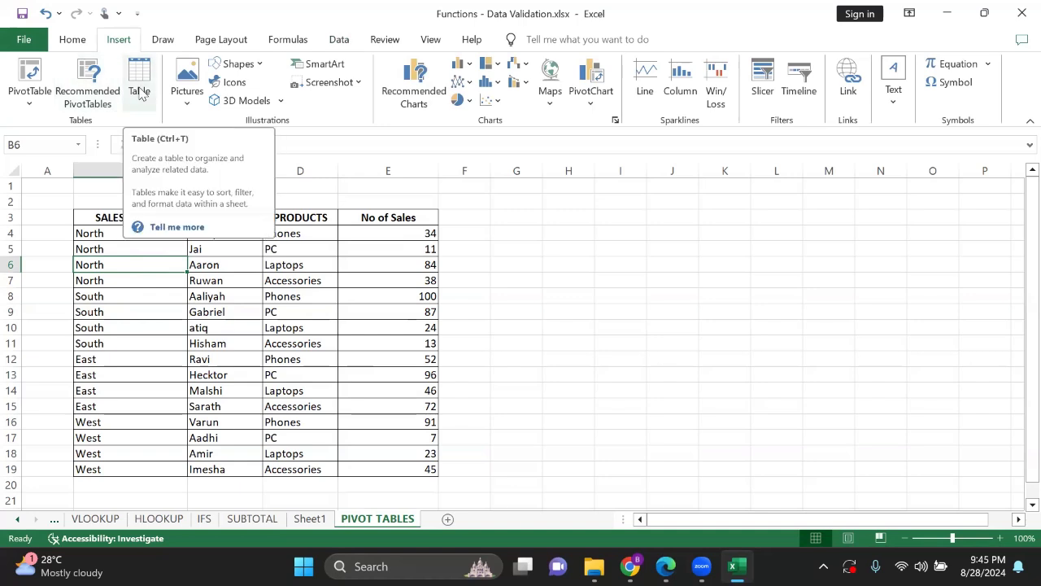
pyautogui.click(30, 82)
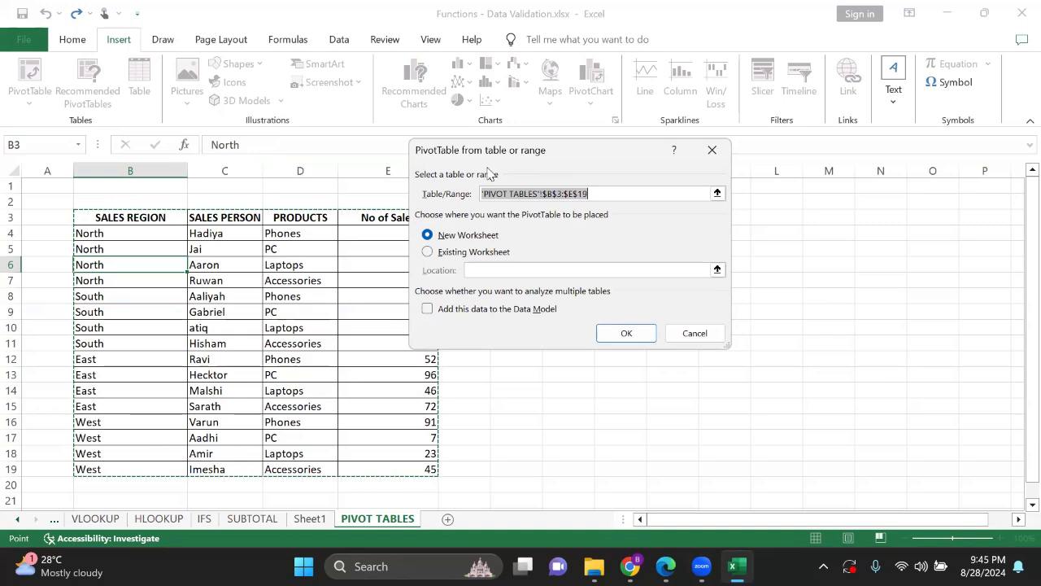
pyautogui.click(626, 334)
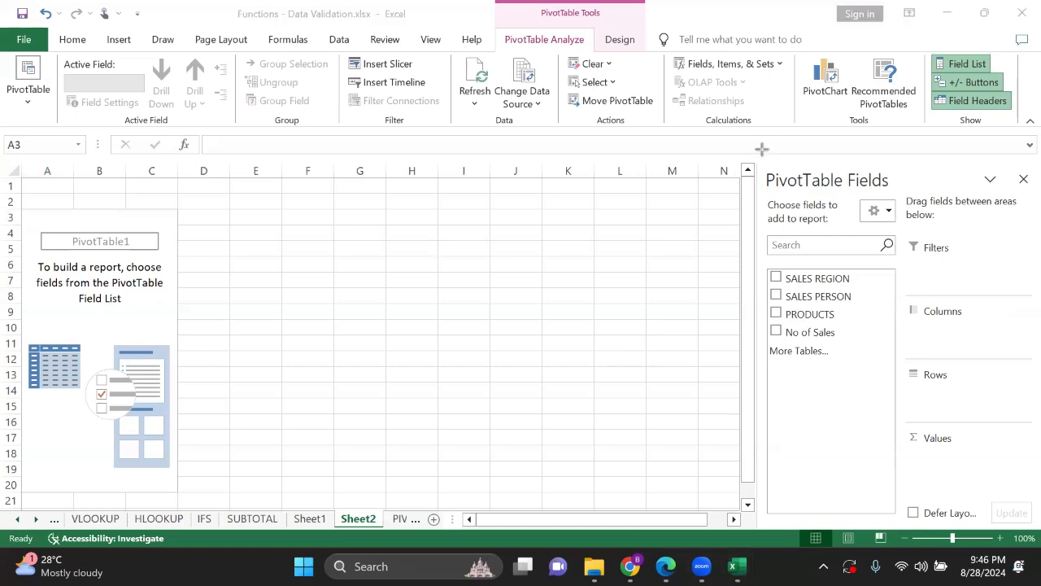
pyautogui.moveTo(762, 151); pyautogui.dragTo(984, 163)
pyautogui.moveTo(1027, 232); pyautogui.dragTo(1029, 532)
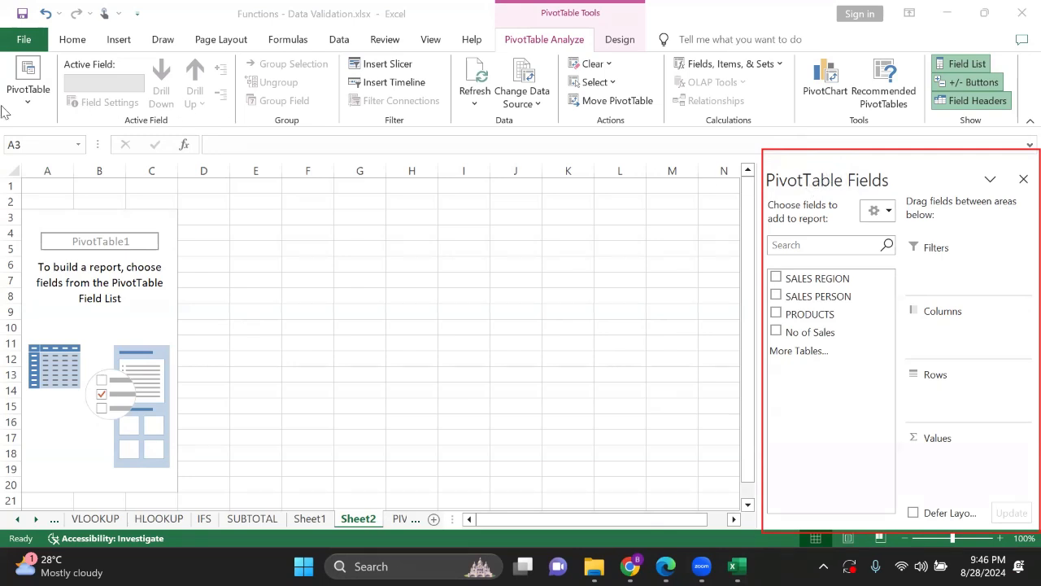
pyautogui.click(82, 413)
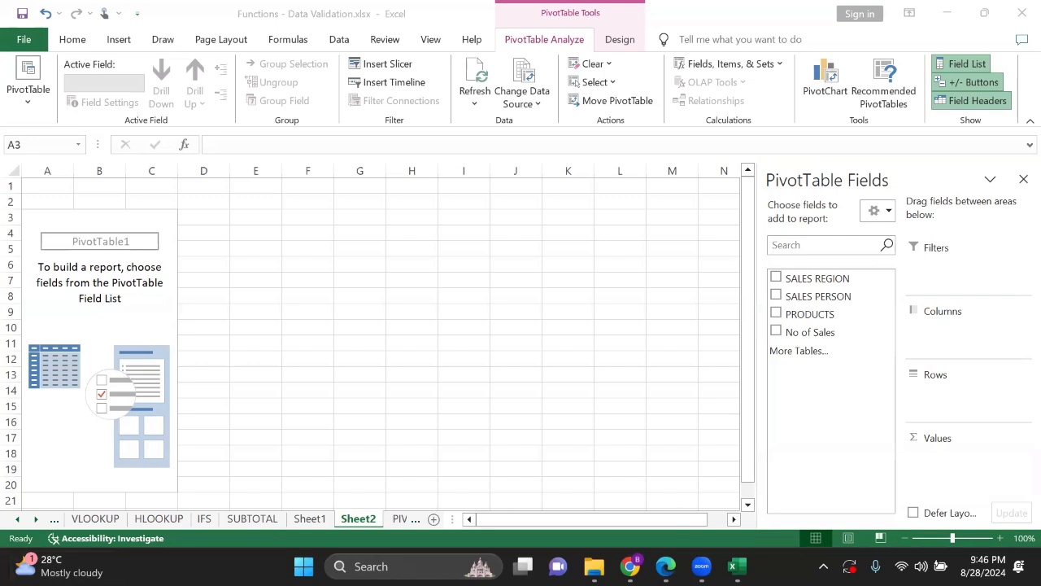
# Try the Fields Section Only and stacked layouts for the PivotTable field list, then restore the side-by-side layout
pyautogui.click(887, 205)
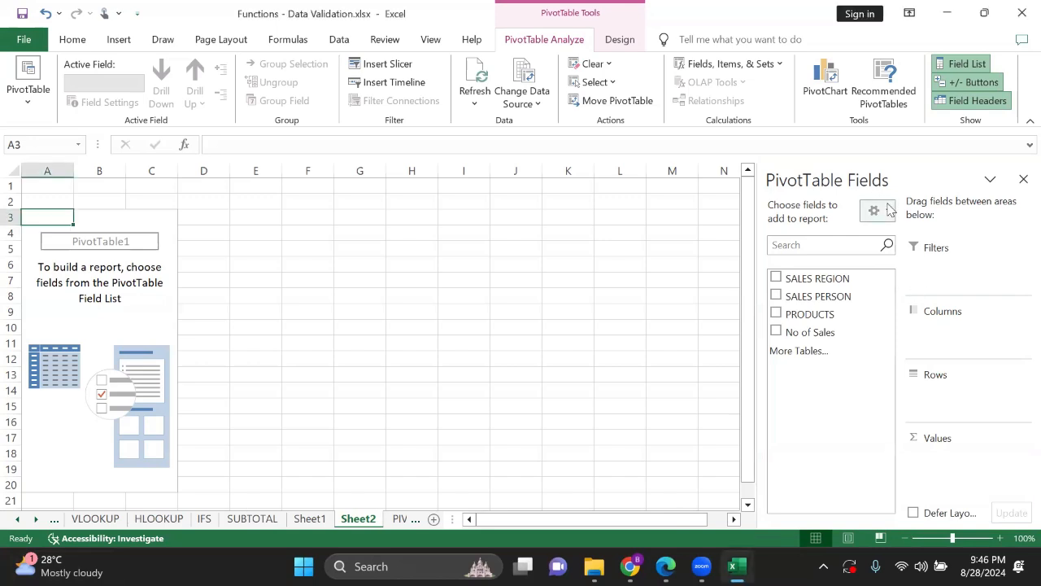
pyautogui.click(886, 209)
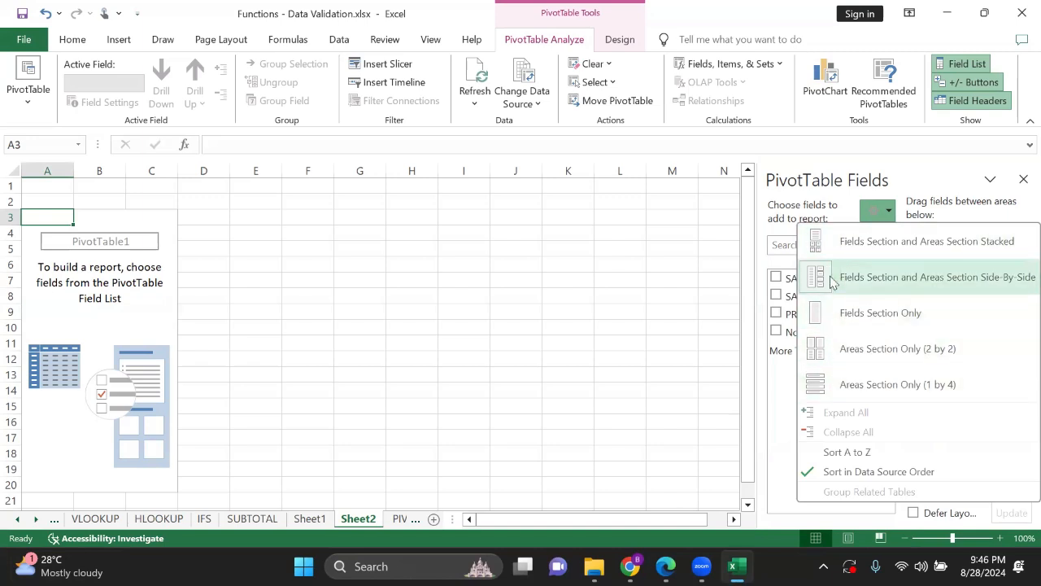
pyautogui.click(854, 312)
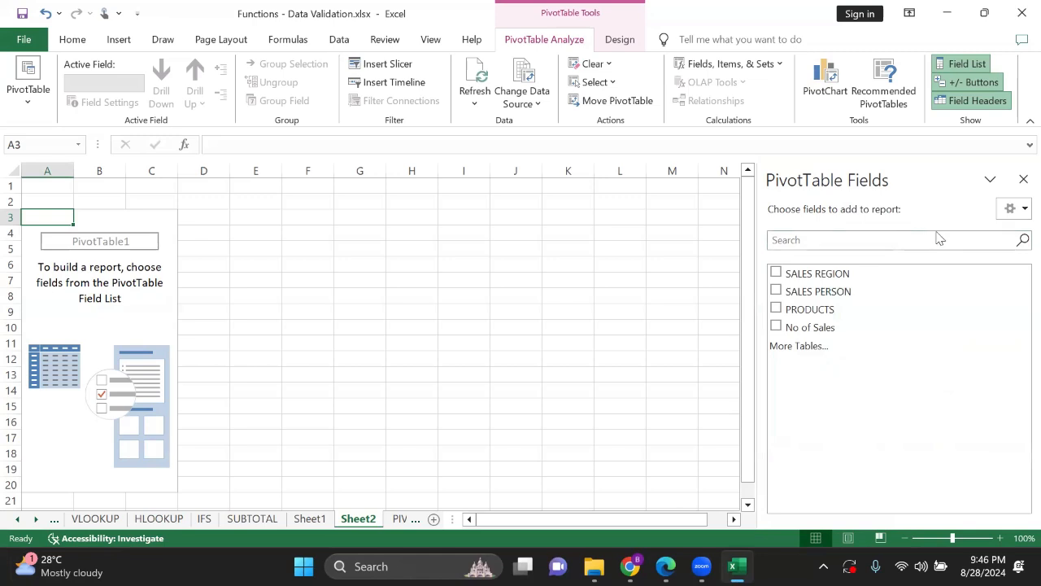
pyautogui.click(1014, 209)
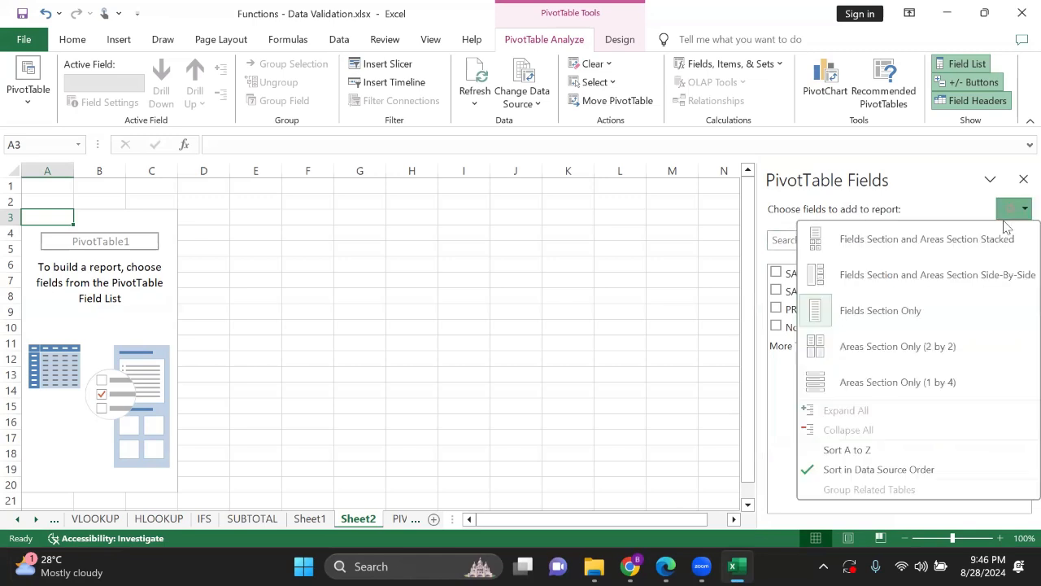
pyautogui.click(824, 242)
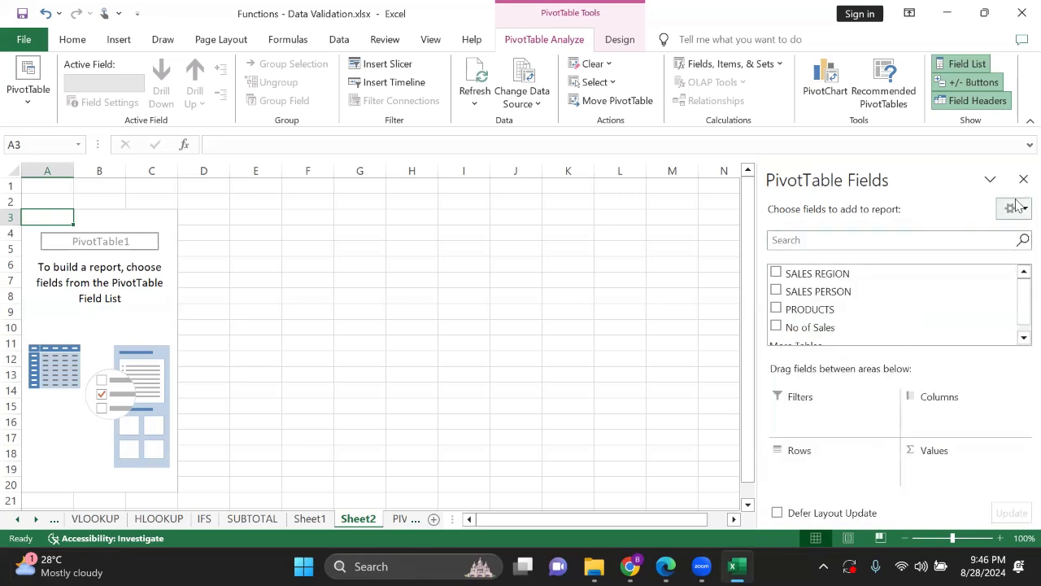
pyautogui.click(1015, 207)
pyautogui.click(825, 275)
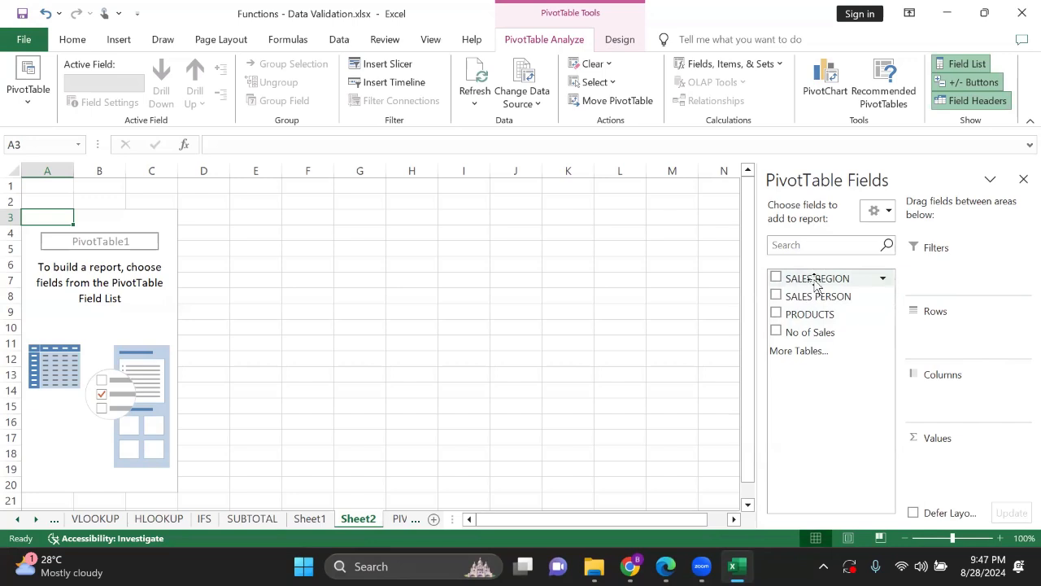
# Add SALES REGION as the PivotTable's report filter and keep it set to (All)
pyautogui.moveTo(815, 280); pyautogui.dragTo(963, 277)
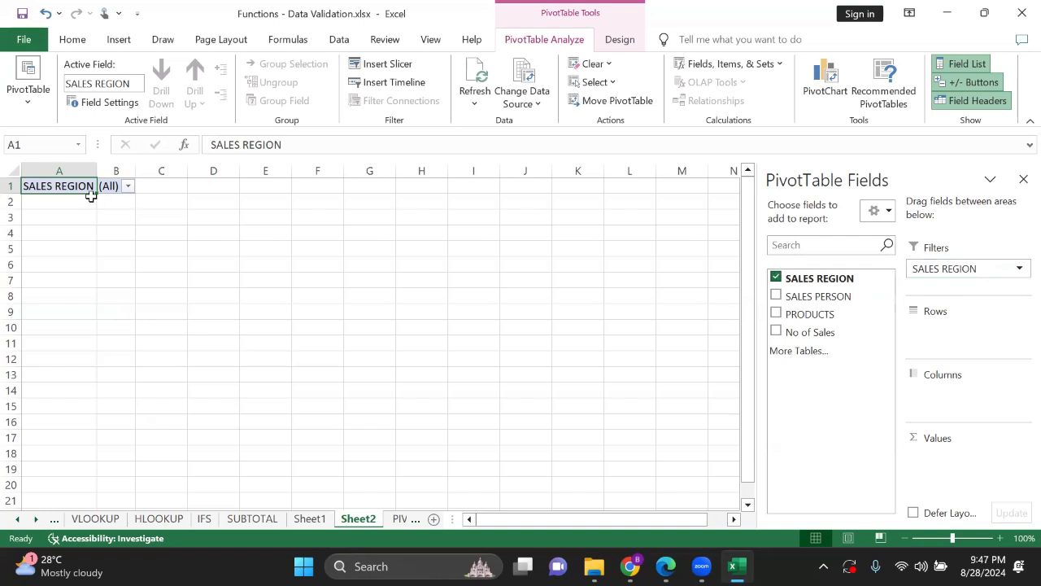
pyautogui.click(128, 186)
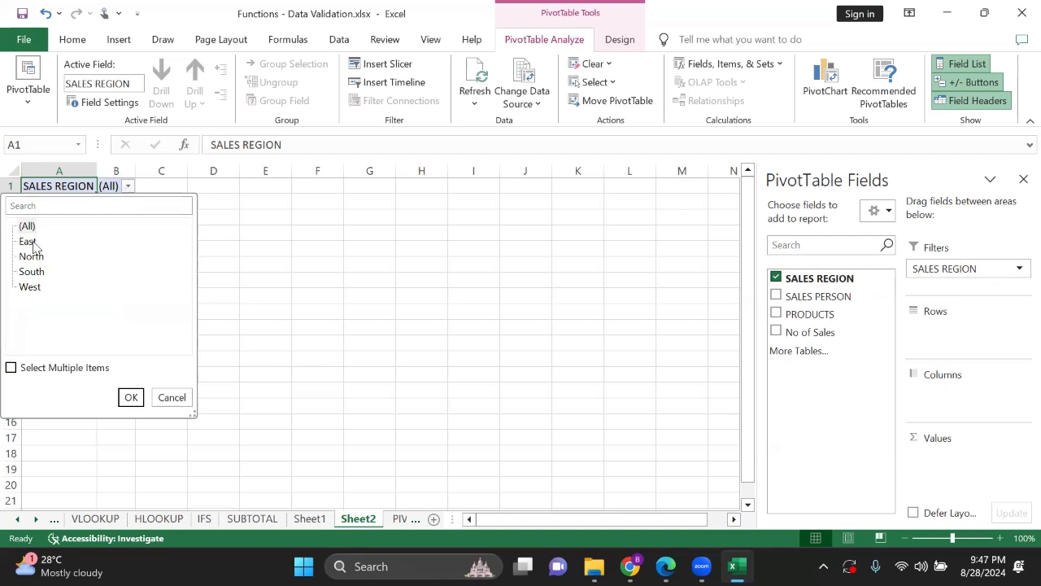
pyautogui.click(130, 396)
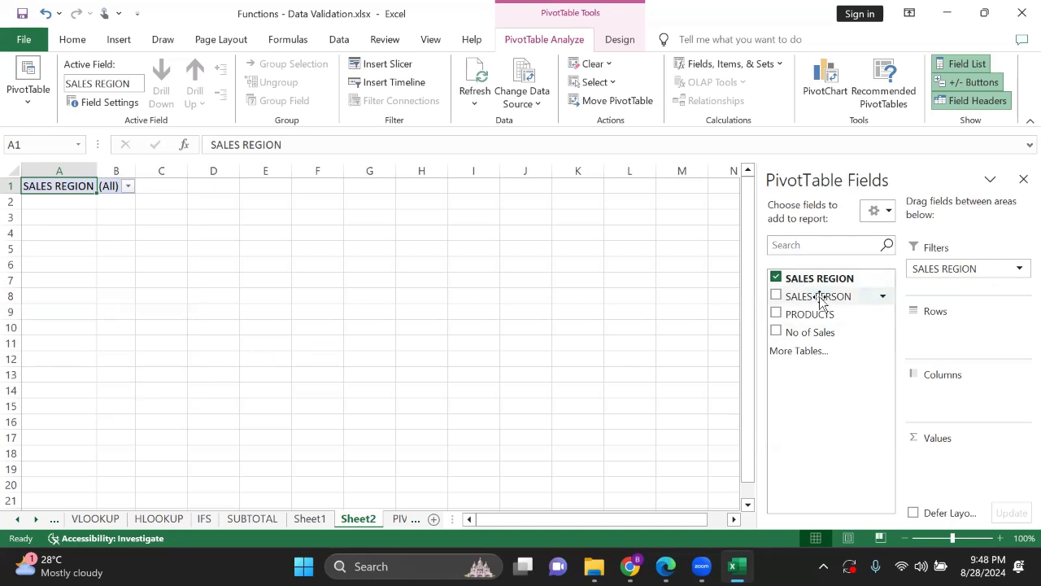
# Add SALES PERSON as PivotTable rows, PRODUCTS as columns and the sum of No of Sales as values
pyautogui.moveTo(822, 299); pyautogui.dragTo(946, 329)
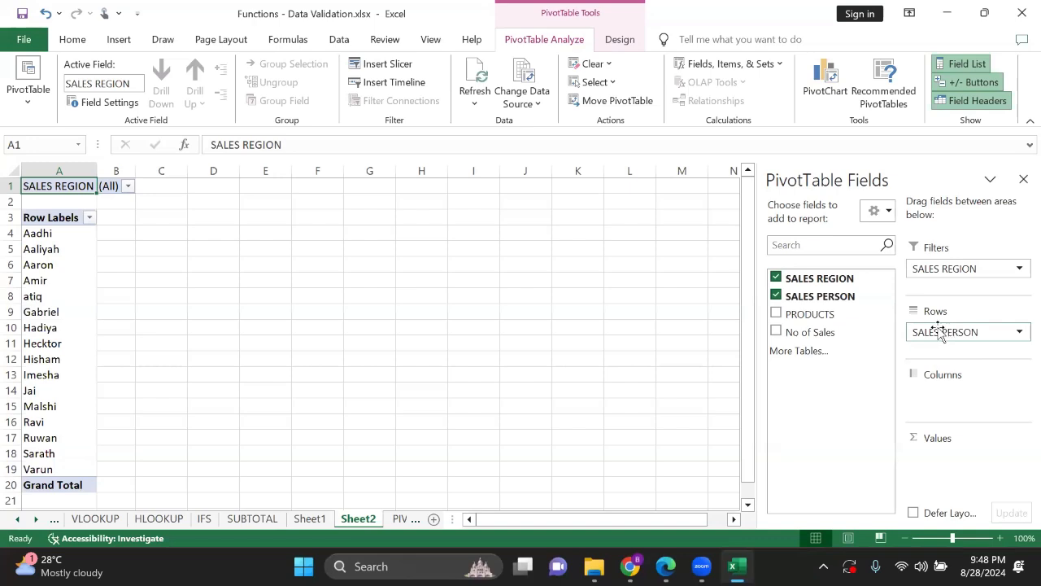
pyautogui.moveTo(798, 313); pyautogui.dragTo(950, 397)
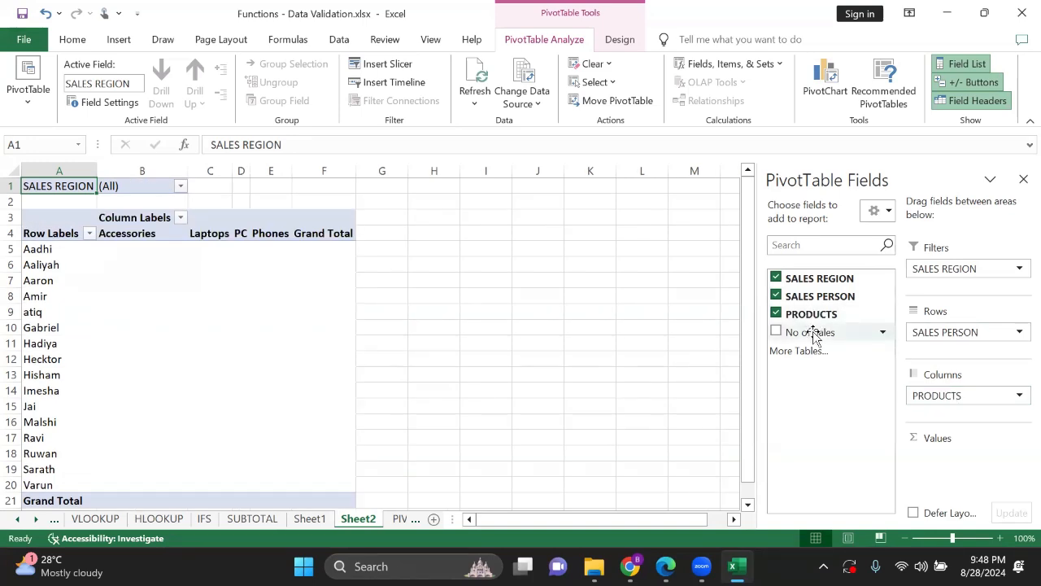
pyautogui.moveTo(814, 333); pyautogui.dragTo(944, 462)
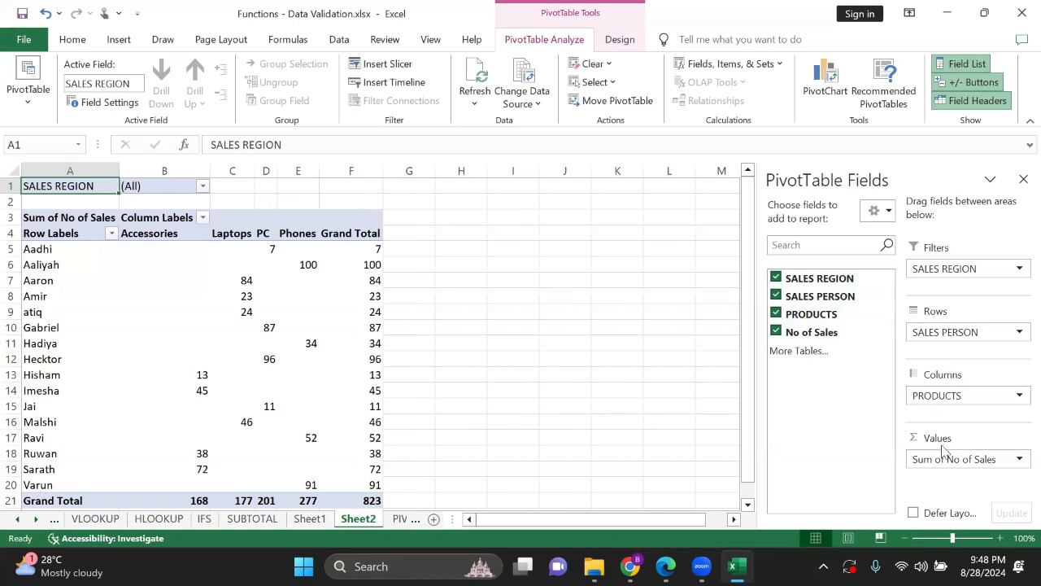
pyautogui.scroll(-2, 380, 312)
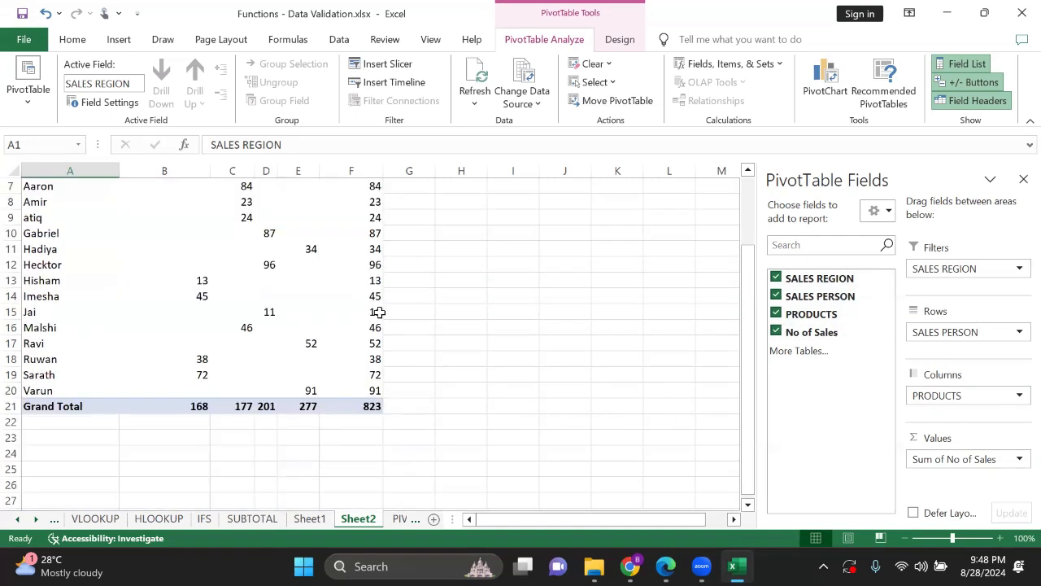
pyautogui.scroll(2, 379, 313)
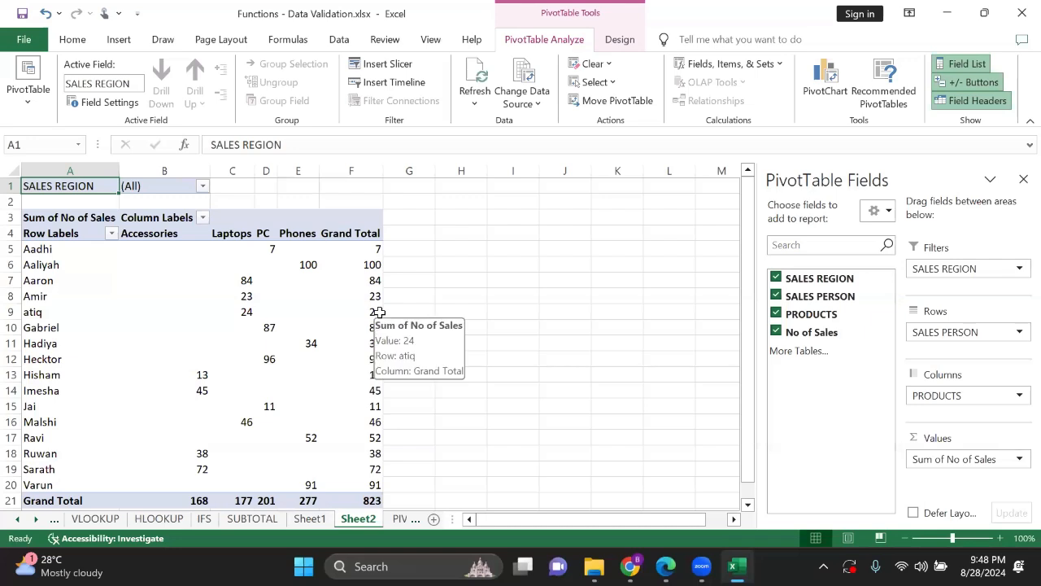
# Filter the PivotTable by sales region East and by North, and return the report filter to (All)
pyautogui.click(203, 186)
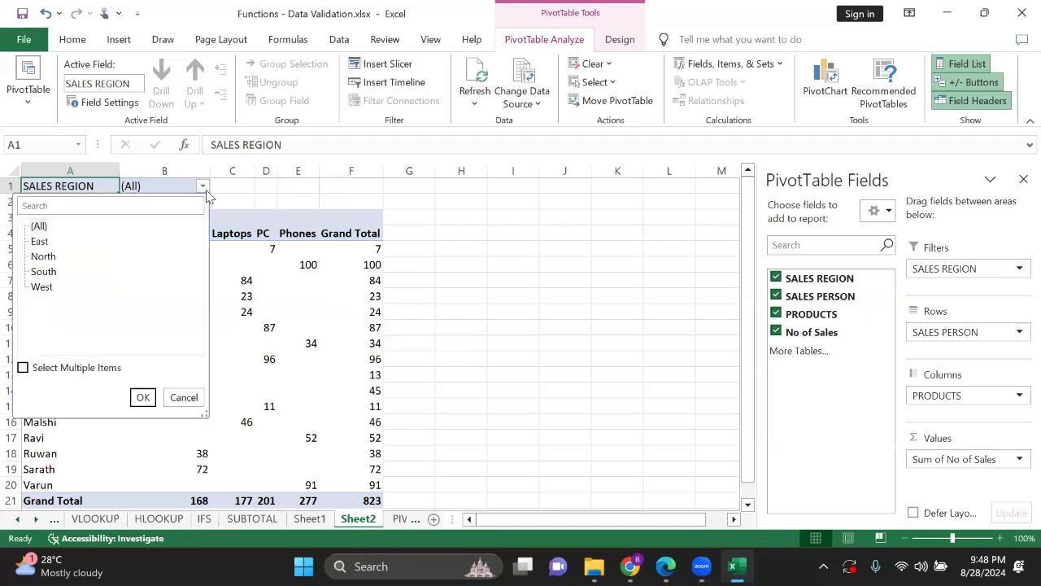
pyautogui.click(40, 242)
pyautogui.click(143, 397)
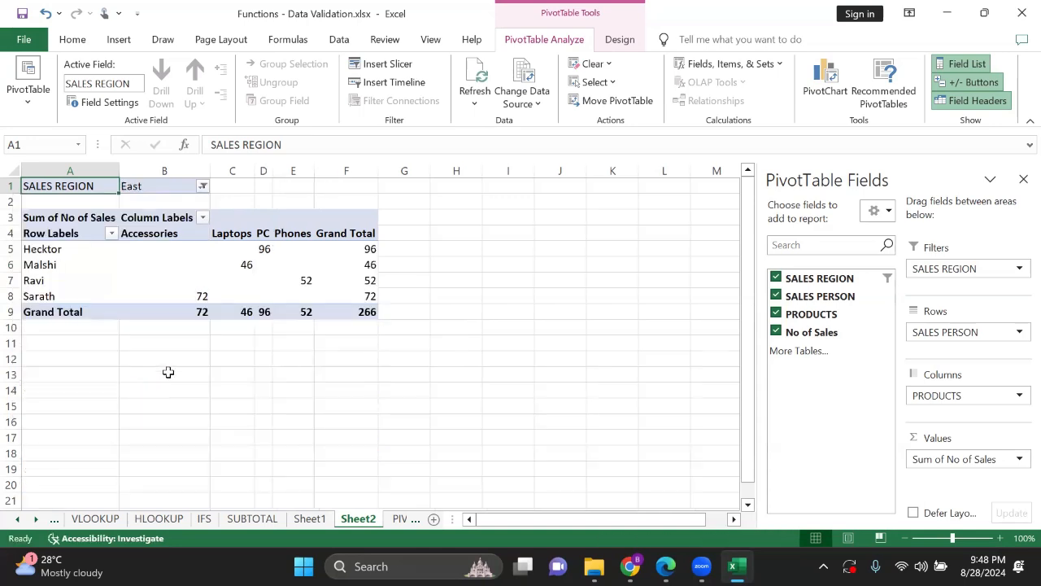
pyautogui.click(203, 186)
pyautogui.click(44, 257)
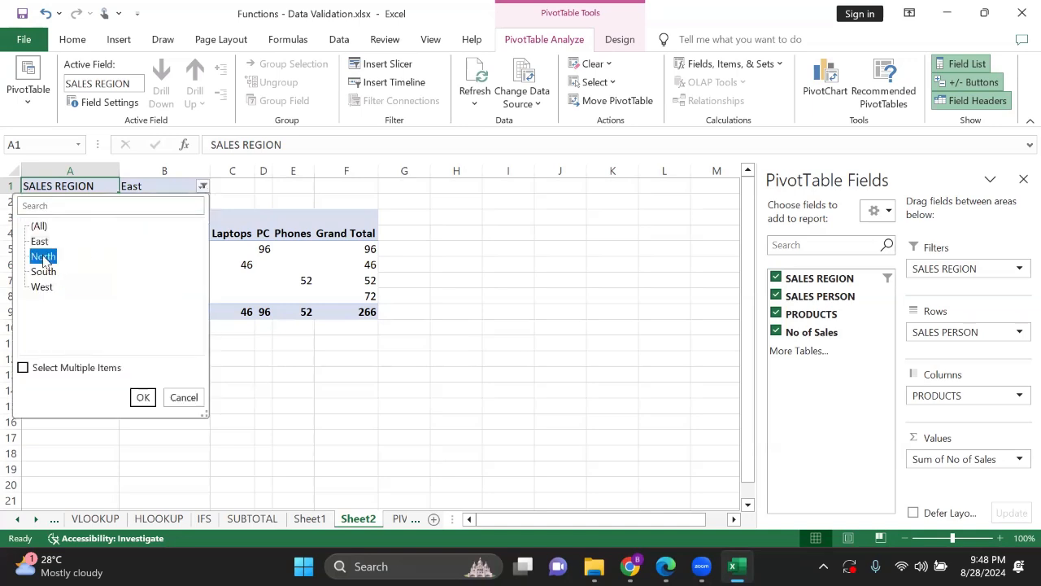
pyautogui.click(143, 397)
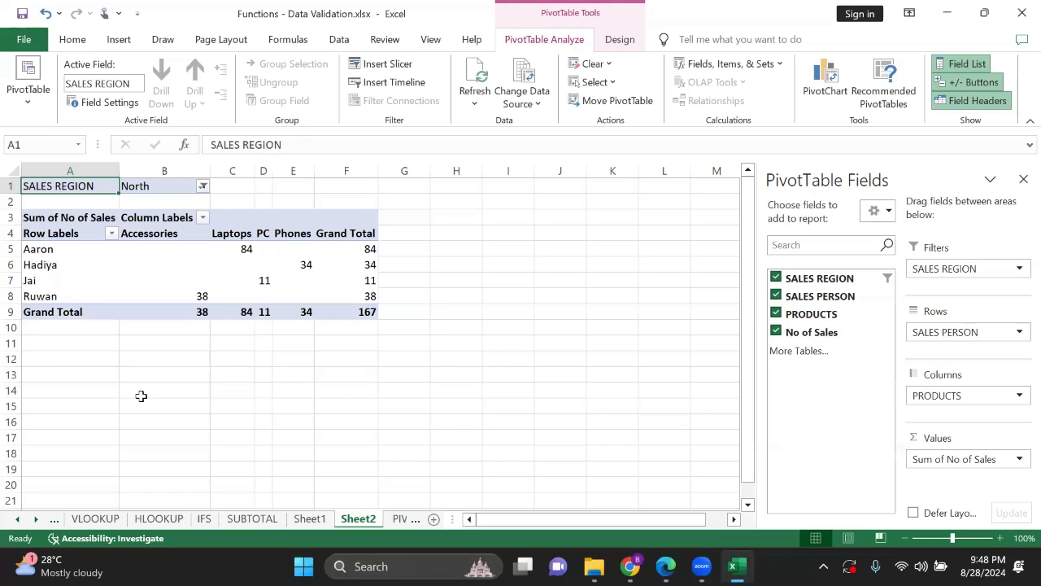
pyautogui.click(203, 187)
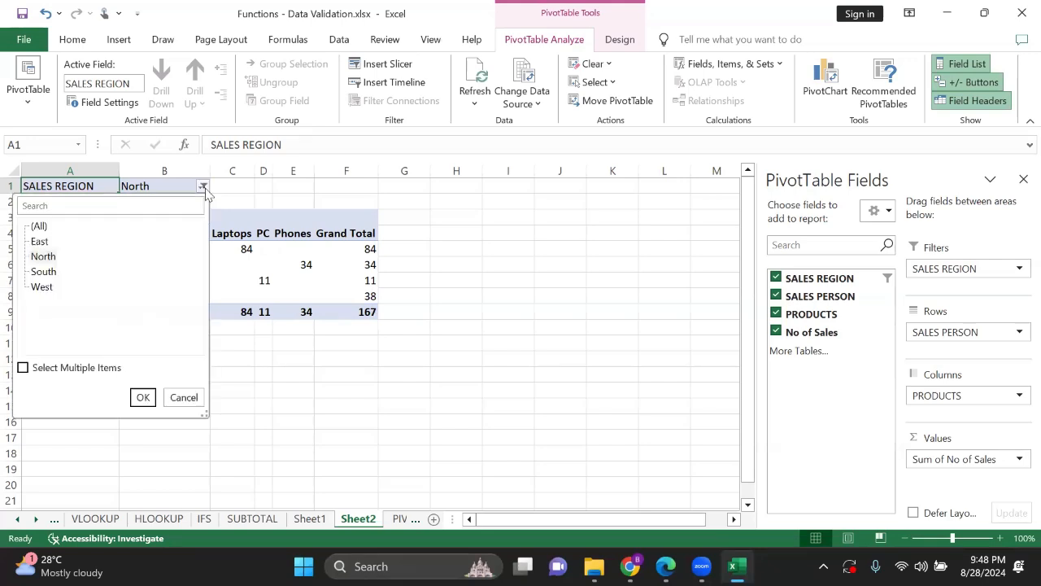
pyautogui.click(38, 228)
pyautogui.click(143, 396)
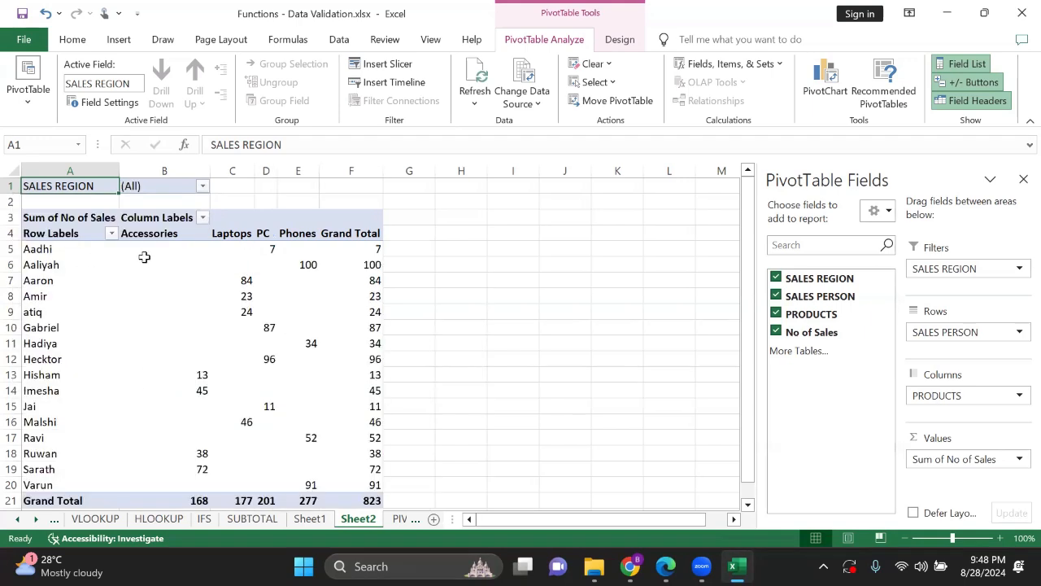
# Filter the PivotTable's row labels to a single sales person, and restore all sales persons
pyautogui.click(111, 233)
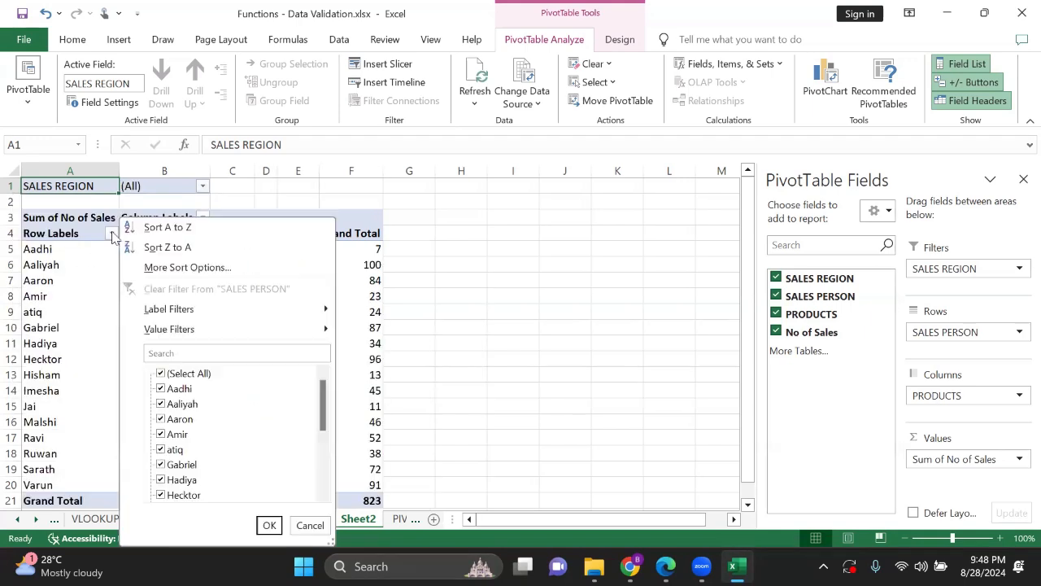
pyautogui.click(161, 374)
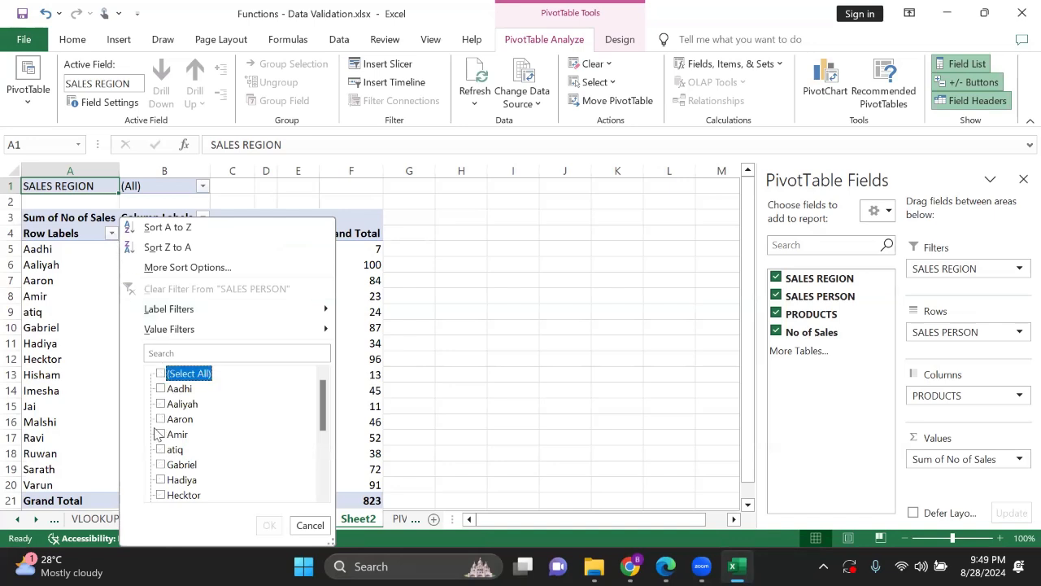
pyautogui.click(162, 465)
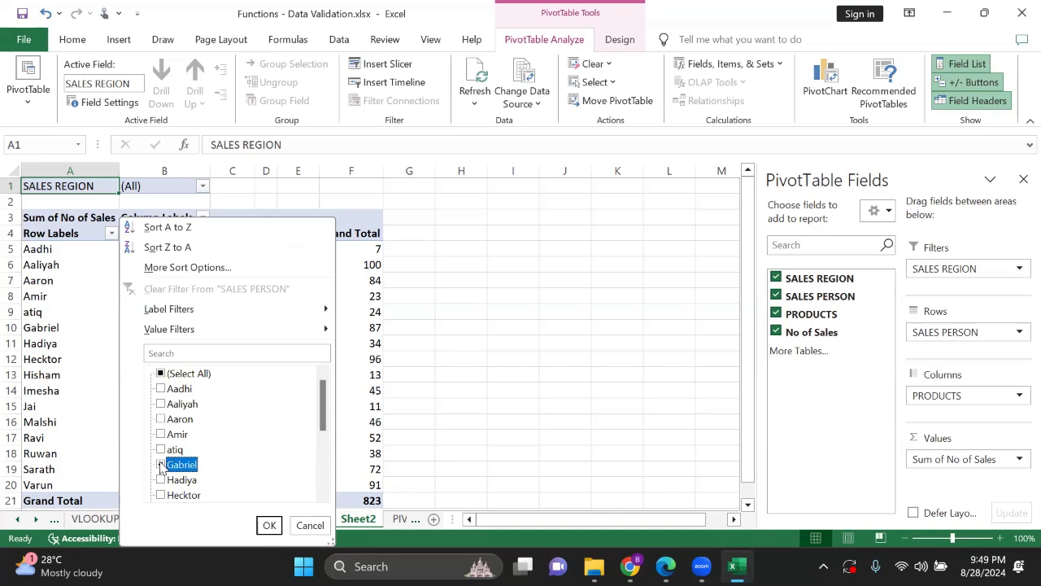
pyautogui.click(269, 525)
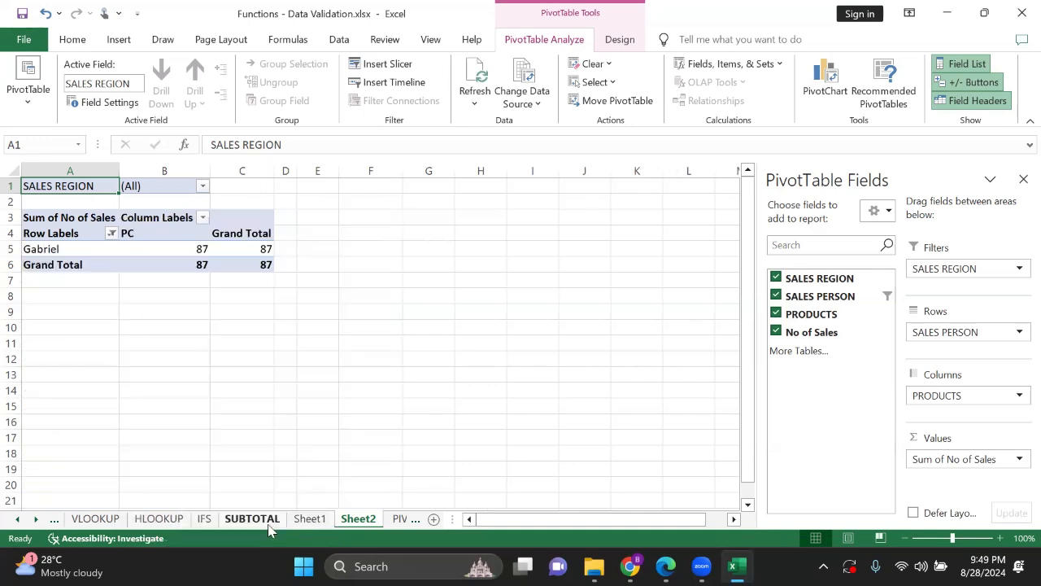
pyautogui.click(112, 233)
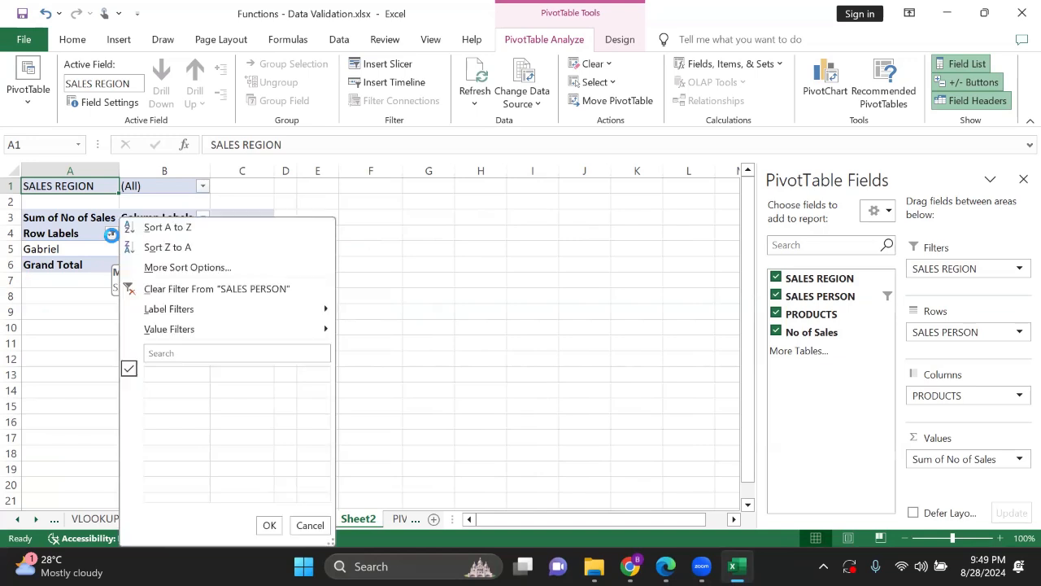
pyautogui.click(161, 373)
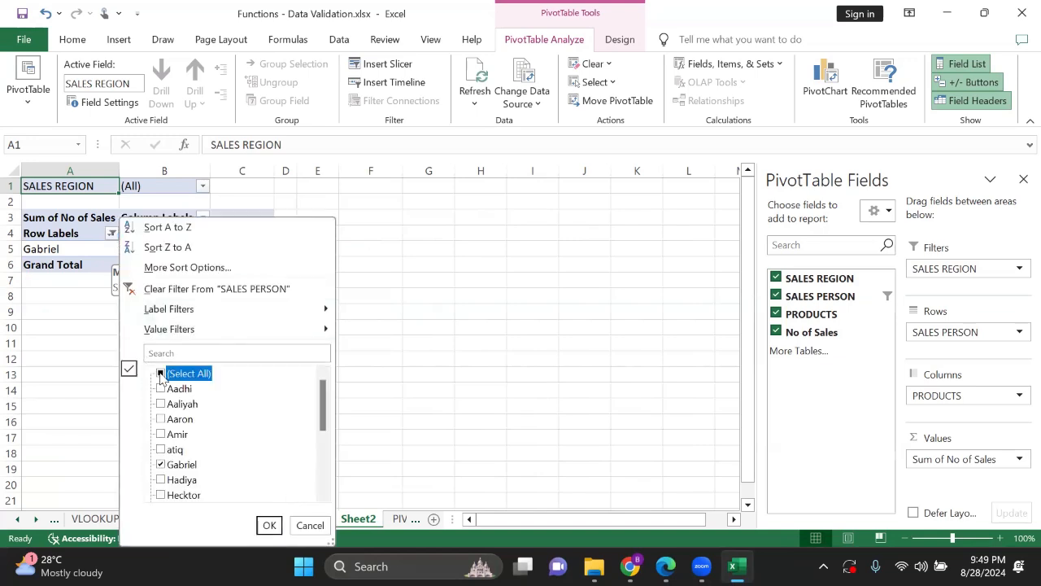
pyautogui.click(269, 525)
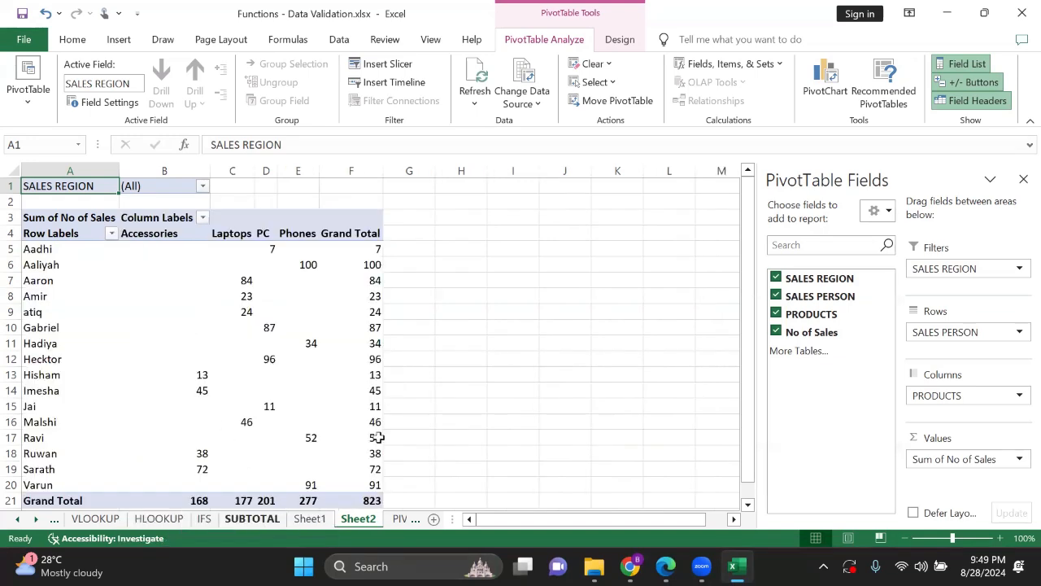
pyautogui.scroll(-2, 413, 309)
pyautogui.scroll(2, 411, 304)
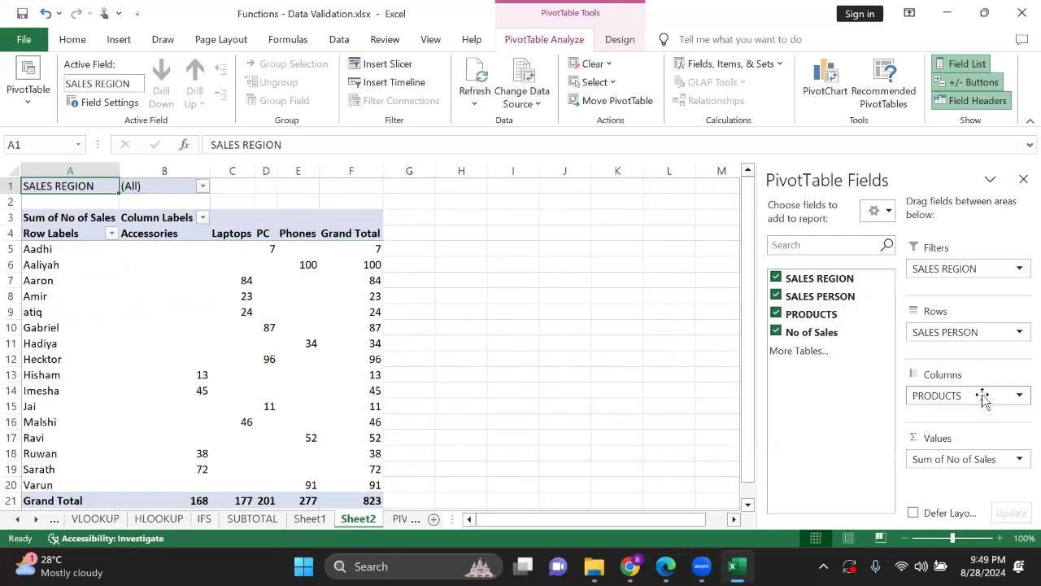
# Move PRODUCTS and SALES REGION into the PivotTable's rows, nested as SALES REGION, PRODUCTS, SALES PERSON
pyautogui.moveTo(984, 403); pyautogui.dragTo(978, 326)
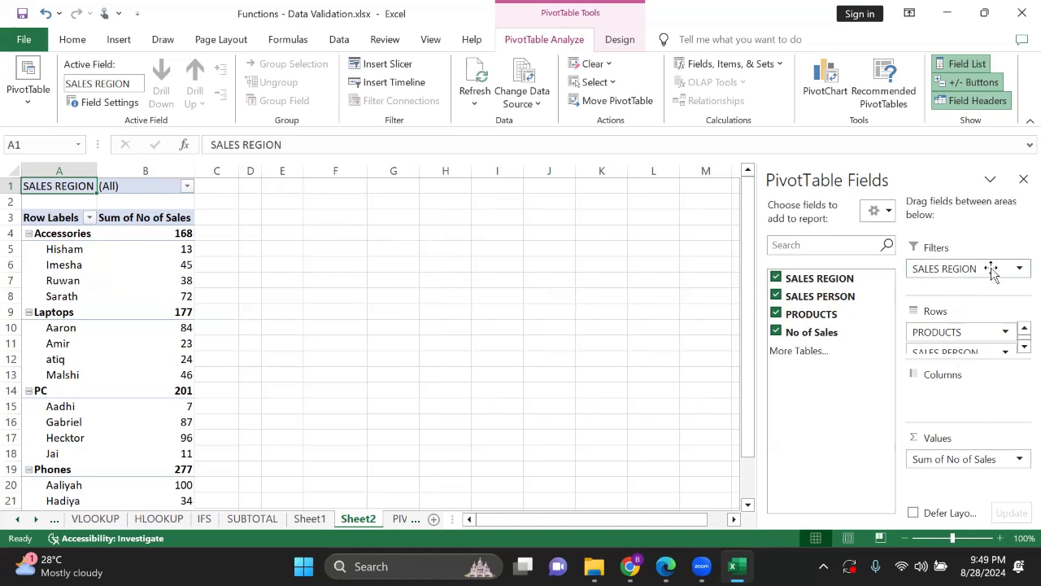
pyautogui.moveTo(993, 269); pyautogui.dragTo(968, 318)
pyautogui.moveTo(987, 268); pyautogui.dragTo(943, 326)
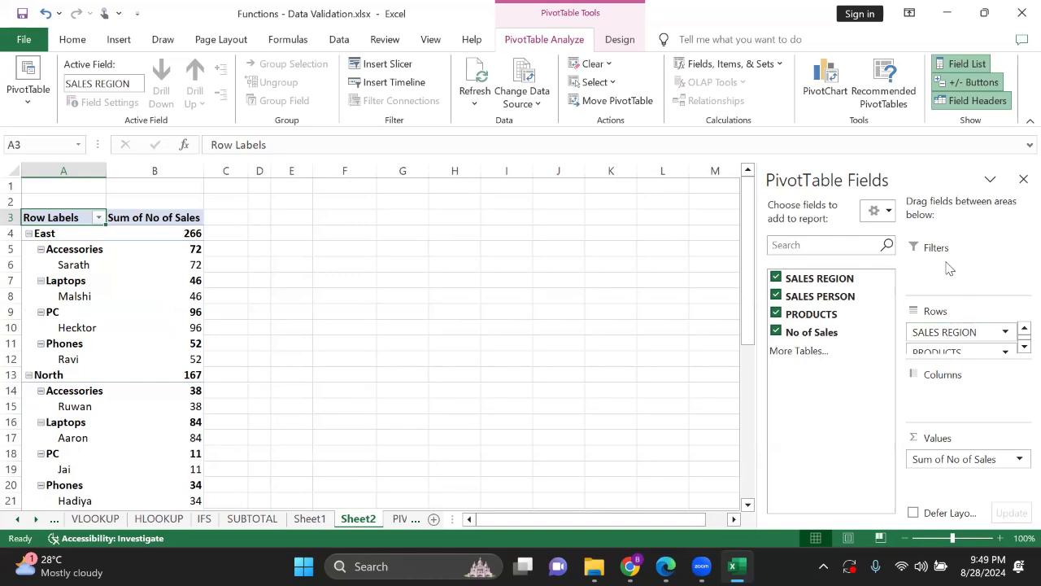
pyautogui.scroll(-9, 243, 349)
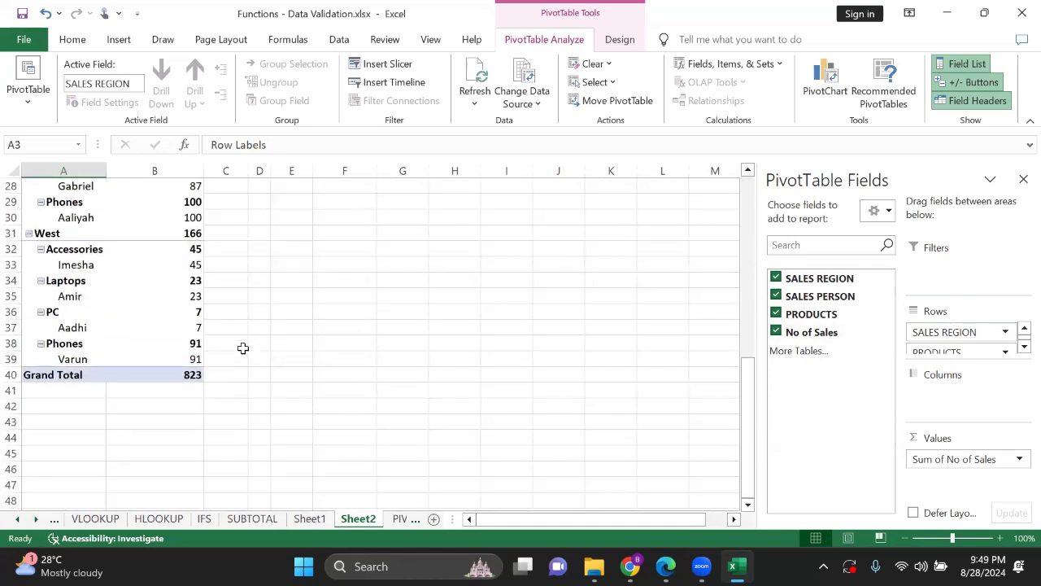
pyautogui.scroll(9, 242, 348)
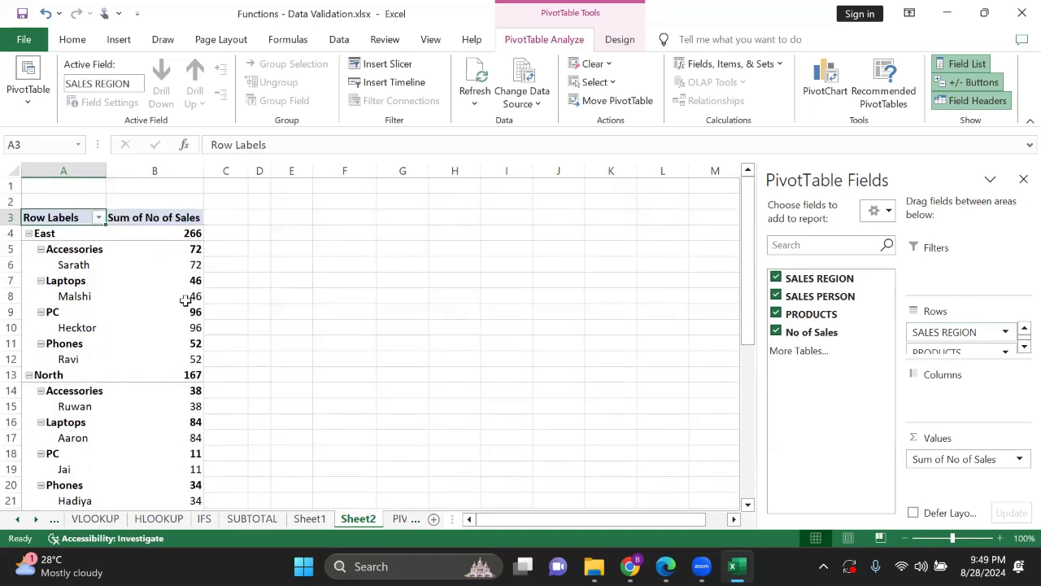
# Collapse the East, North, South and West groups in the PivotTable to their region totals
pyautogui.click(28, 233)
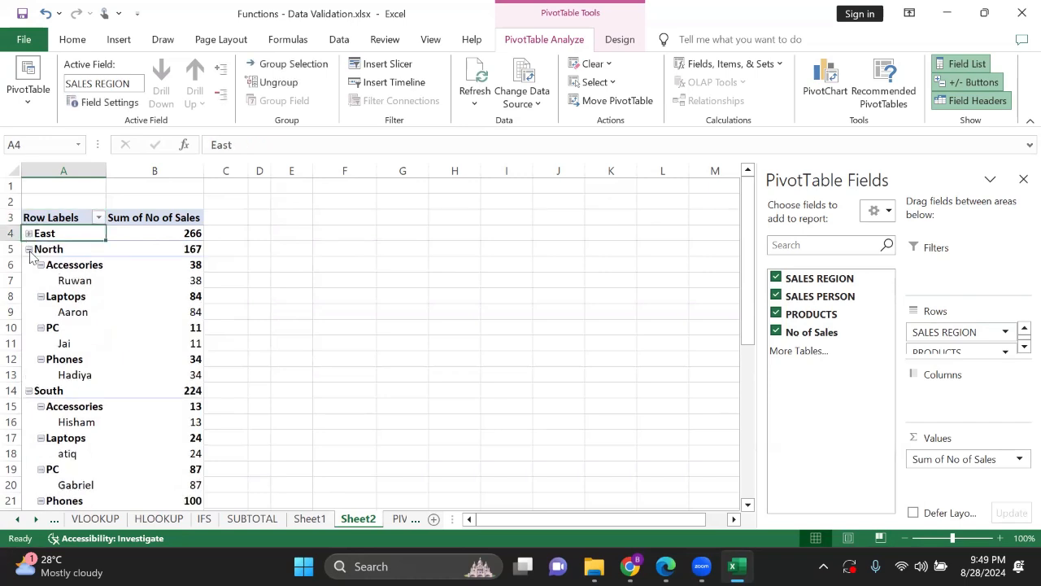
pyautogui.click(29, 249)
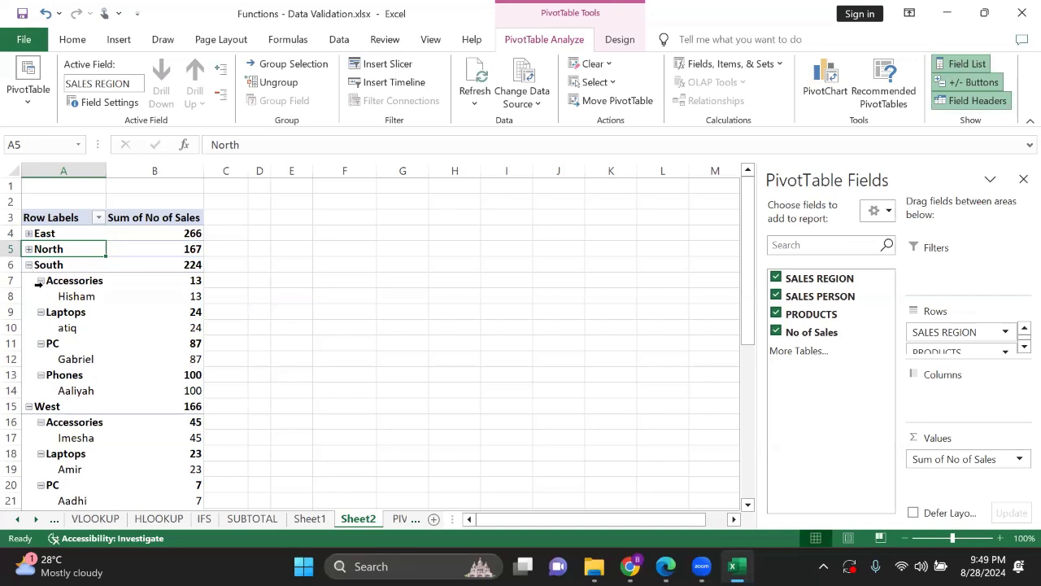
pyautogui.click(28, 265)
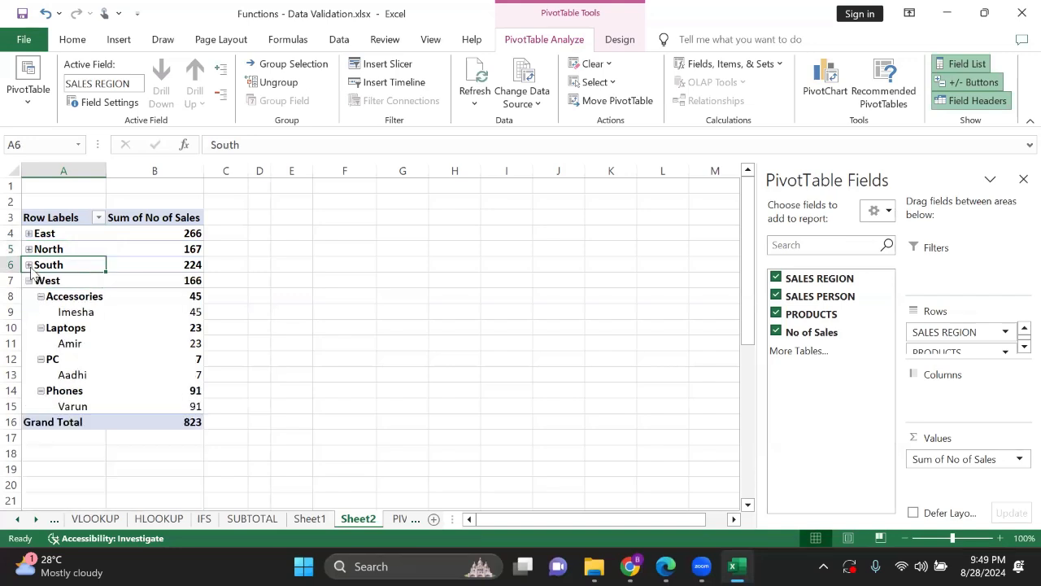
pyautogui.click(28, 281)
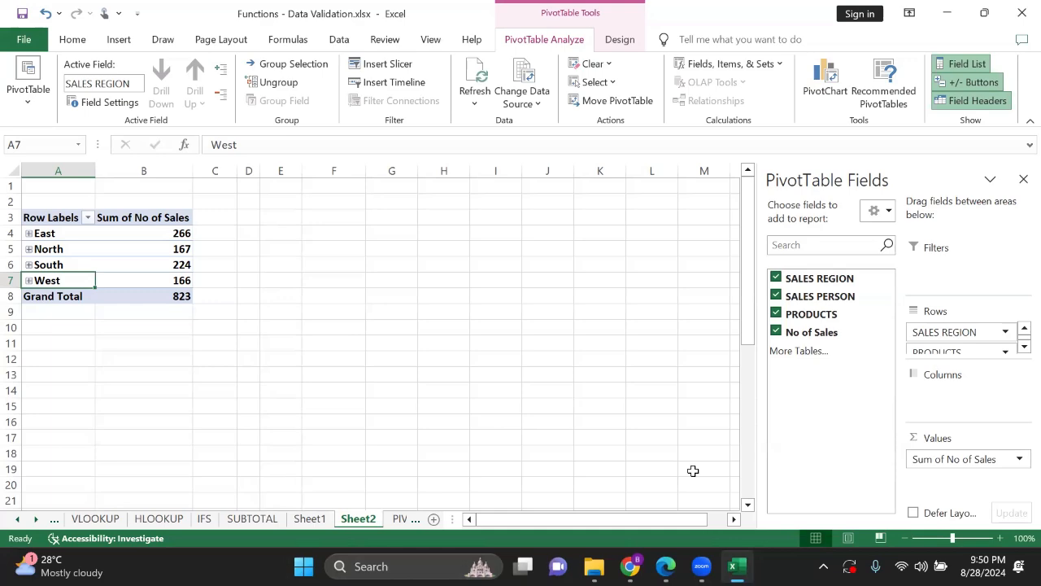
# Switch to the PIVOT TABLES sheet and select the sales table in B3:E19
pyautogui.click(159, 519)
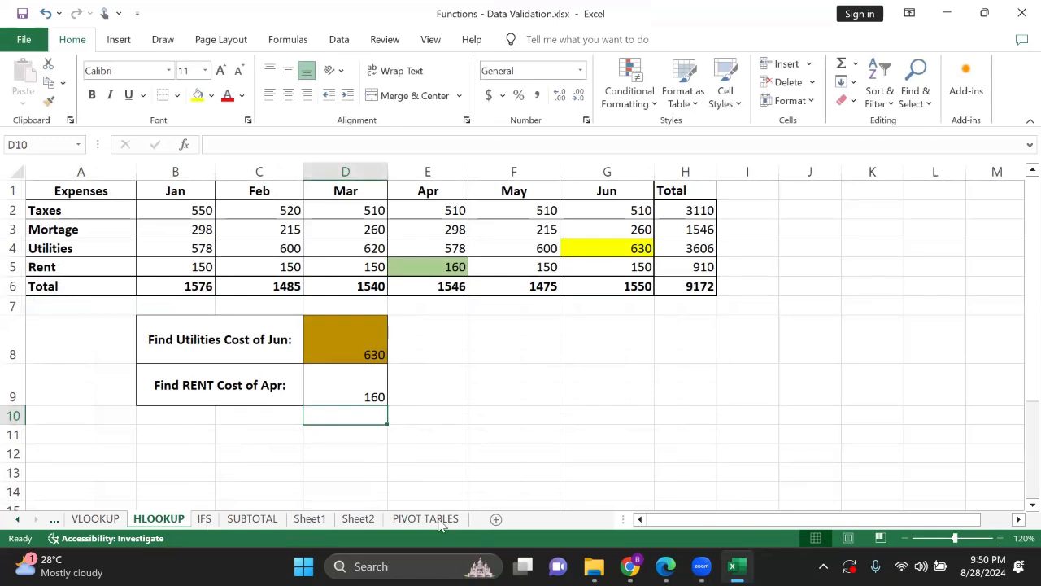
pyautogui.click(406, 521)
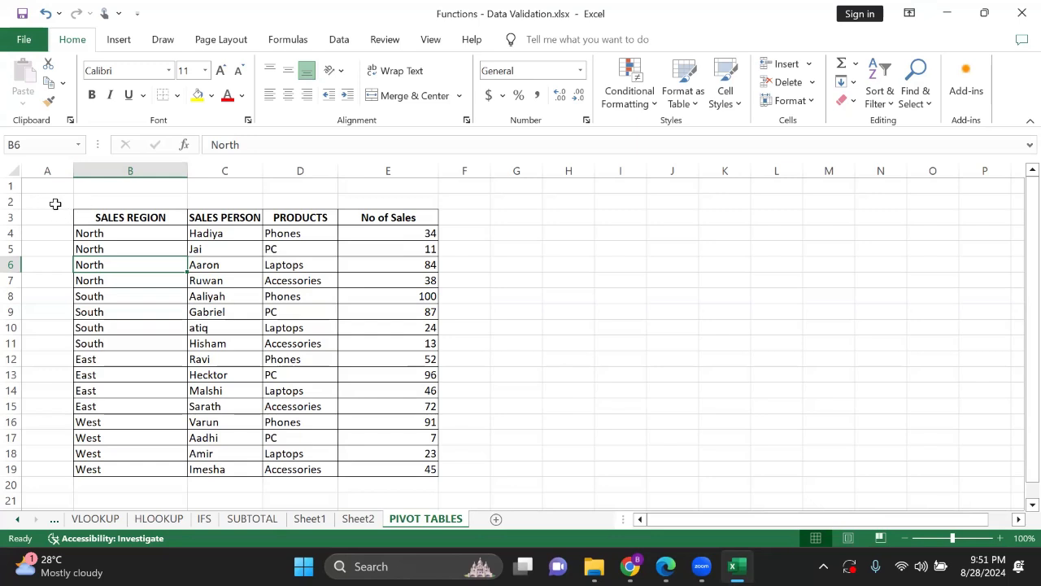
pyautogui.moveTo(53, 203); pyautogui.dragTo(464, 483)
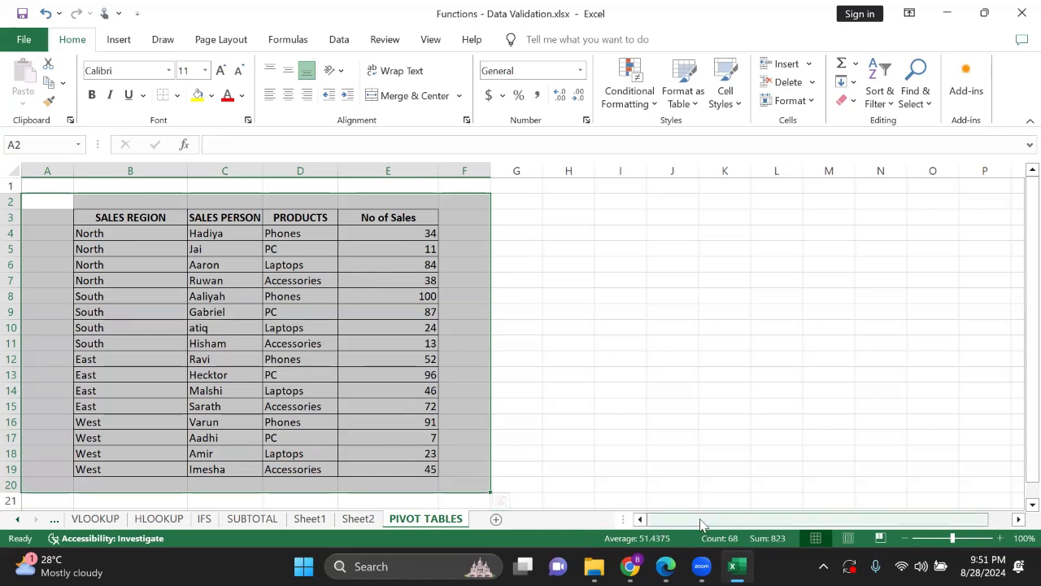
pyautogui.moveTo(702, 525)
pyautogui.mouseDown()
pyautogui.moveTo(809, 533)
pyautogui.moveTo(690, 512)
pyautogui.mouseUp()
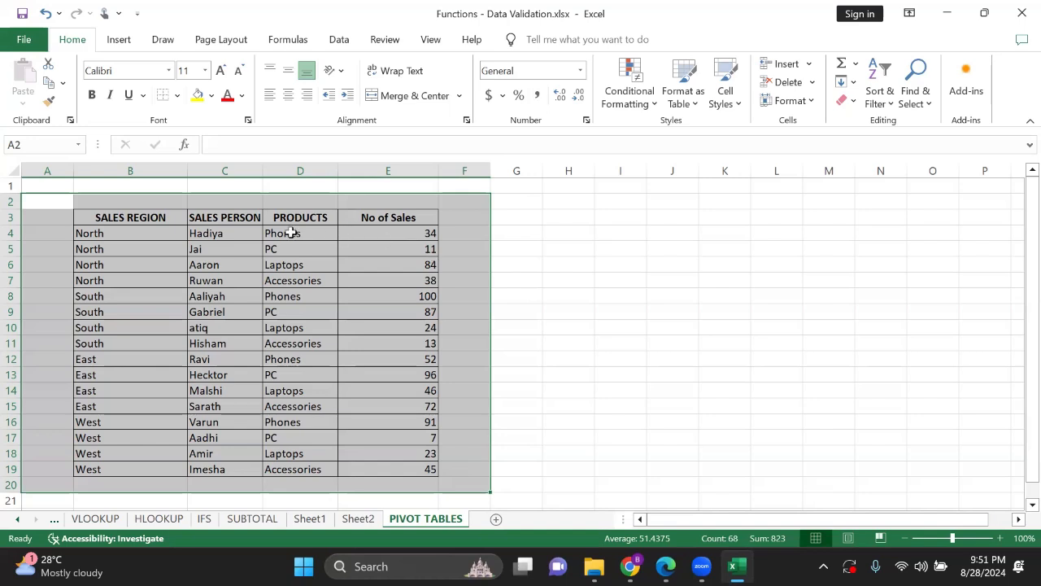
pyautogui.click(116, 221)
pyautogui.moveTo(121, 217); pyautogui.dragTo(425, 470)
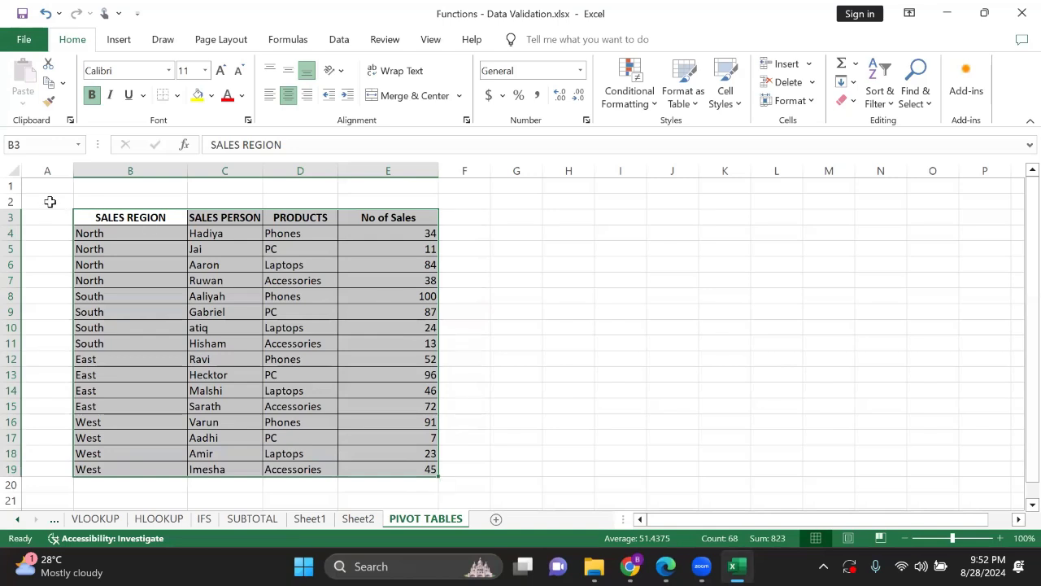
# Select A2:F20, including the blank cells around the sales table, and open the print settings and preview
pyautogui.moveTo(49, 201); pyautogui.dragTo(481, 489)
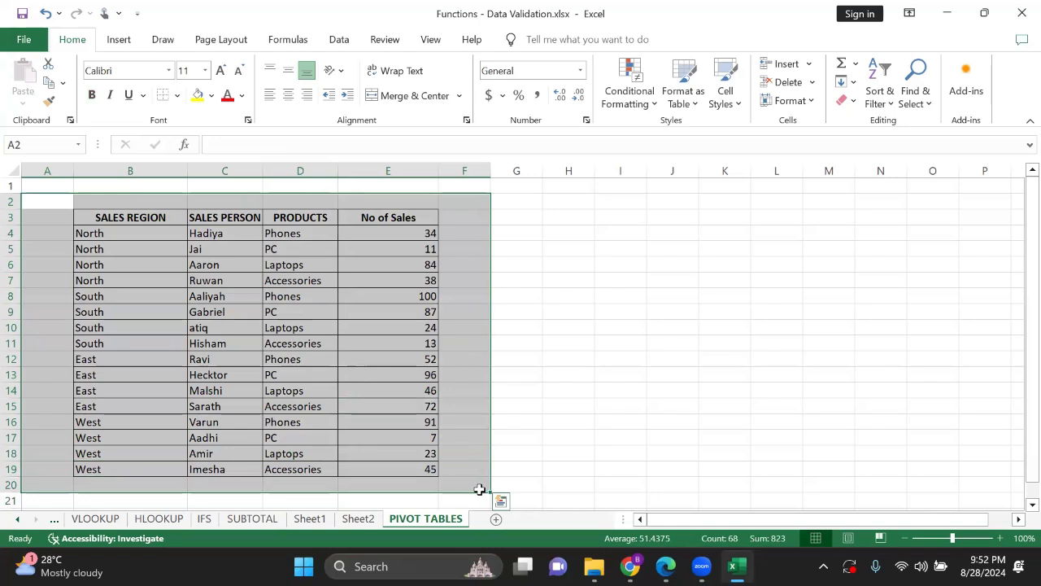
pyautogui.click(22, 46)
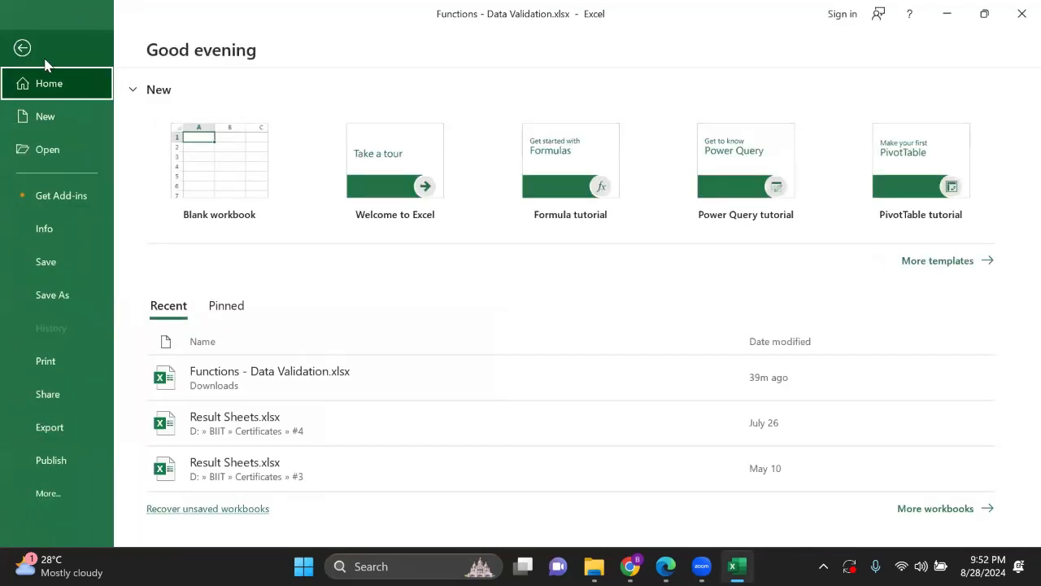
pyautogui.click(61, 363)
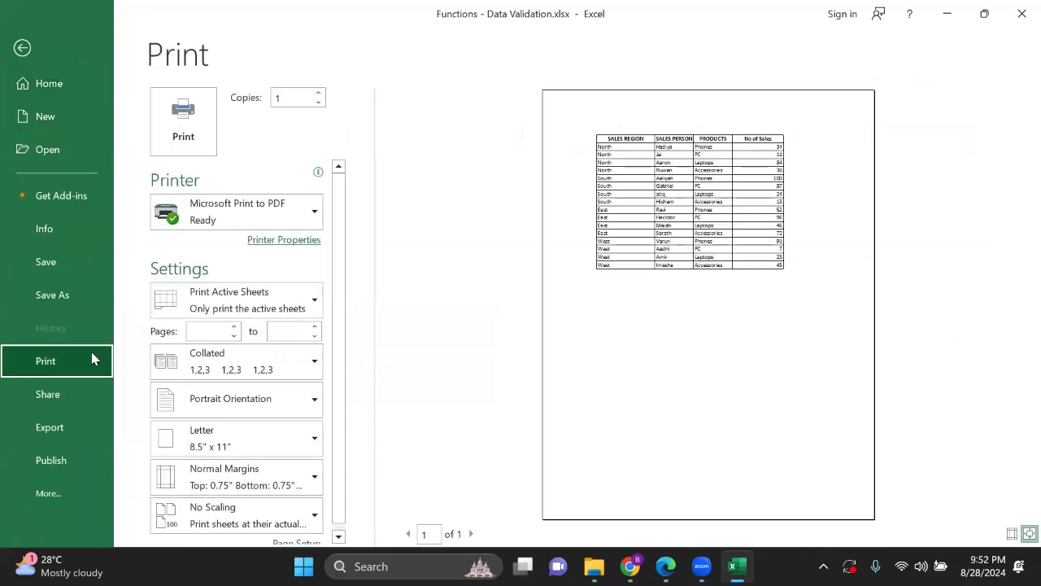
# Check the available printers and limit the printout to the current selection
pyautogui.click(311, 216)
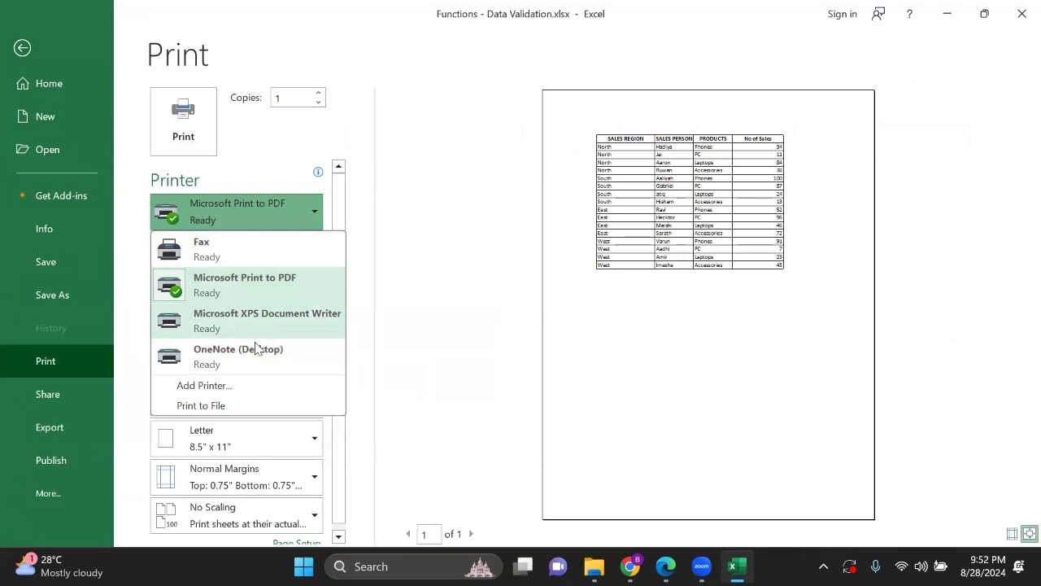
pyautogui.click(421, 268)
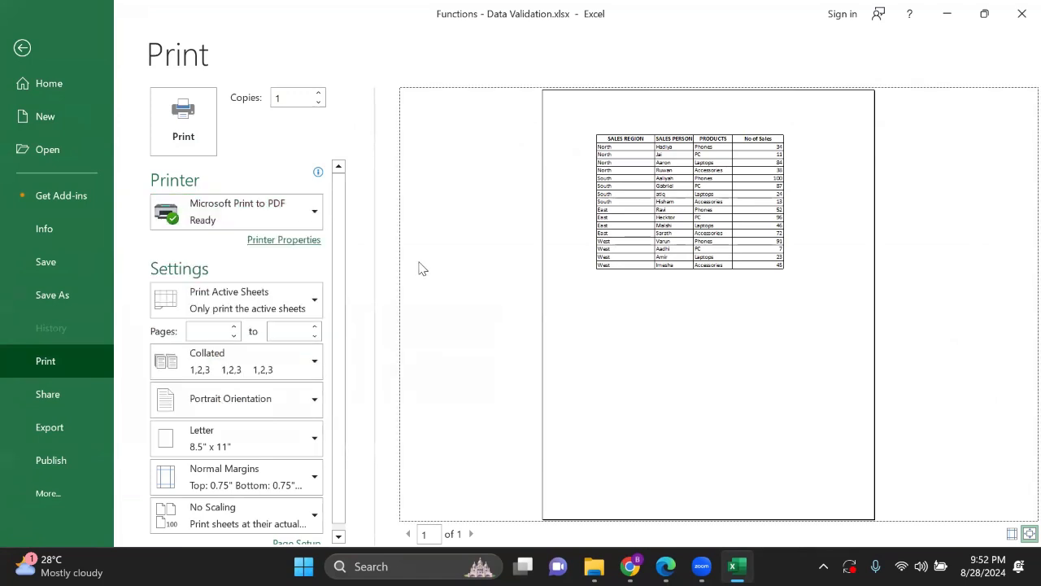
pyautogui.click(311, 302)
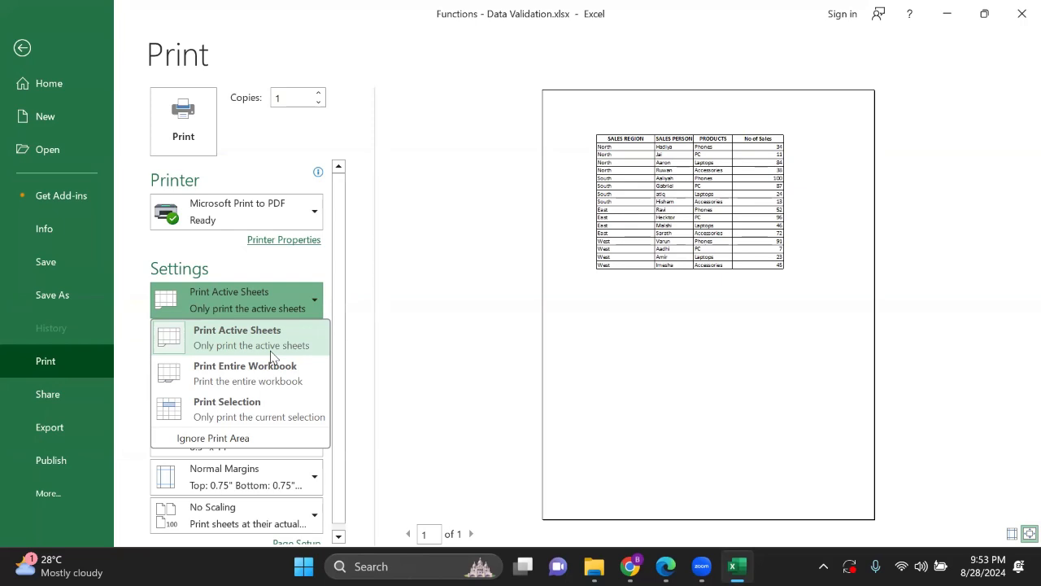
pyautogui.click(229, 416)
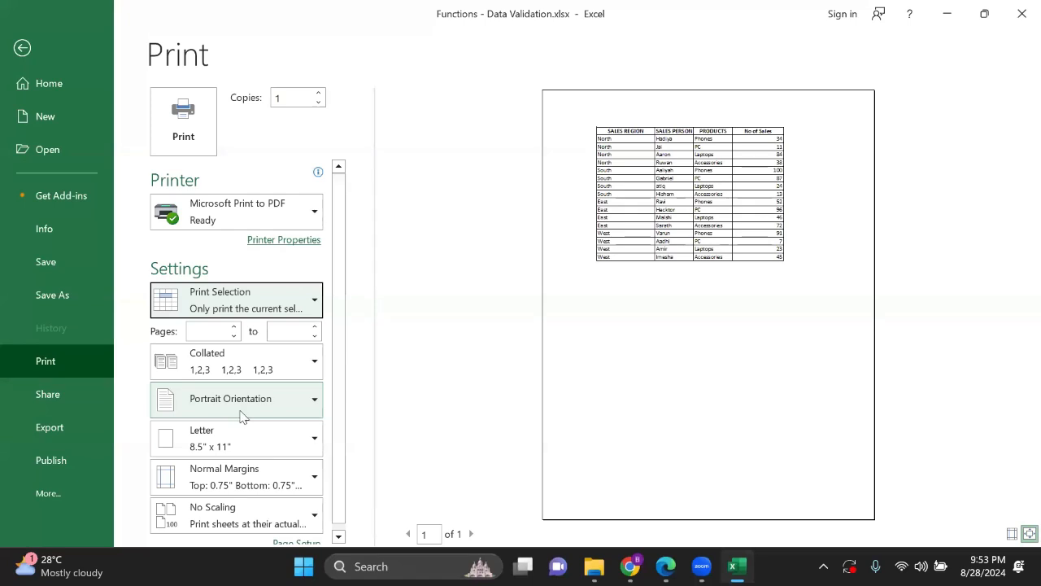
# Set the printout to landscape orientation on A4 paper
pyautogui.click(314, 402)
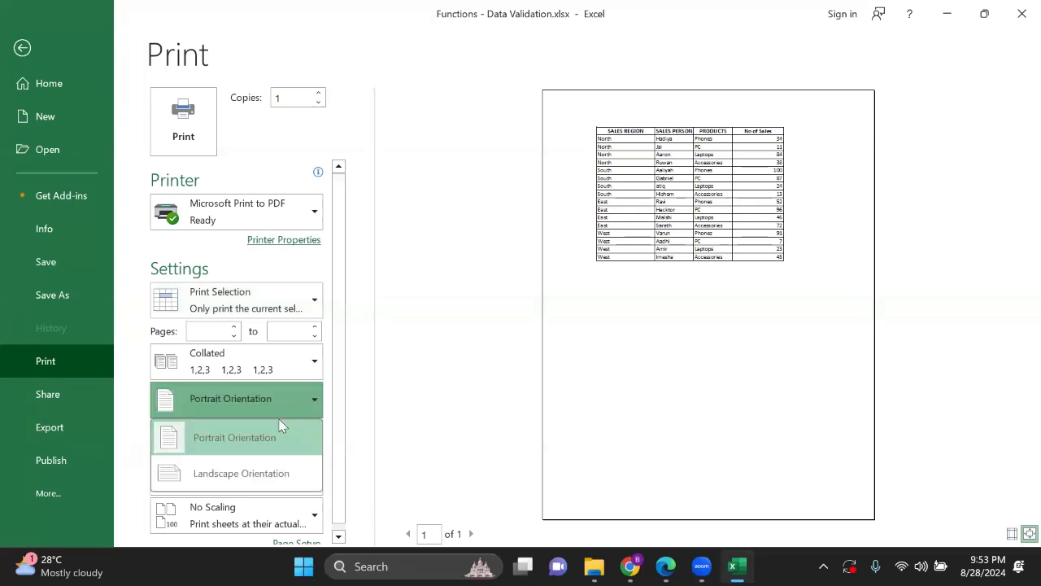
pyautogui.click(248, 471)
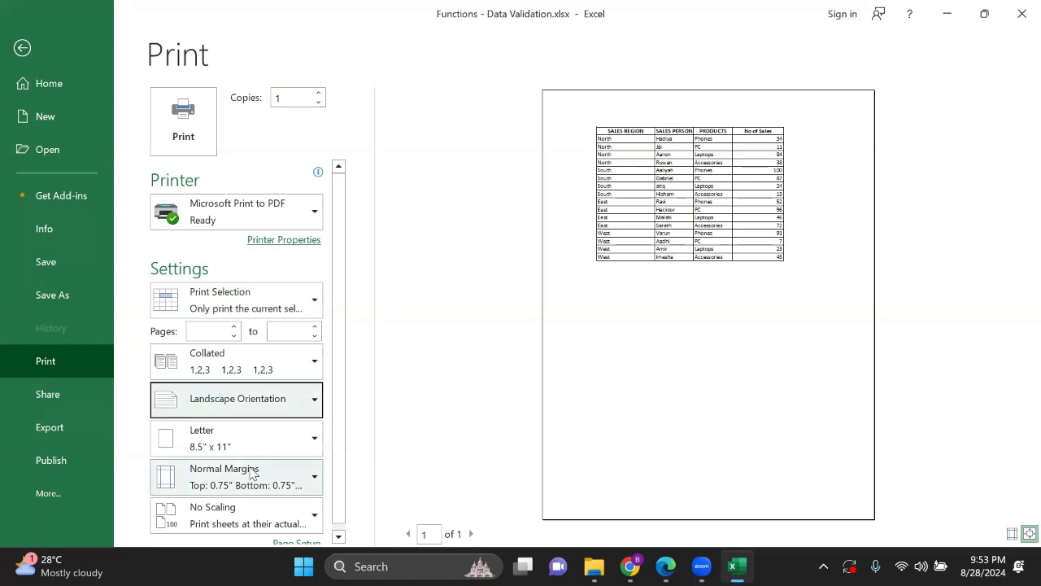
pyautogui.click(311, 406)
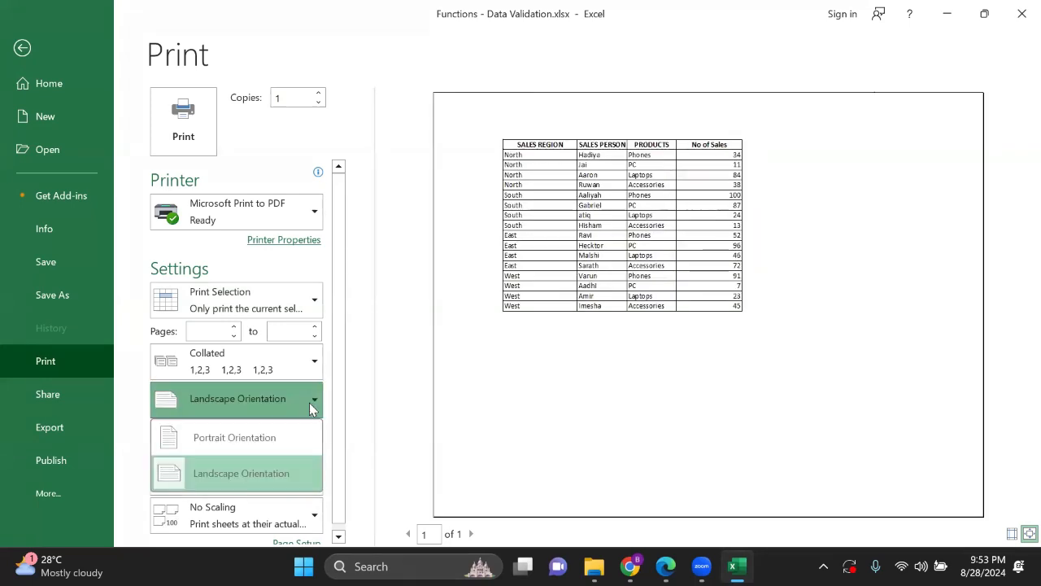
pyautogui.click(268, 403)
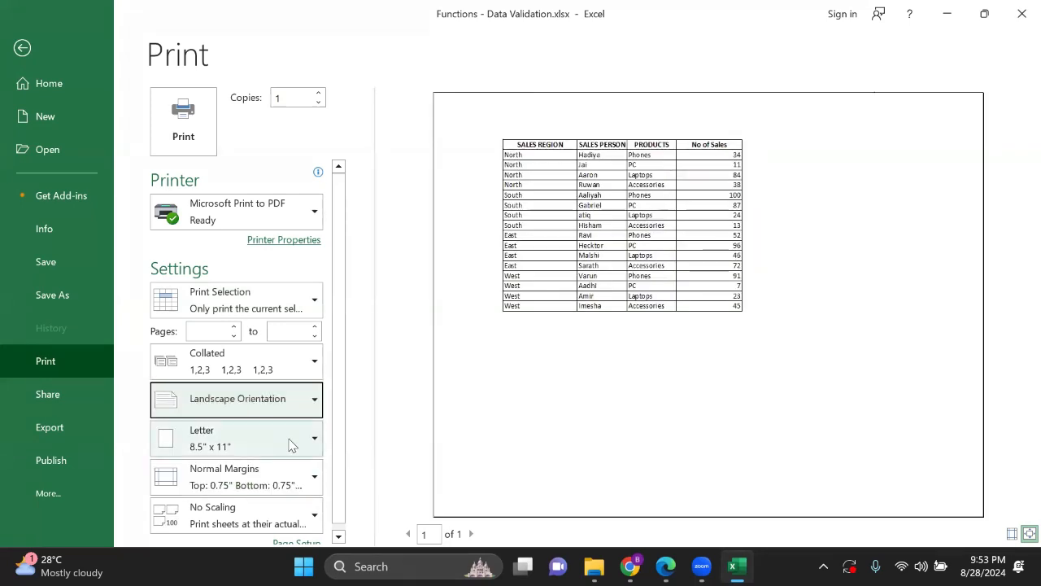
pyautogui.click(290, 442)
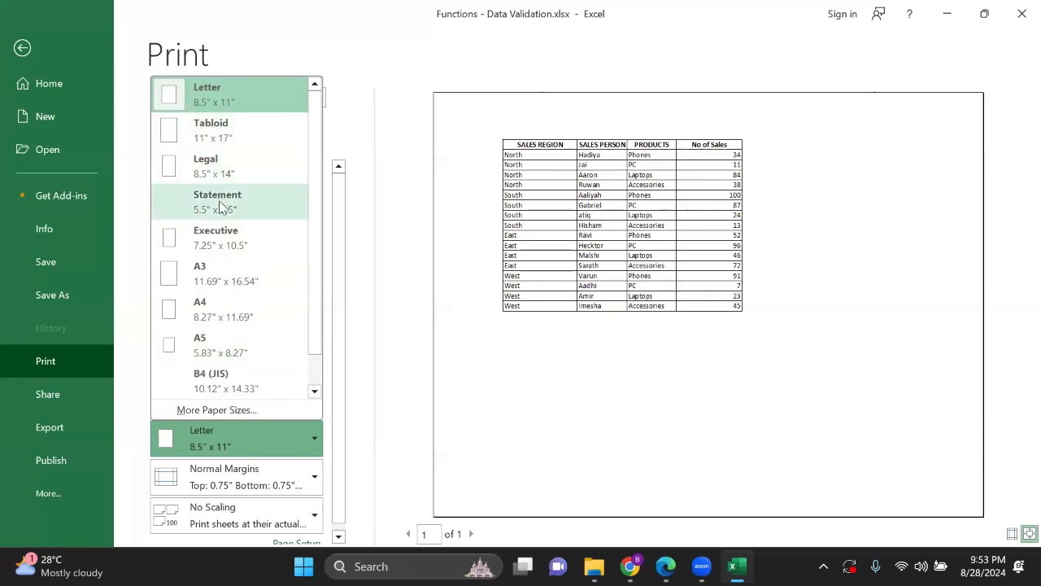
pyautogui.click(217, 310)
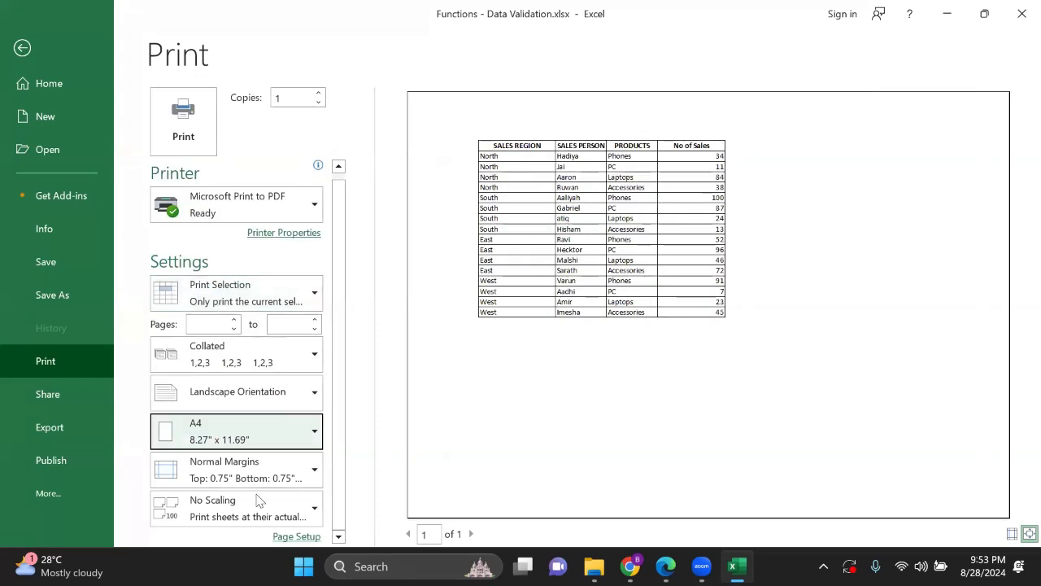
# Apply Normal margins and scale the printout with Fit Sheet on One Page
pyautogui.click(309, 469)
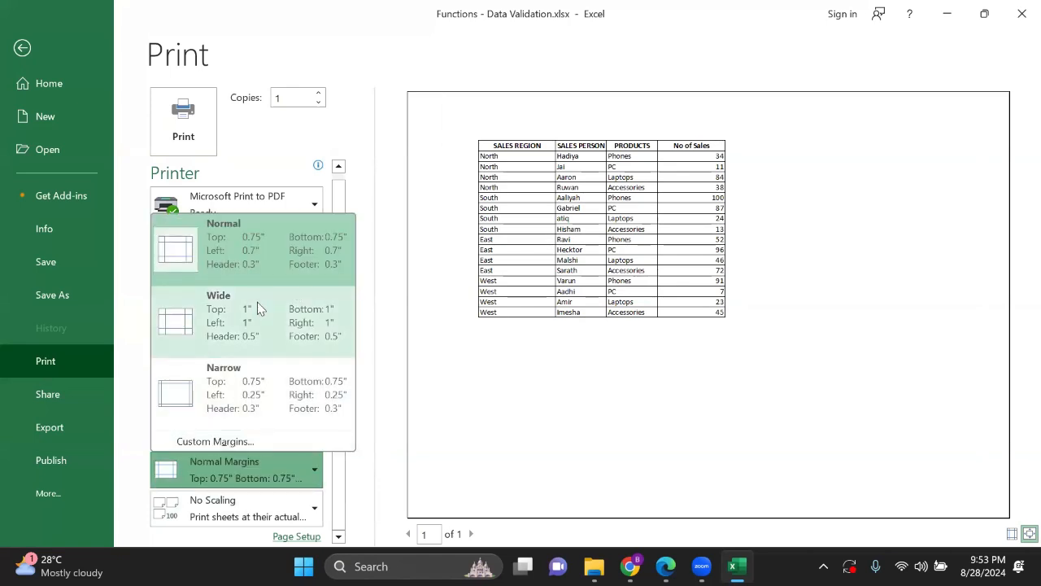
pyautogui.click(240, 248)
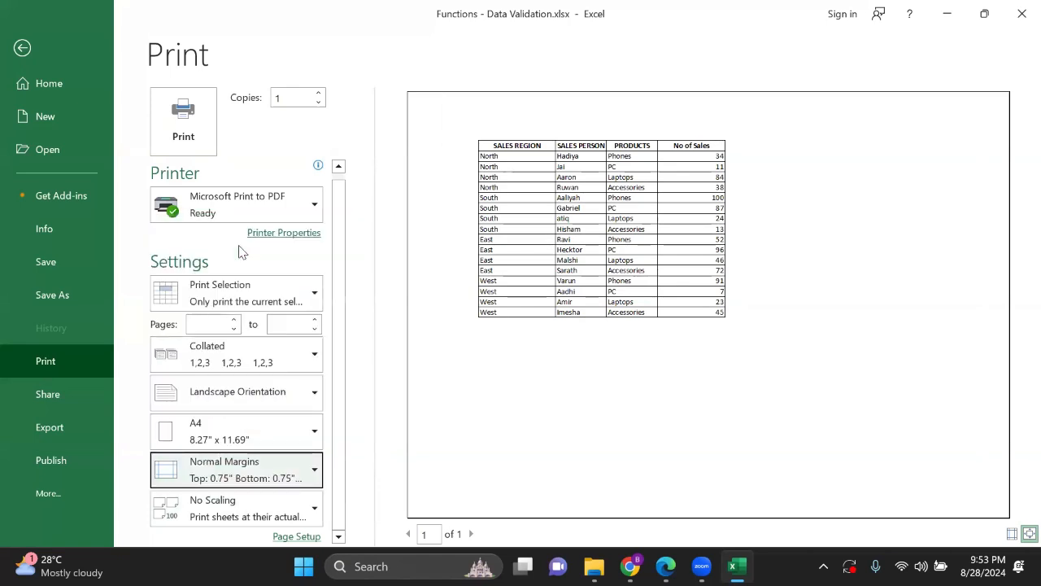
pyautogui.click(310, 510)
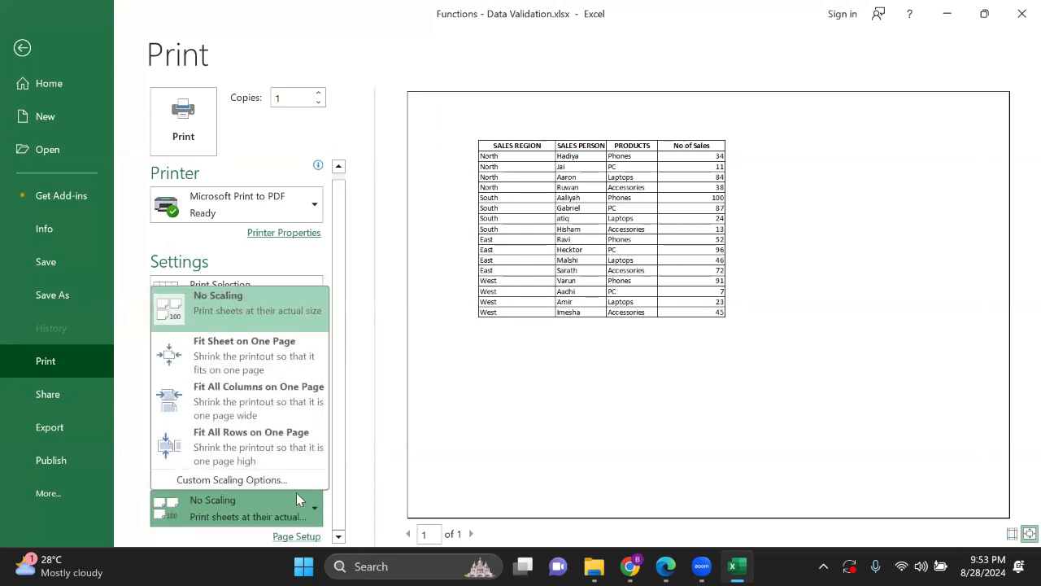
pyautogui.click(261, 360)
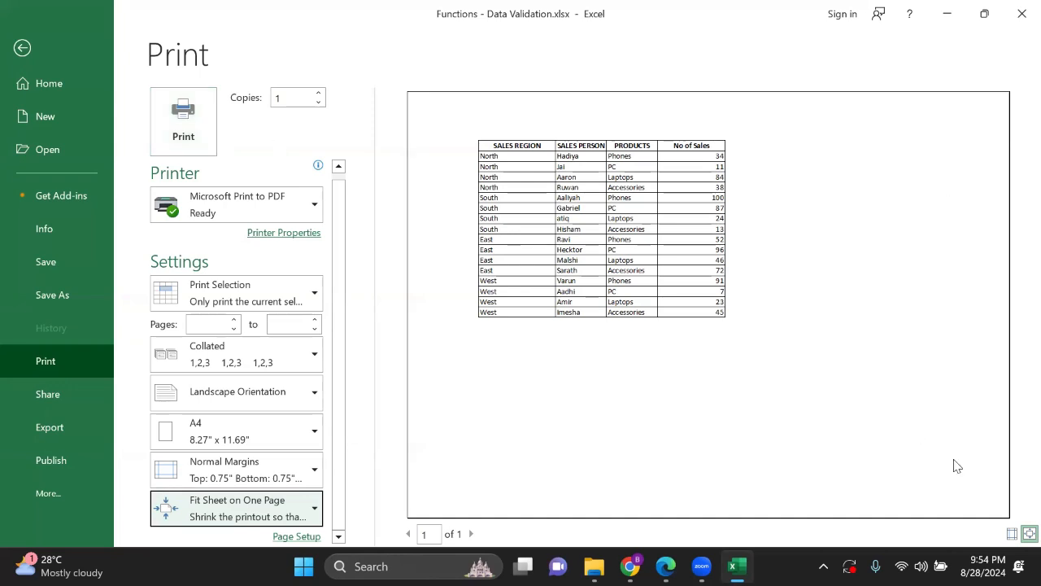
# Return from the print settings to the PIVOT TABLES sheet and deselect the sales table range
pyautogui.click(34, 84)
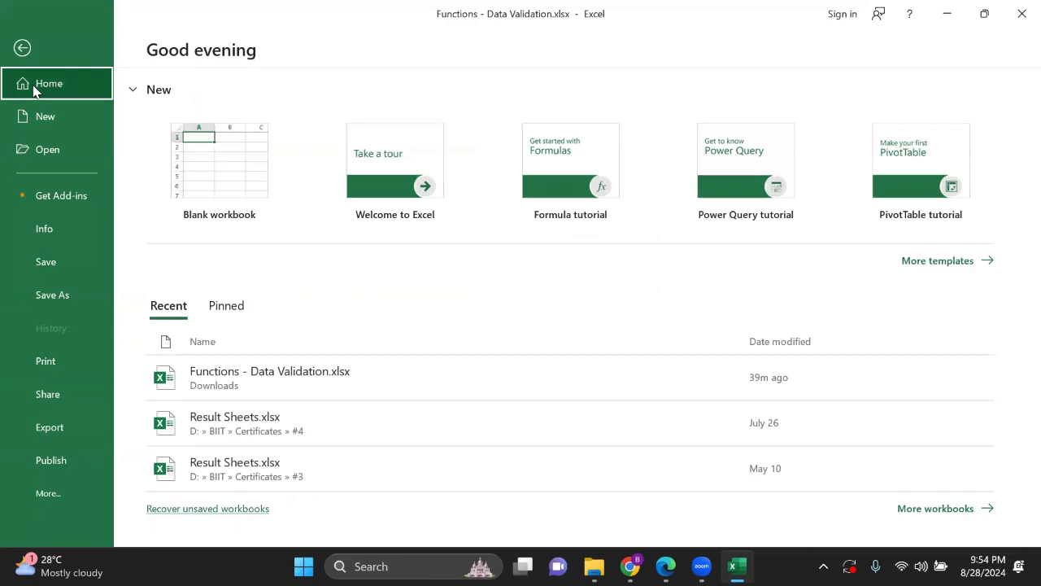
pyautogui.click(328, 372)
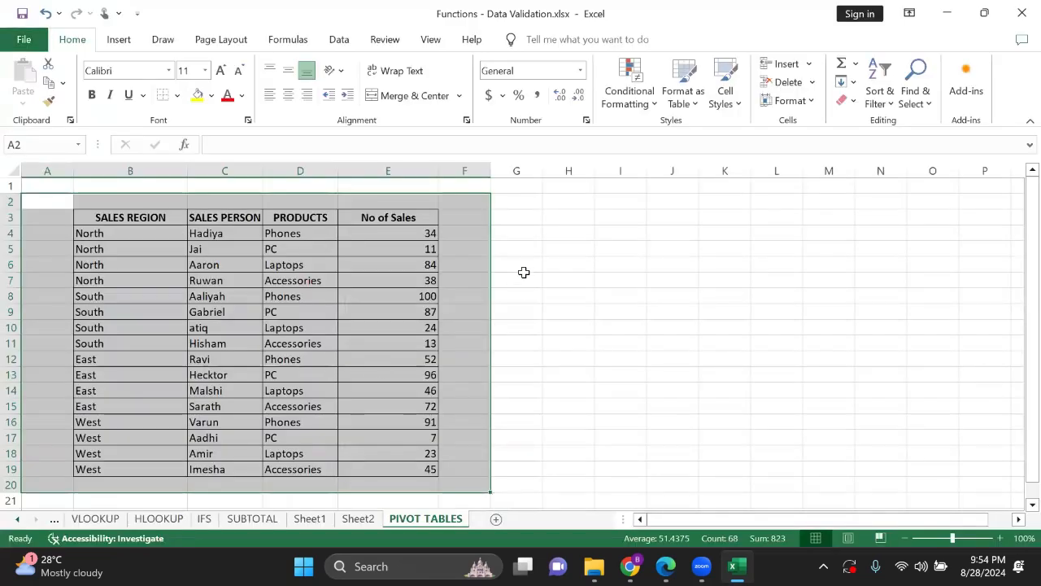
pyautogui.click(524, 276)
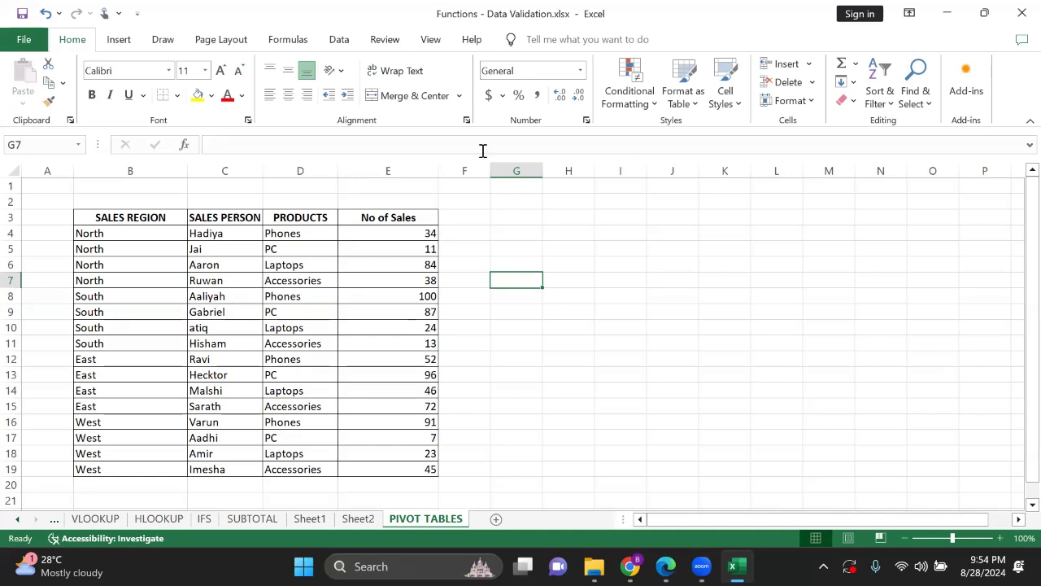
pyautogui.click(596, 85)
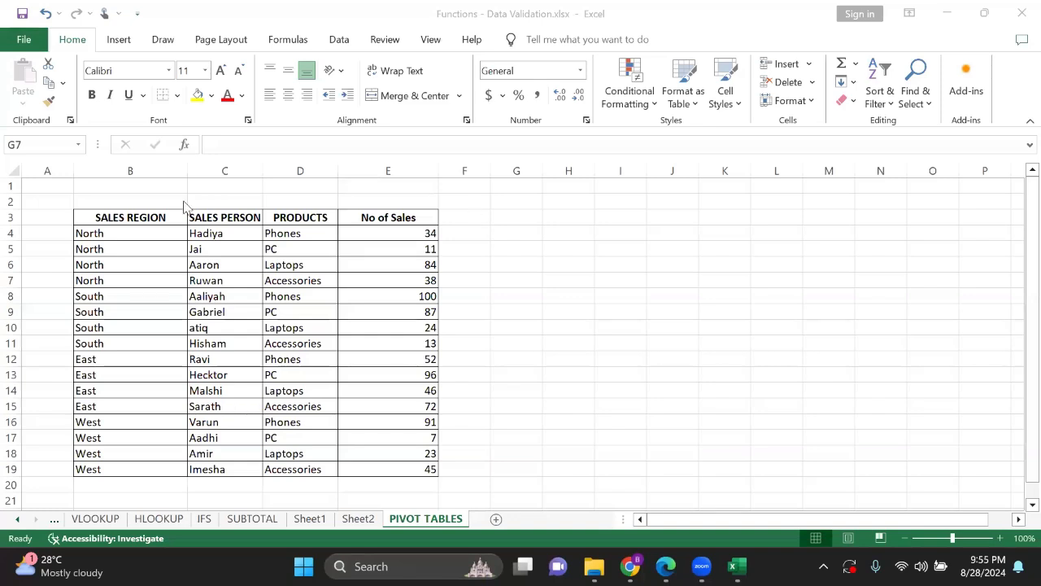
pyautogui.click(51, 201)
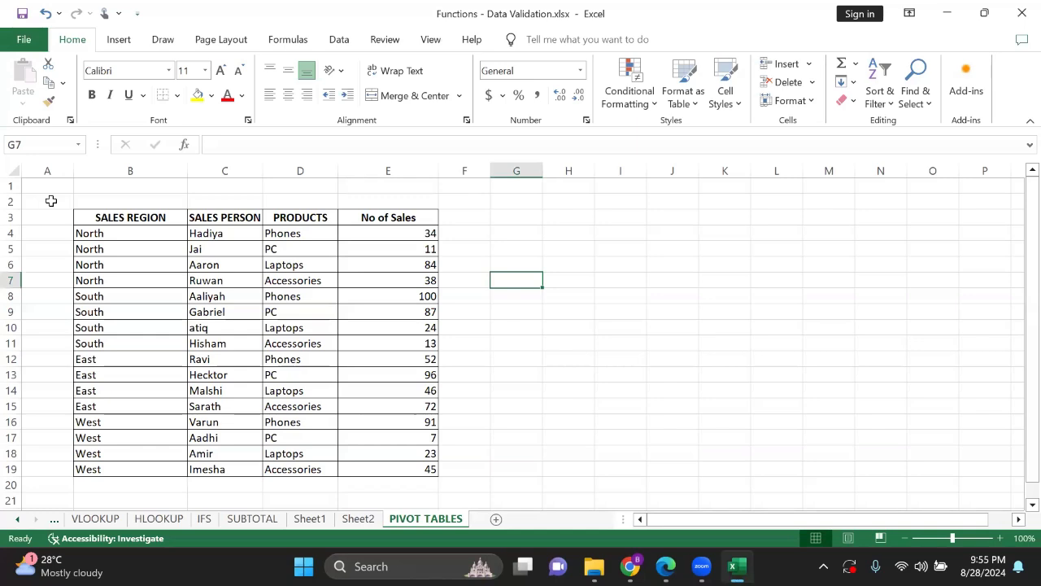